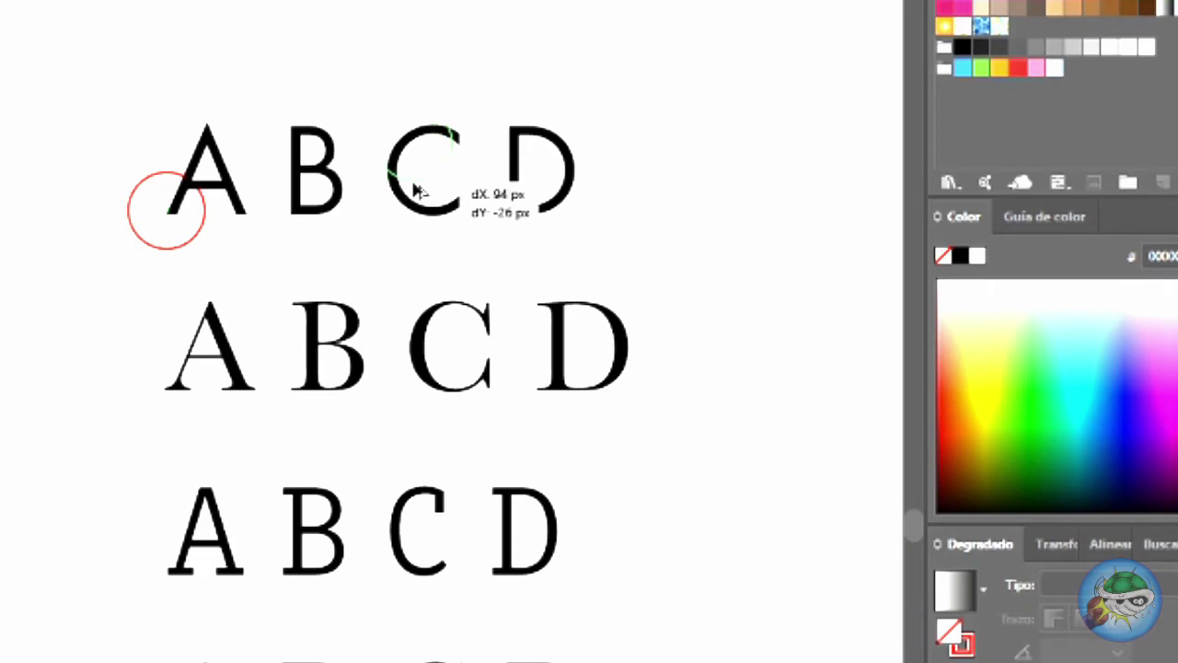
- Copy the red circle marker onto the first row's D and onto the serifs of the second row's A and C
click(647, 150)
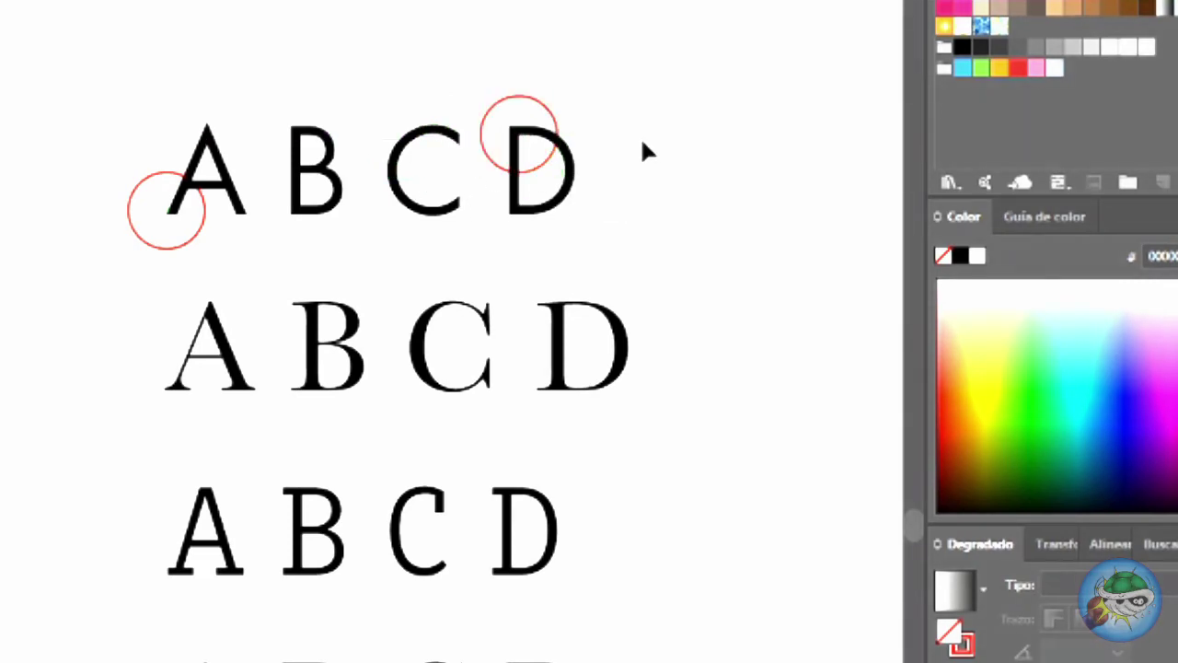
click(166, 241)
drag(175, 246, 198, 424)
drag(194, 358, 188, 363)
click(77, 323)
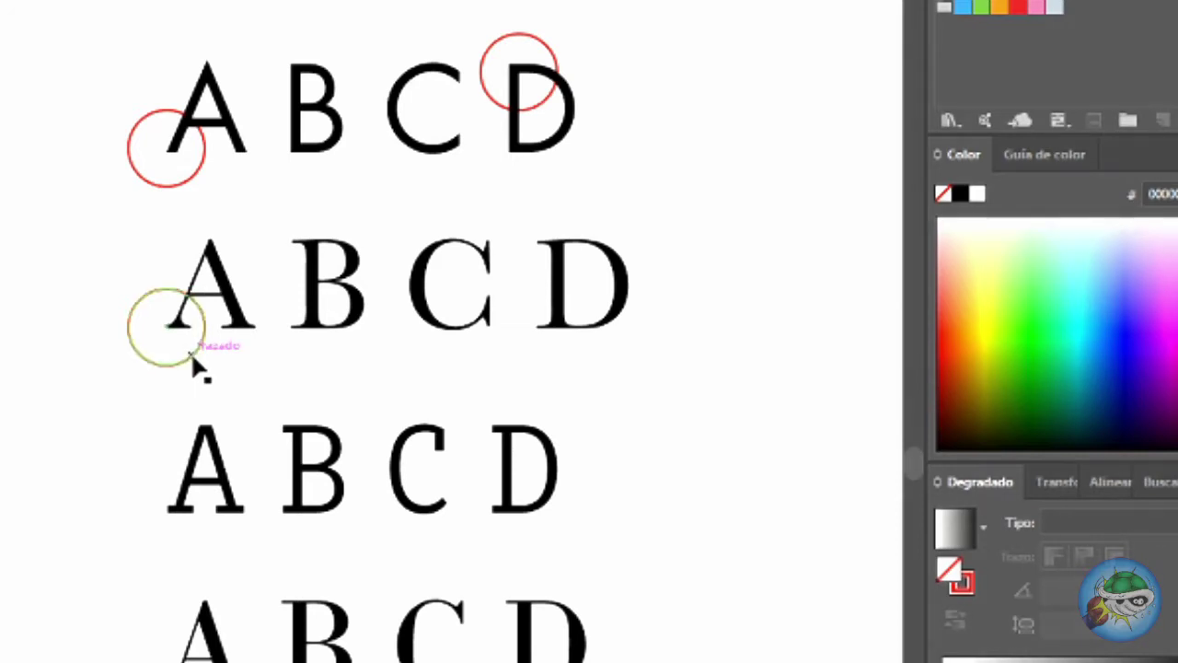
drag(187, 359, 512, 295)
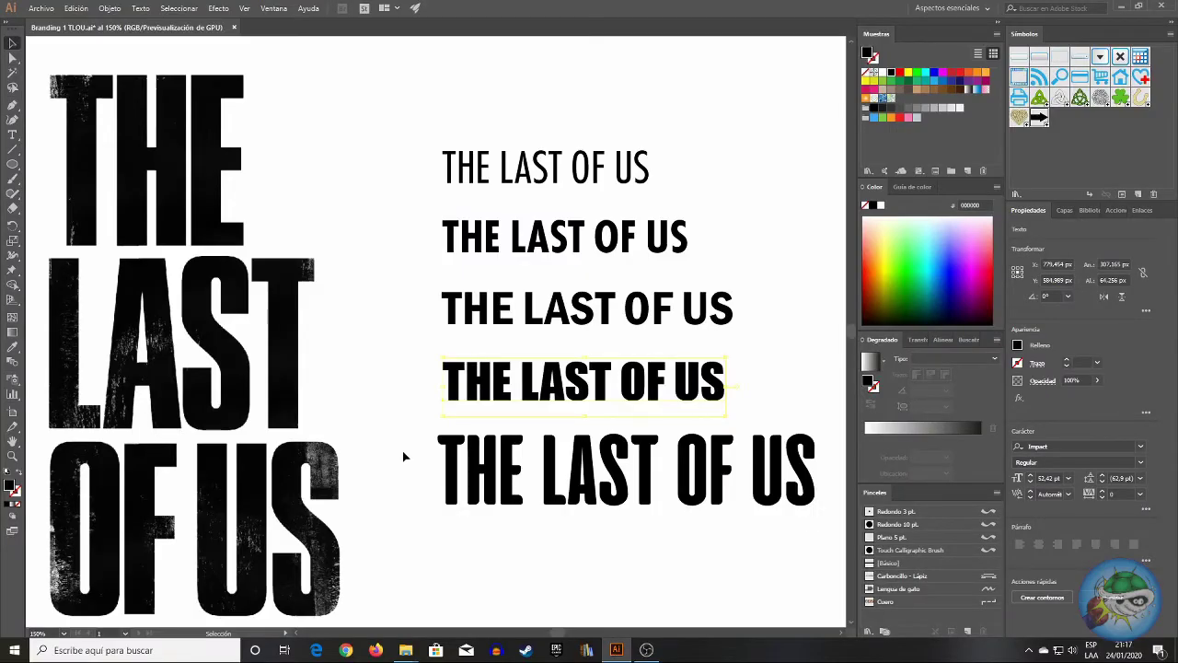
- Check which font the largest THE LAST OF US sample line uses
click(642, 479)
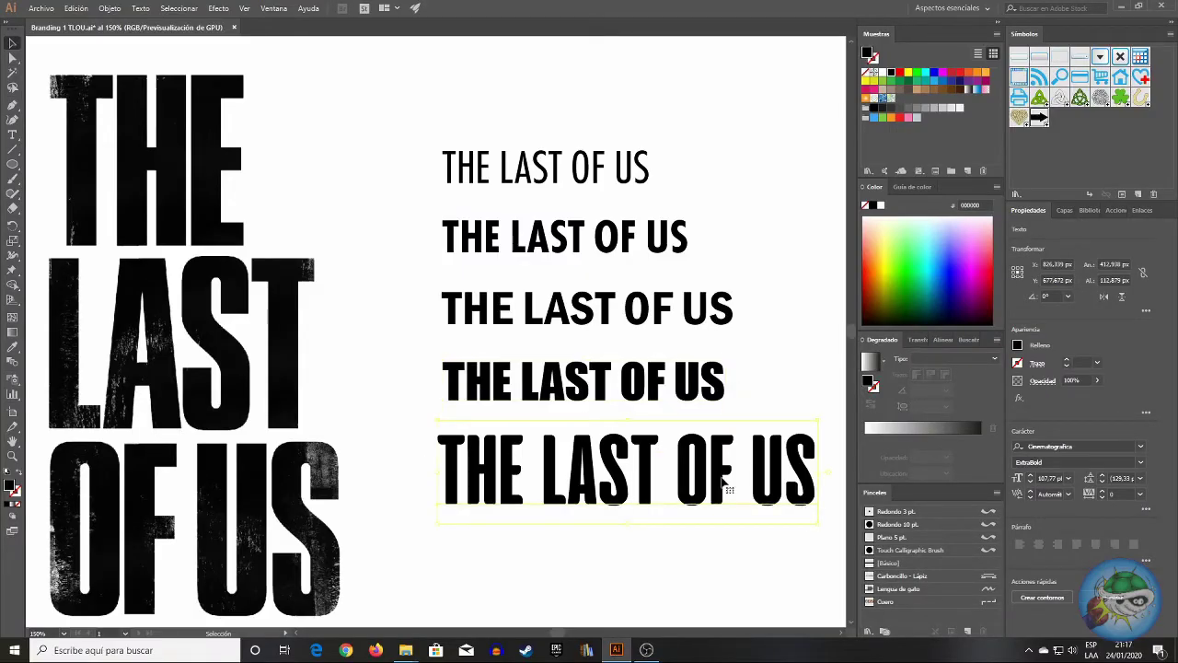
click(1075, 446)
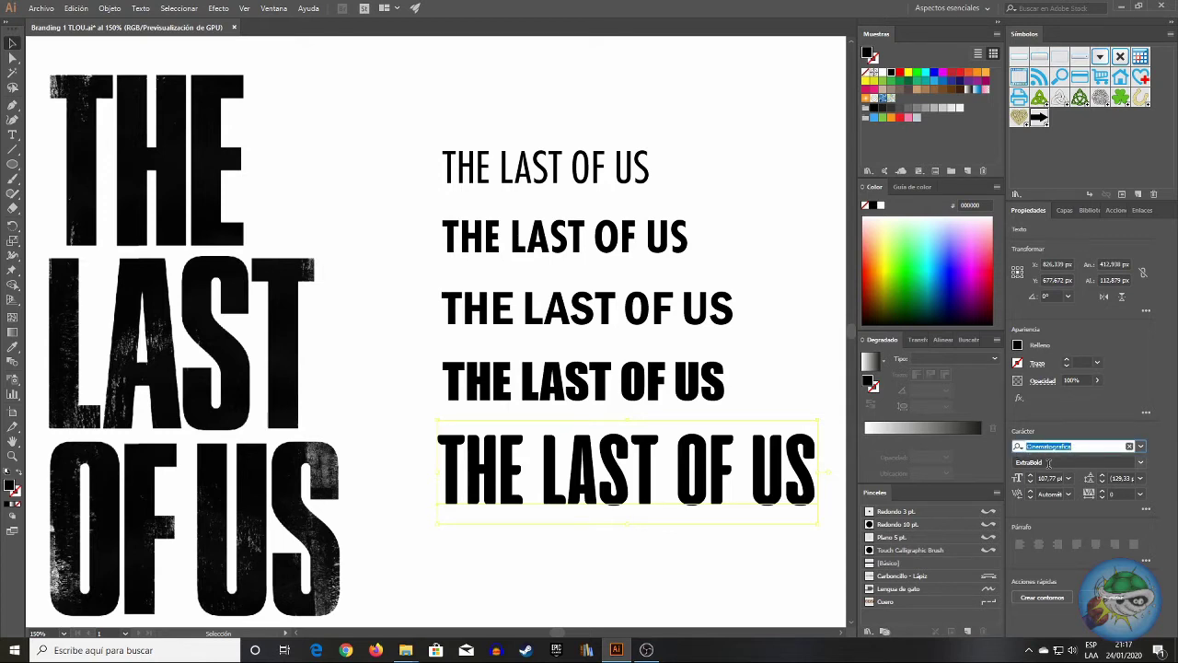
click(750, 555)
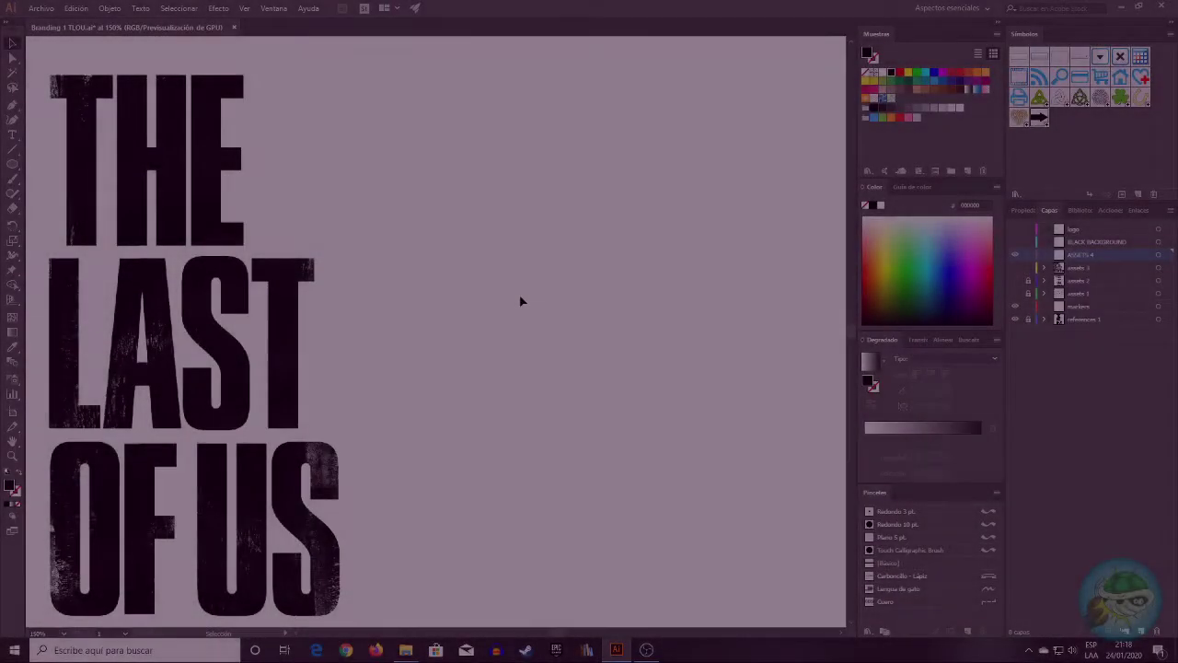
- Paste the THE LAST OF US text on the ASSETS 4 layer beside the reference logo and convert it to outlines
key(ctrl+v)
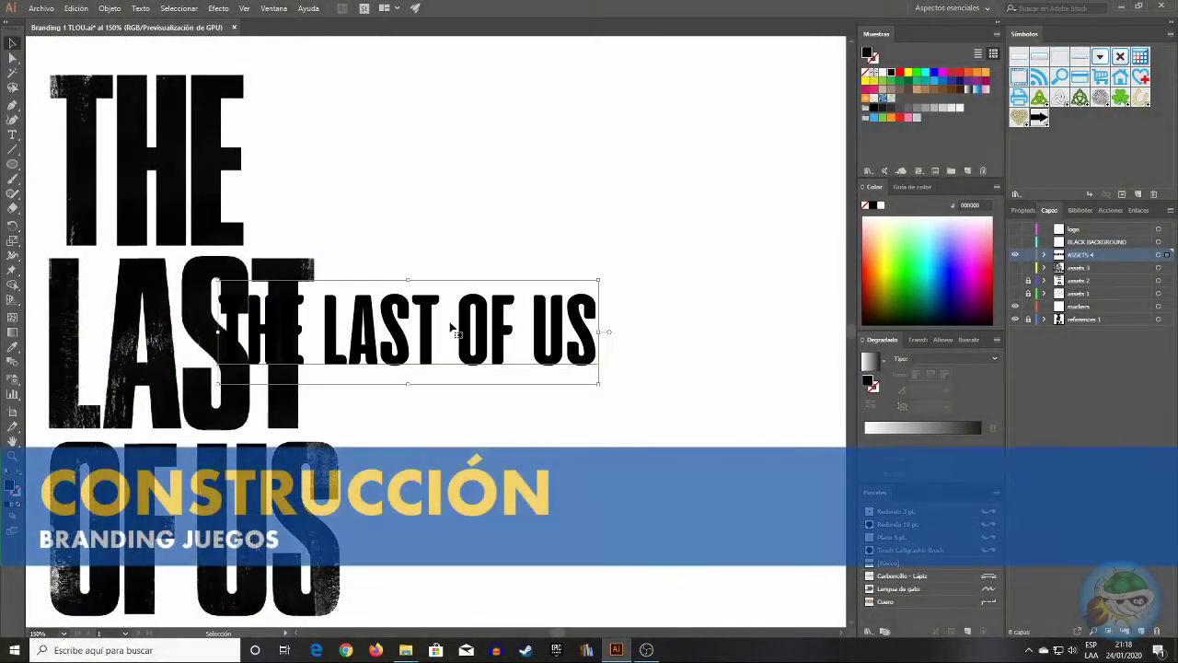
drag(432, 333, 633, 214)
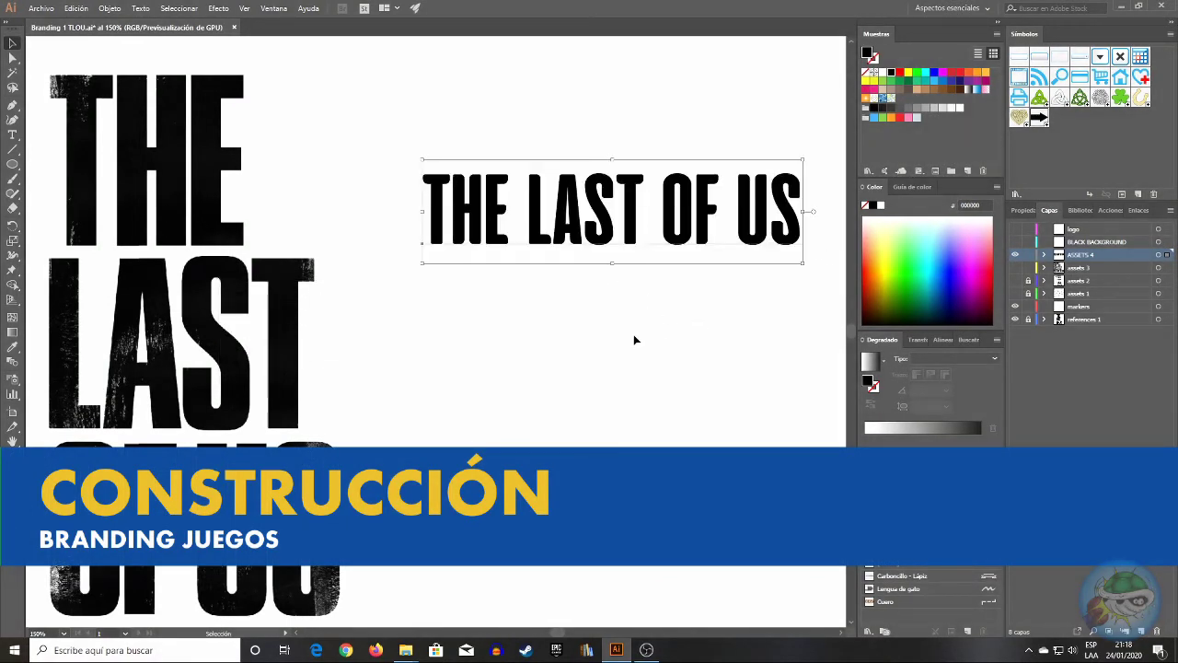
key(ctrl+shift+o)
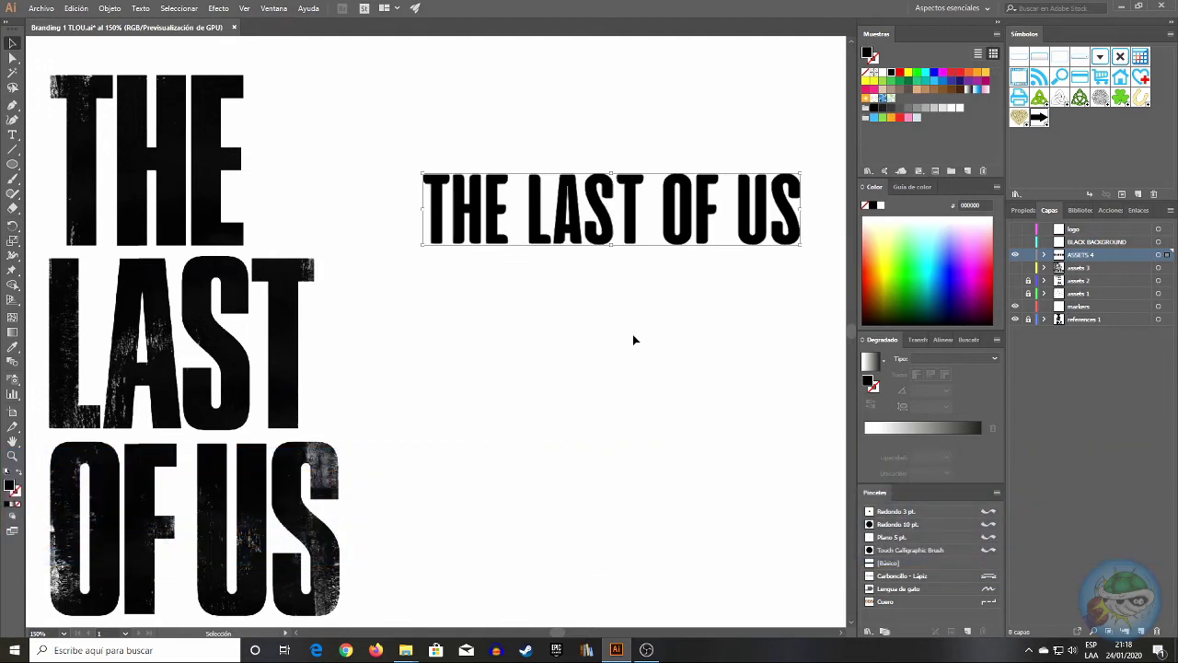
click(632, 339)
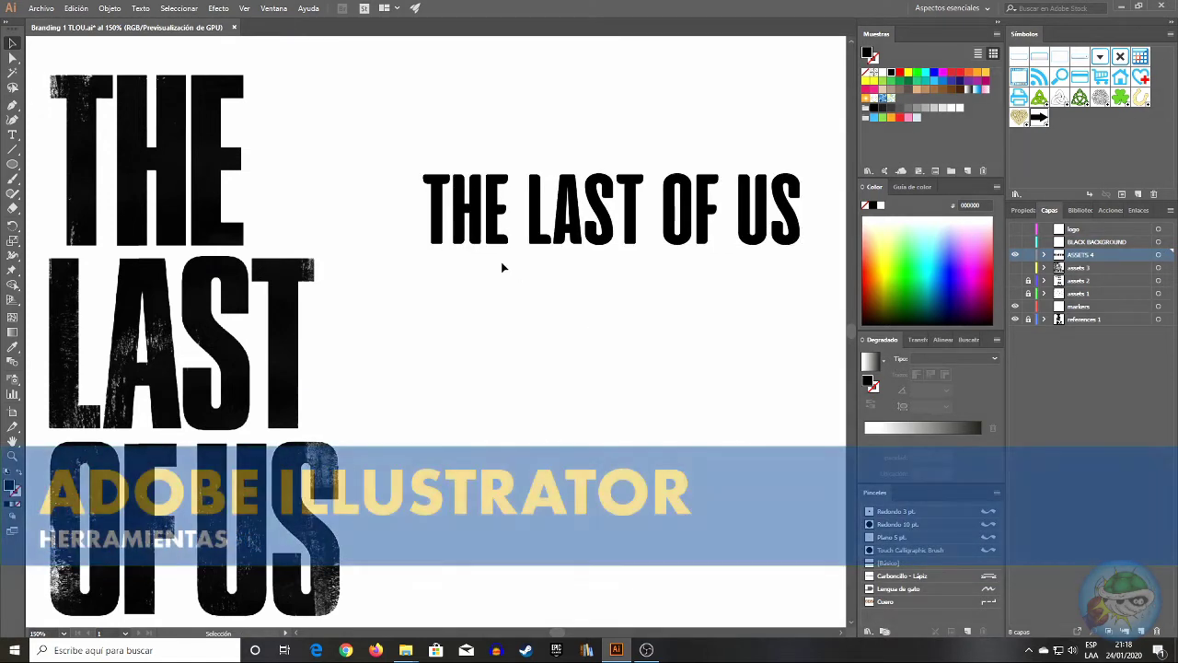
- Directly select the left anchor on the top edge of the first T's crossbar at 1600% and copy its Y coordinate
key(a)
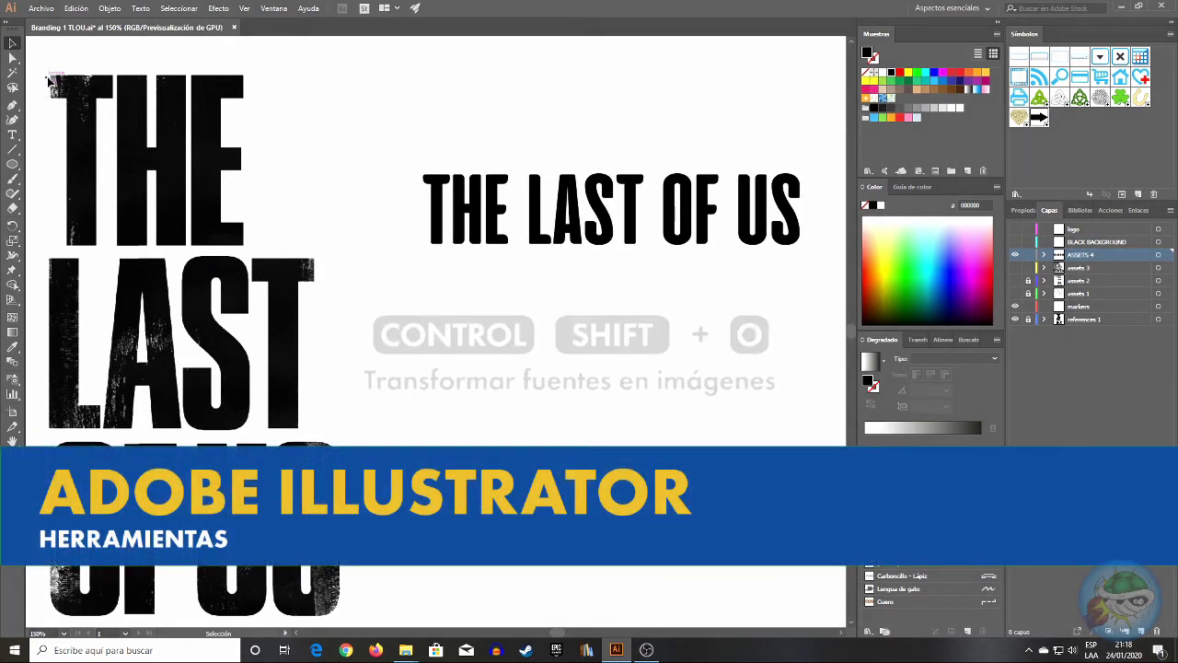
click(439, 189)
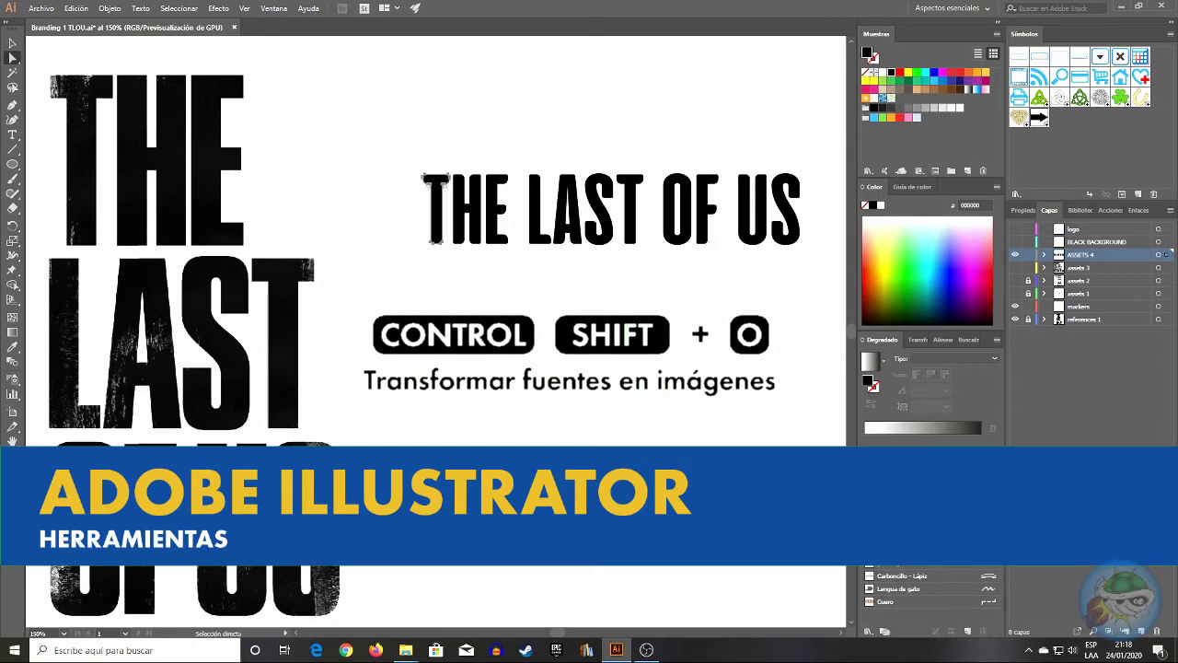
click(62, 633)
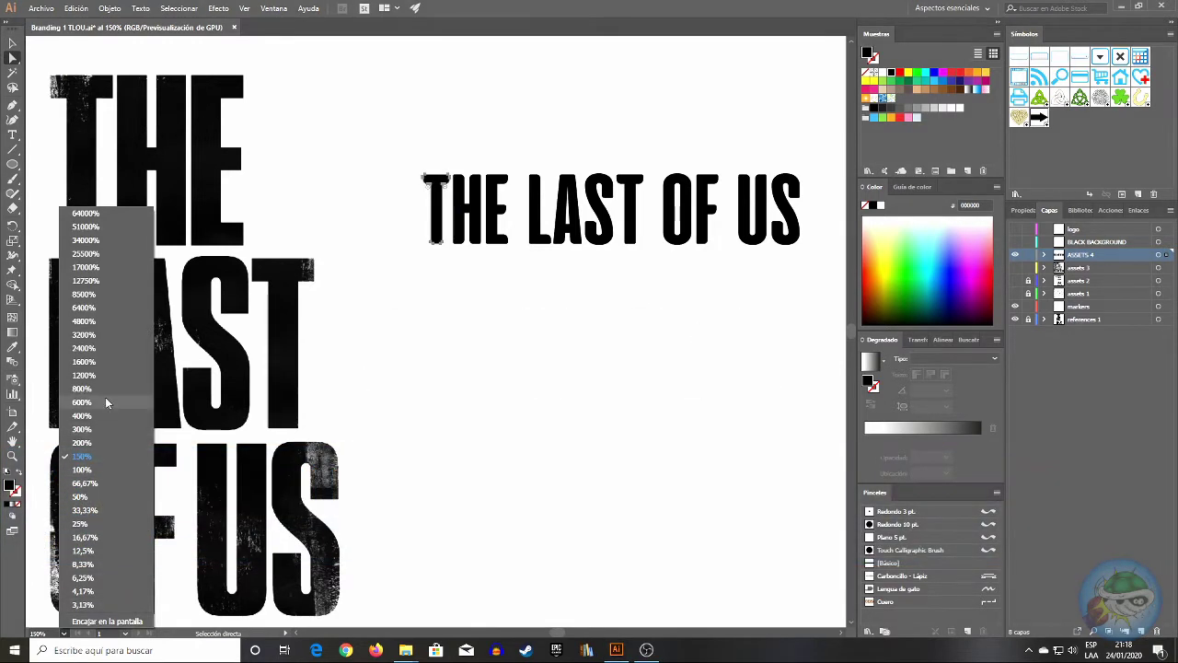
click(107, 402)
click(63, 633)
click(91, 370)
scroll(180, 329, up, 3)
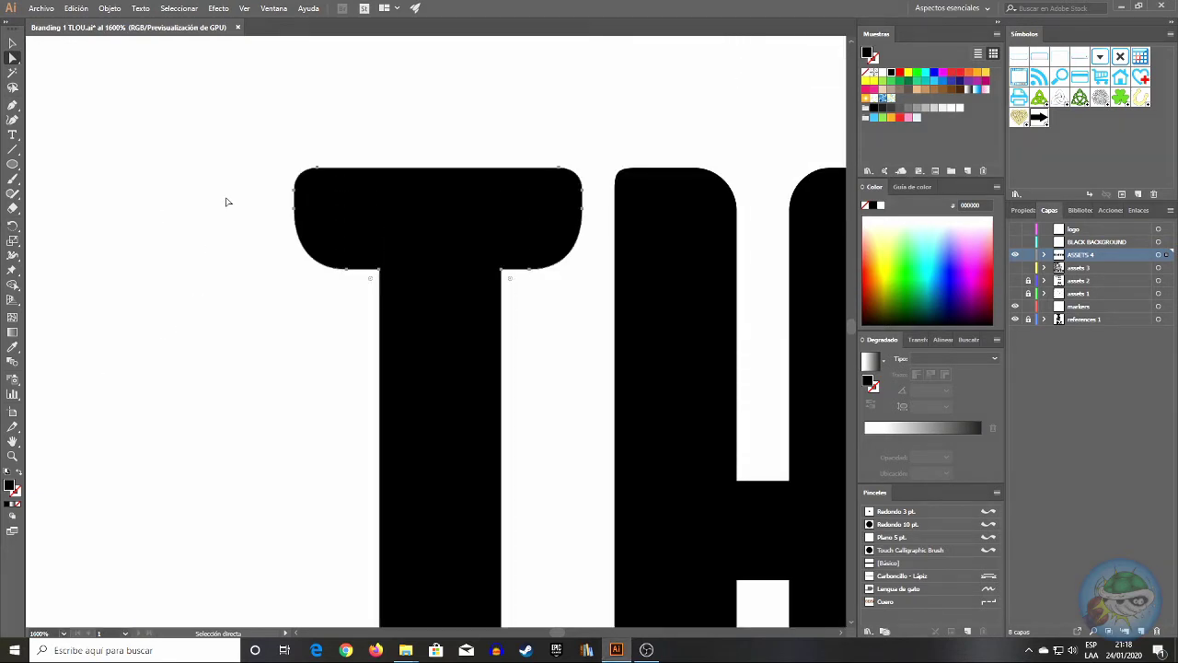
click(247, 171)
click(319, 173)
click(1023, 210)
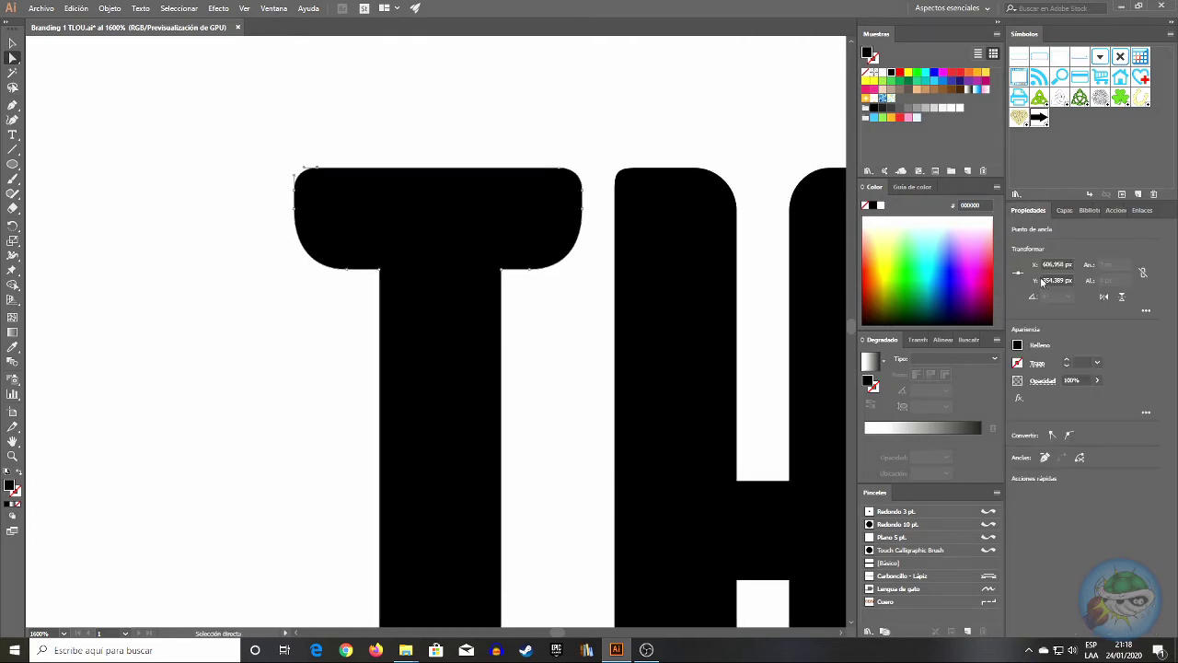
click(1044, 280)
- Delete the upper curve anchor on the T crossbar's left side and set the anchor below it to Y 354,389 px
click(273, 222)
click(296, 192)
key(Delete)
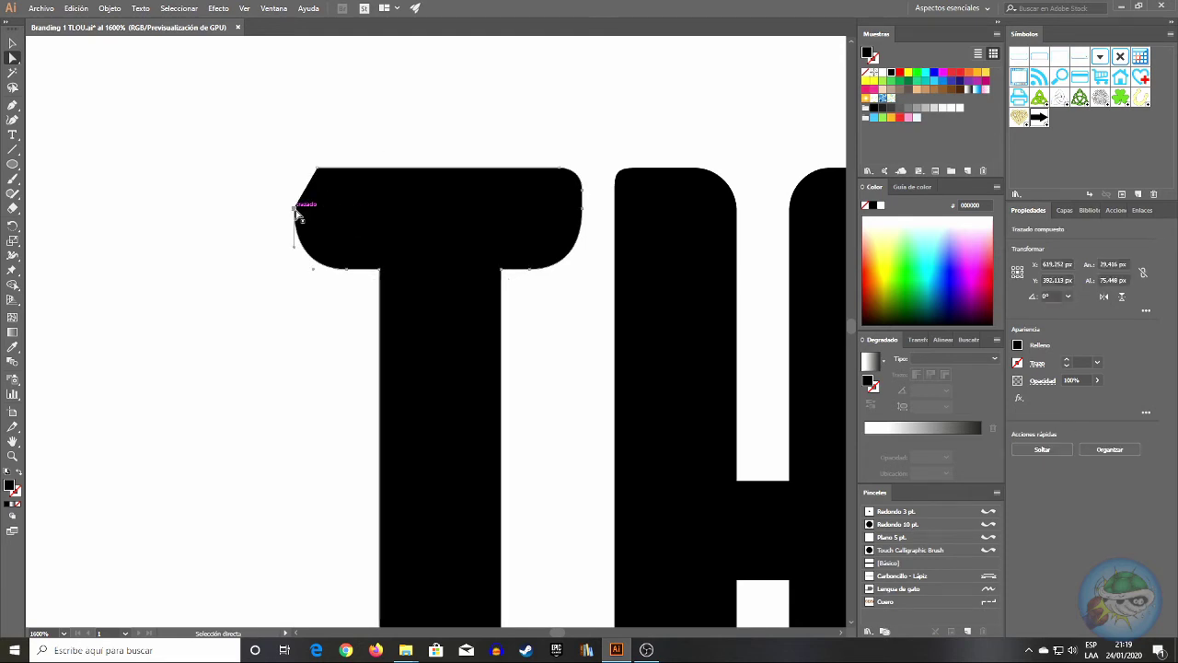
click(296, 208)
double_click(1042, 280)
text(354,389)
key(Return)
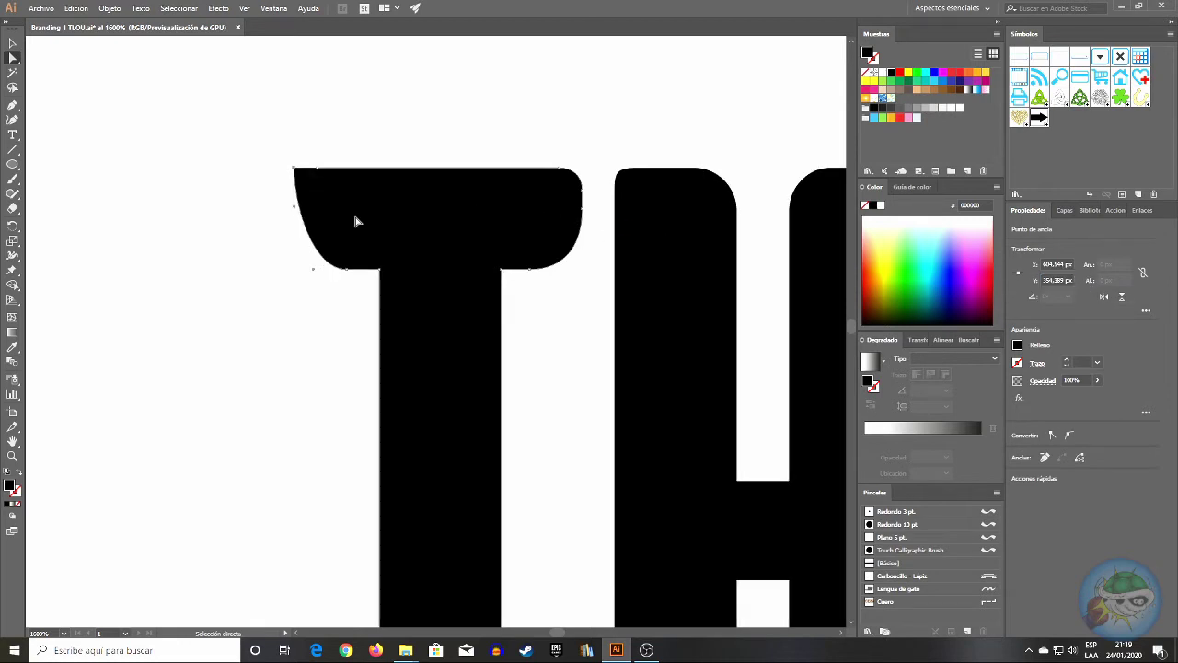
- Delete the T crossbar's lower-left curve anchor and set the left anchor of its top edge to X 604,544 px
click(347, 270)
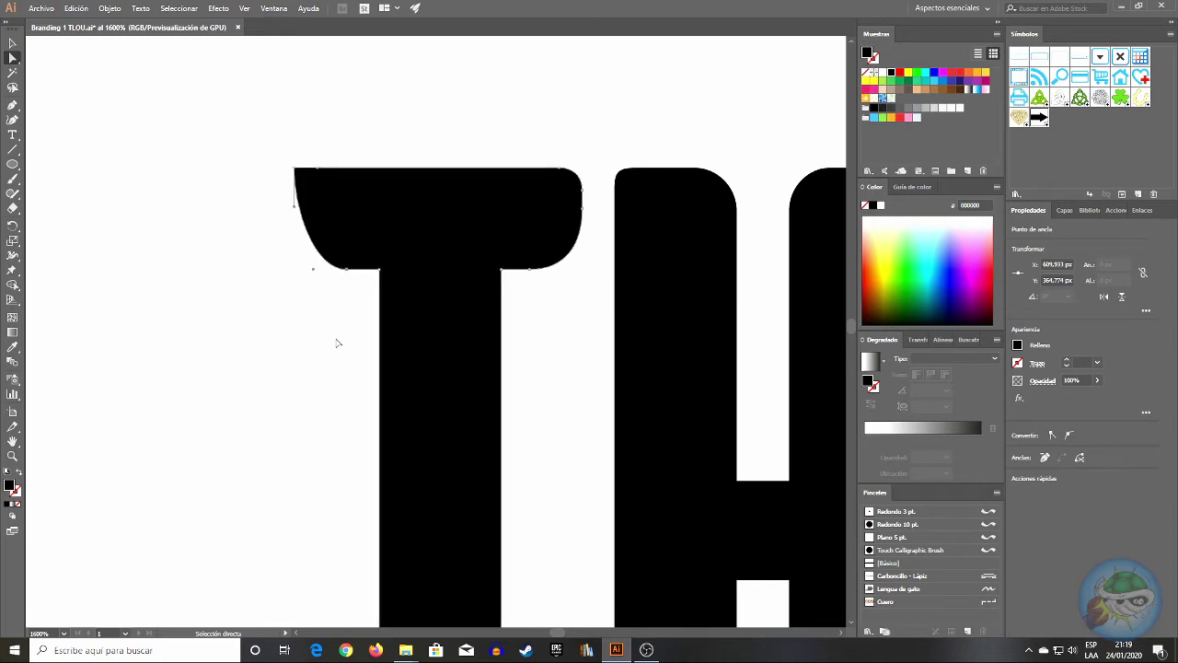
key(Delete)
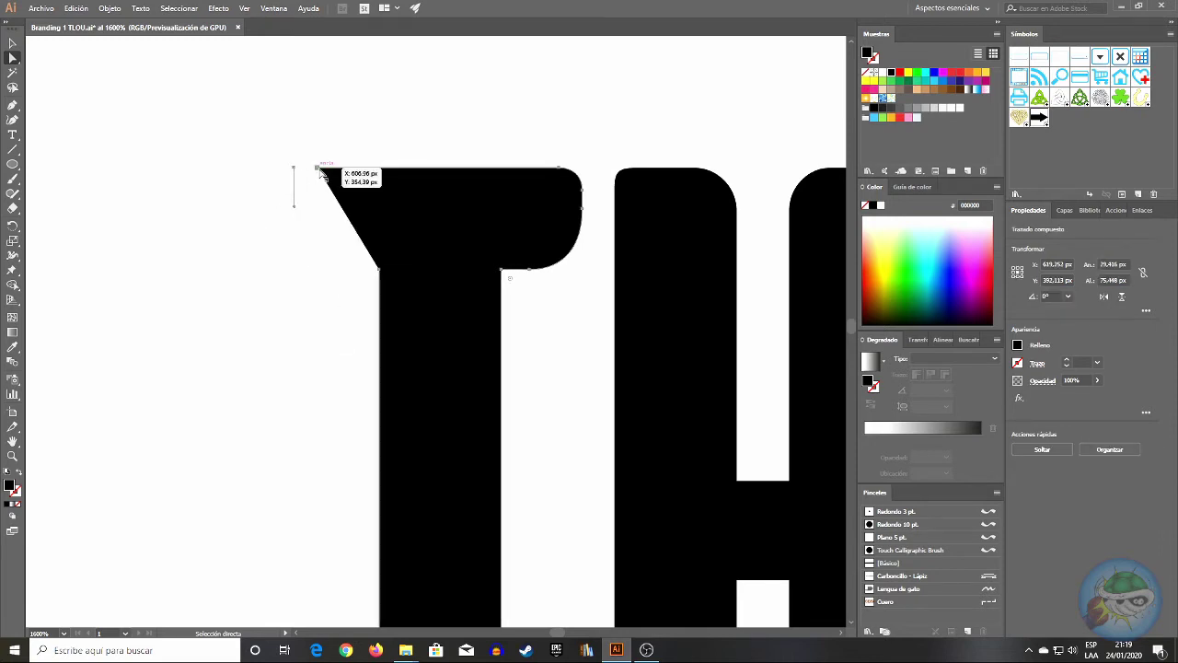
click(319, 171)
shift+click(295, 167)
click(1043, 265)
key(ctrl+c)
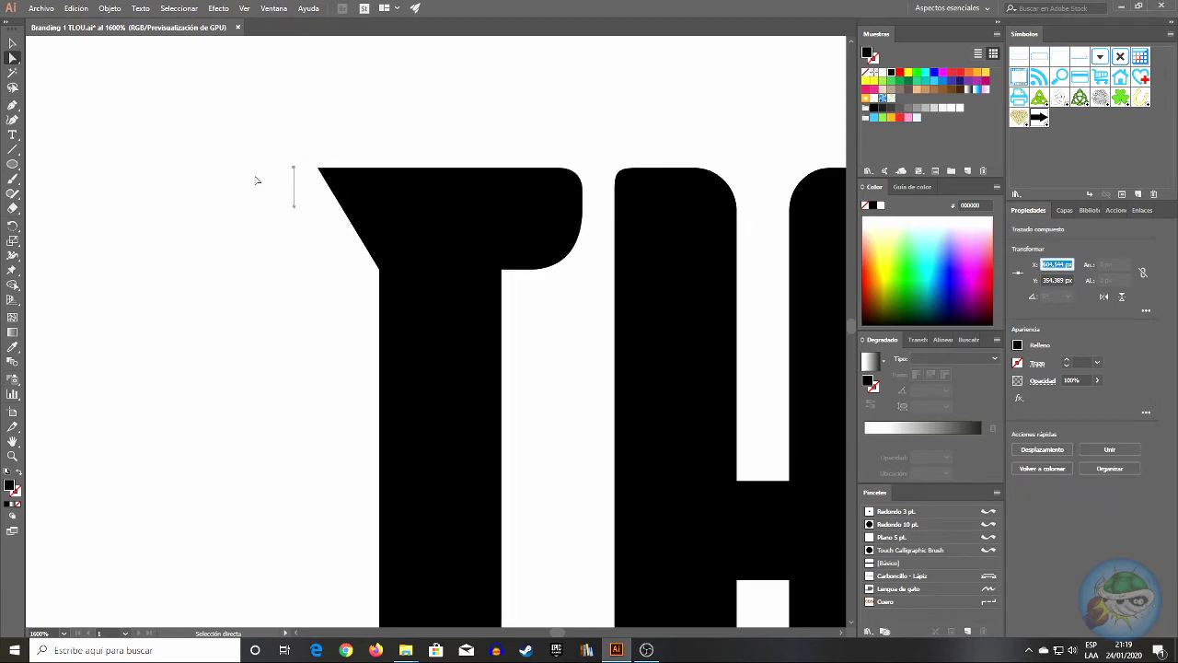
click(318, 168)
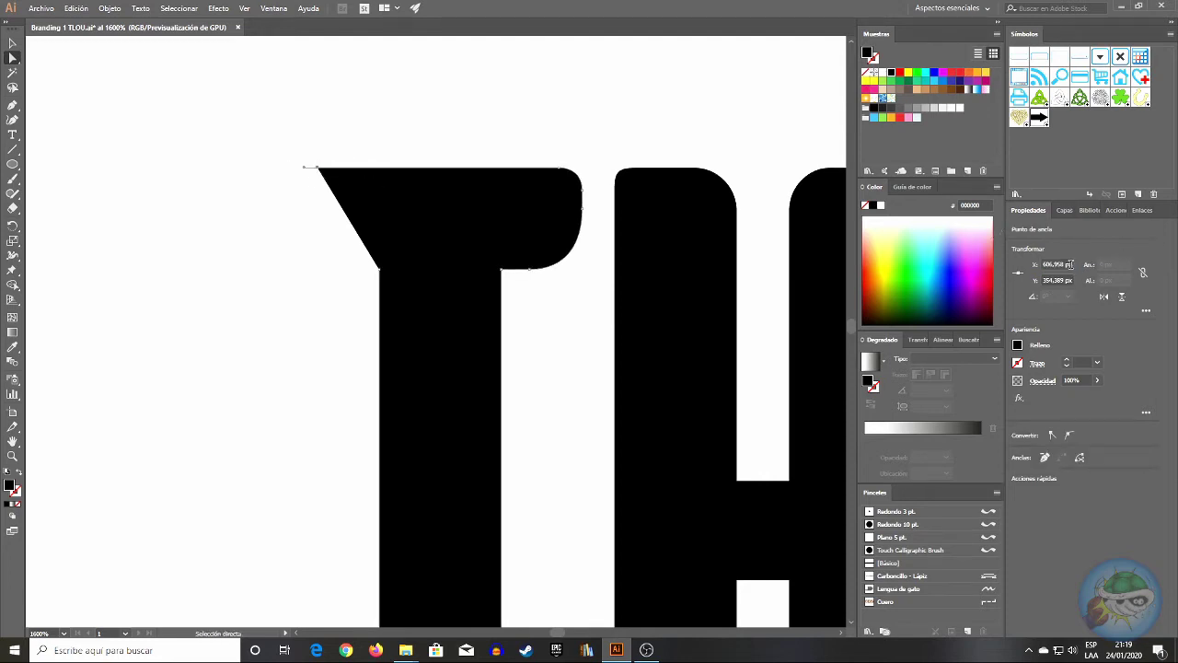
click(1072, 265)
key(ctrl+v)
key(Return)
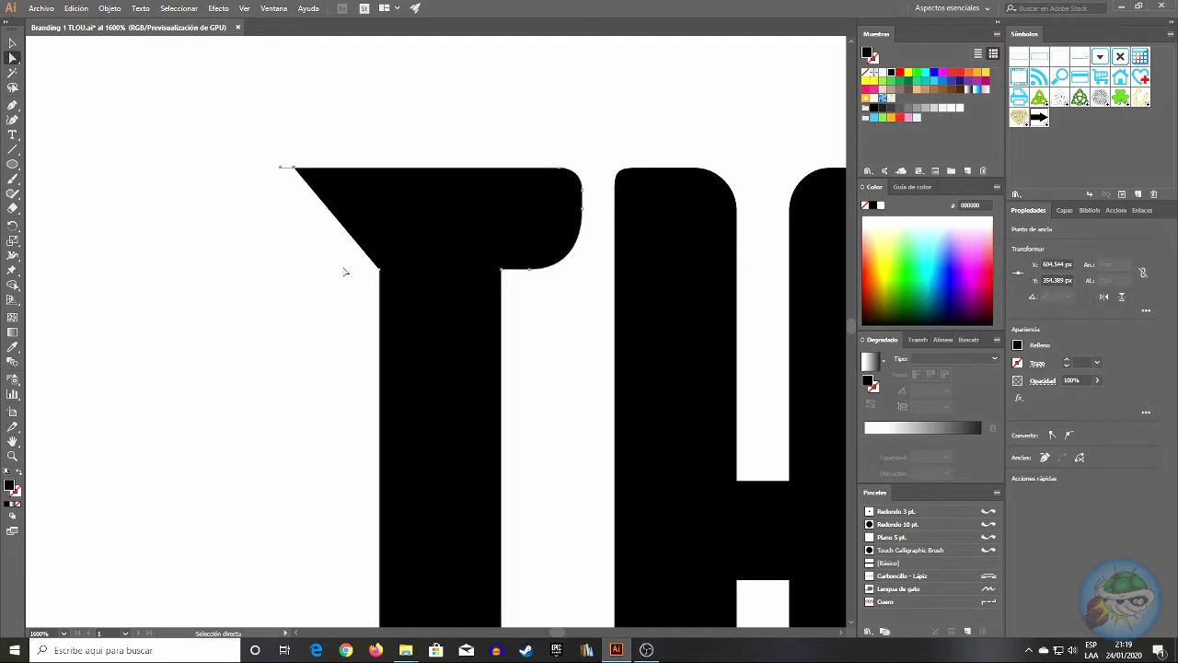
click(281, 210)
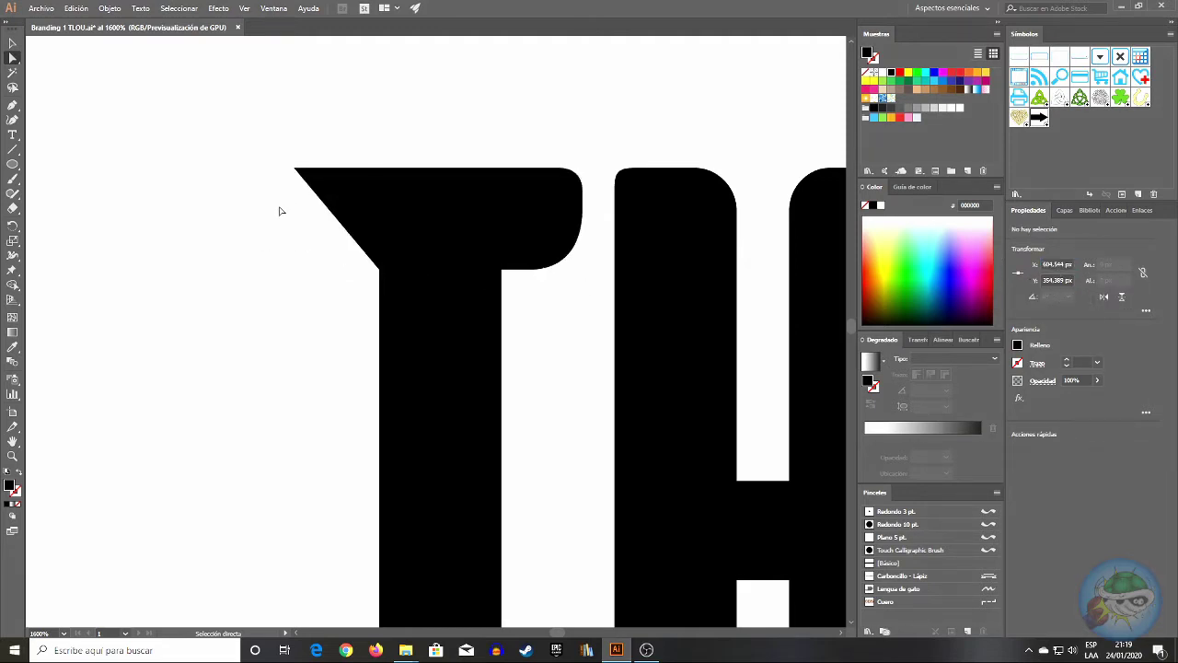
- Square off the left end of the T's crossbar with the Pen tool, from the upper corner down and back to the stem
key(p)
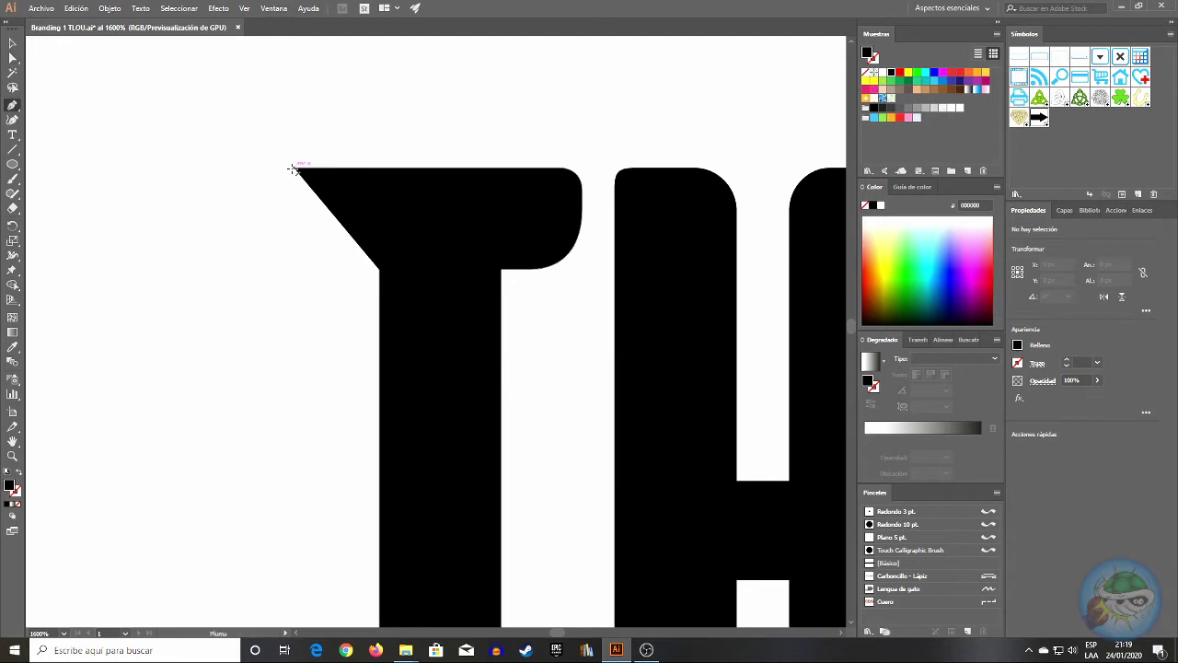
click(295, 169)
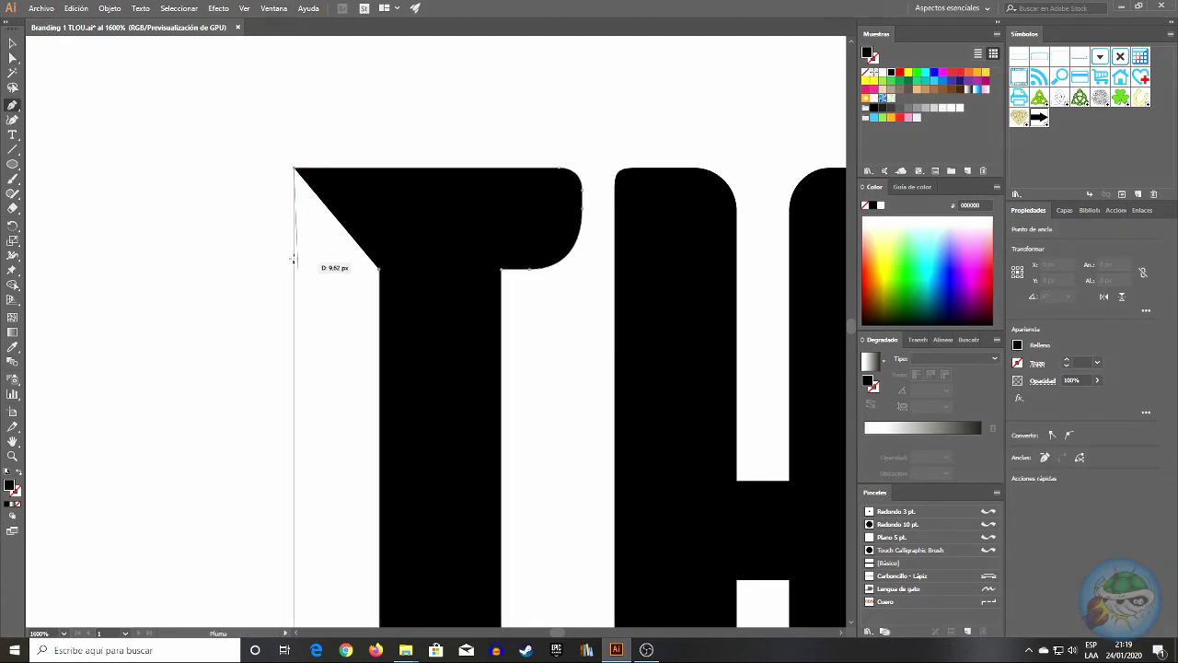
click(293, 270)
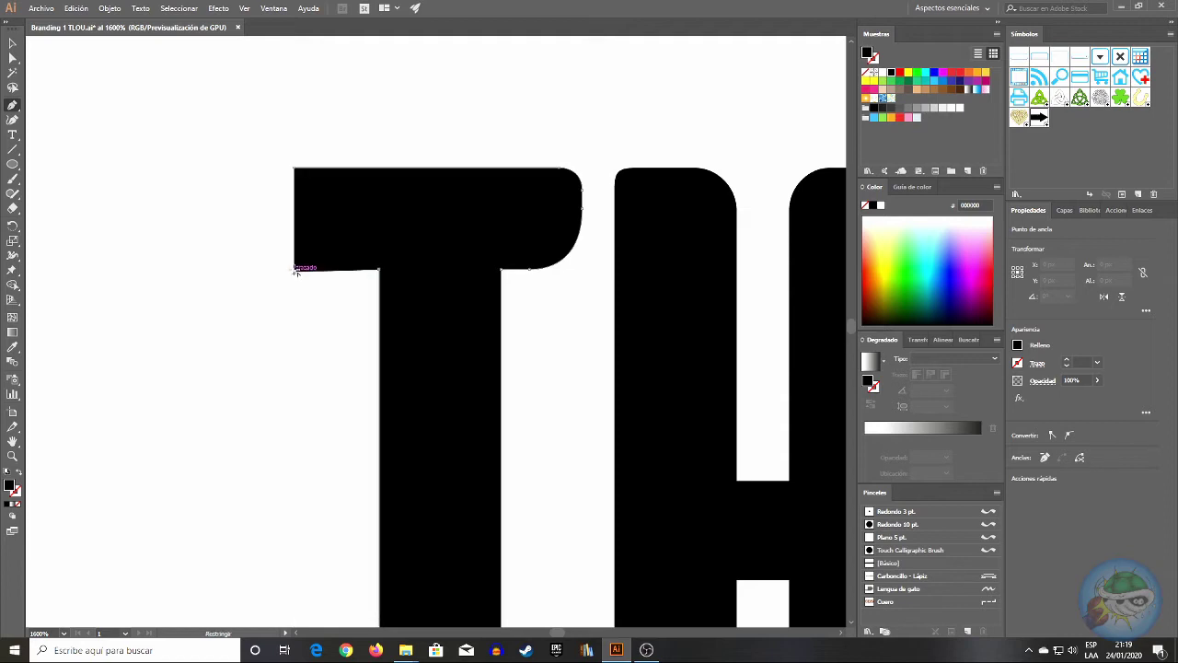
key(a)
click(331, 305)
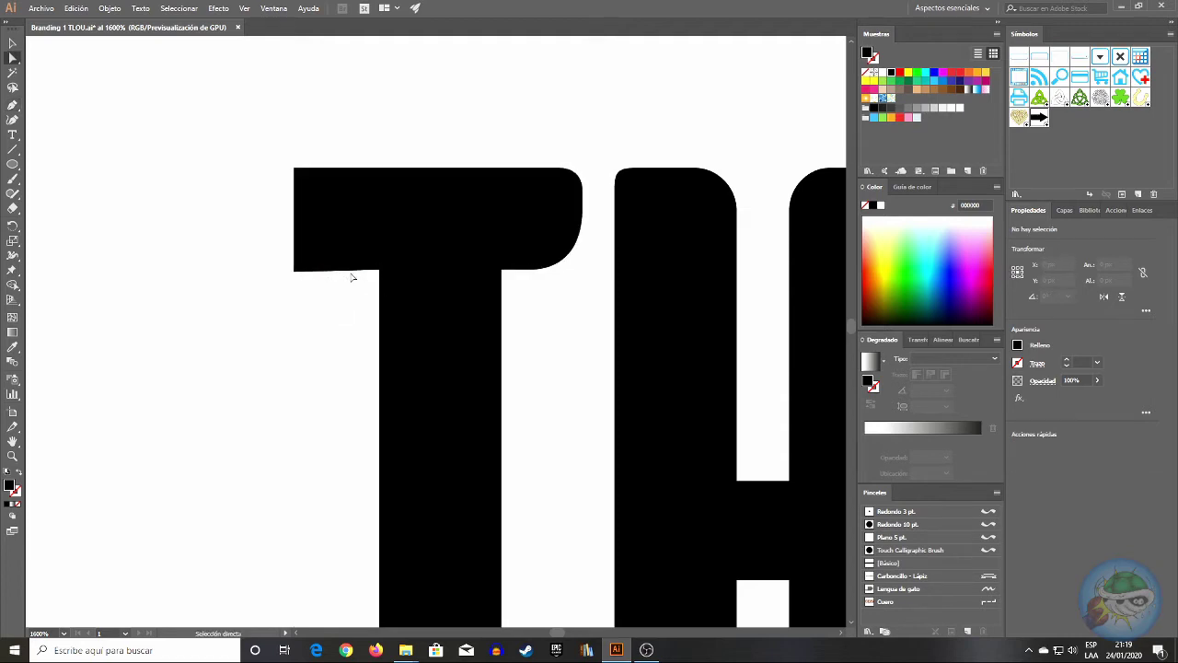
- Align the crossbar's lower-left anchor with the stem junction anchor by setting its Y to 364,774 px
click(380, 270)
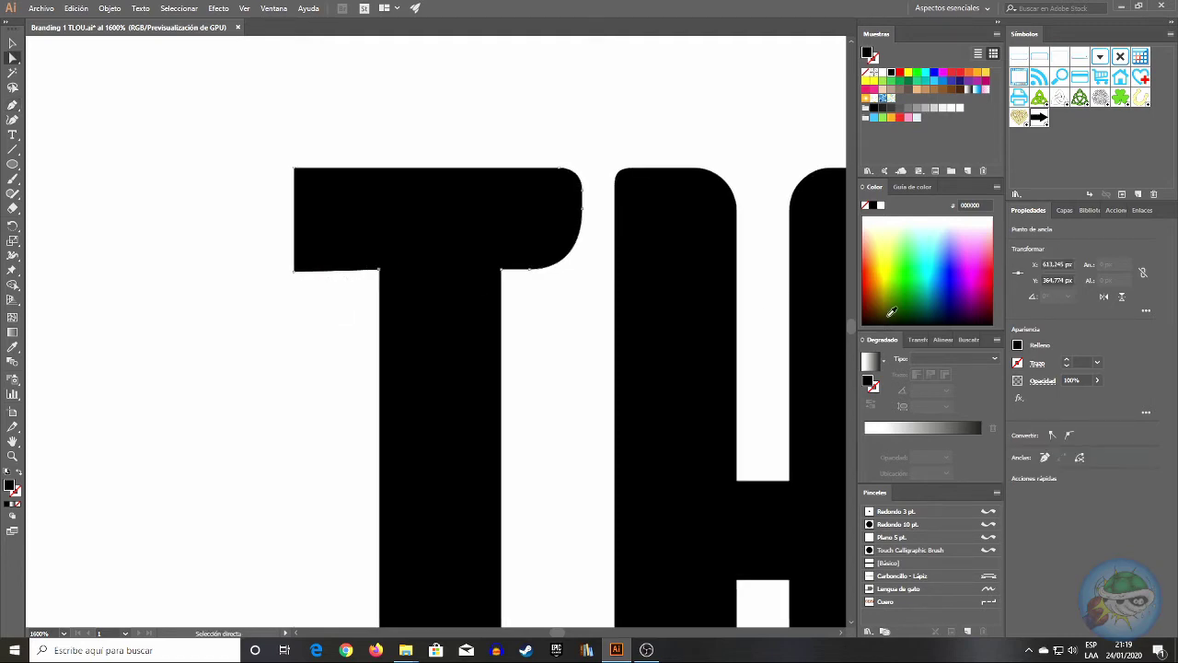
click(1050, 280)
text(365)
key(Return)
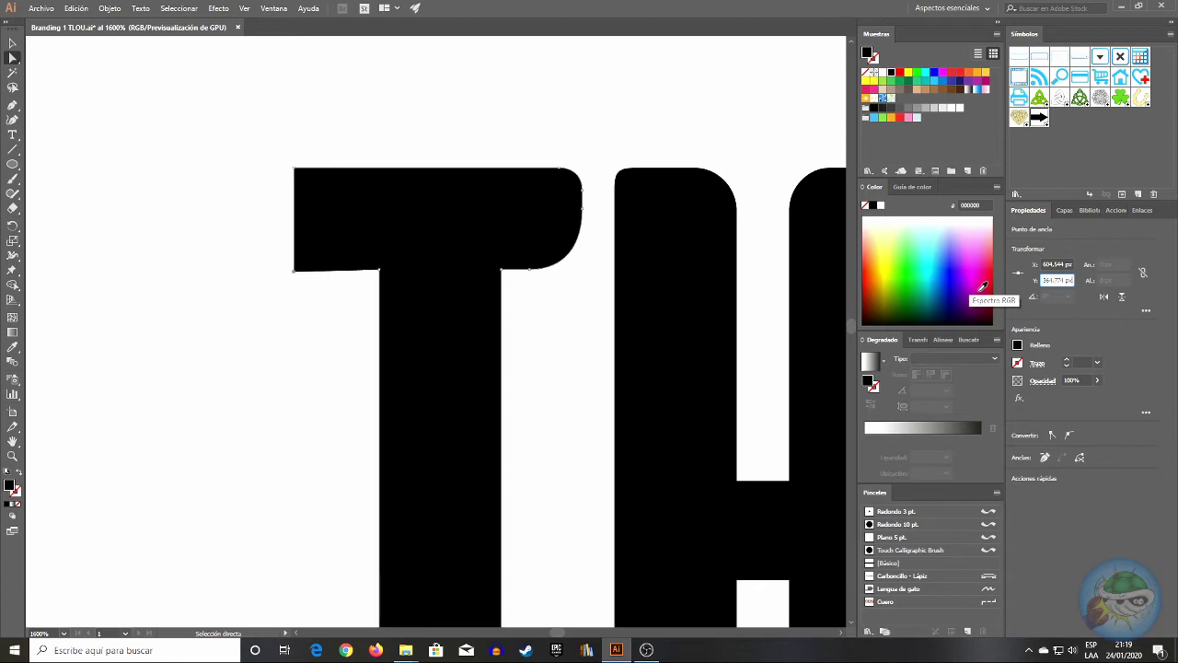
key(ctrl+z)
click(342, 303)
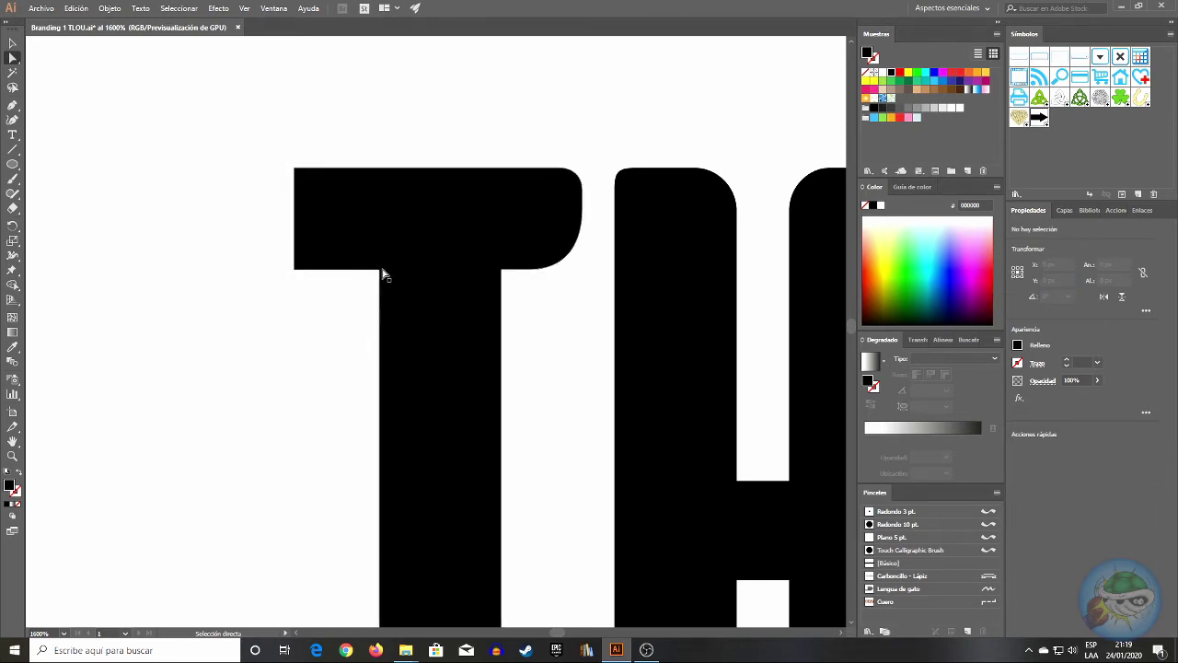
click(296, 271)
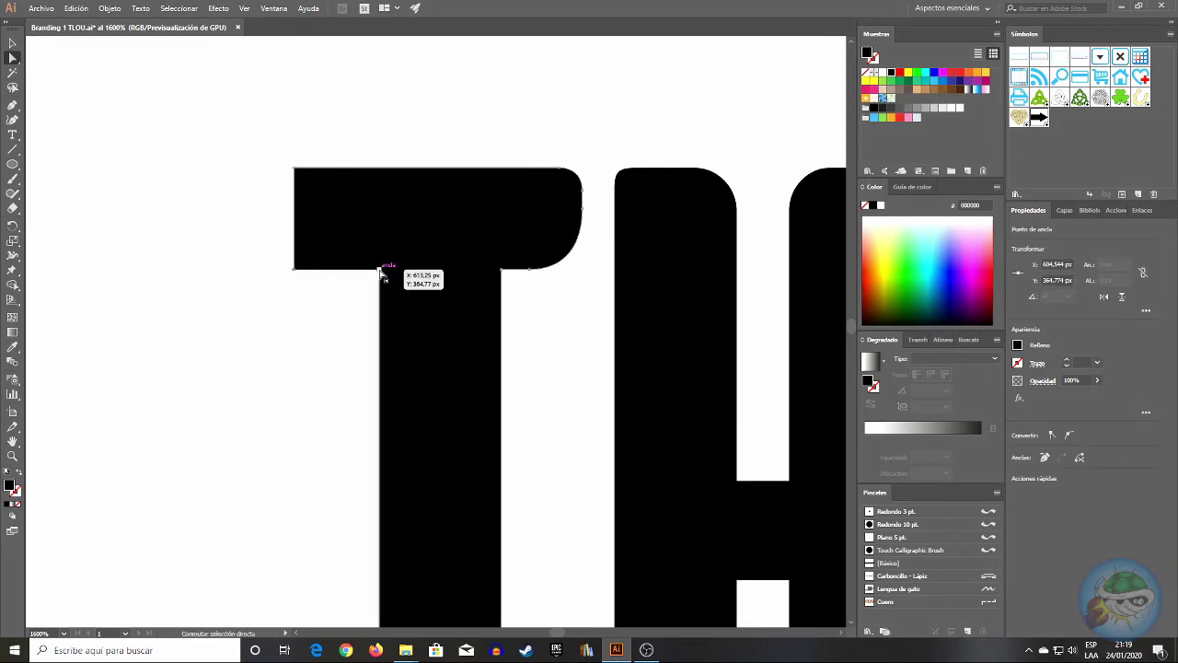
click(348, 324)
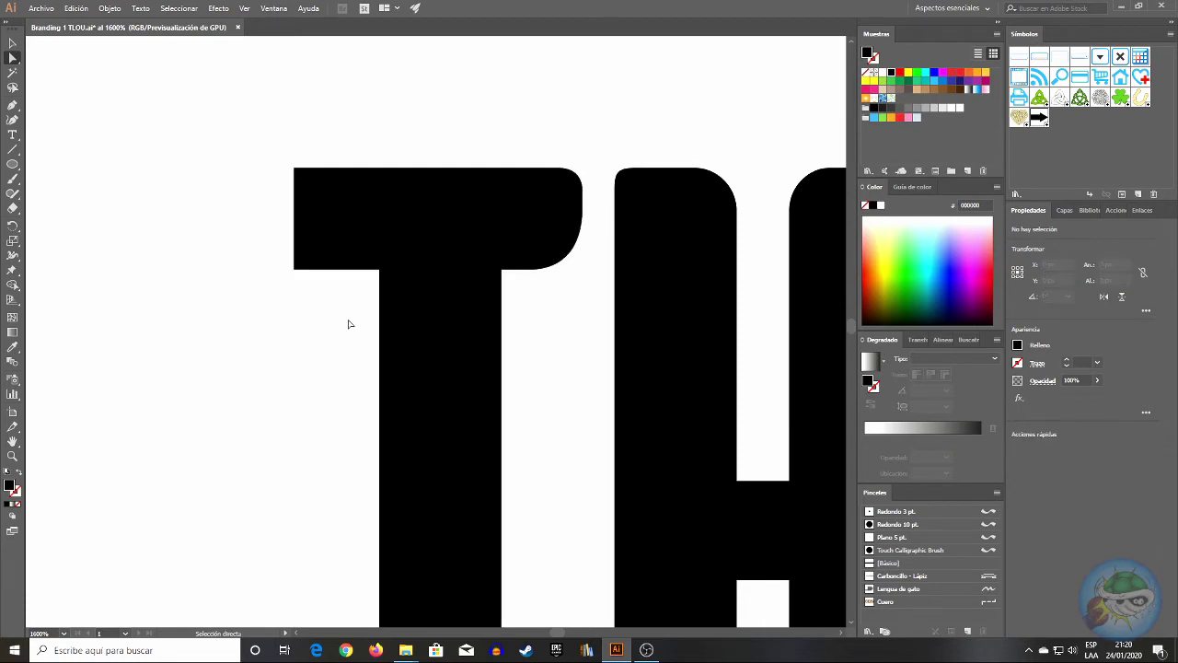
- Delete the upper curve anchor on the T crossbar's right side and set the right anchor of its top edge to X 633,959 px
click(561, 239)
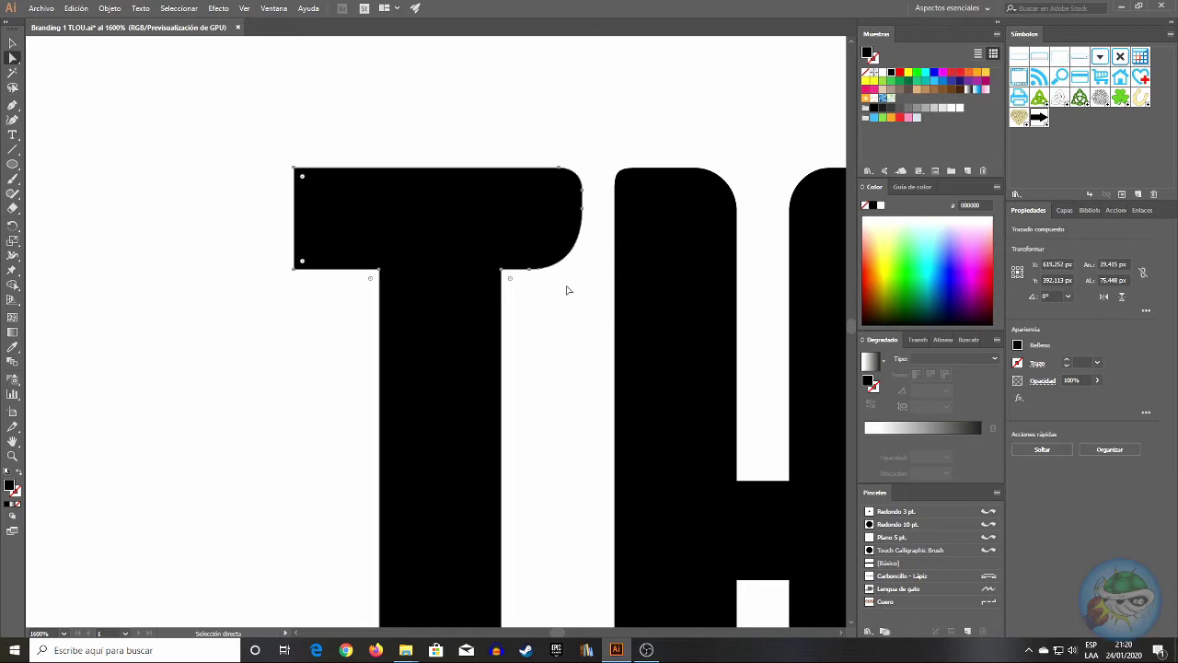
click(582, 195)
key(Delete)
click(583, 208)
click(1054, 264)
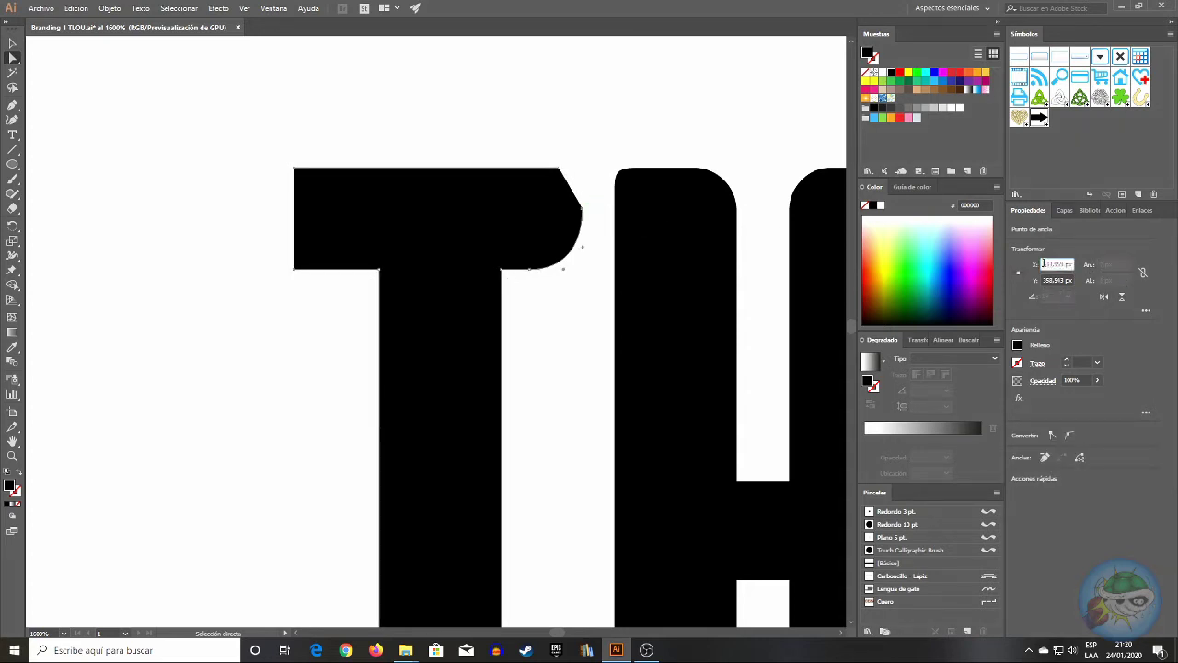
click(580, 307)
click(559, 169)
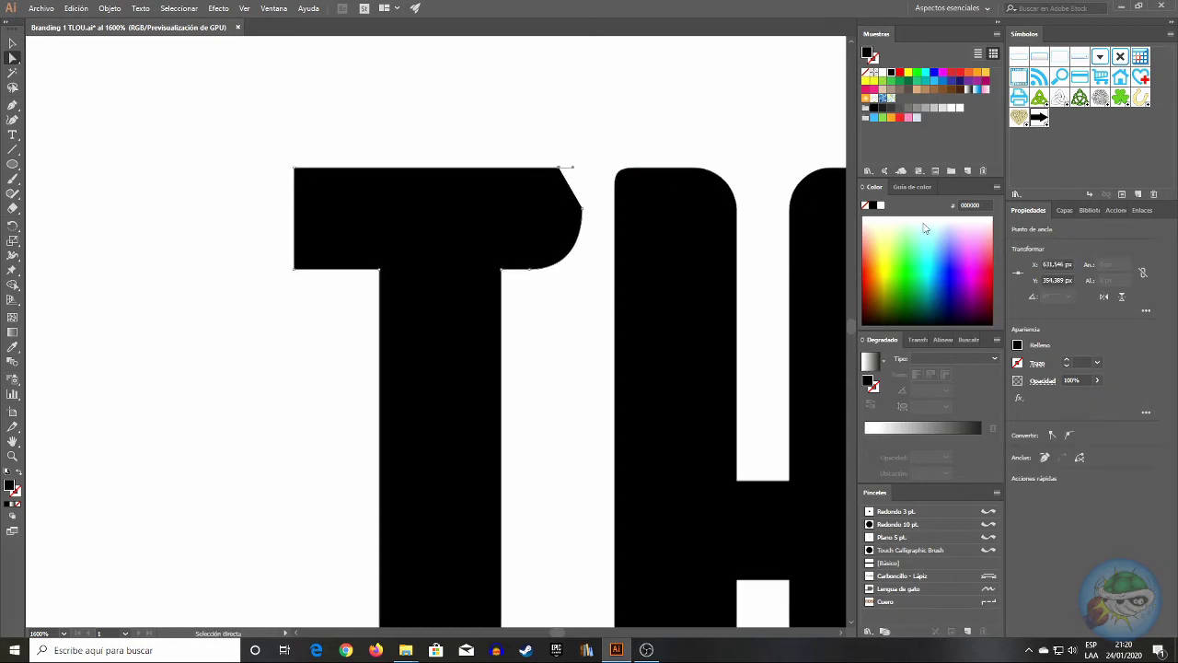
click(1044, 264)
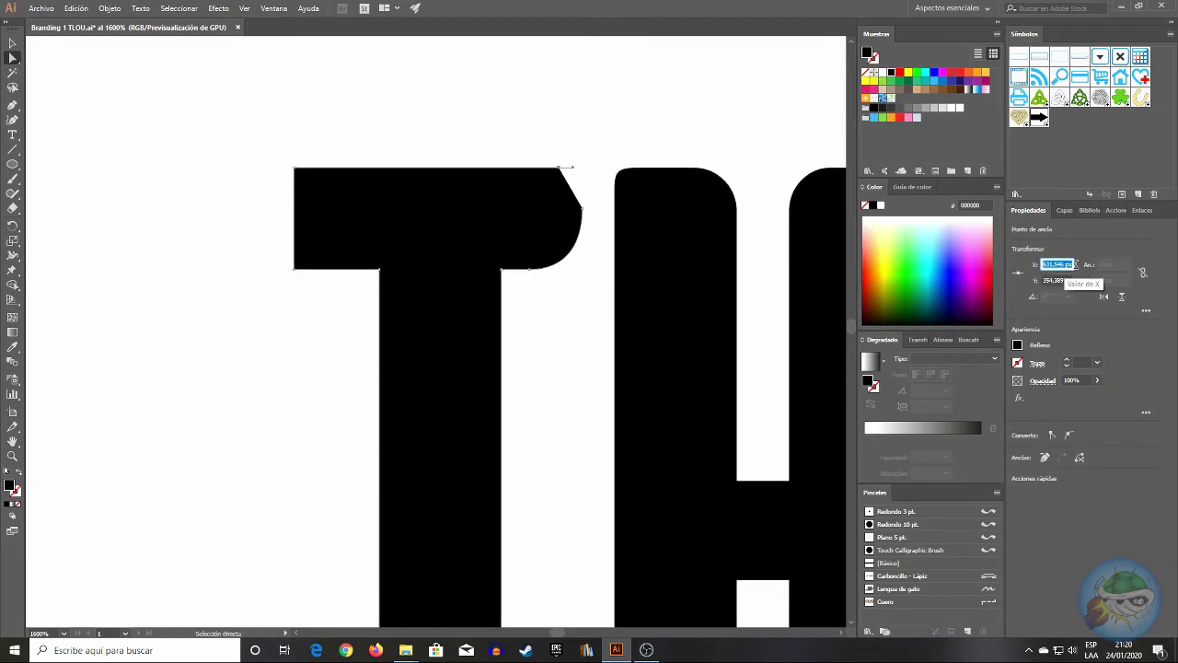
text(633,999)
key(Return)
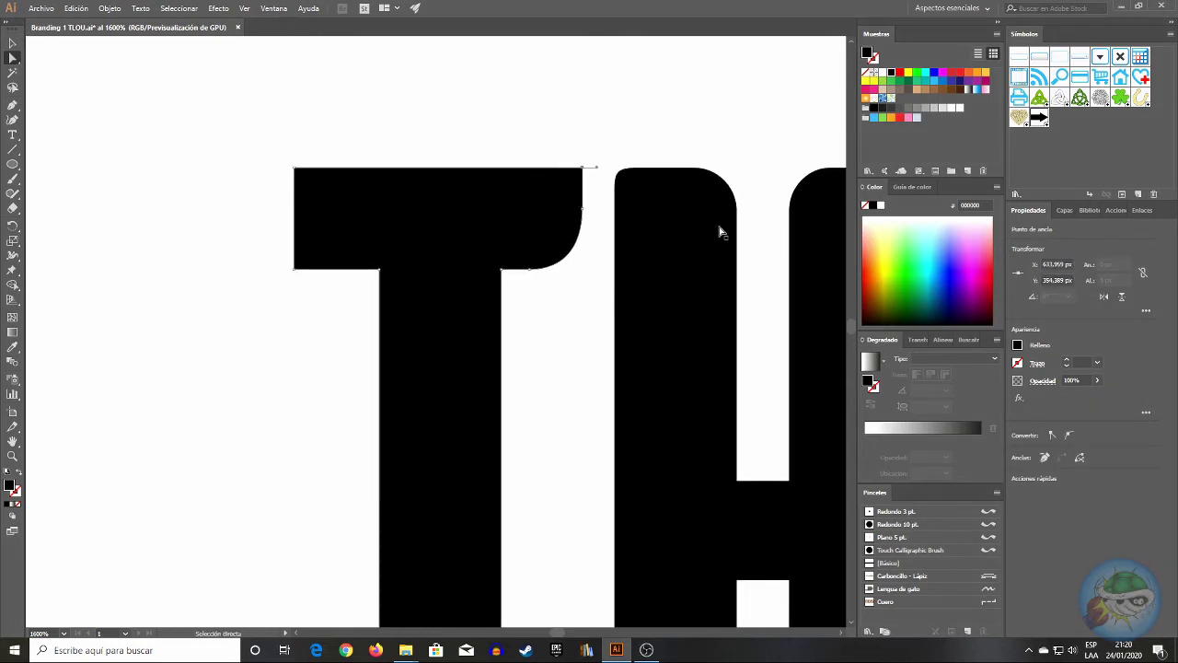
click(564, 320)
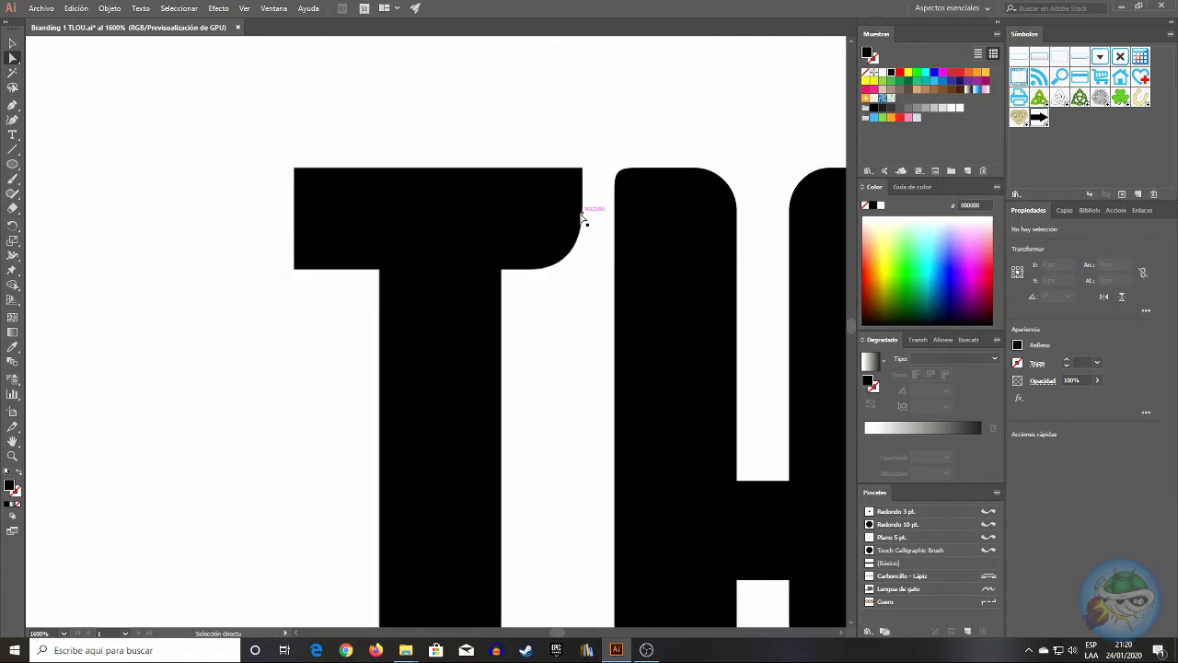
- Delete the T crossbar's remaining right-side curve anchor and set the right anchor of its lower edge to X 633,959 px
click(574, 230)
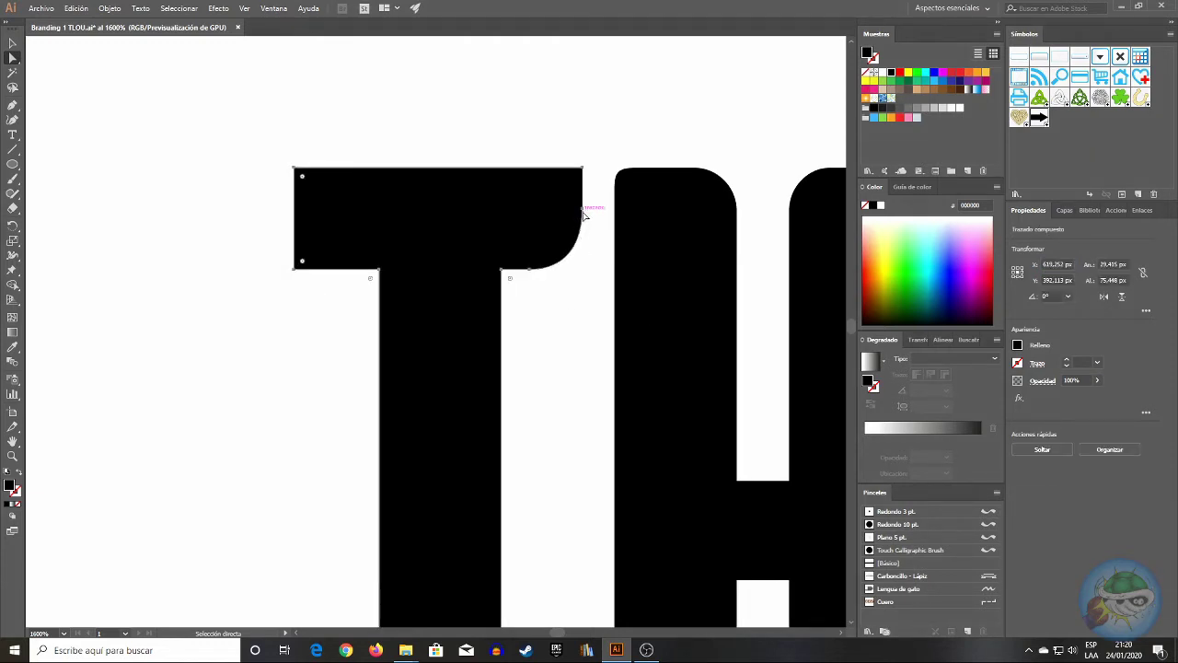
click(583, 208)
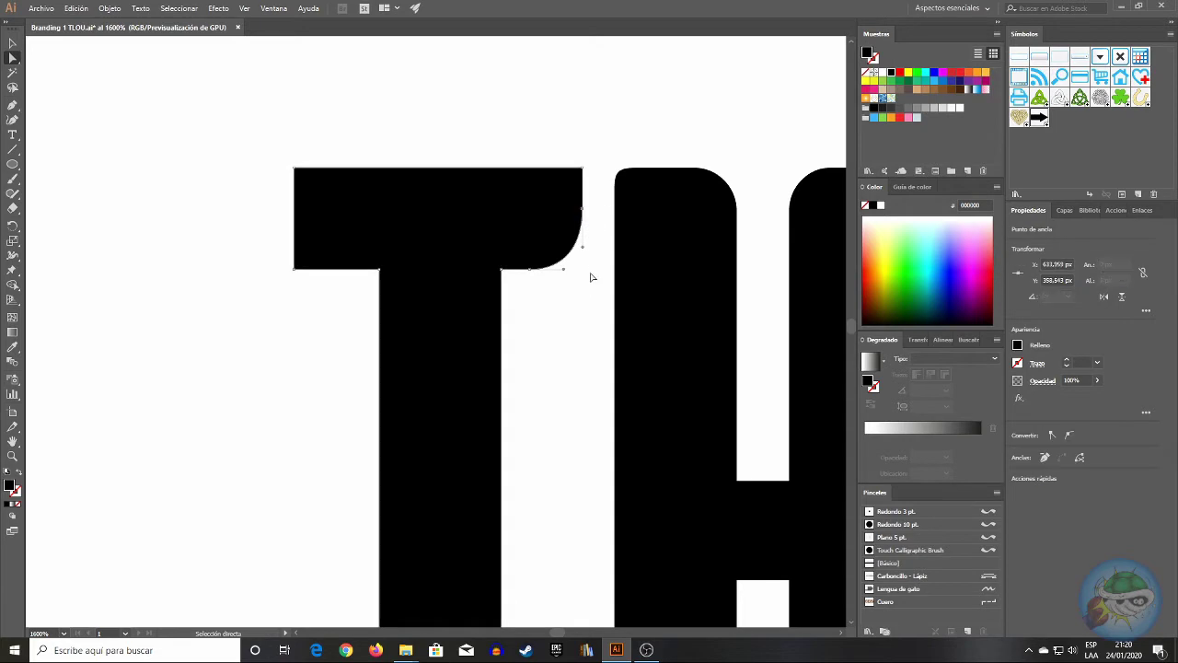
key(Delete)
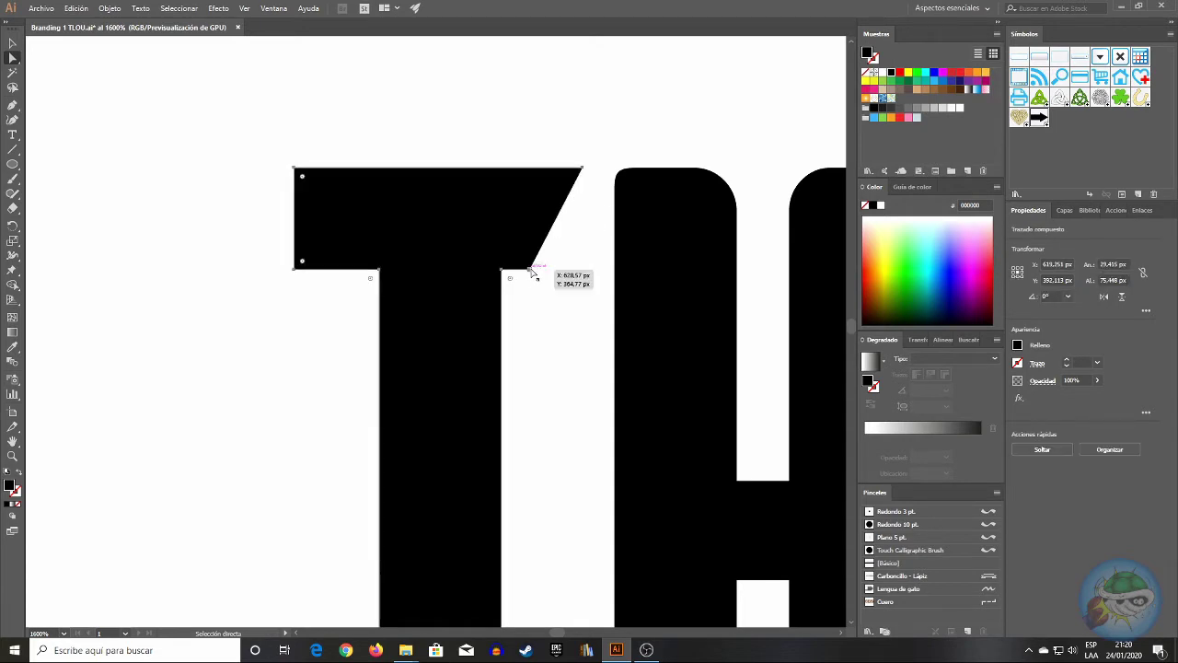
click(530, 268)
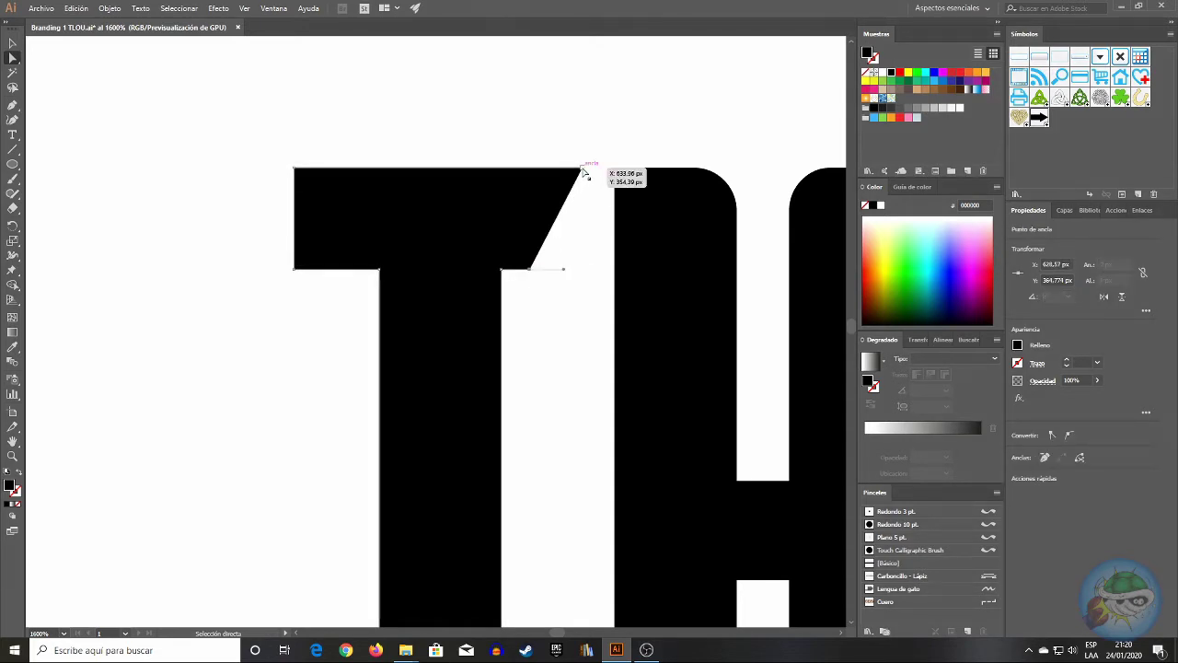
click(1053, 265)
key(ctrl+c)
click(534, 269)
drag(1072, 265, 992, 267)
key(ctrl+v)
key(Return)
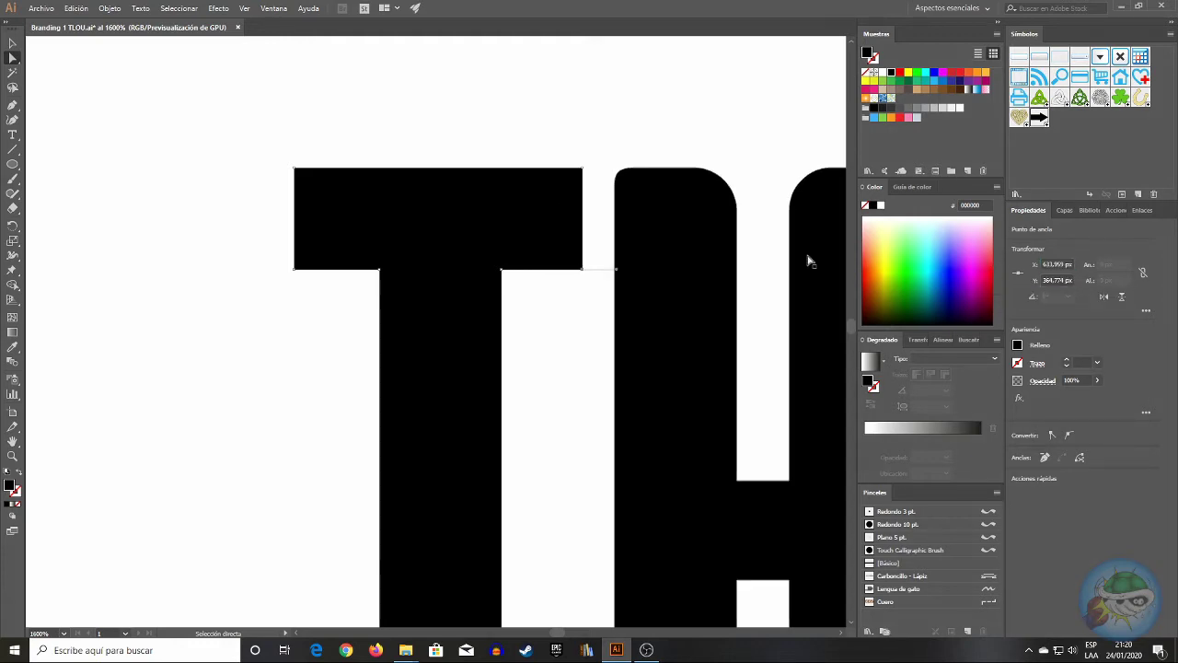
click(583, 169)
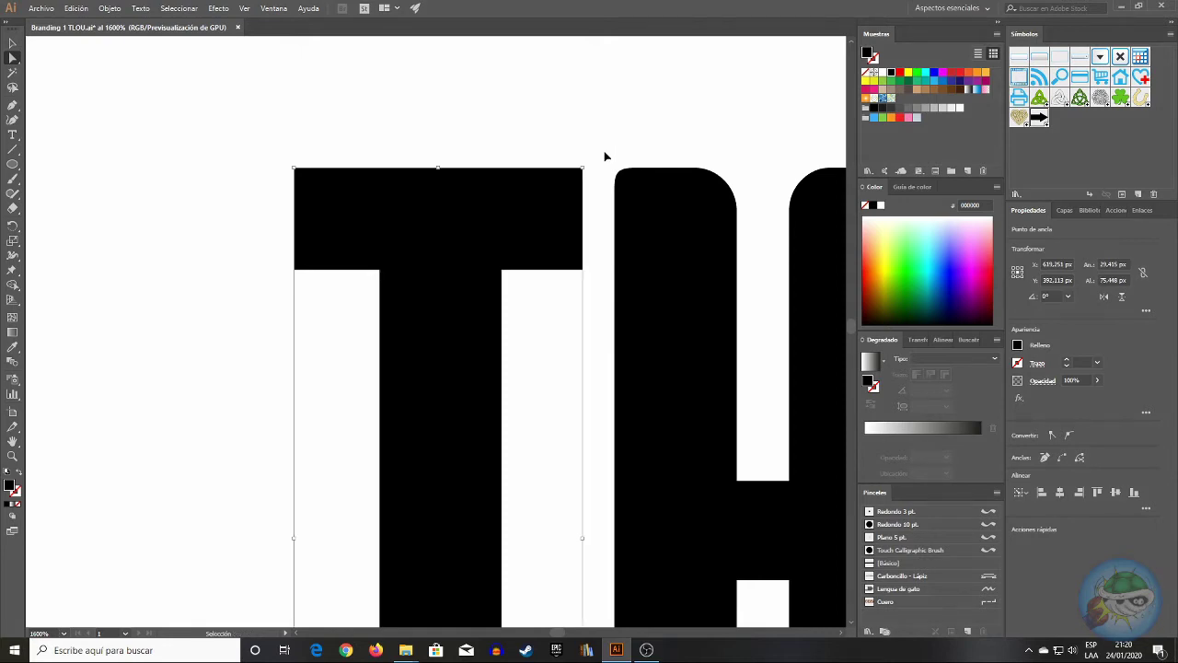
click(605, 157)
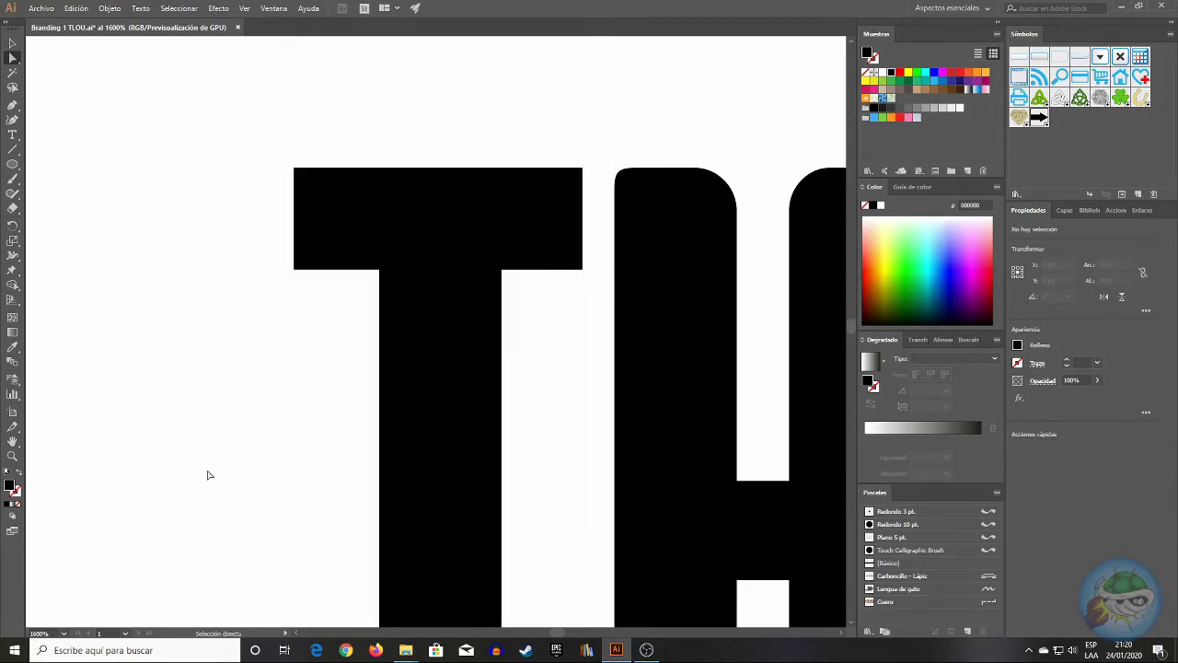
- Select the lower-left curve anchor at the base of the T's stem
scroll(267, 454, down, 8)
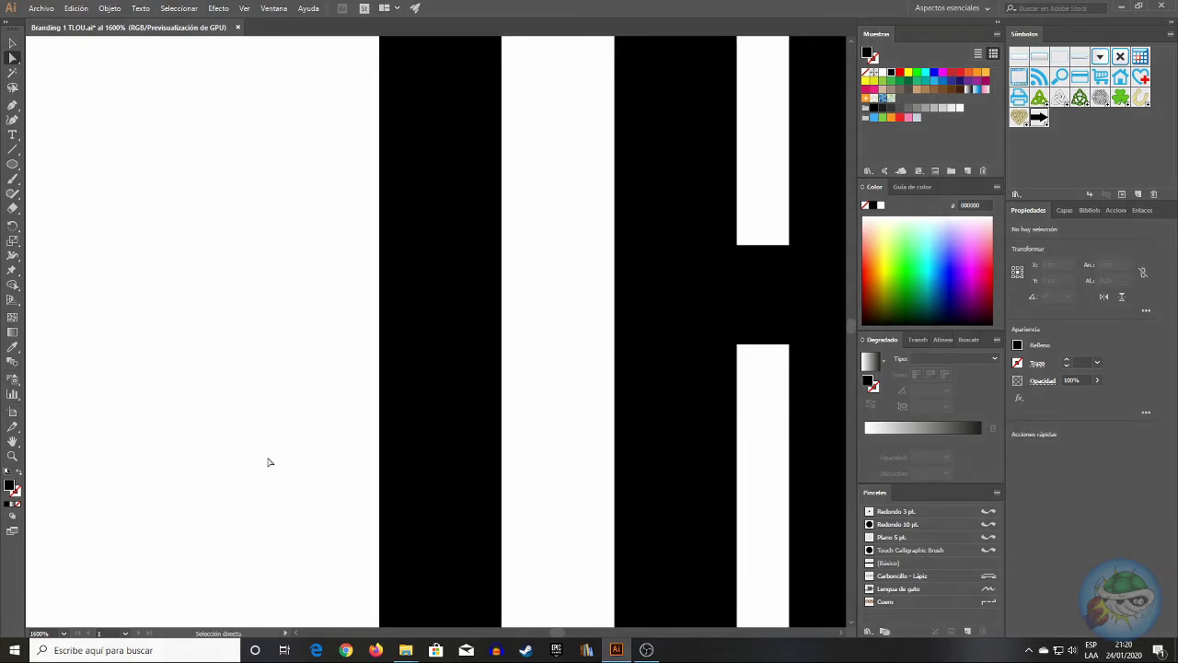
scroll(267, 469, down, 1)
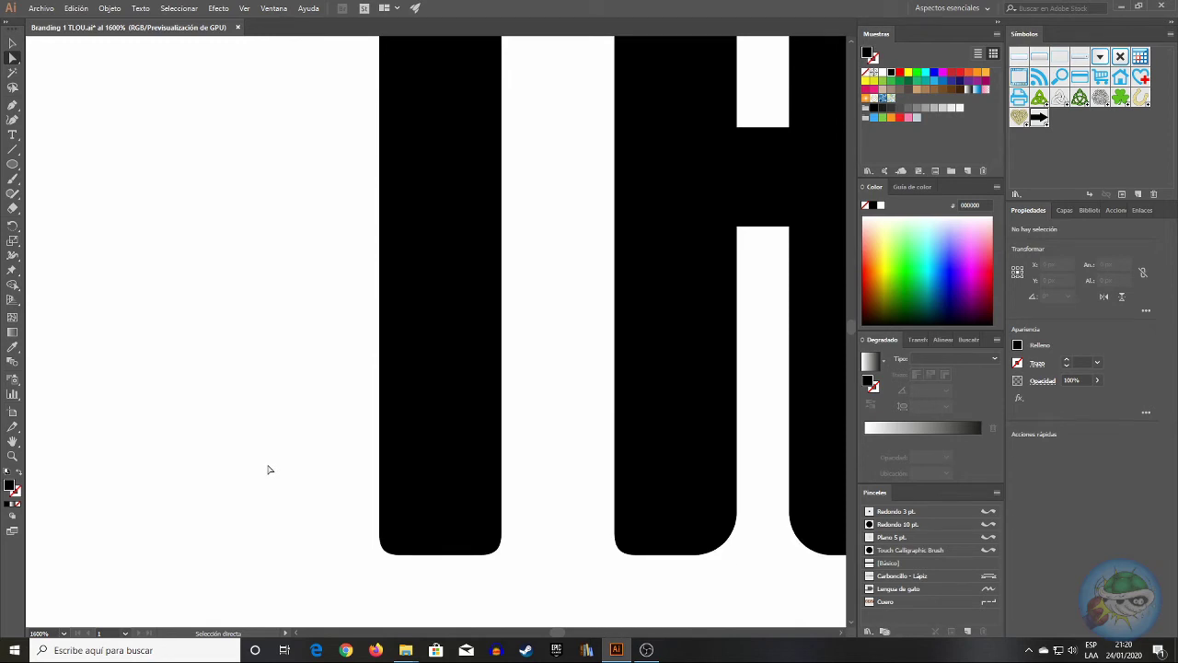
click(421, 516)
drag(379, 538, 381, 532)
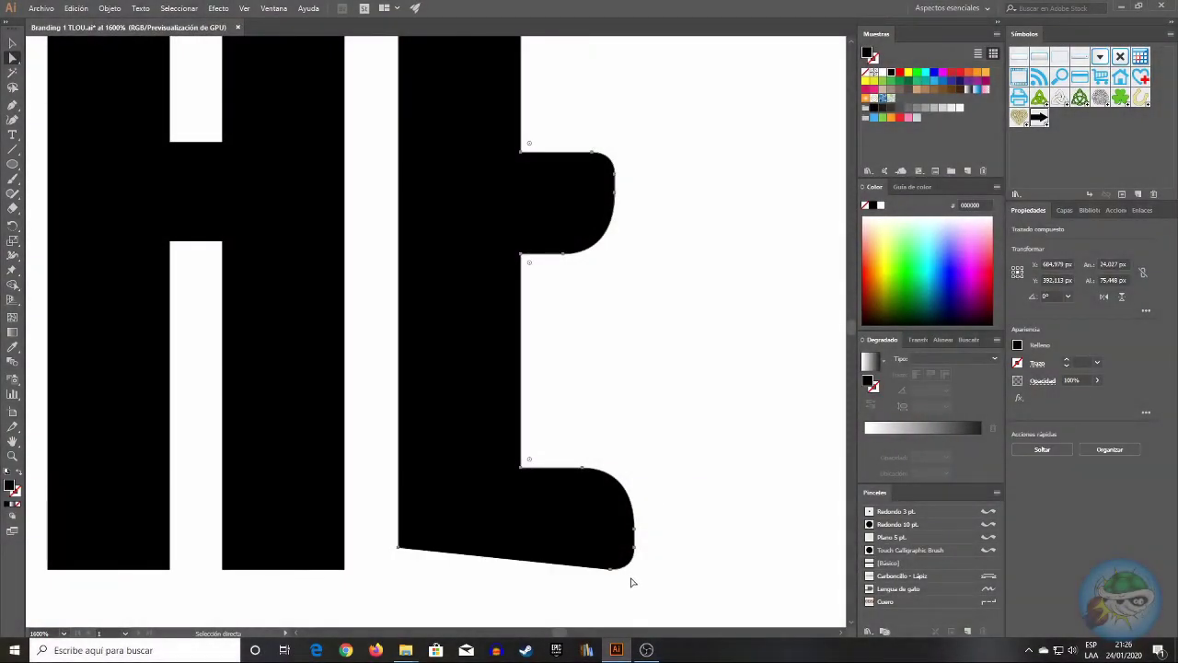
- Align the E's lower-left anchor with its bottom edge by setting its Y to 429,837 px
drag(613, 567, 612, 572)
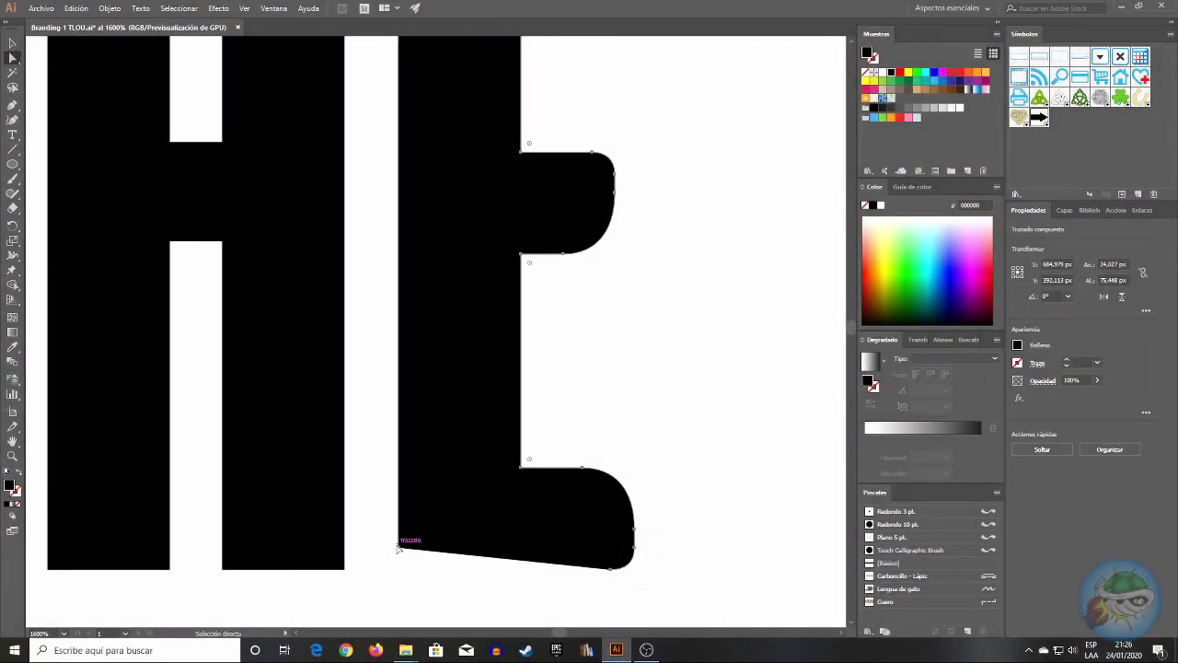
drag(396, 547, 400, 550)
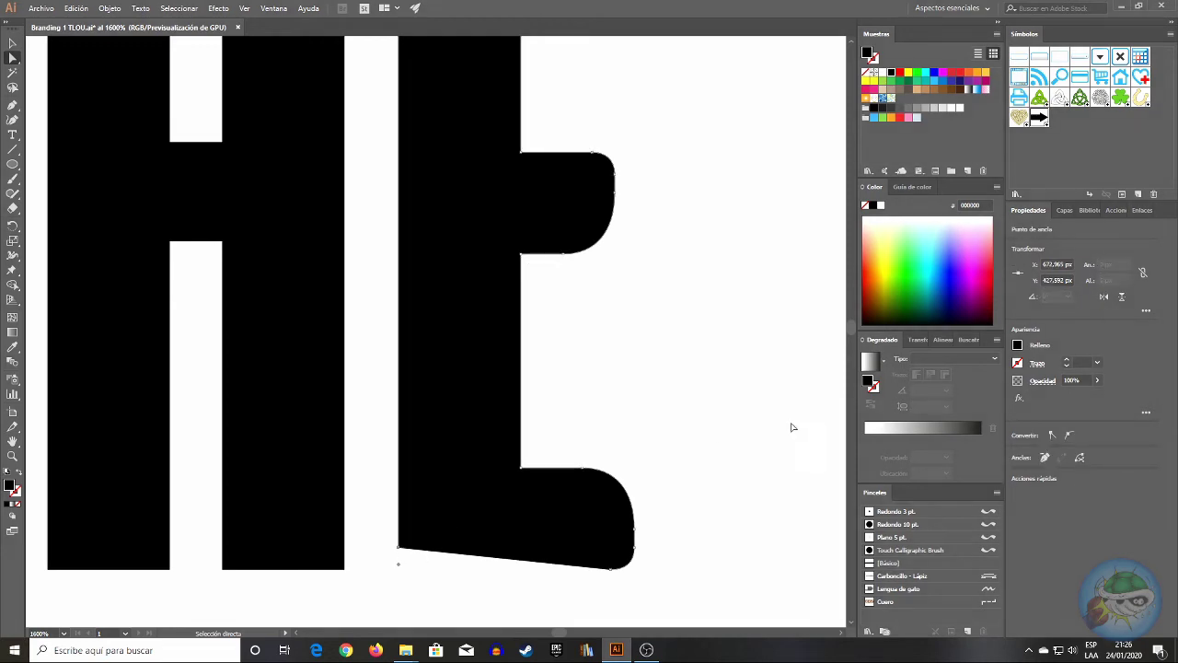
click(1049, 280)
text(429,837 px)
key(Return)
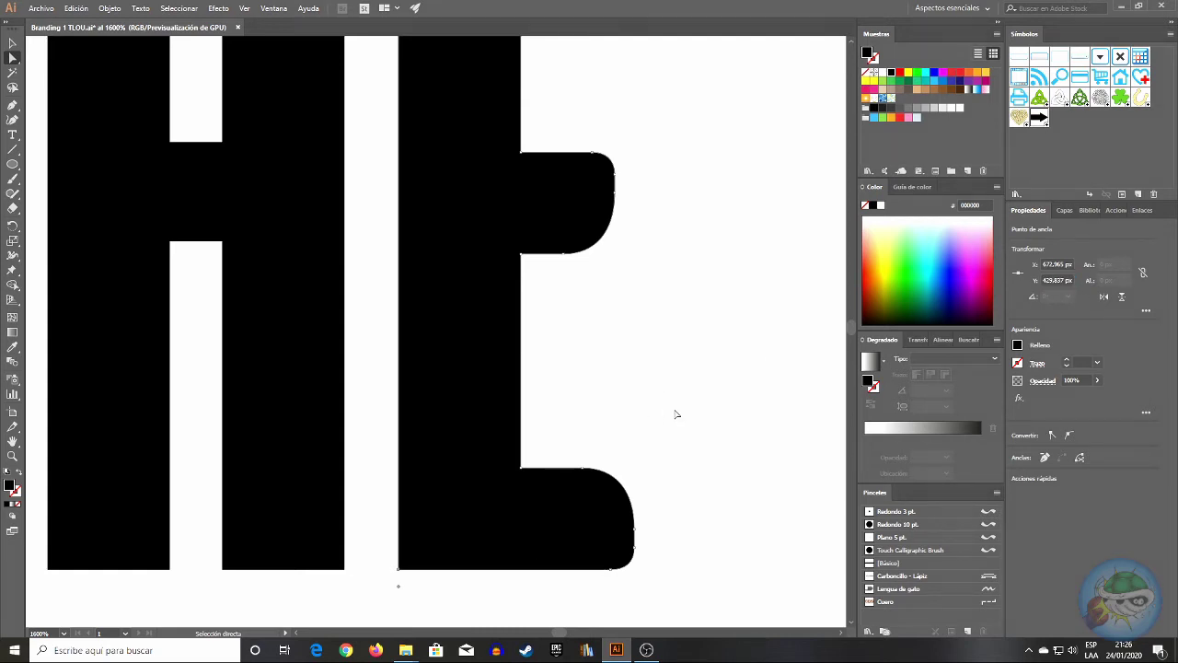
click(493, 584)
- Delete the rounded anchors at the lower-right corner of the E's bottom arm and set the remaining right anchor to Y 429,837 px
click(611, 570)
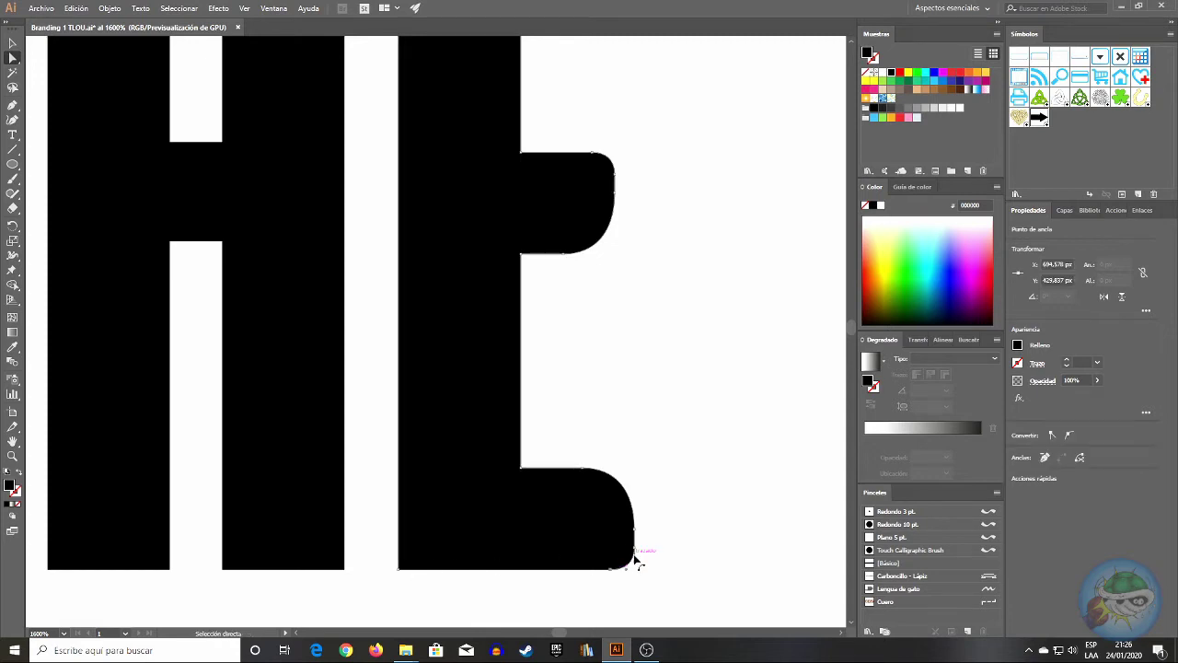
key(Delete)
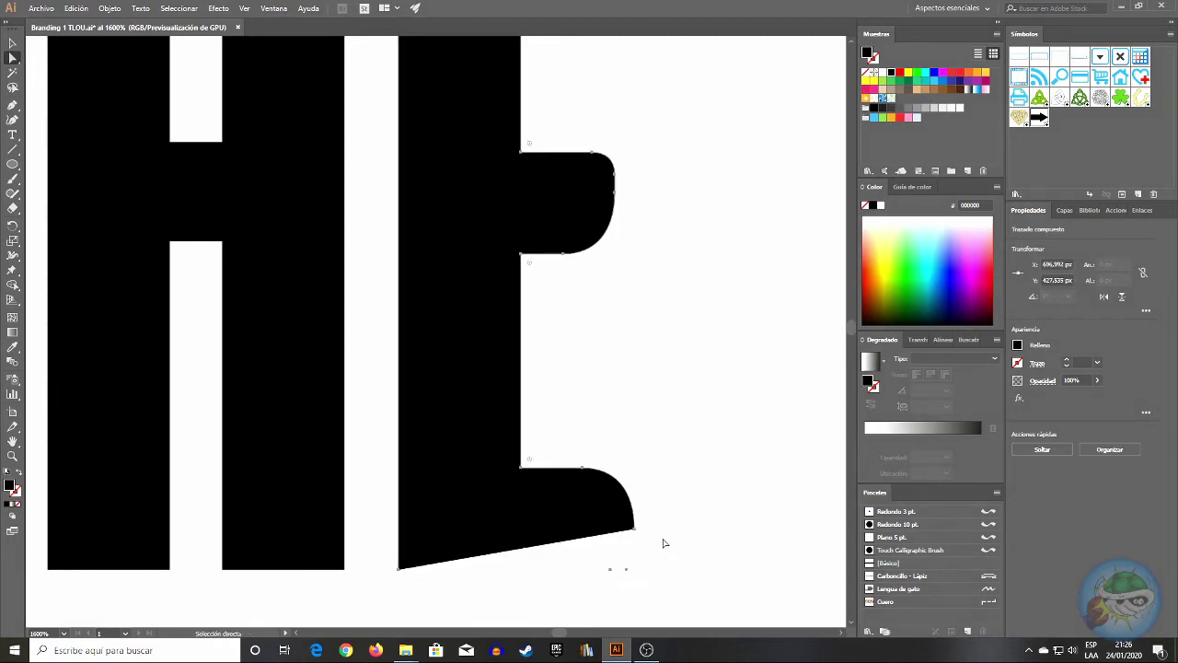
click(654, 585)
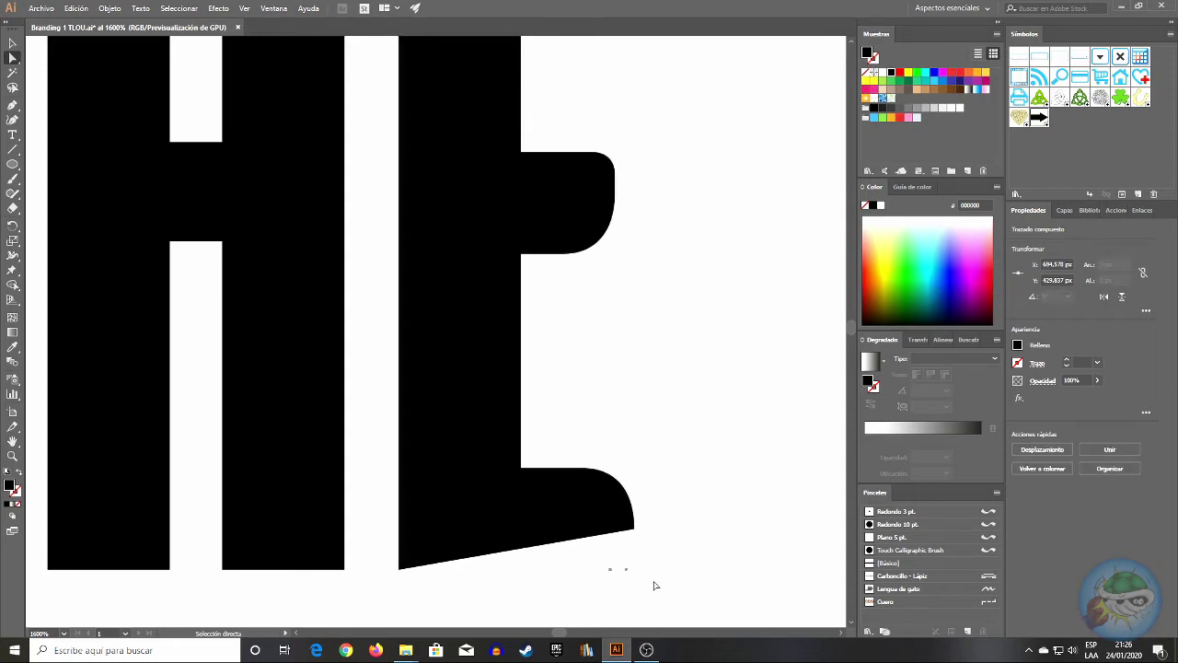
click(635, 530)
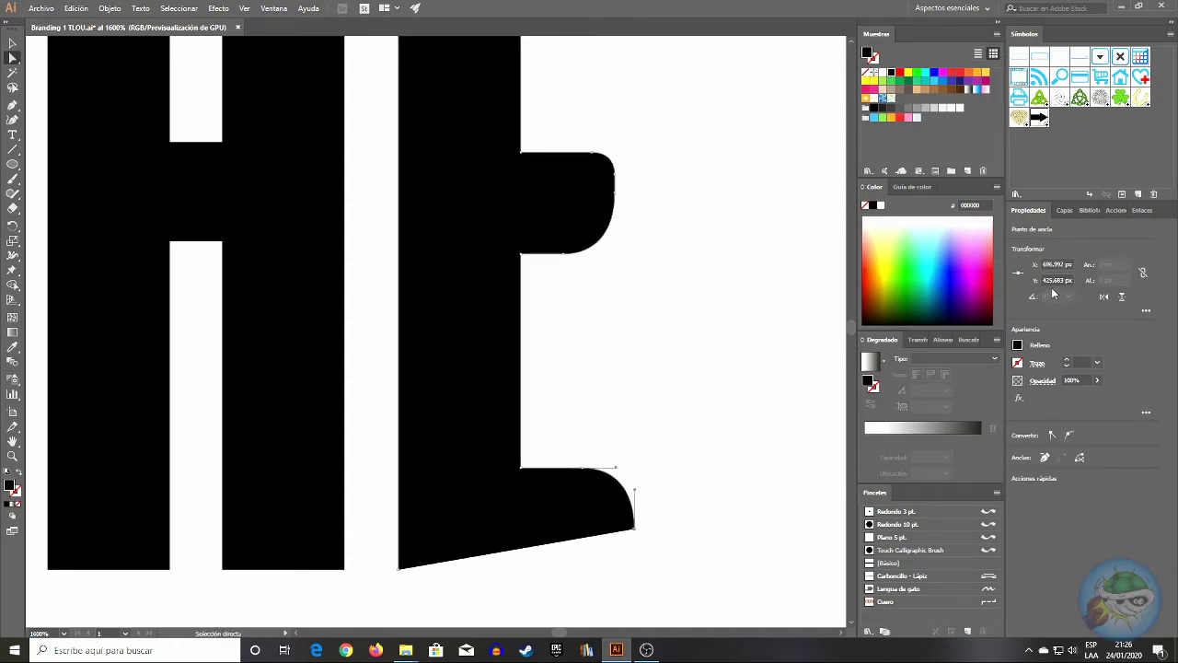
click(1045, 280)
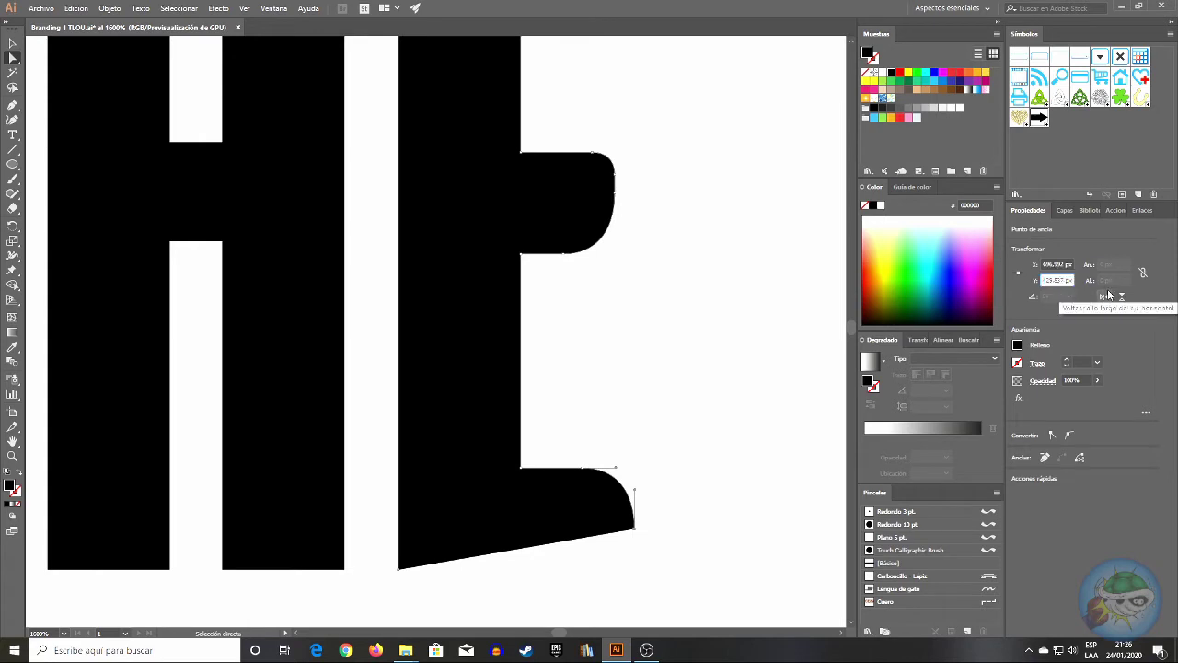
text(429,837)
key(Return)
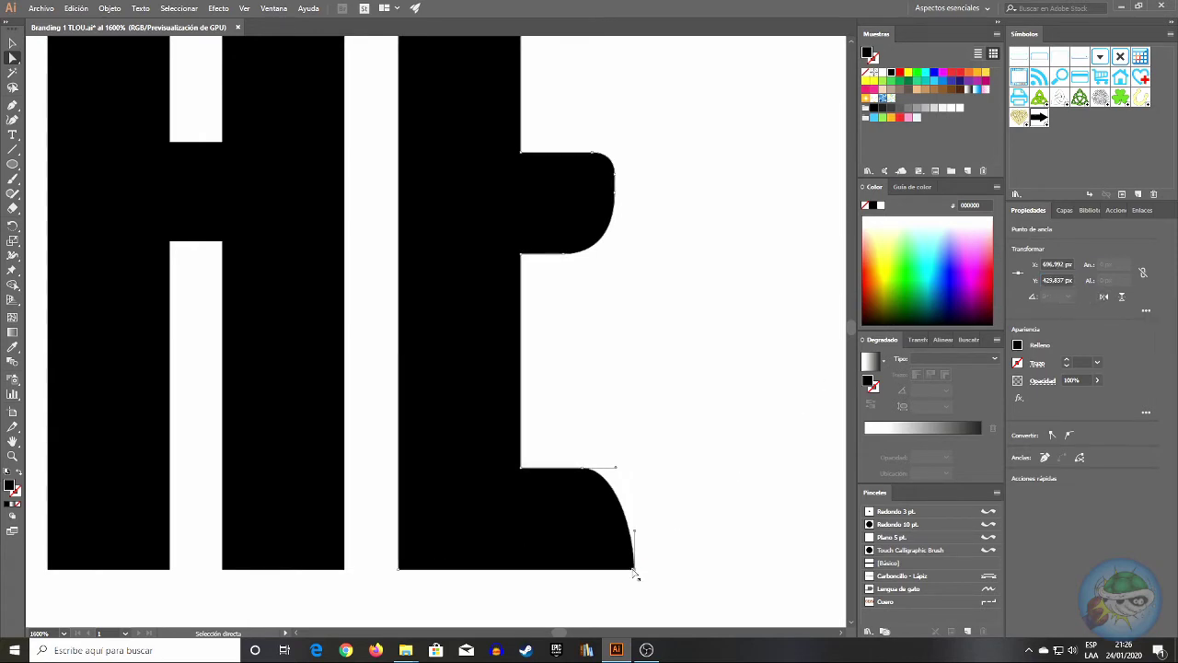
click(408, 567)
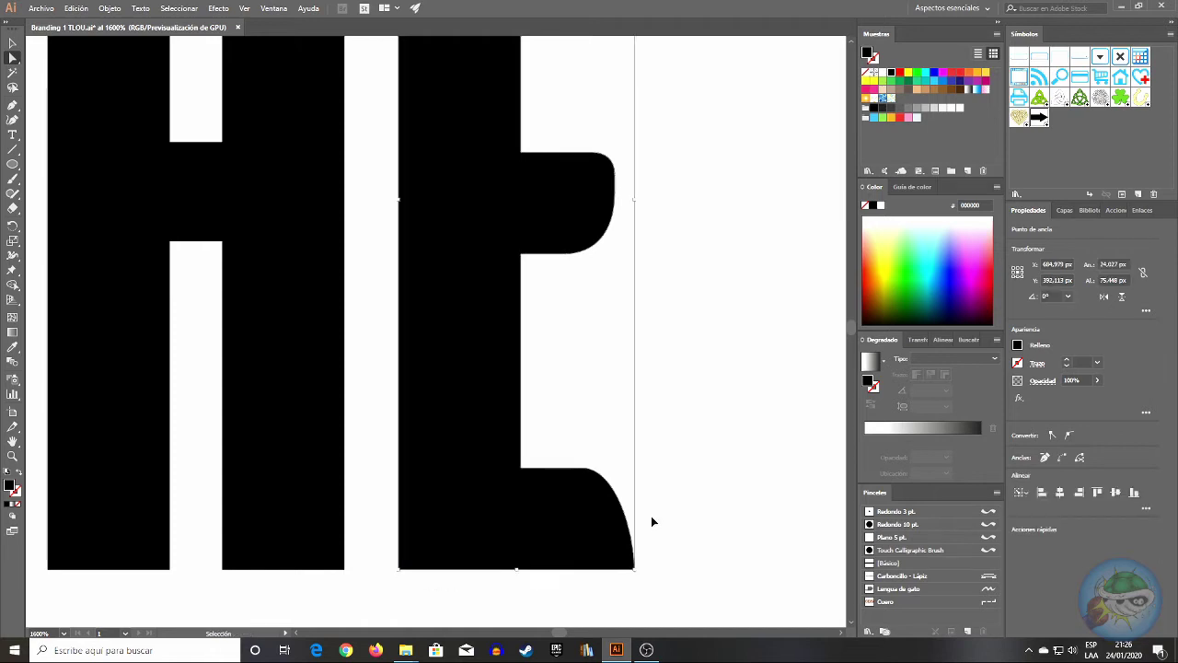
- Delete the curve anchor on the top edge of the E's bottom arm and check the lower-right corner anchor's X position
click(583, 469)
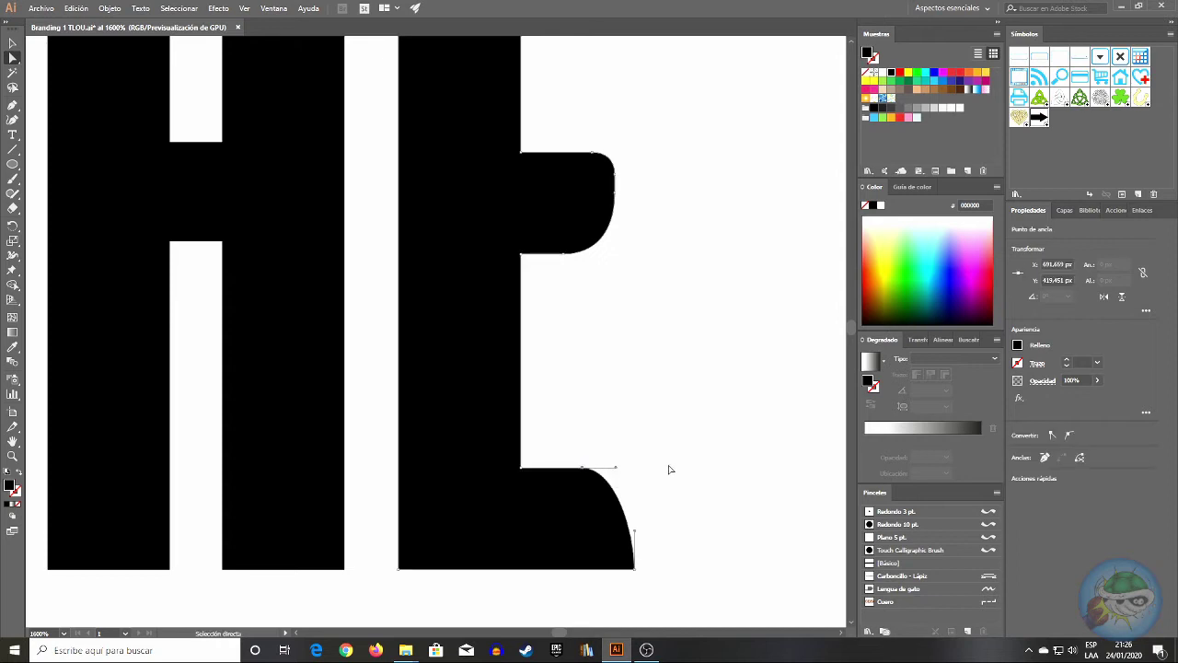
key(Delete)
click(633, 567)
click(1037, 264)
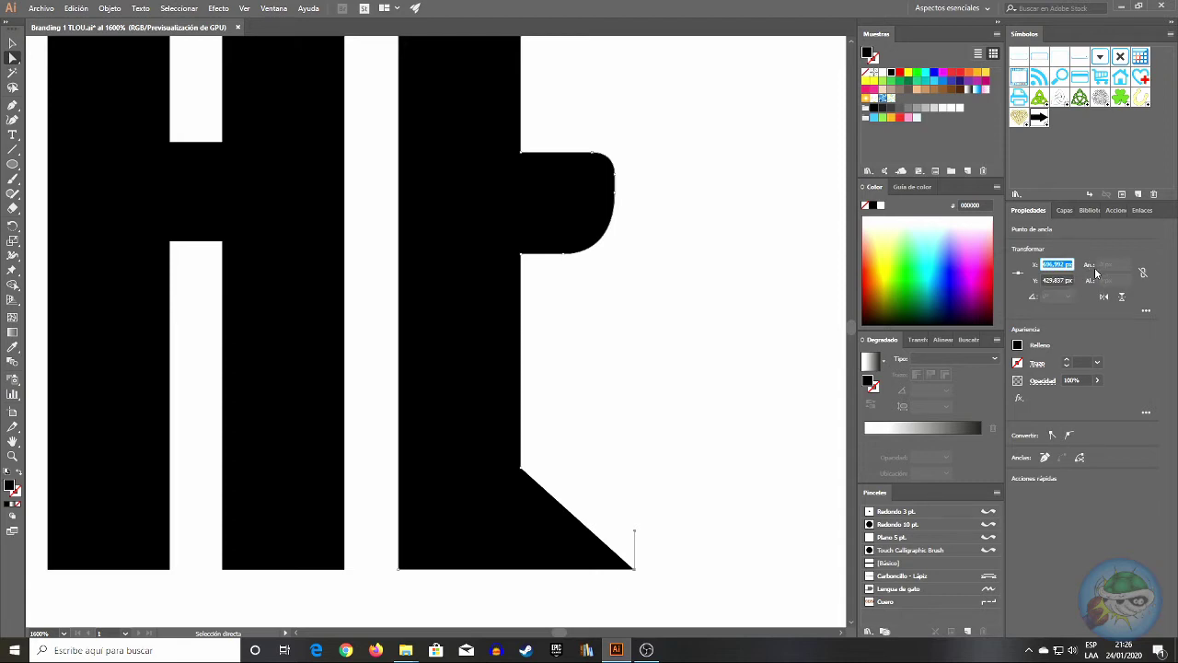
click(543, 469)
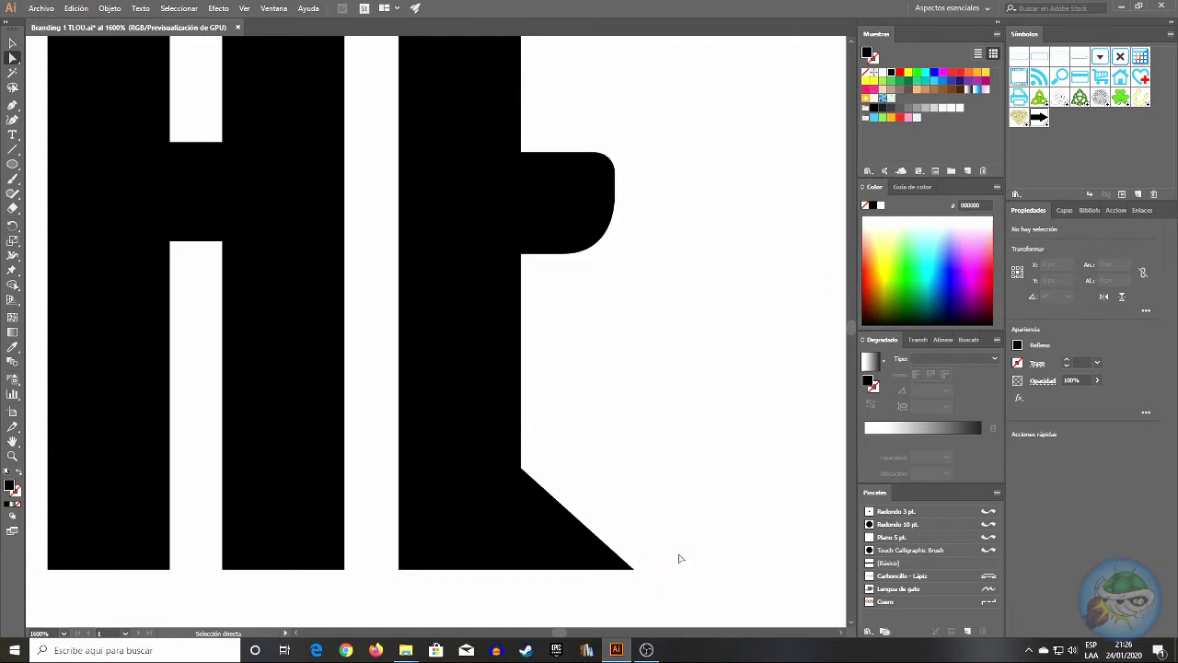
- Square off the right end of the E's bottom arm with the Pen tool, from the lower-right corner up and back to the stem
key(p)
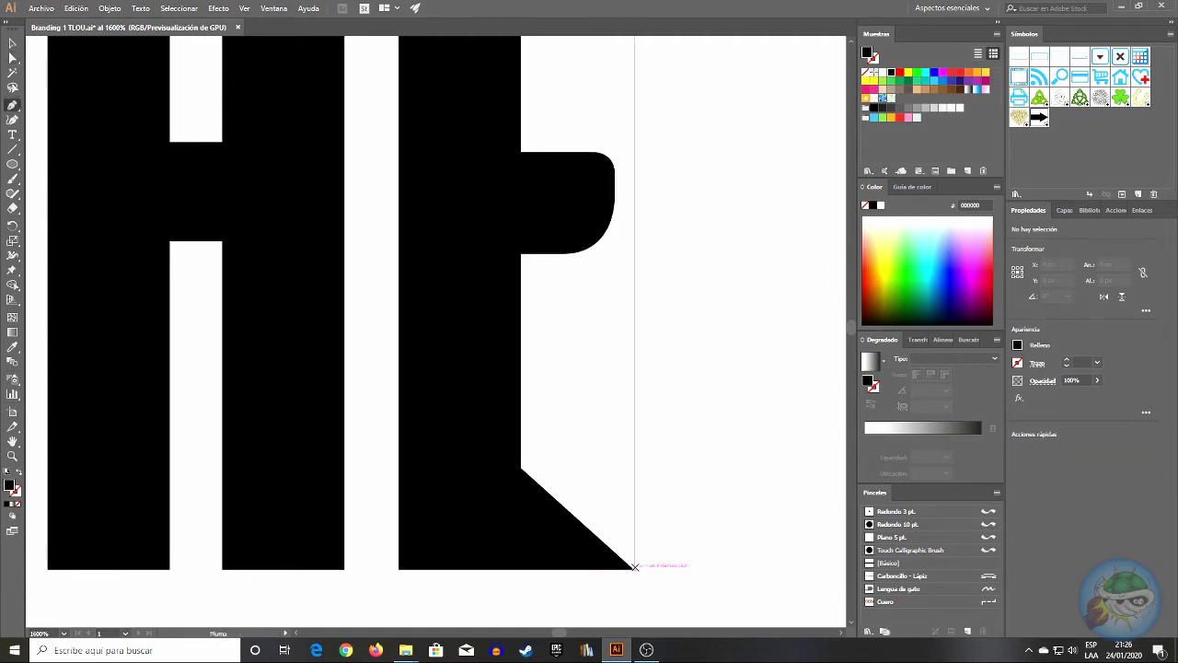
drag(636, 572, 632, 472)
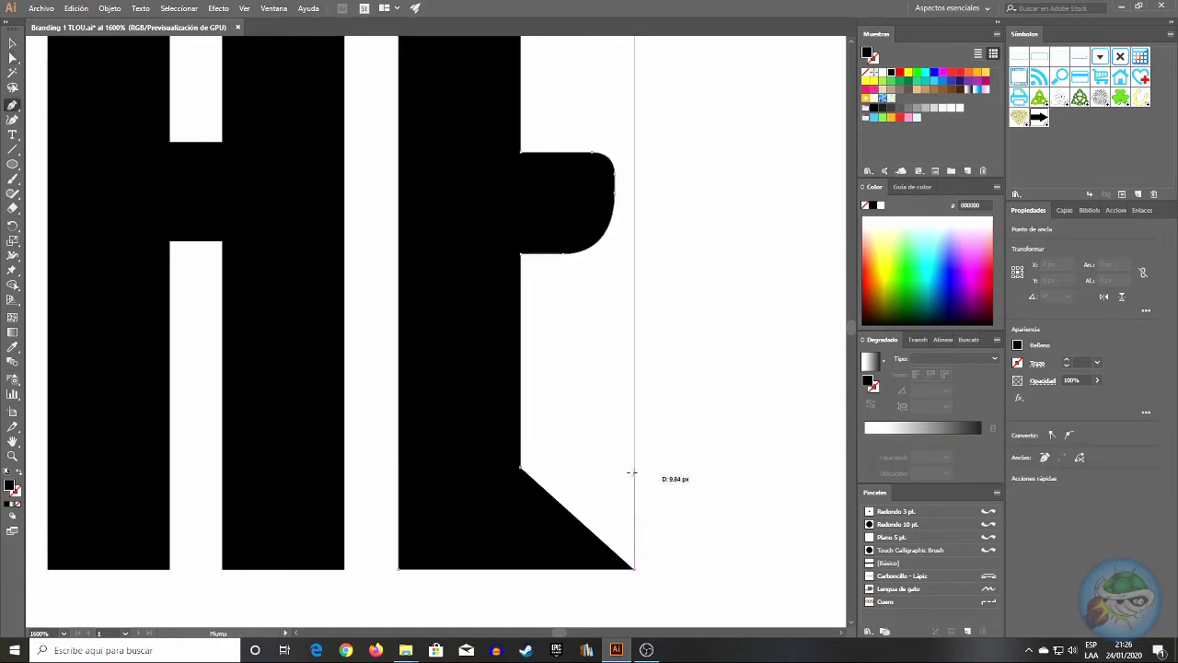
click(632, 474)
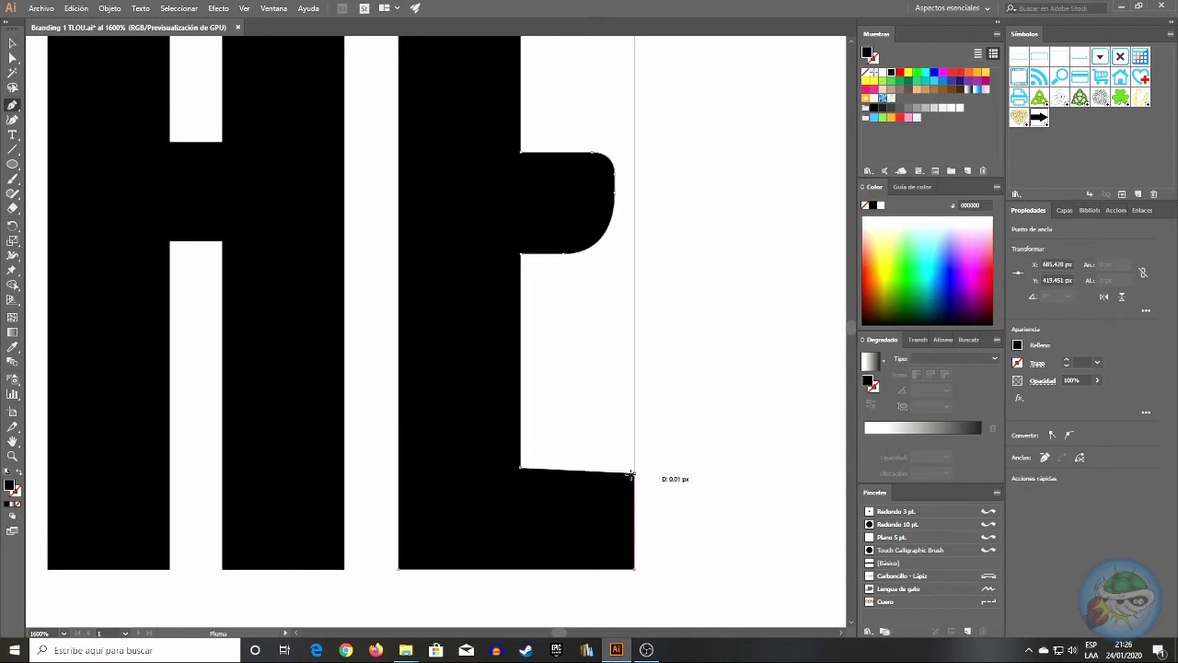
key(a)
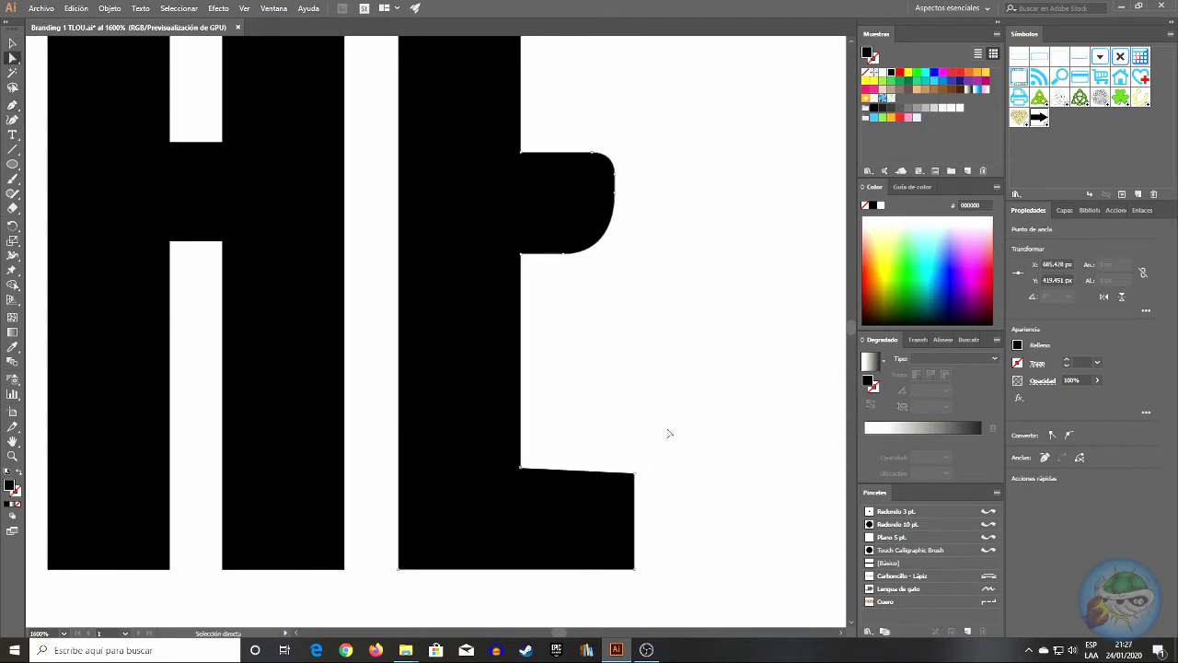
- Level the top edge of the E's bottom arm by setting its upper-right anchor to Y 419,451 px
click(522, 470)
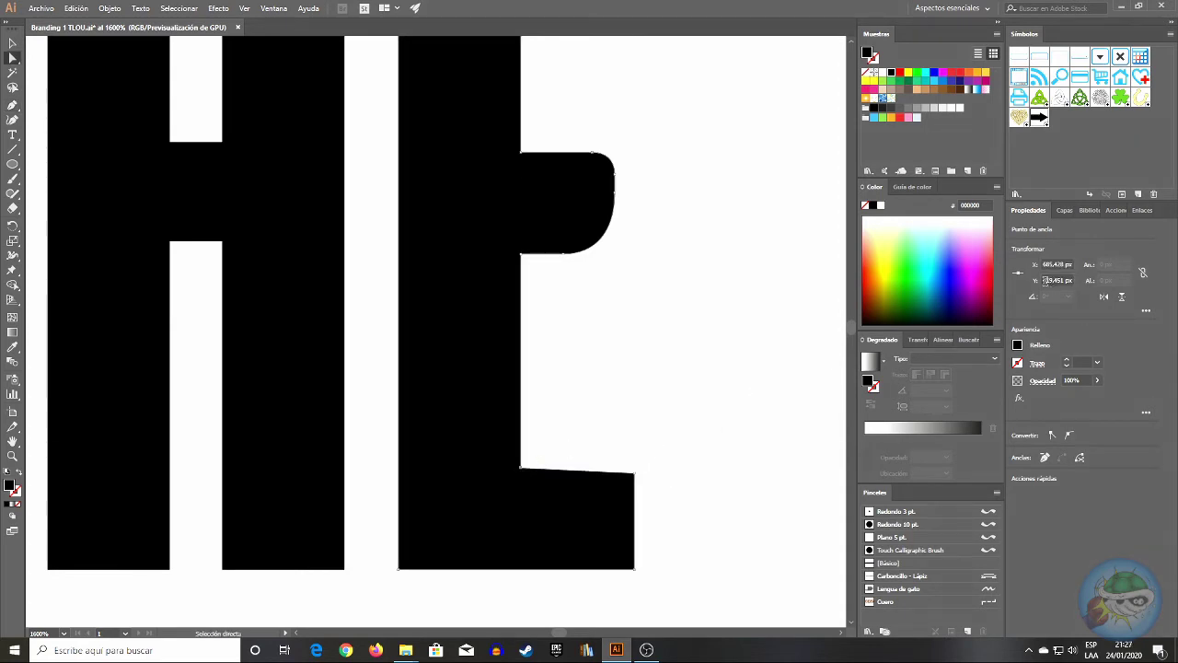
click(652, 459)
click(635, 474)
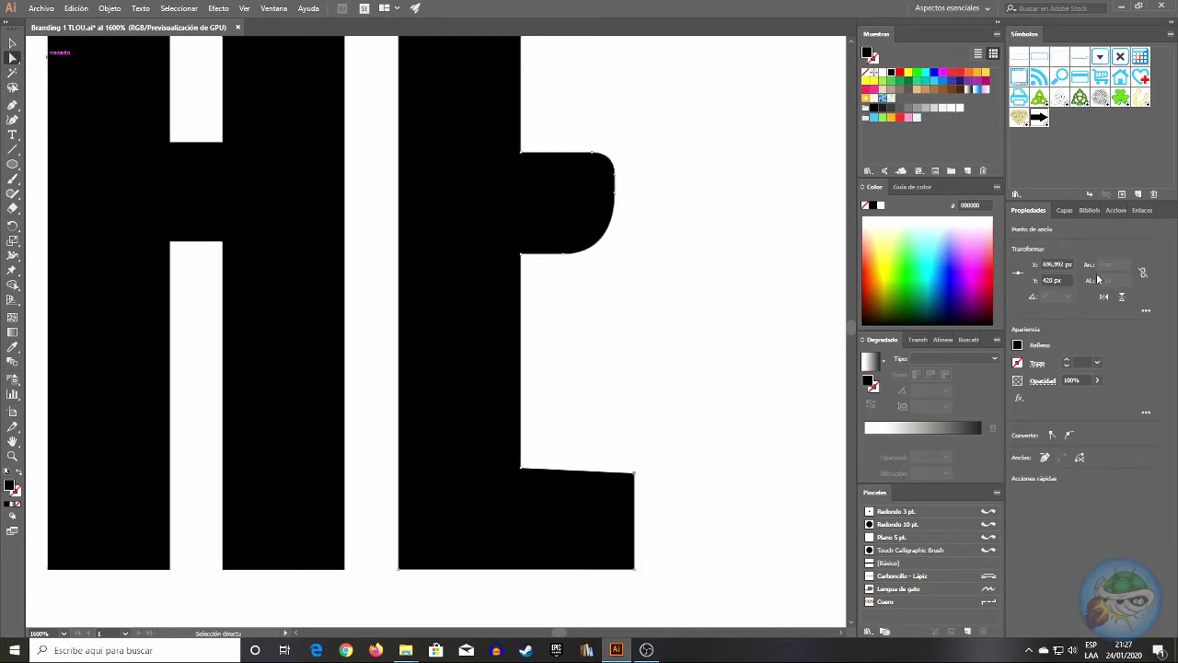
click(1070, 279)
text(419,451)
key(Return)
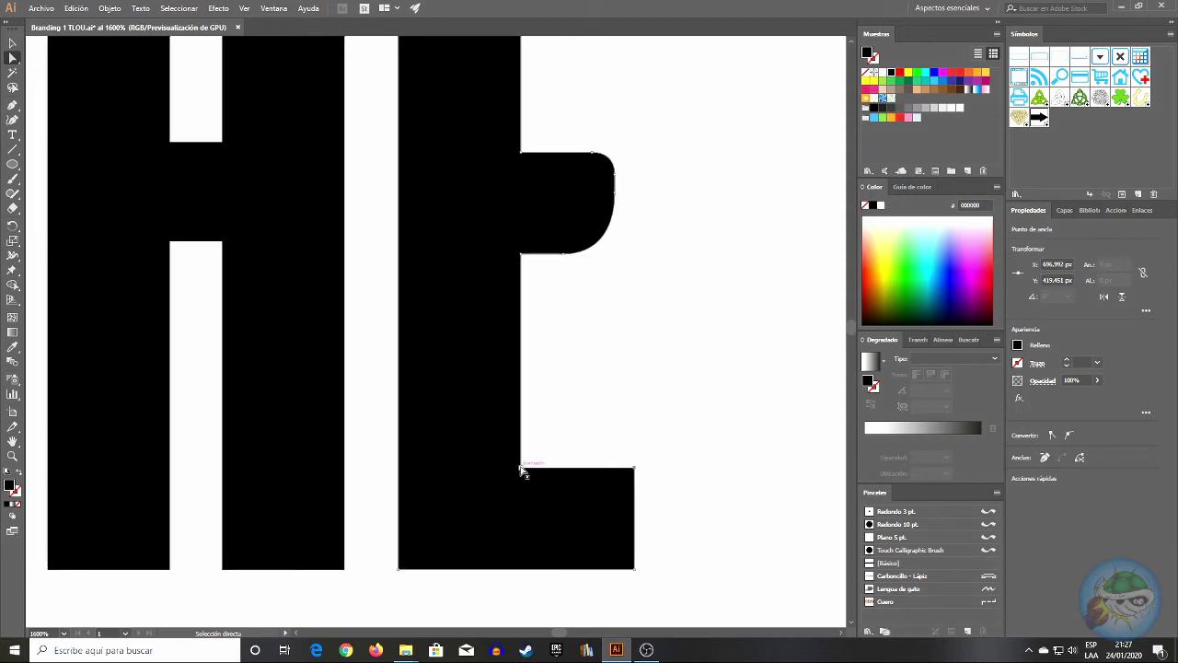
click(602, 434)
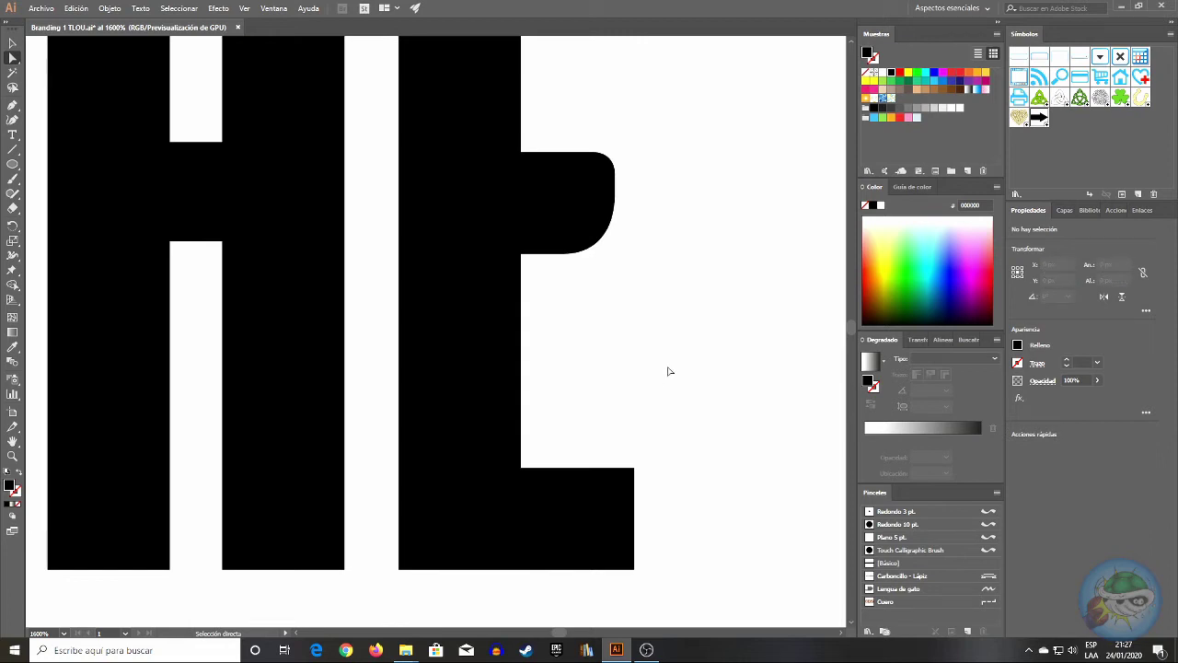
- Copy the Y coordinate of the H's top-right corner anchor as the reference height for the E
scroll(669, 371, up, 2)
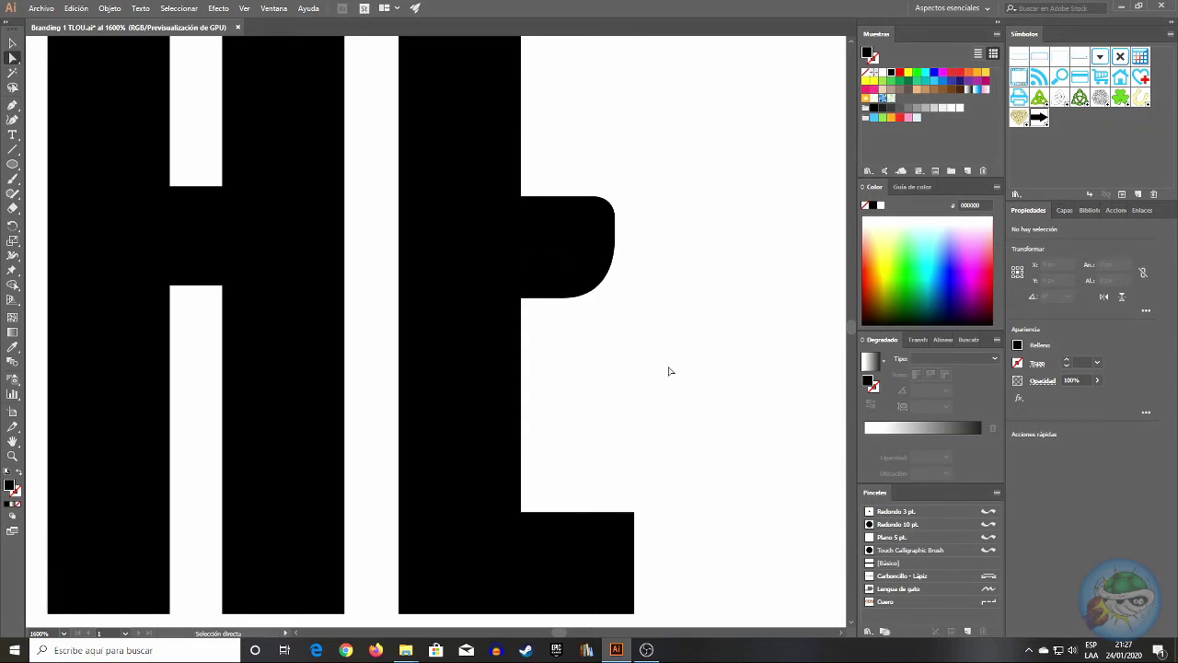
scroll(670, 371, up, 10)
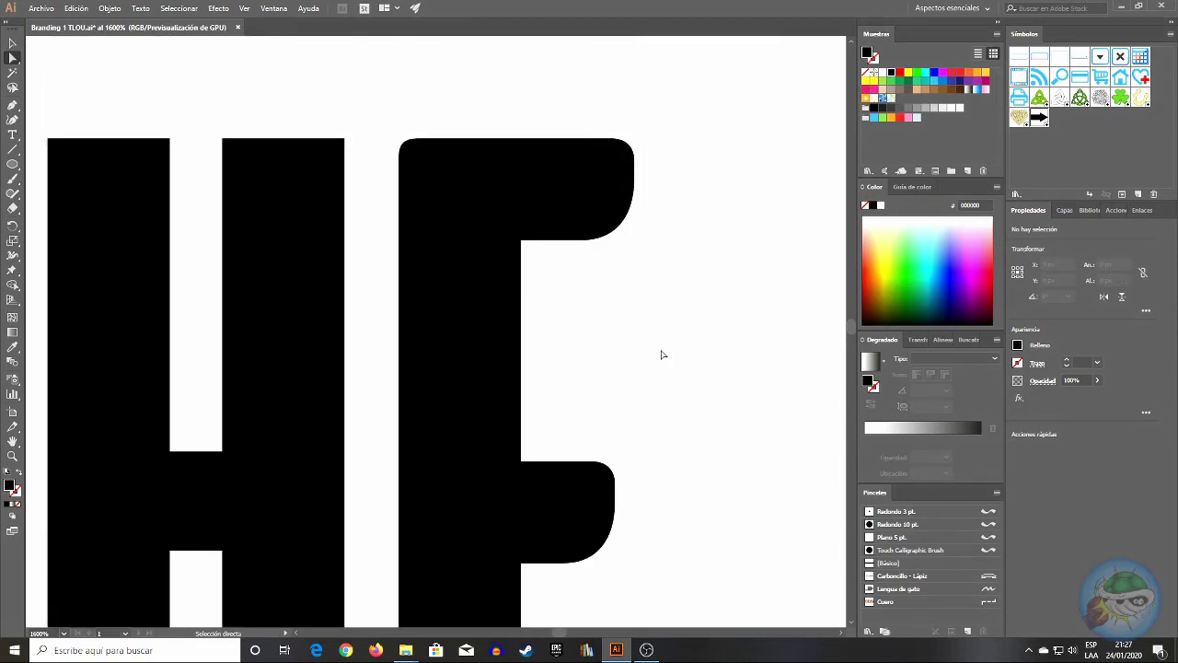
scroll(659, 350, up, 1)
drag(346, 229, 348, 231)
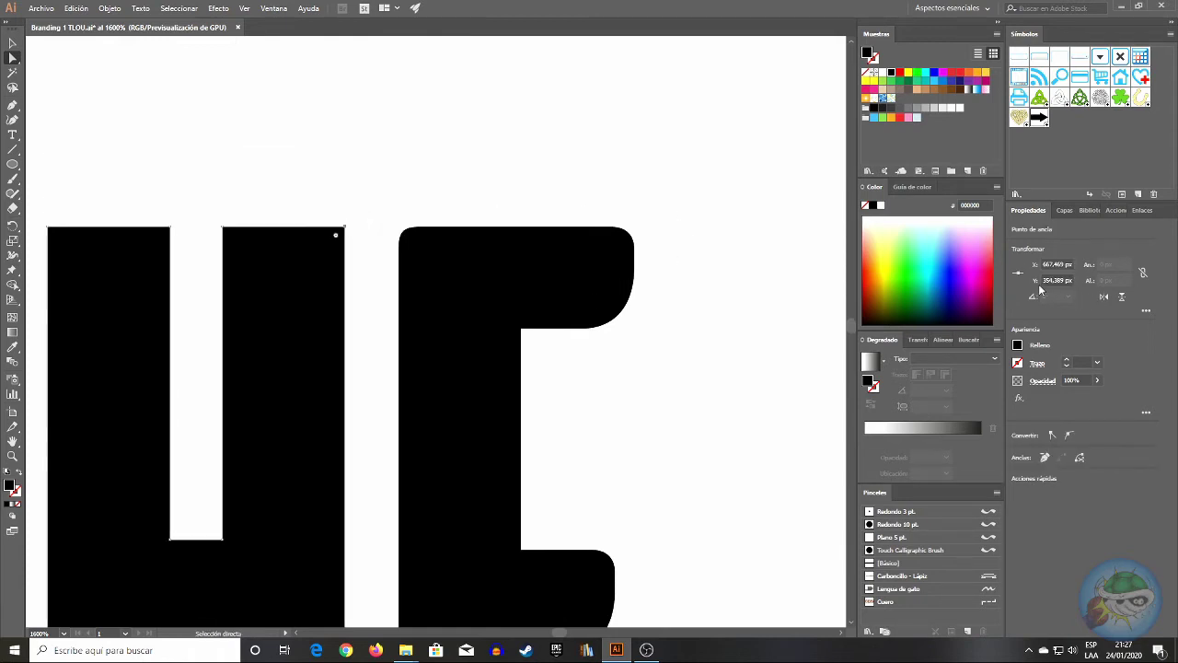
click(1044, 279)
click(713, 264)
- Delete the curve anchor at the E's upper-left corner and set the remaining corner anchor to Y 354,389 px
click(431, 232)
click(422, 234)
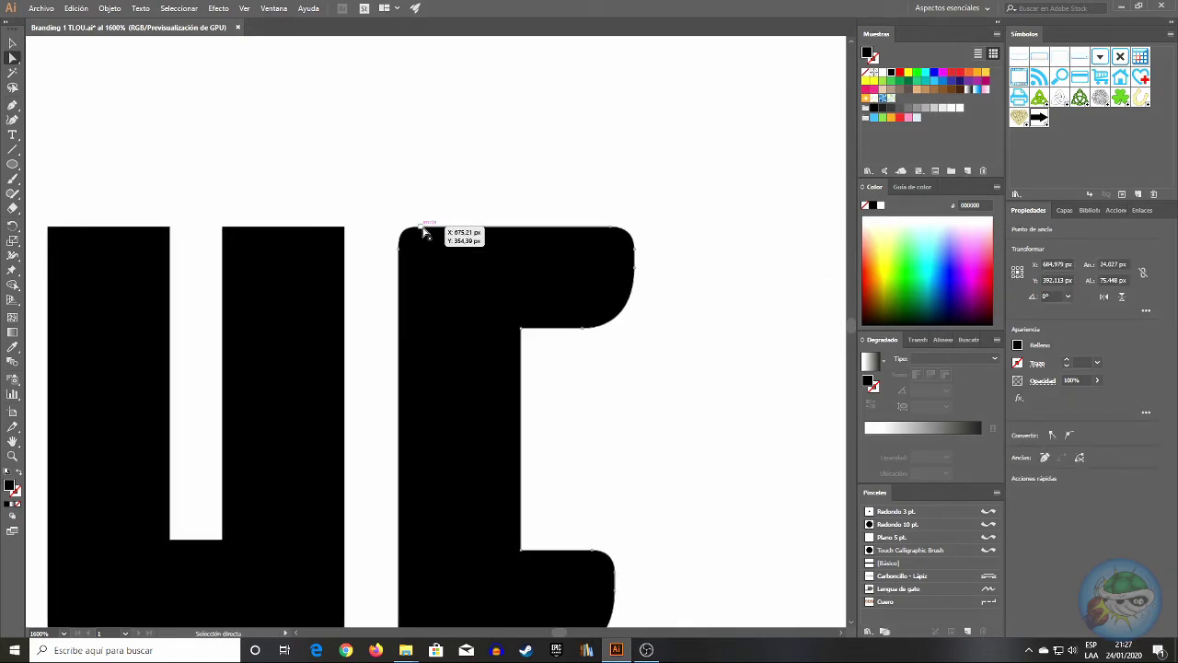
click(426, 229)
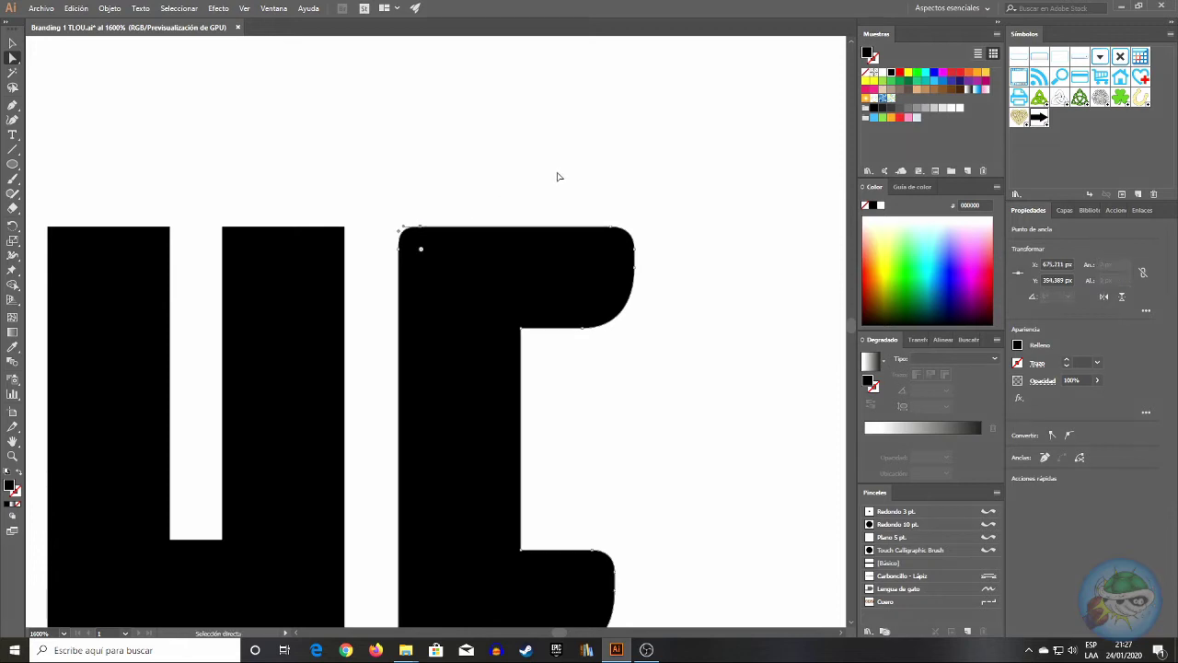
key(Down)
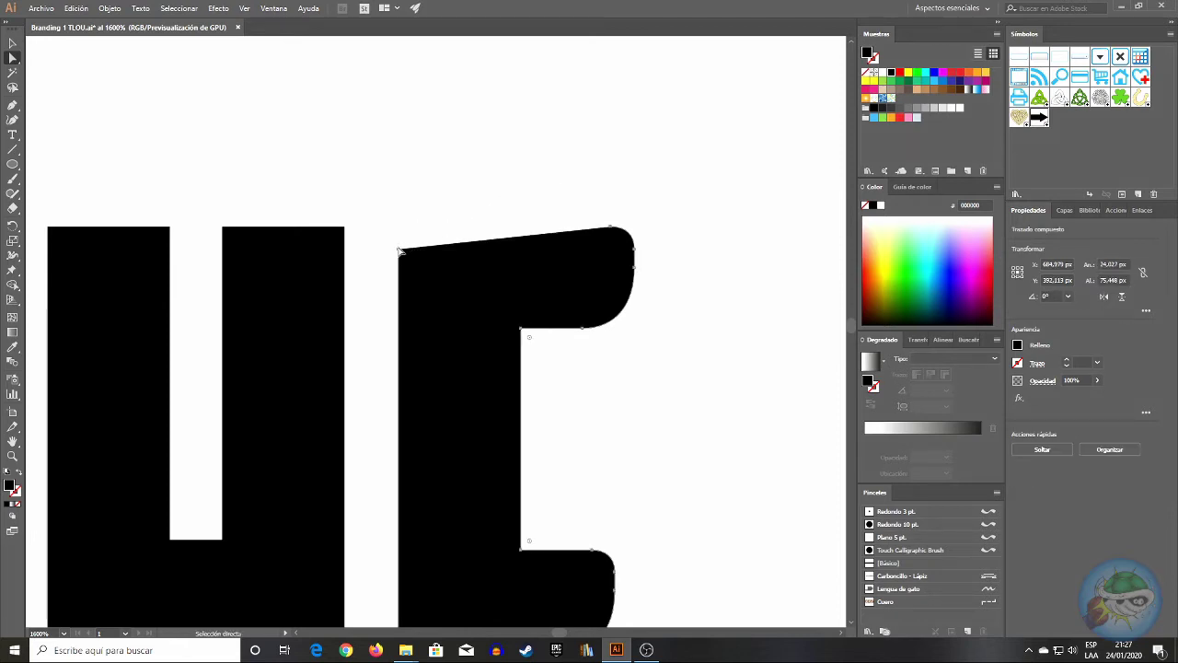
click(399, 249)
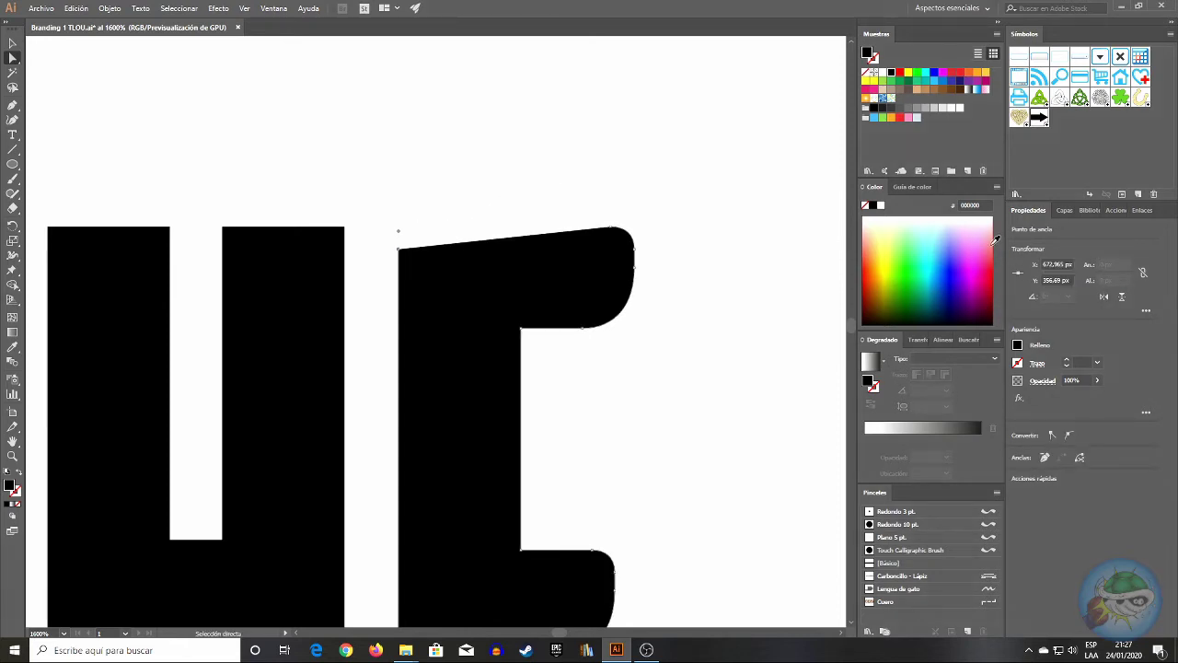
drag(1042, 281, 1058, 279)
text(354,389)
key(Return)
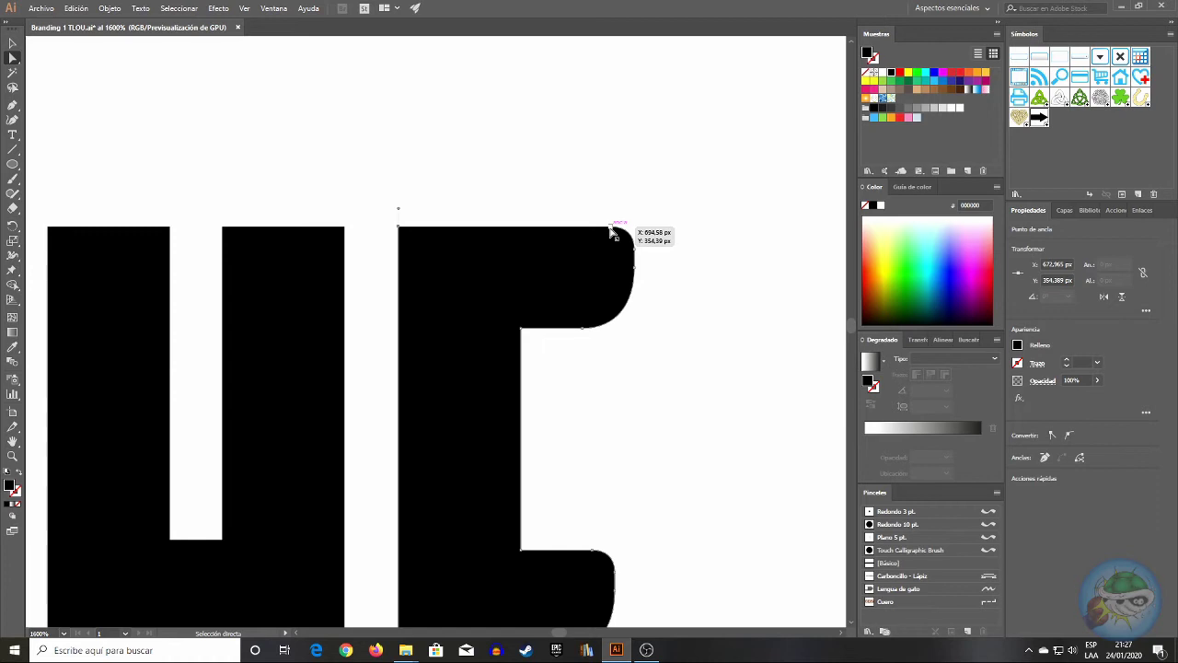
- Copy the X coordinate of the right edge of the E's top arm and delete the two rounded anchors along that edge
shift+click(401, 228)
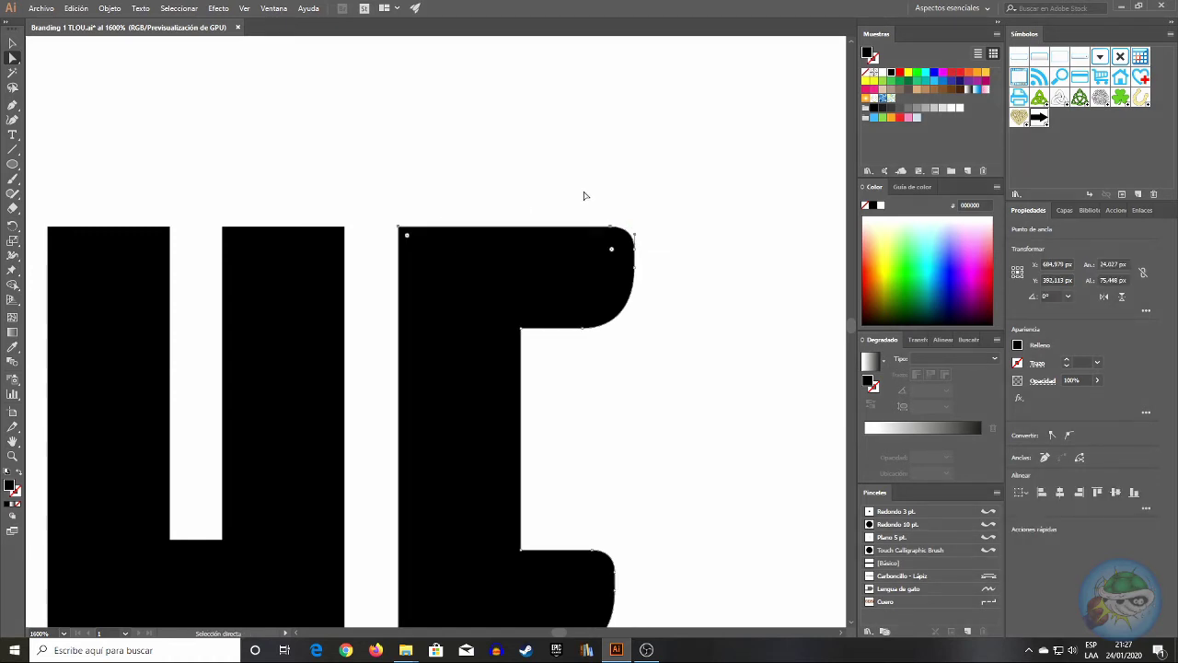
click(637, 250)
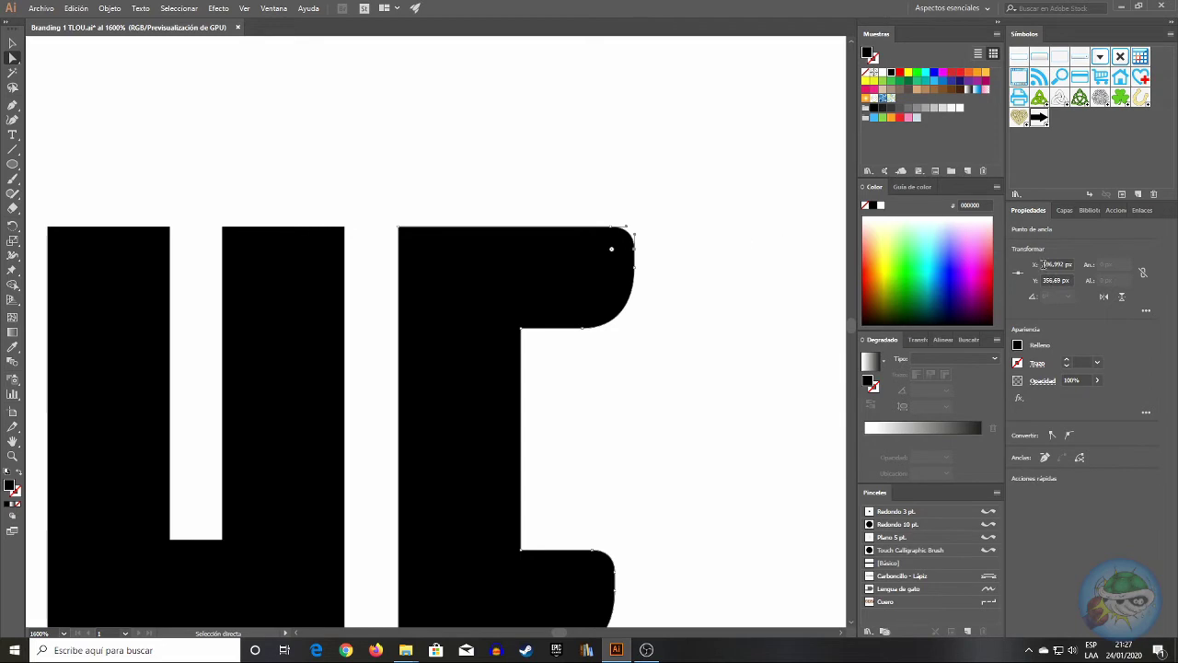
click(1044, 264)
click(698, 197)
click(635, 249)
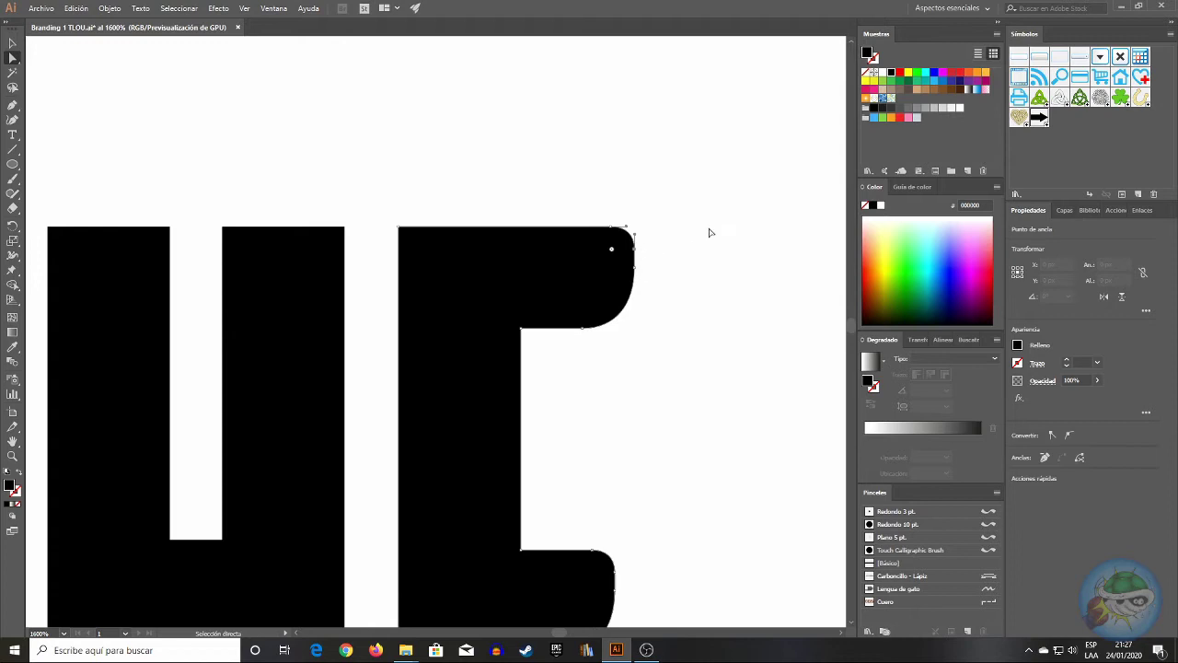
key(ctrl+z)
click(638, 274)
key(Delete)
- Extend the top edge of the E's top arm by setting its right anchor to X 696,992 px
click(612, 224)
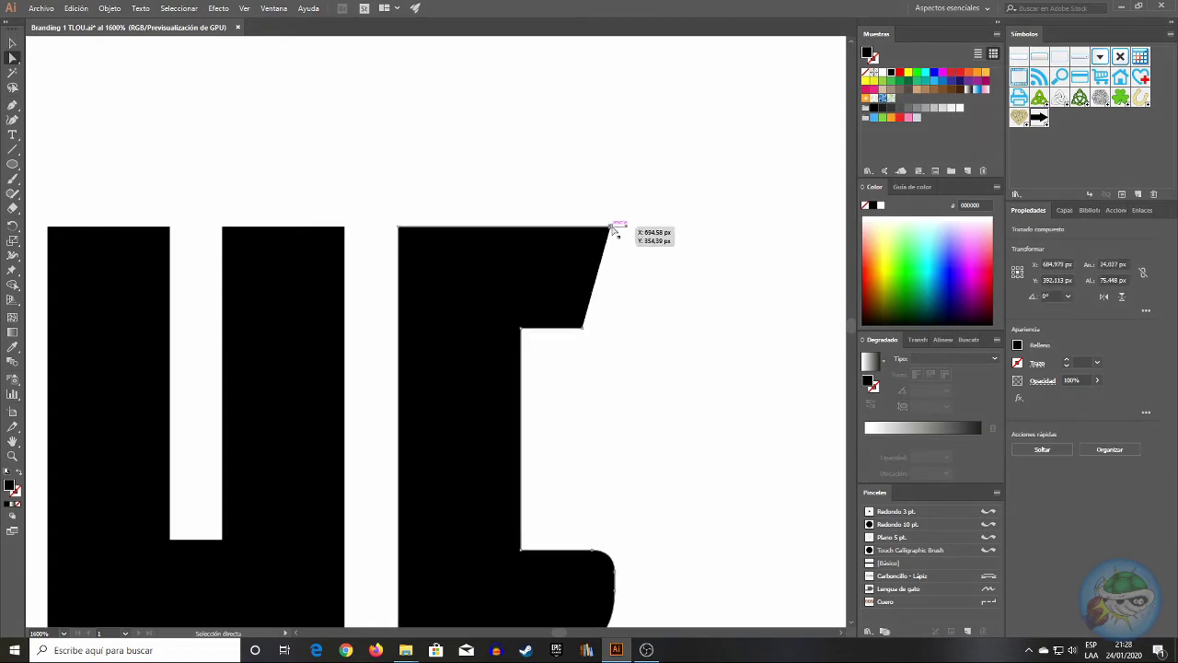
double_click(1054, 265)
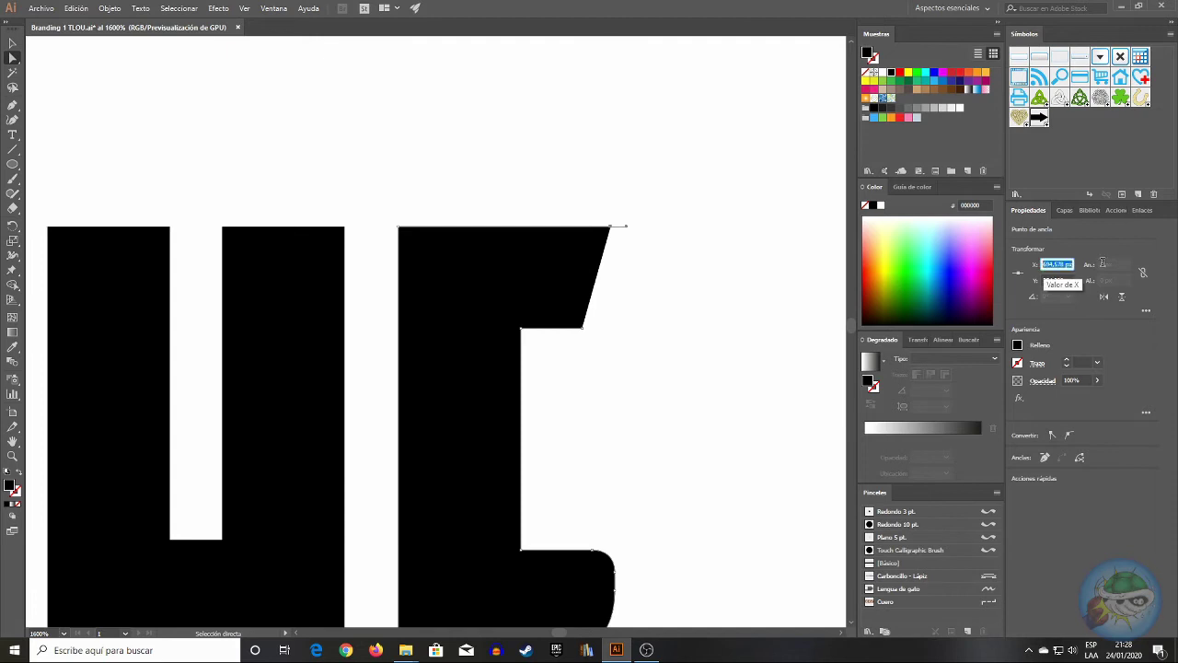
text(696,992)
key(Return)
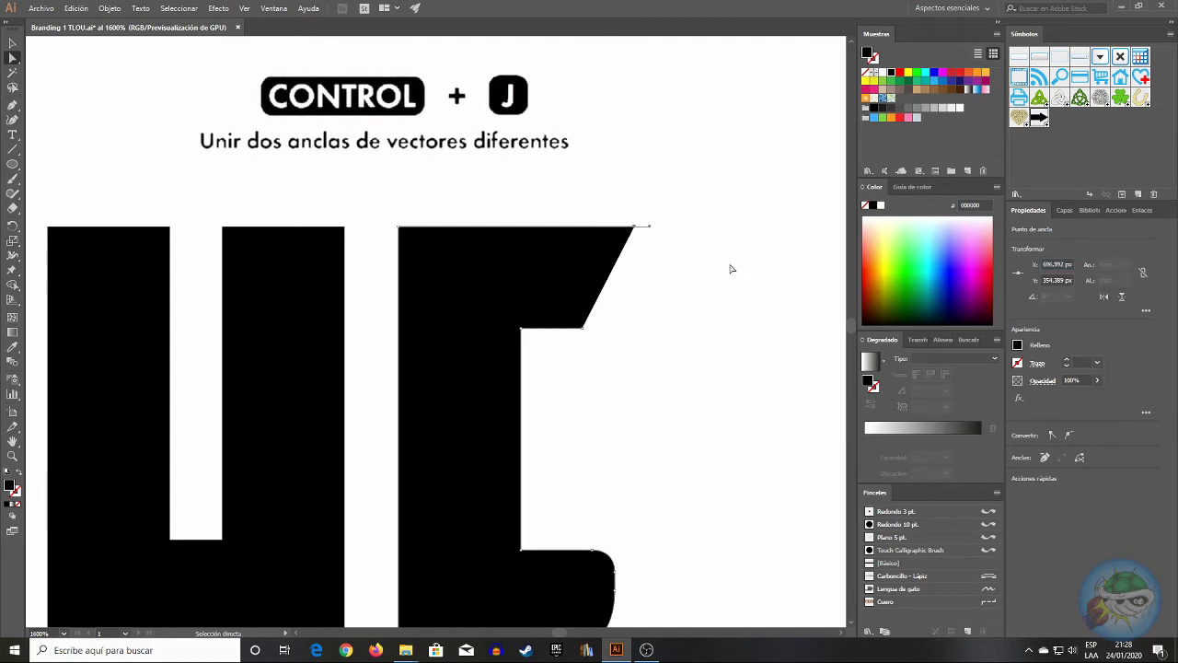
- Square off the E's top arm by setting its lower-right anchor to X 696,992 px, and deselect the letter
click(583, 329)
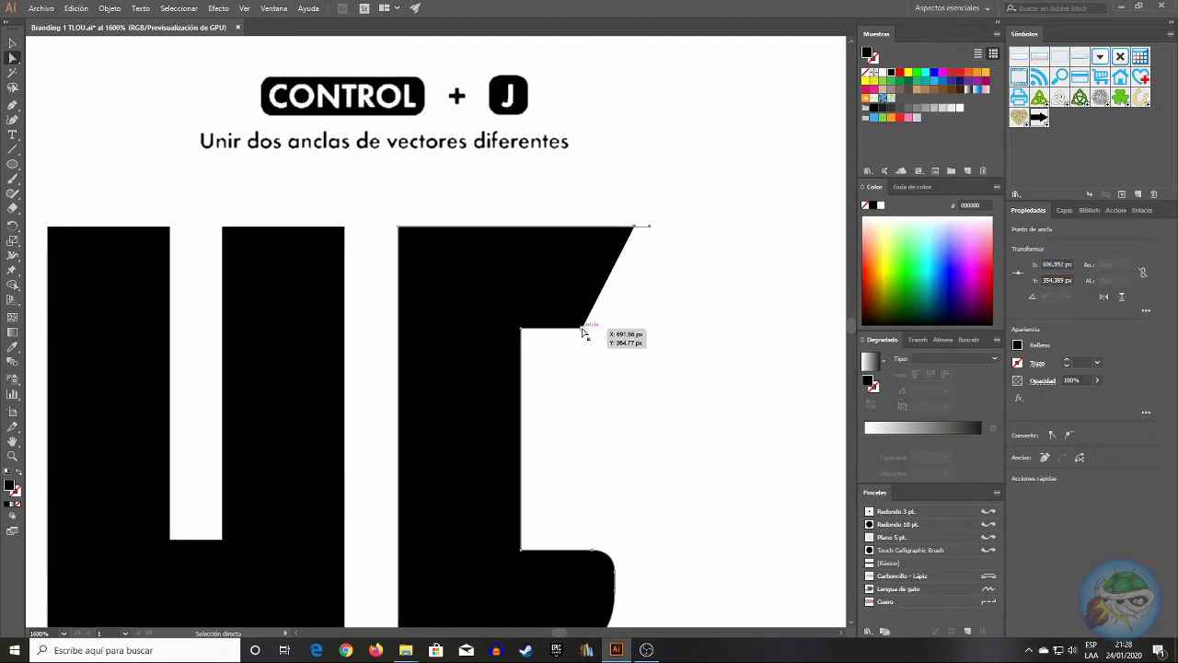
double_click(1056, 264)
text(686,992)
key(Return)
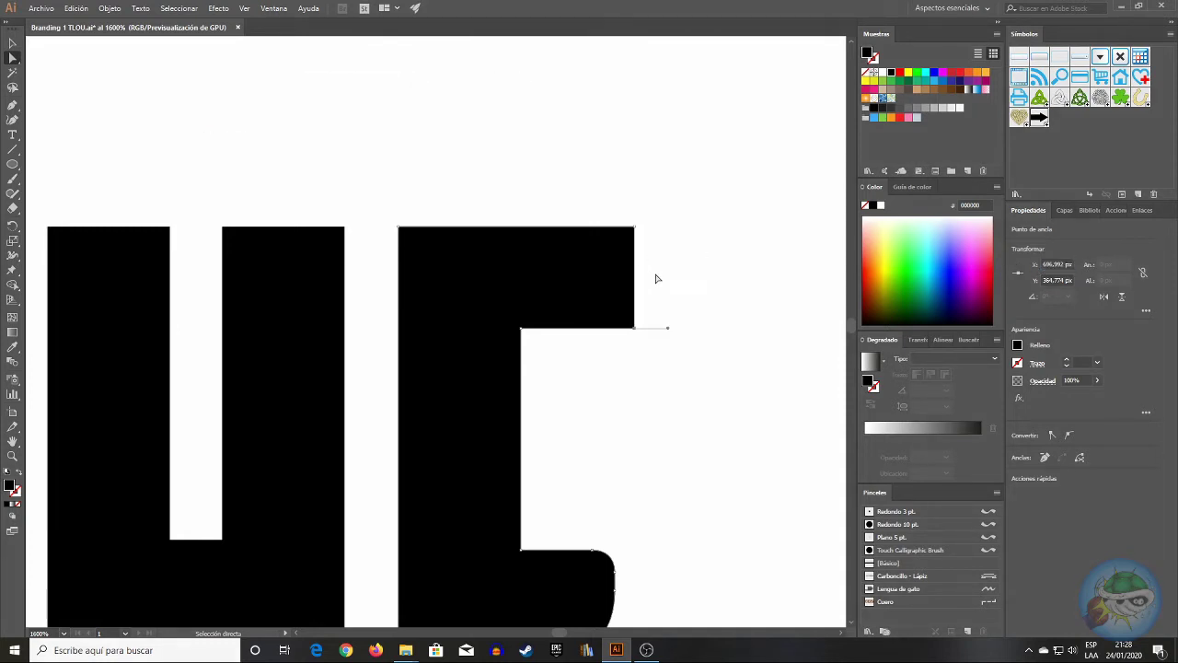
click(637, 230)
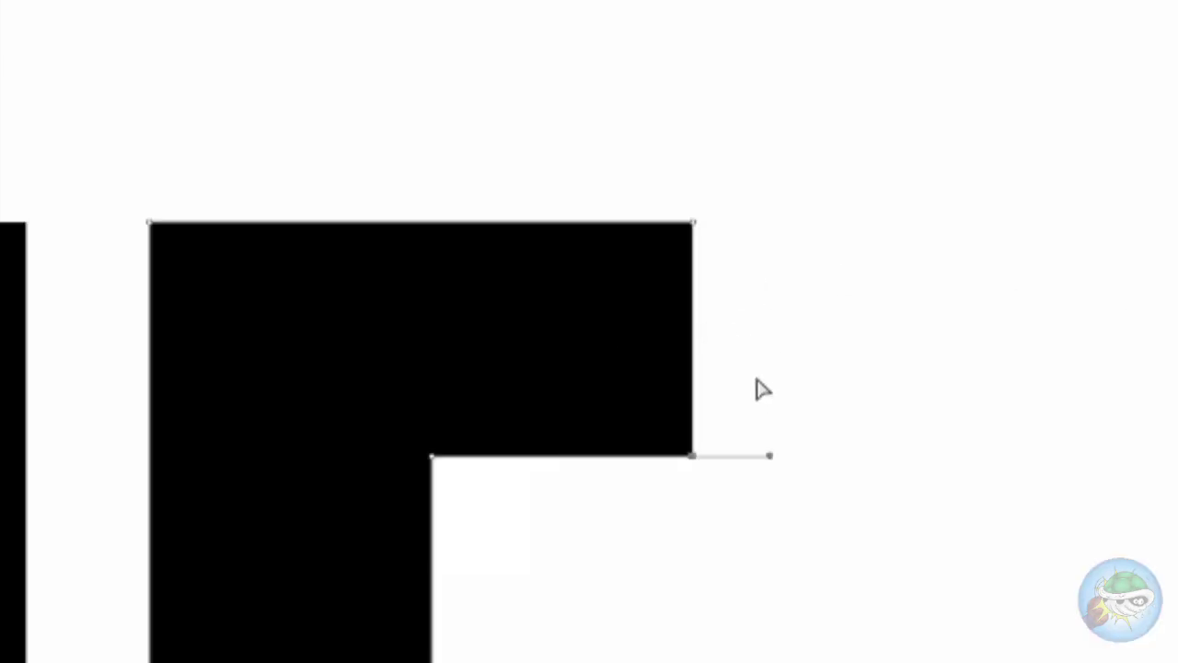
click(695, 228)
key(v)
key(a)
click(841, 224)
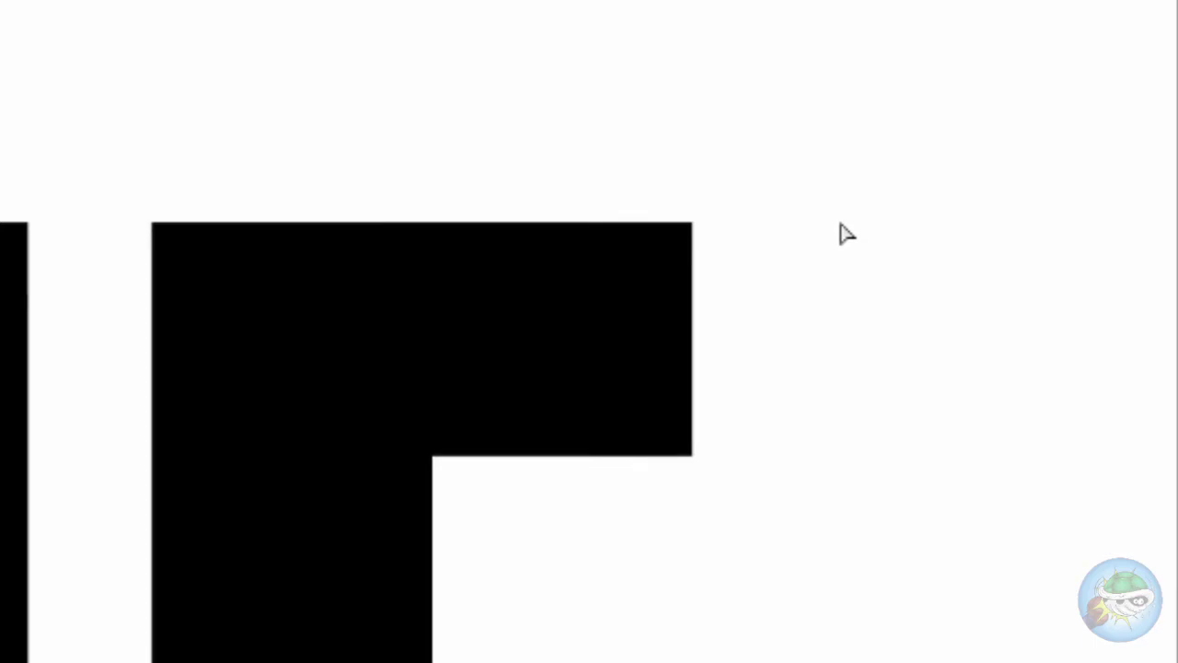
- Copy the X coordinate of the right edge of the E's middle arm and delete the rounded anchors along that edge
scroll(842, 230, down, 5)
scroll(834, 264, down, 3)
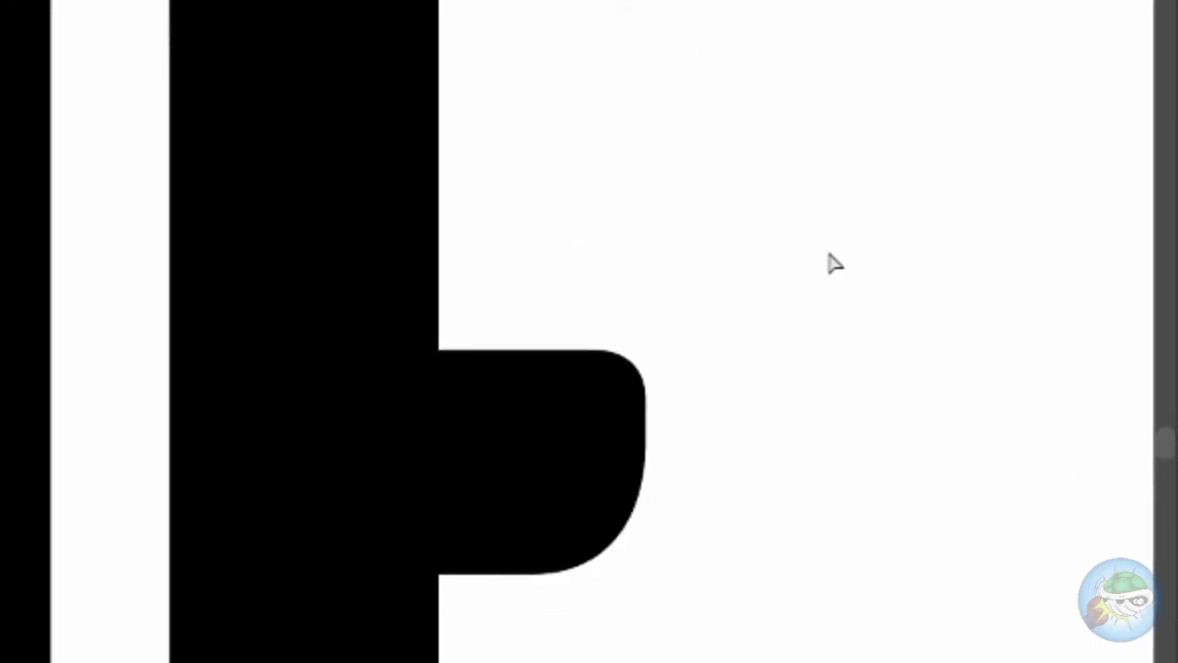
click(520, 277)
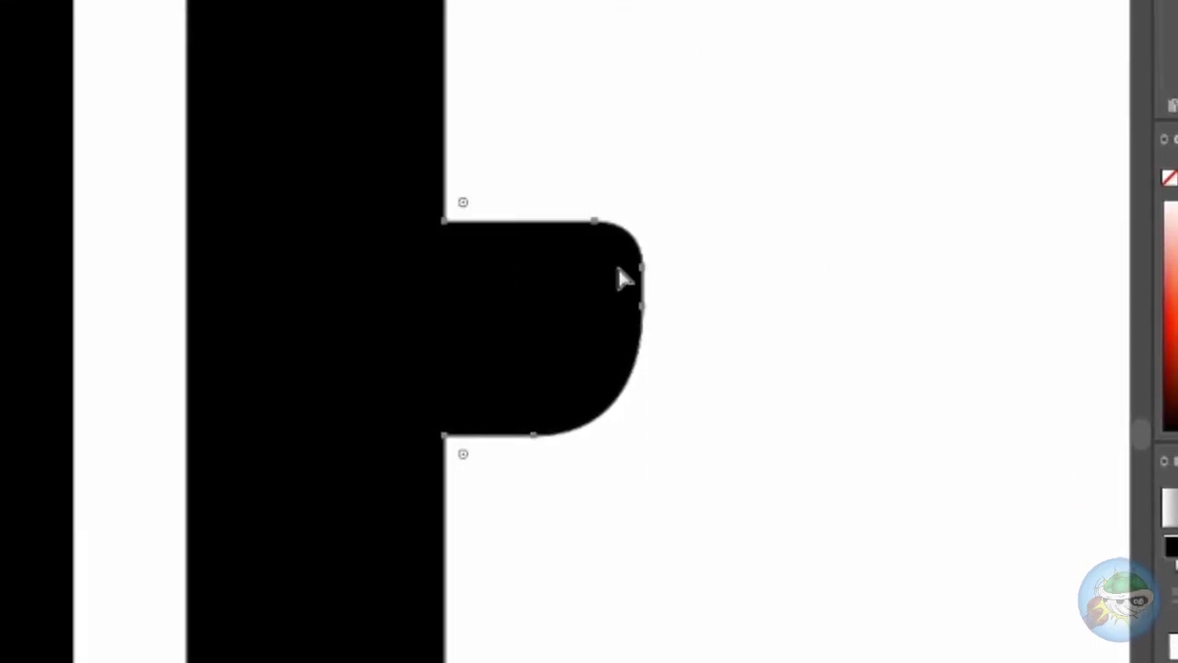
click(641, 266)
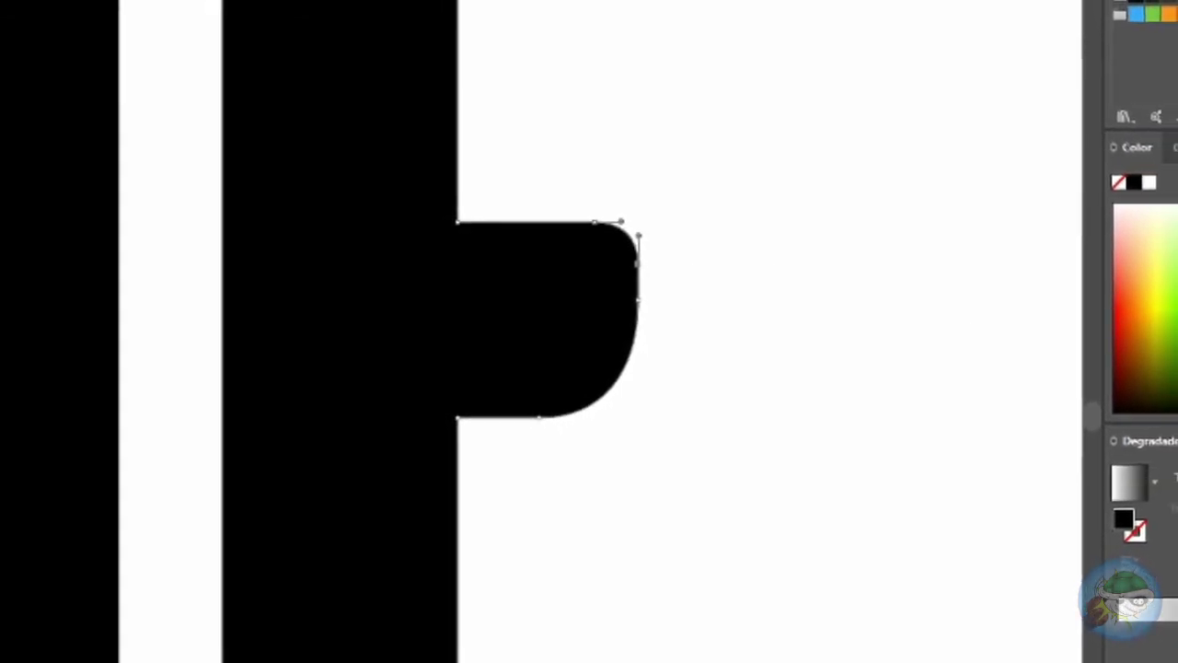
click(758, 242)
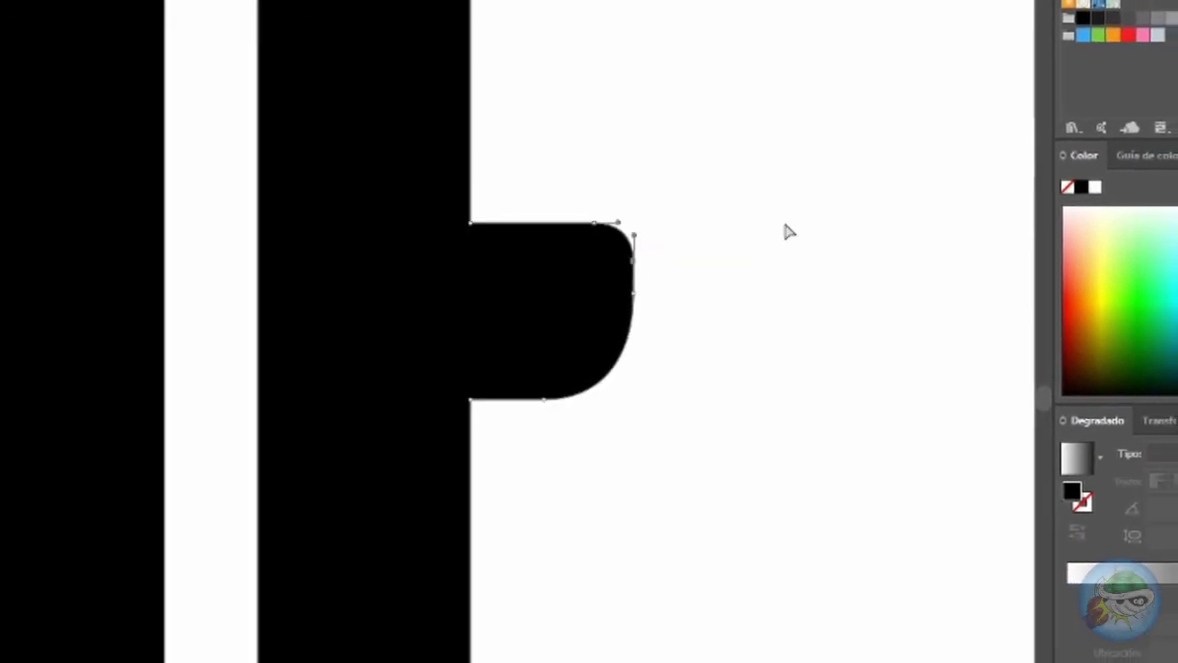
click(634, 286)
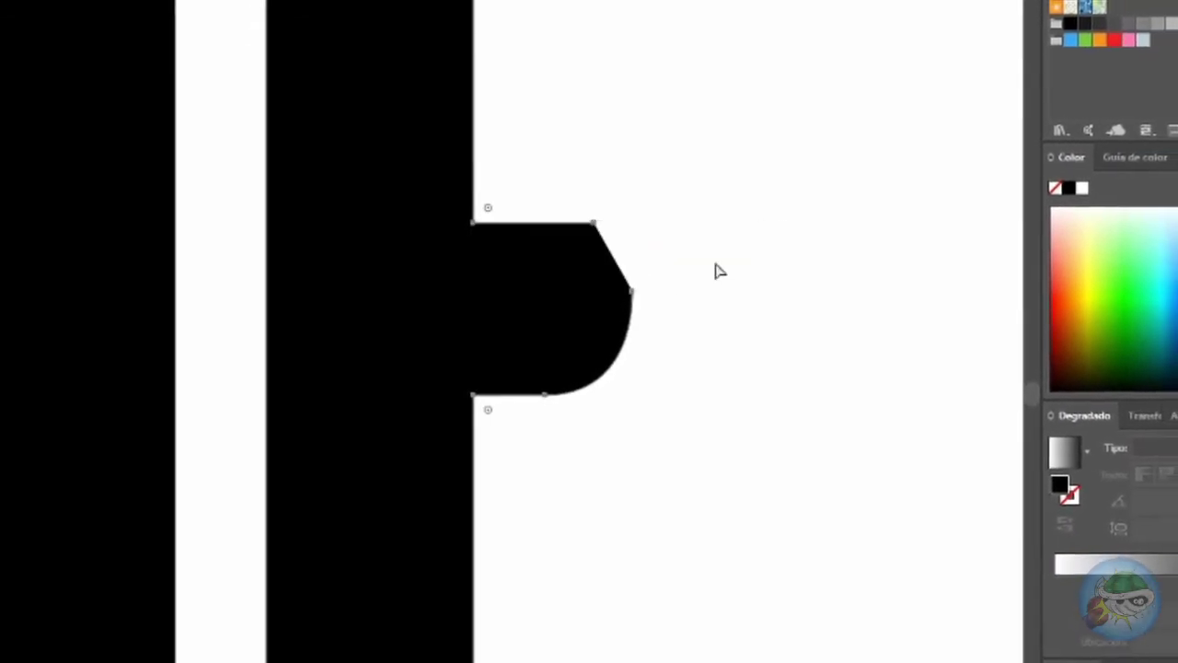
click(632, 291)
- Move the middle arm's upper-right anchor out to the arm's original right edge and set its lower-right anchor to X 695,027 px
click(594, 223)
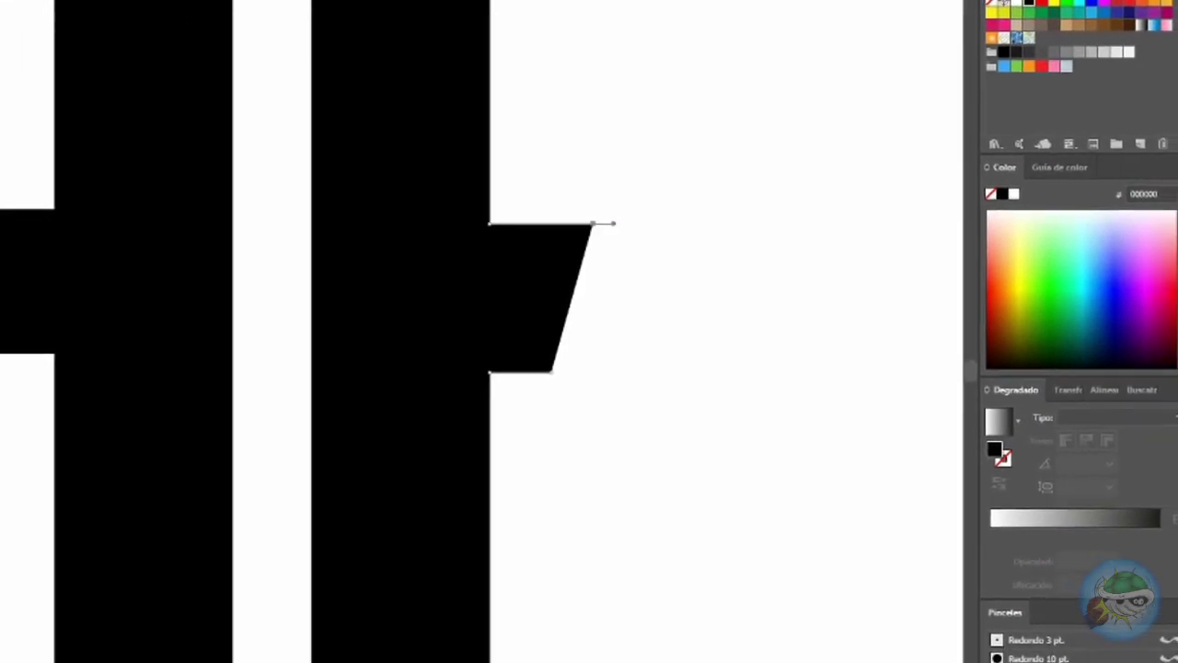
drag(591, 224, 624, 223)
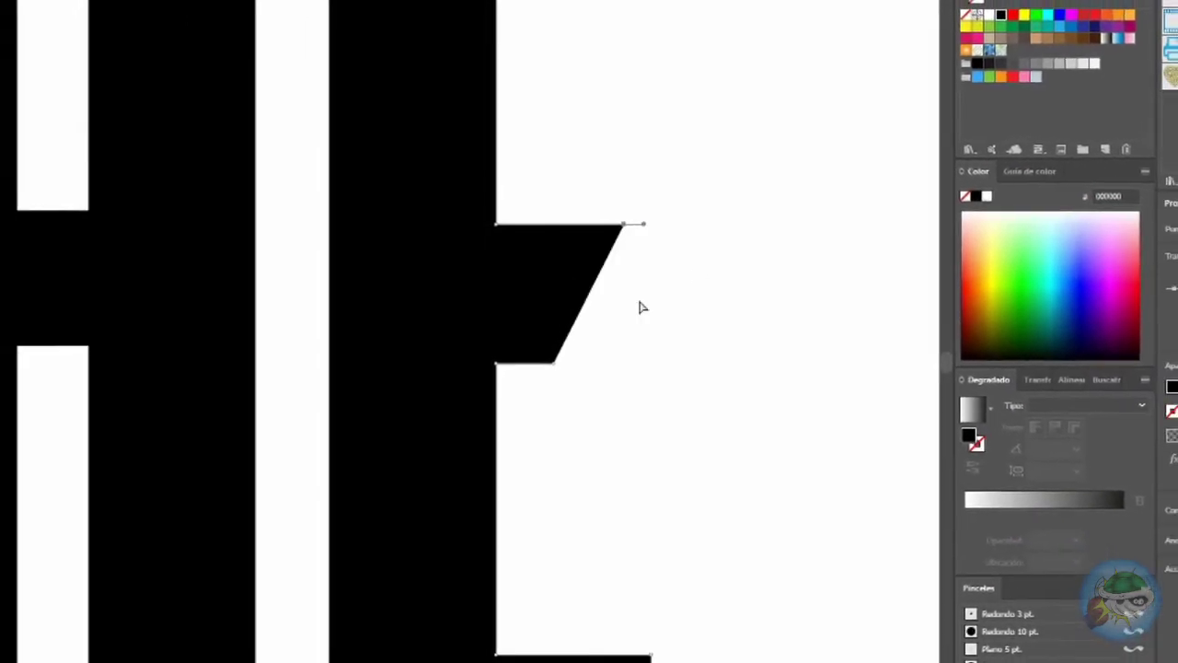
click(557, 358)
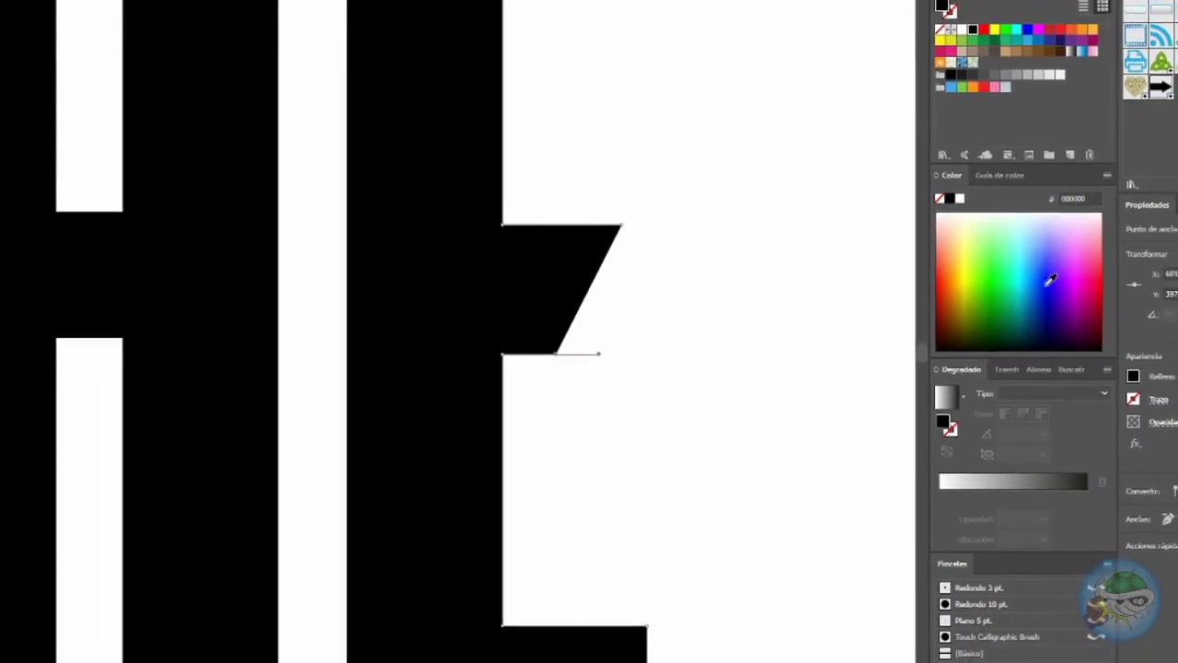
click(1151, 270)
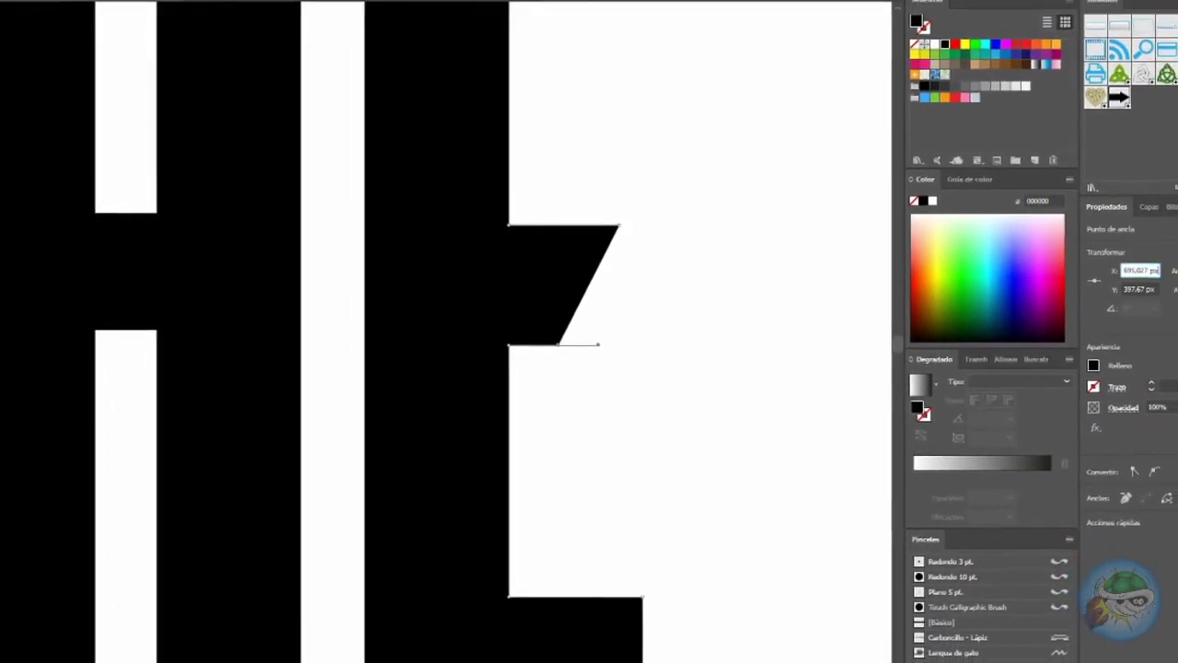
text(695,027)
key(Return)
shift+click(619, 227)
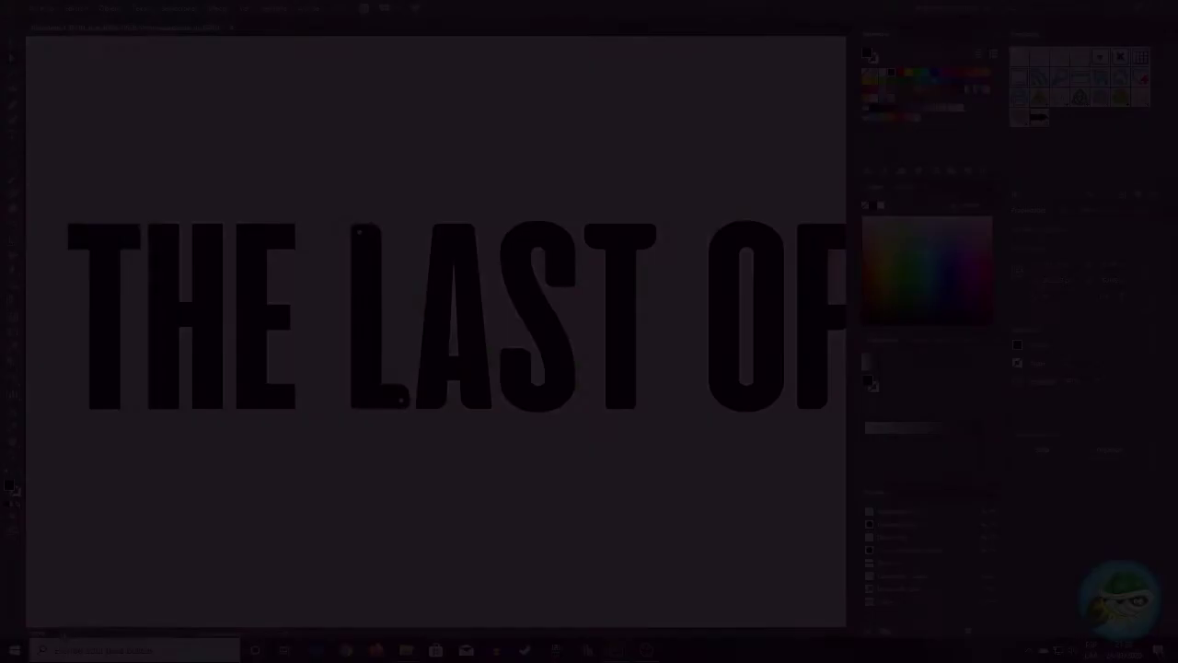
- Square the L's top corners by deleting the rounded anchors and aligning the remaining ones with the E's top at Y 354,389 px
scroll(197, 407, up, 2)
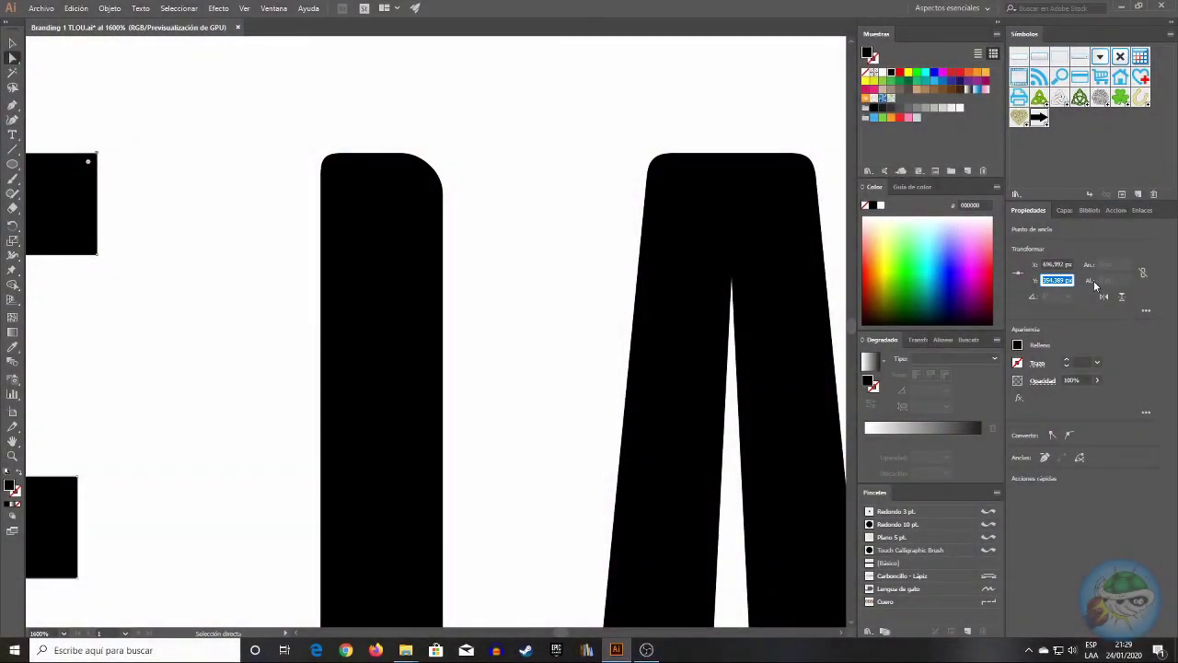
click(342, 154)
key(ctrl+z)
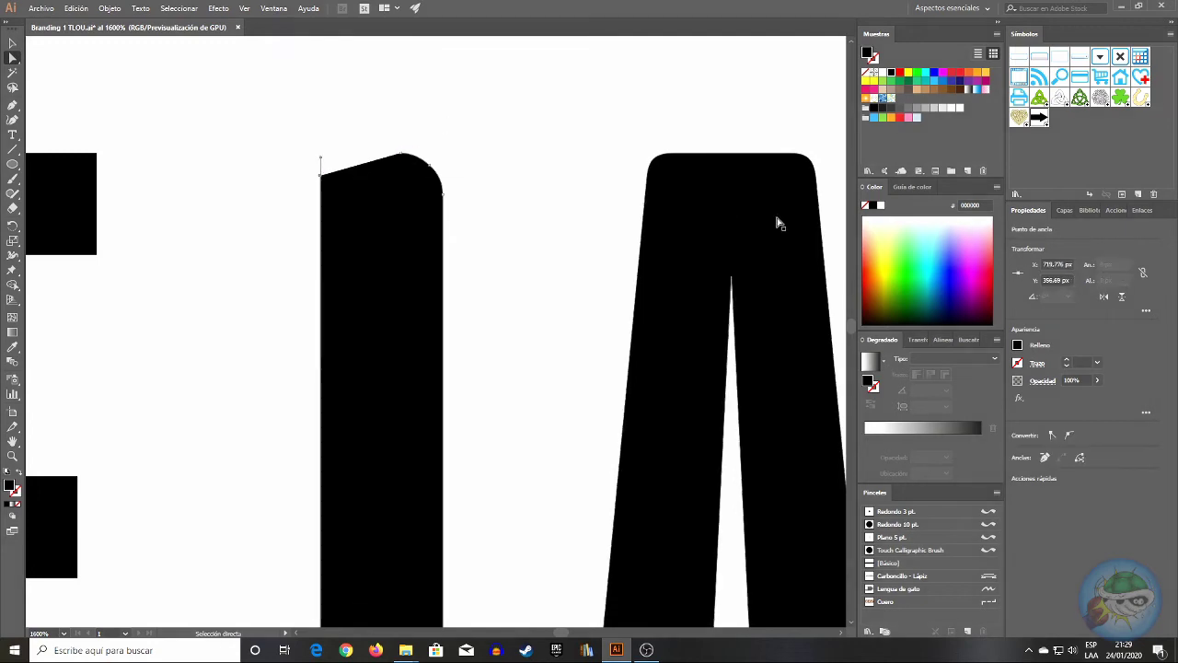
key(ctrl+z)
key(ctrl+z)
key(ctrl+z)
key(ctrl+z)
key(ctrl+z)
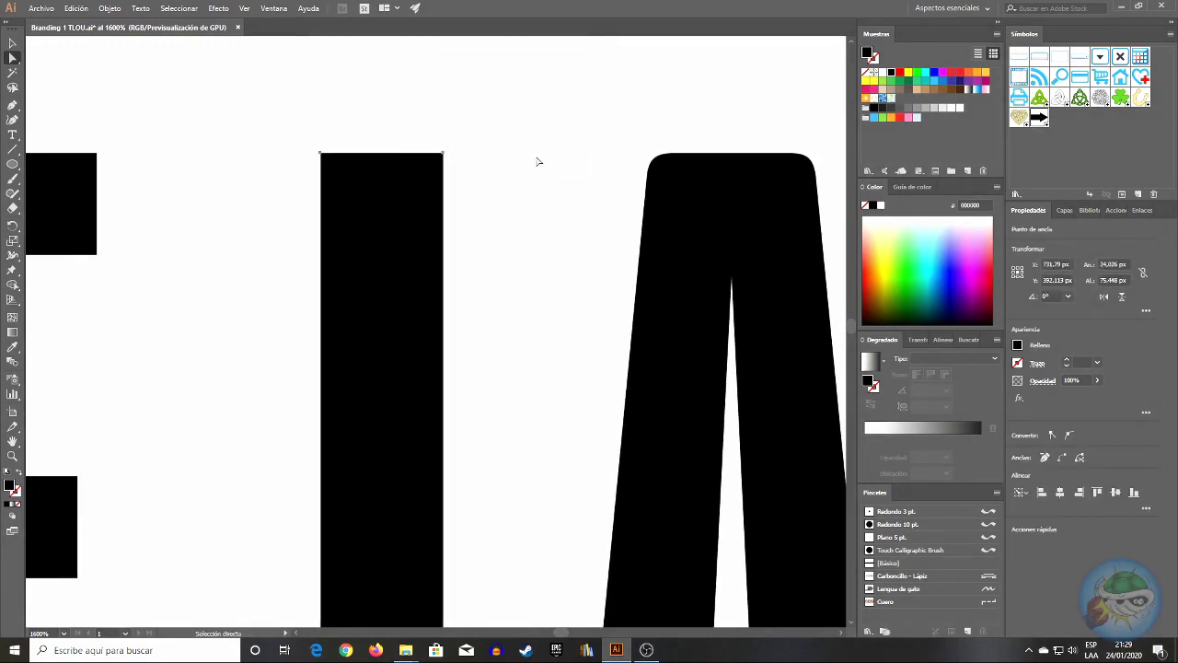
- Square the L's lower-left corner by removing the rounded anchor and aligning the remaining one with the E's bottom at Y 429,837 px
click(697, 174)
scroll(530, 242, down, 1)
scroll(529, 242, down, 5)
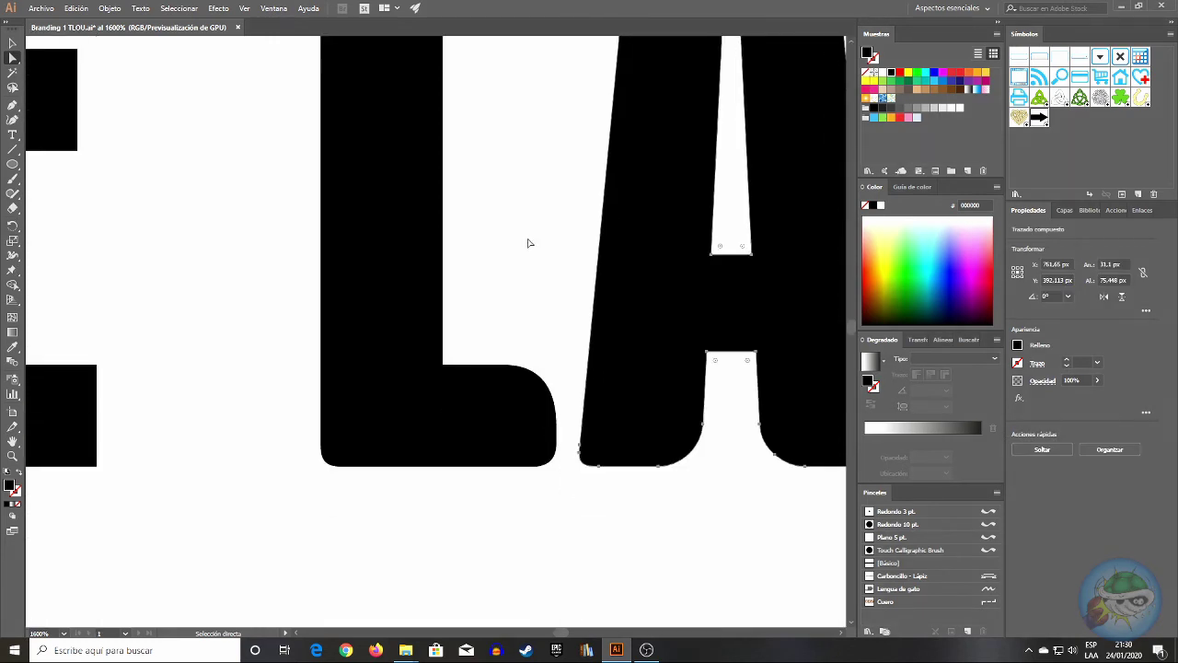
click(96, 465)
click(1056, 280)
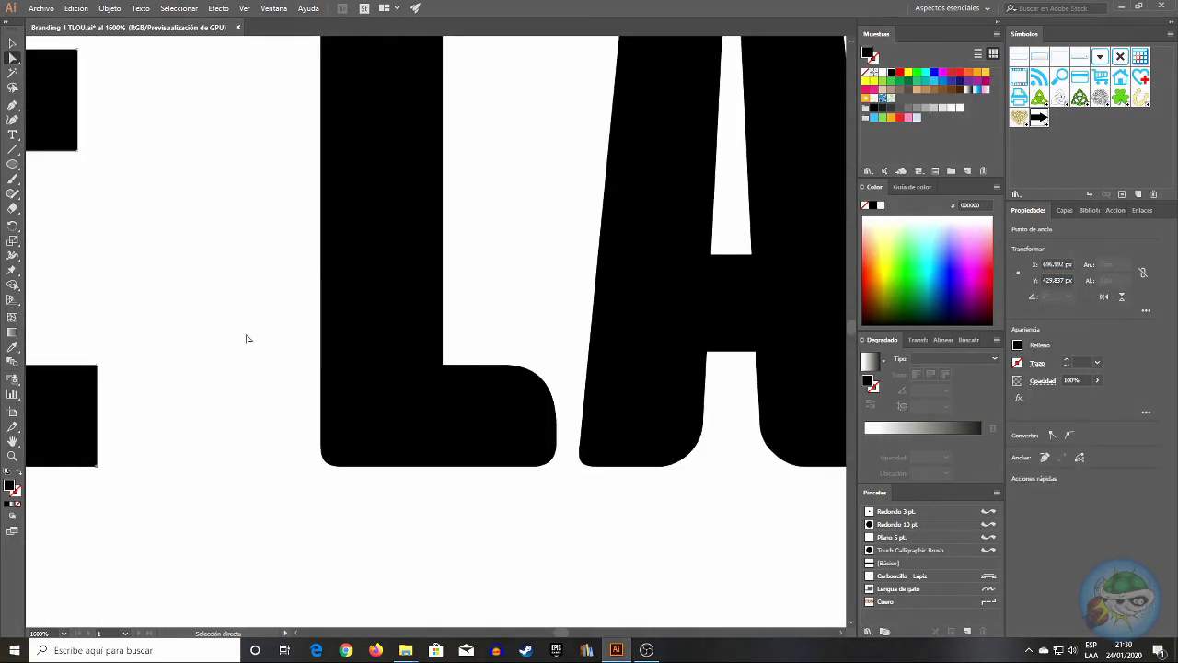
drag(321, 465, 346, 442)
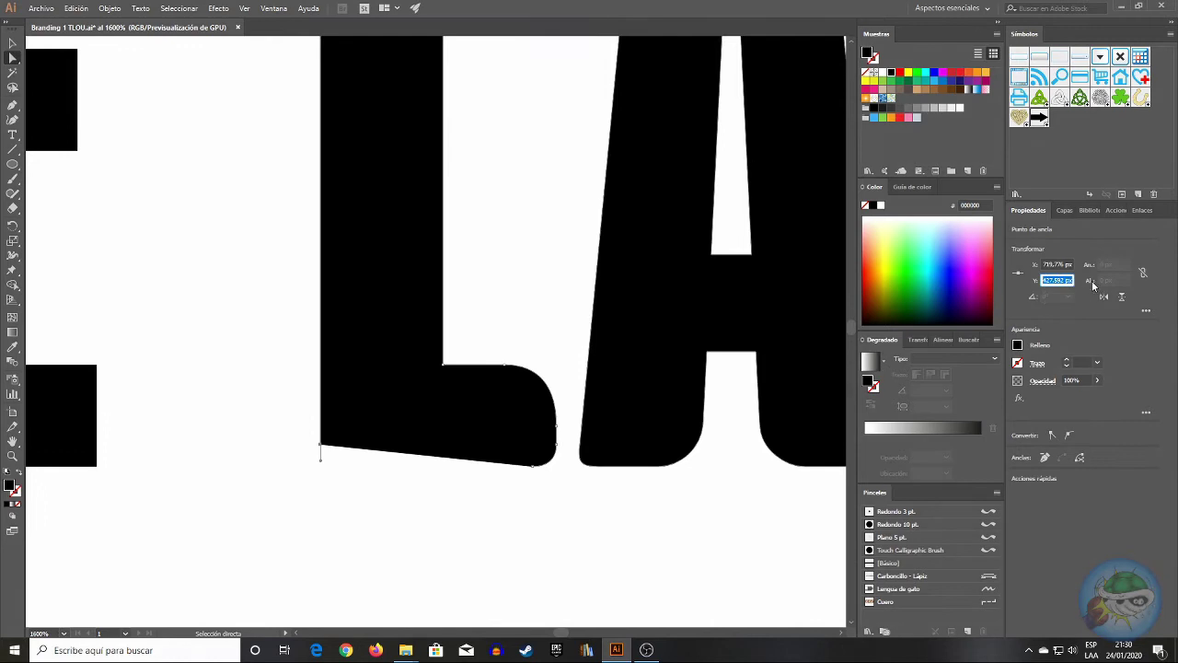
key(ctrl+z)
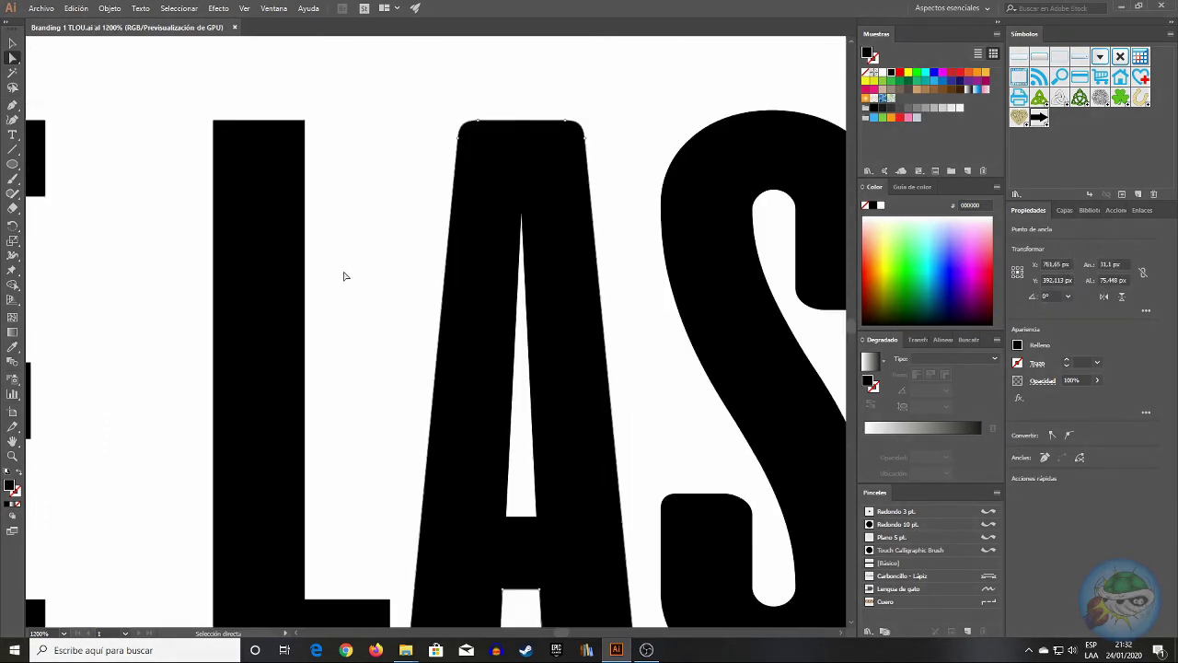
- Duplicate the A's left outer edge in place as a separate line and give it a red 0,25 pt stroke
key(Delete)
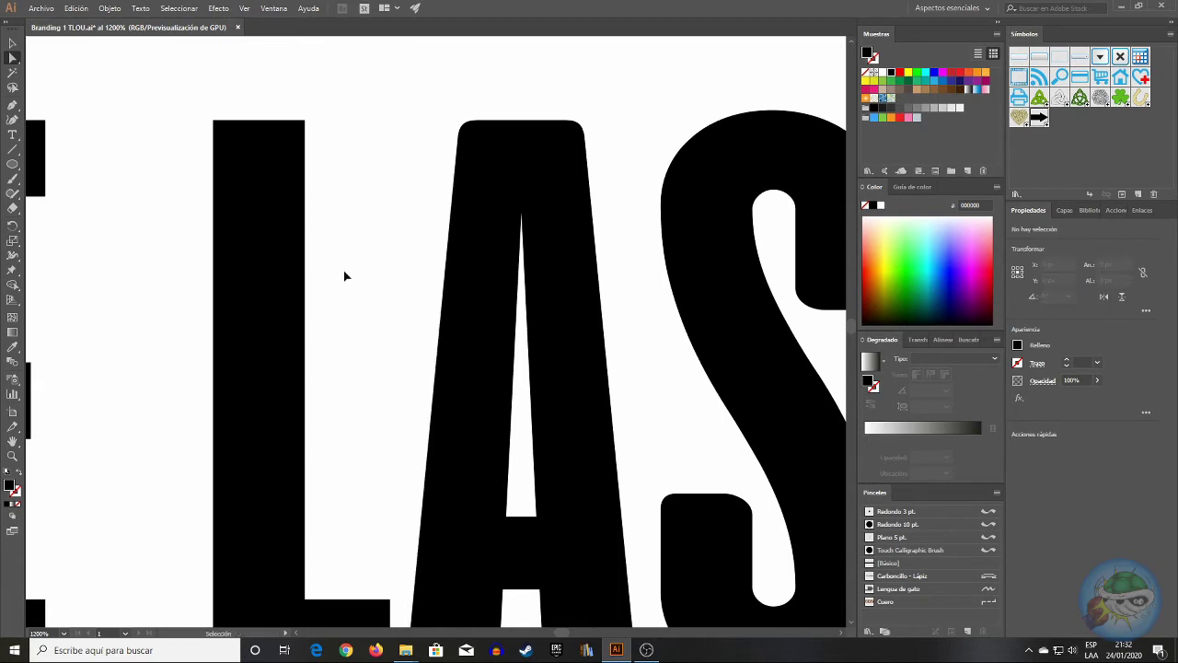
click(1016, 364)
click(918, 408)
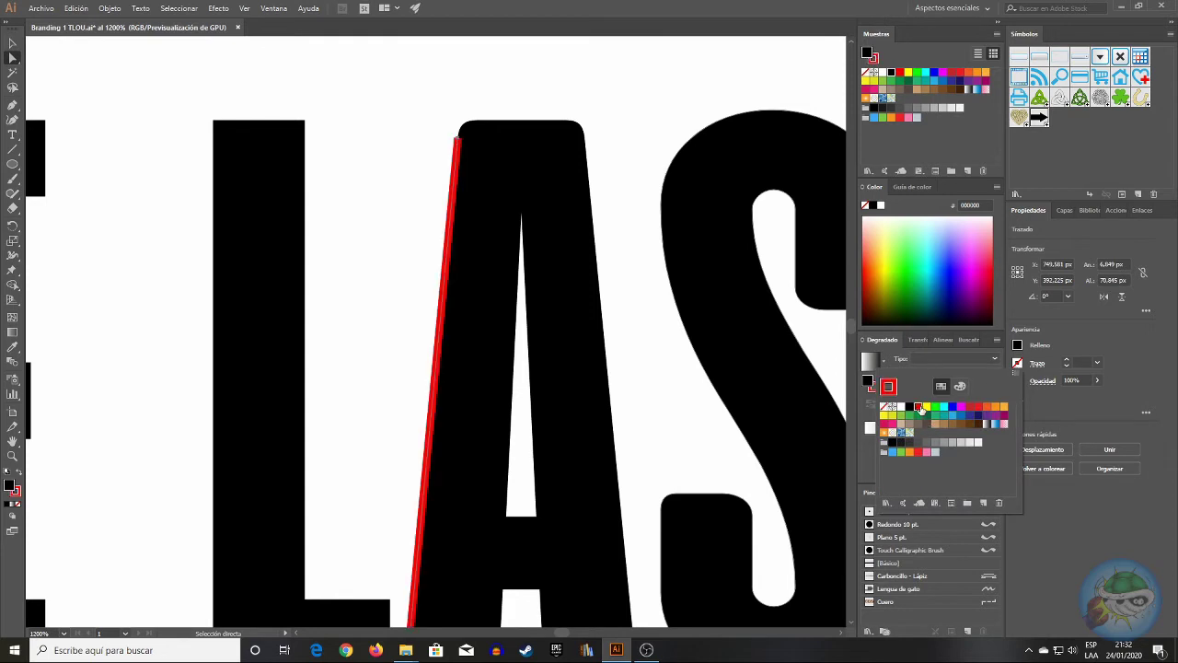
click(1078, 339)
click(1066, 367)
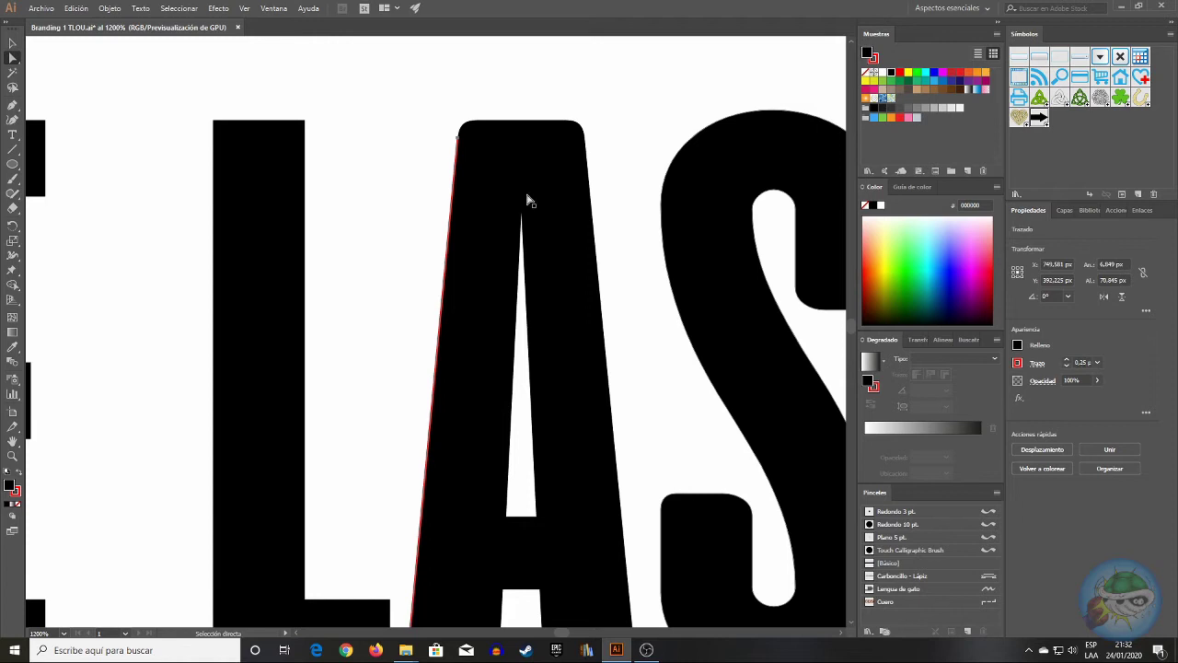
- Extend the red line along the A's left edge well past the top and bottom of the letter
click(13, 44)
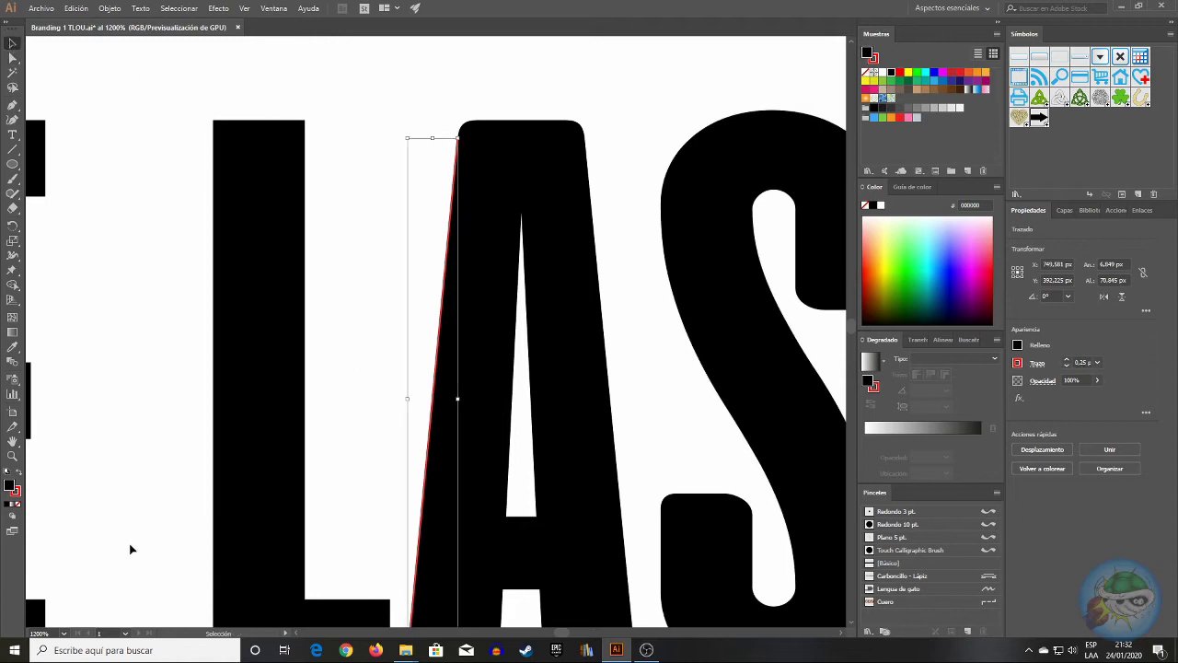
click(63, 635)
click(74, 444)
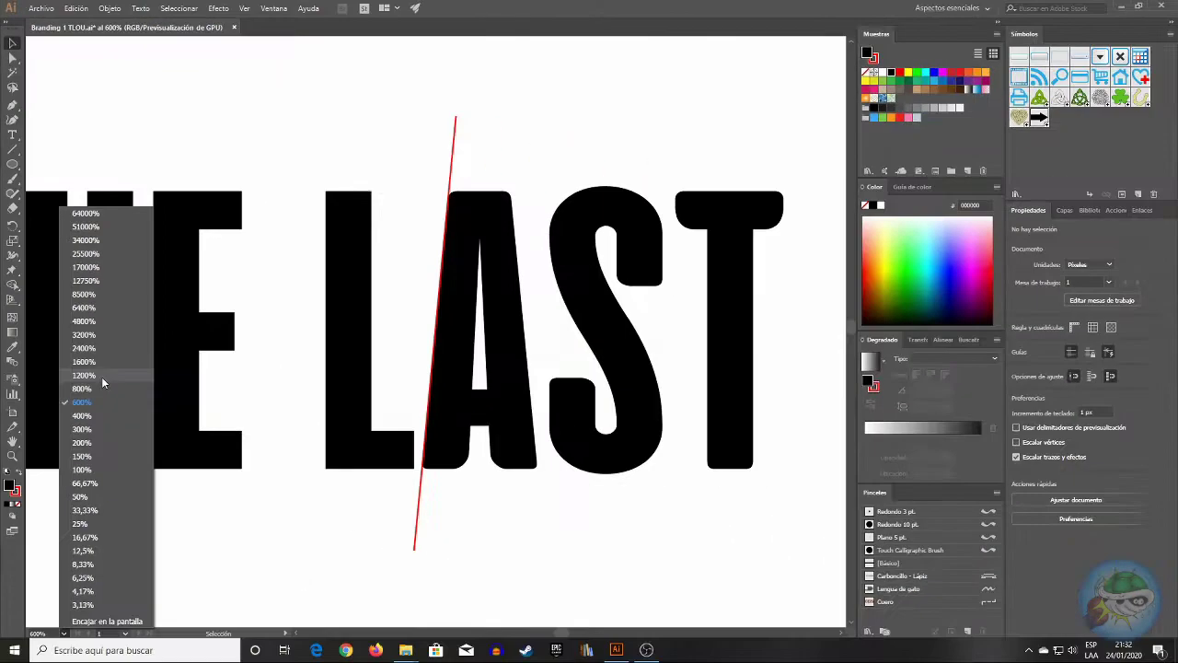
- Duplicate the A's right outer edge in place as a separate line and copy the left guide line's red stroke onto it
click(101, 376)
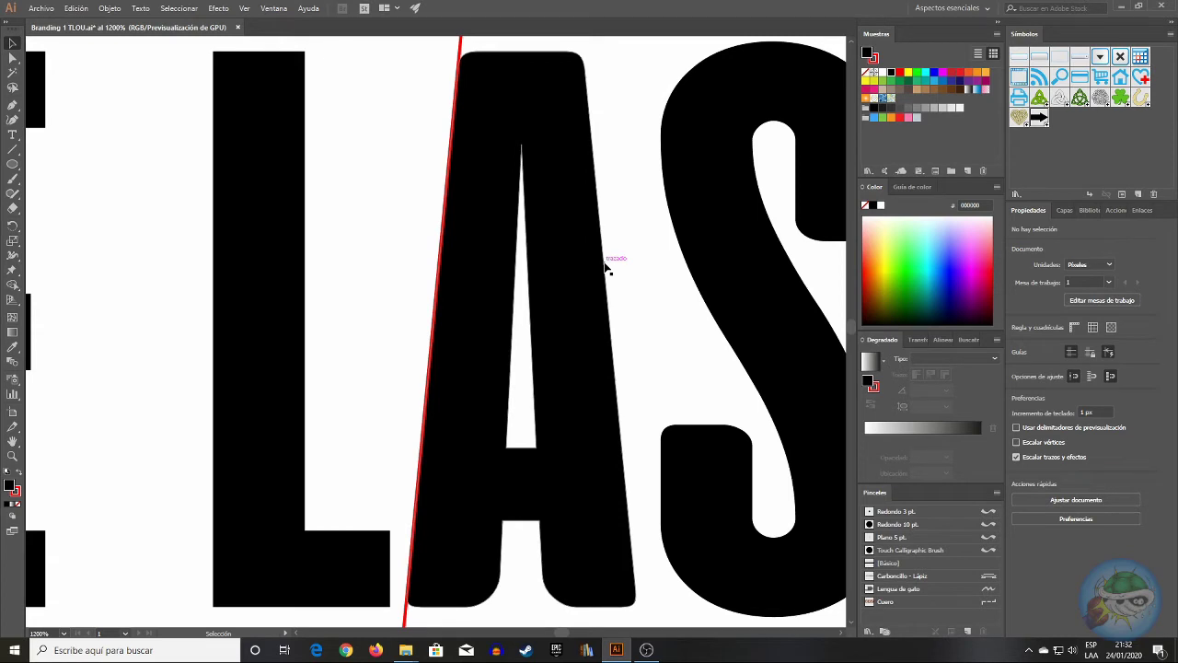
key(a)
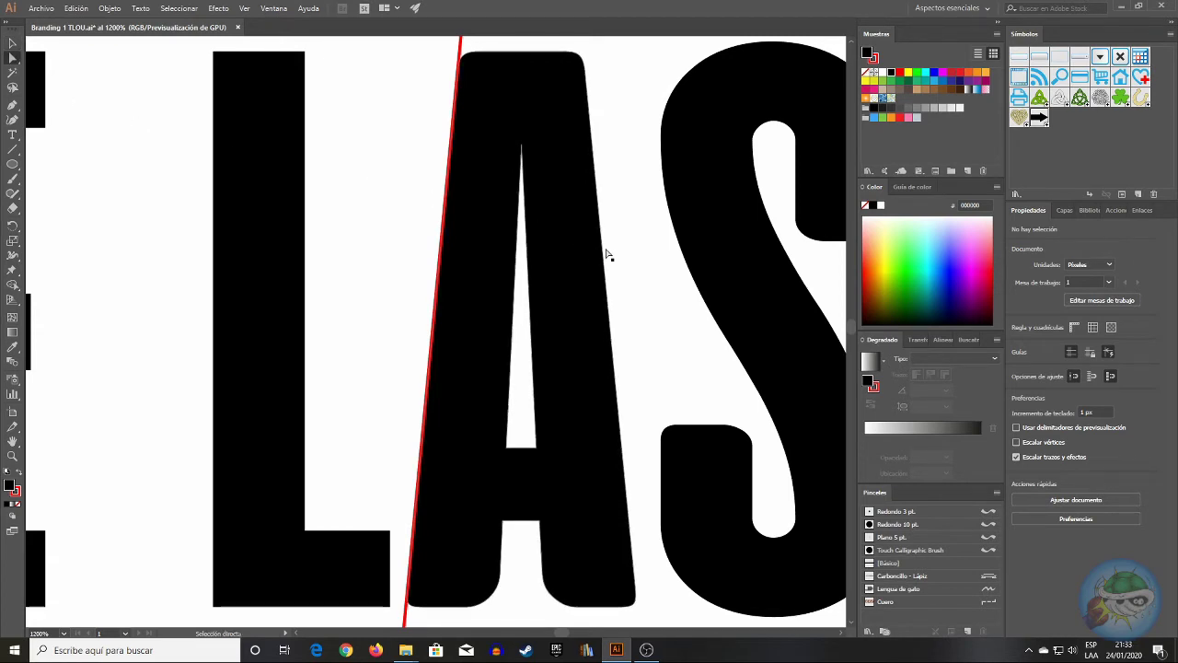
click(605, 260)
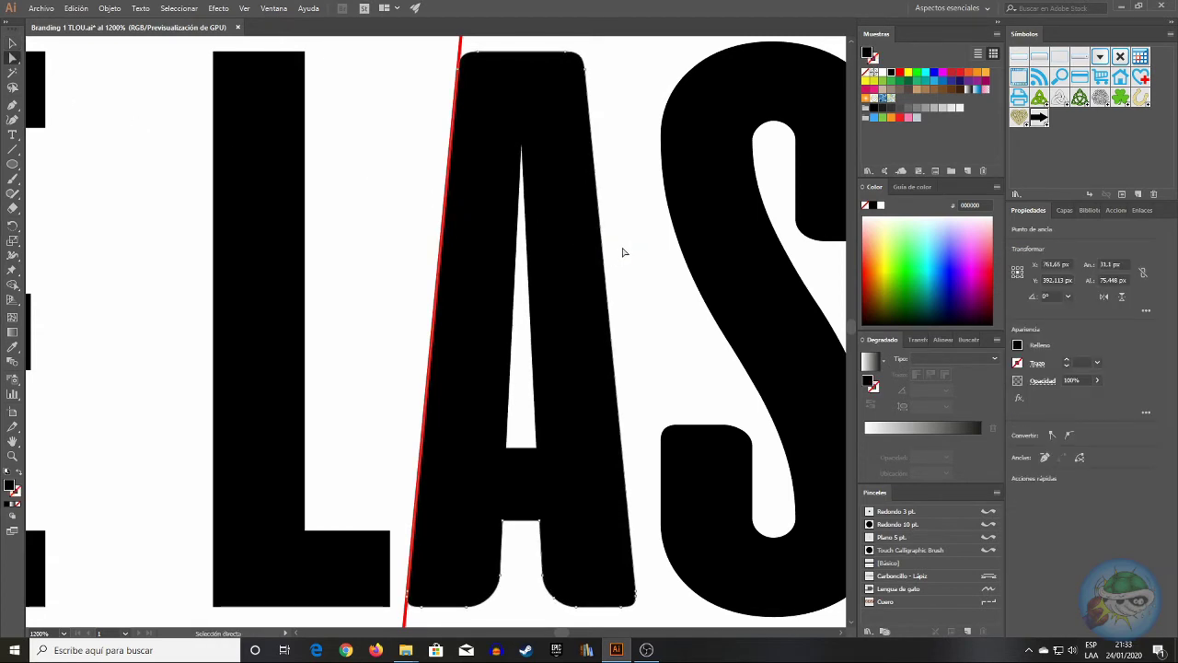
click(621, 252)
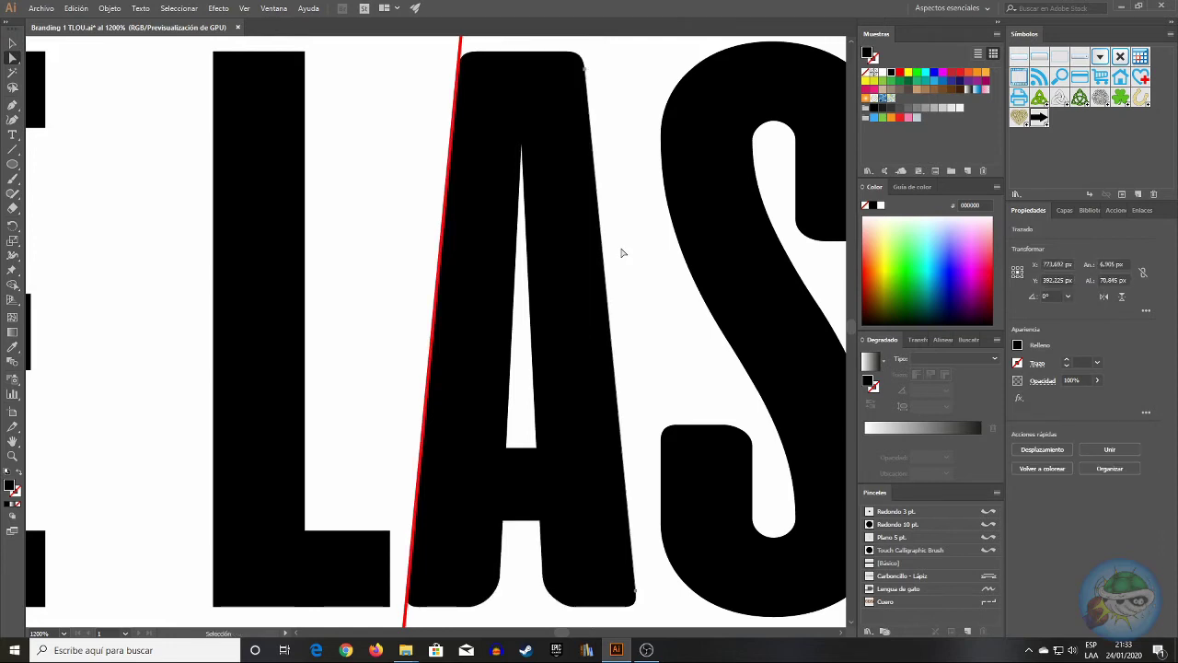
click(621, 253)
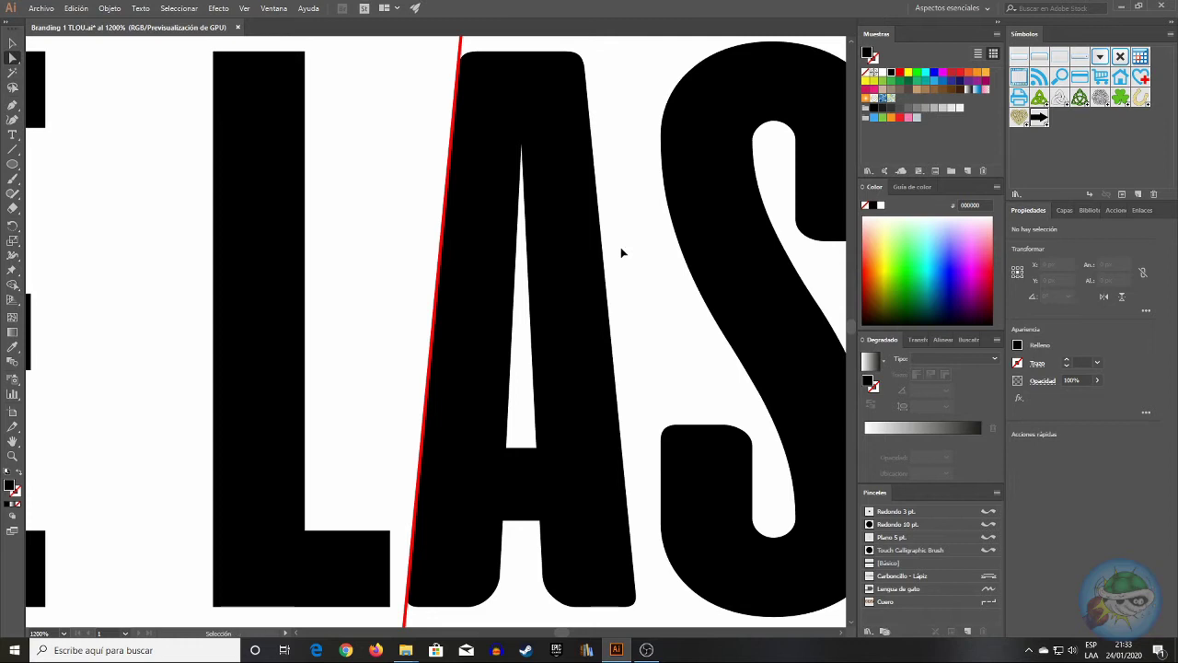
click(621, 252)
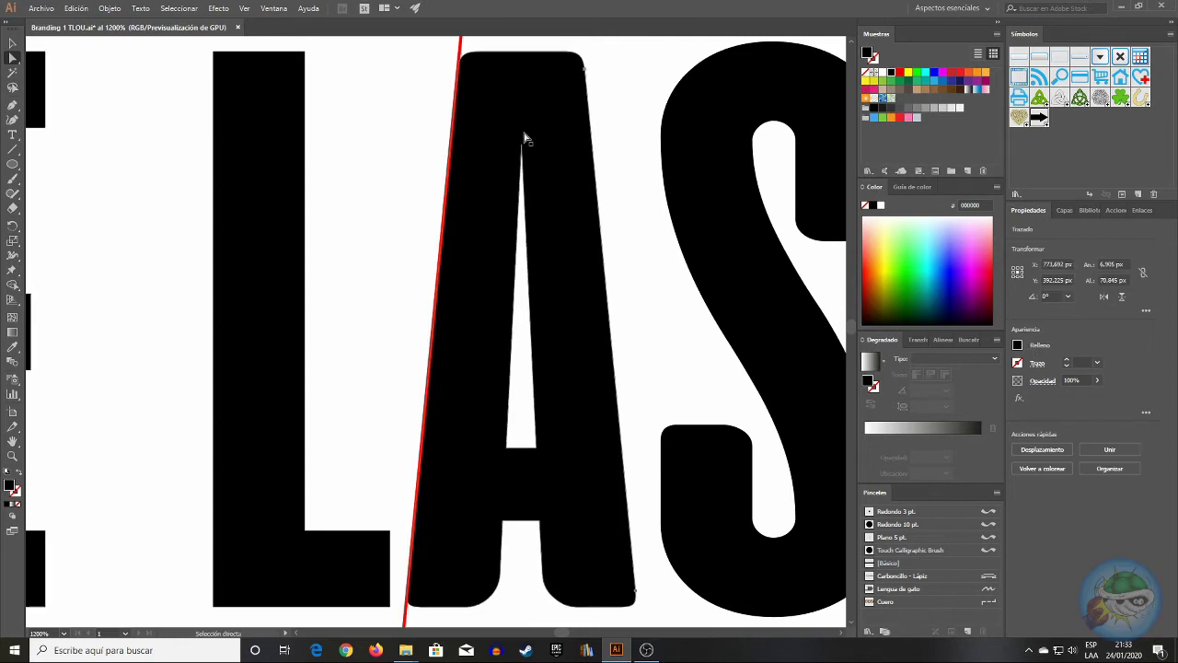
scroll(581, 150, up, 2)
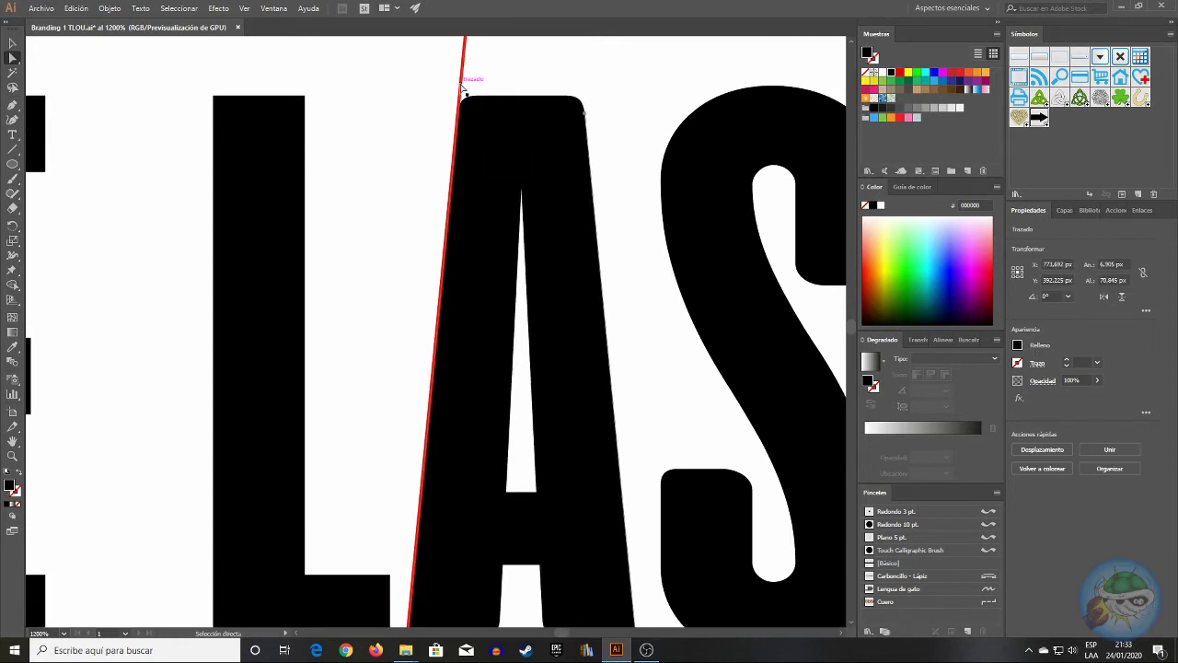
key(i)
click(464, 84)
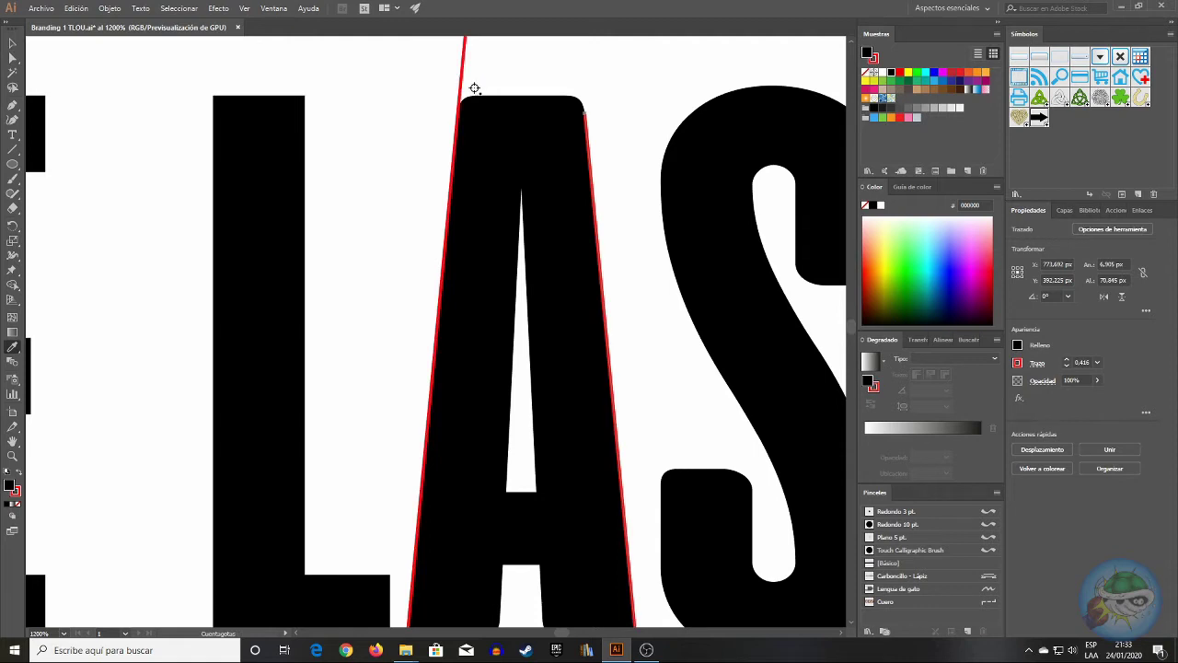
- Extend the red line along the A's right edge beyond the top and bottom of the letter, following its slope, and deselect it
click(15, 44)
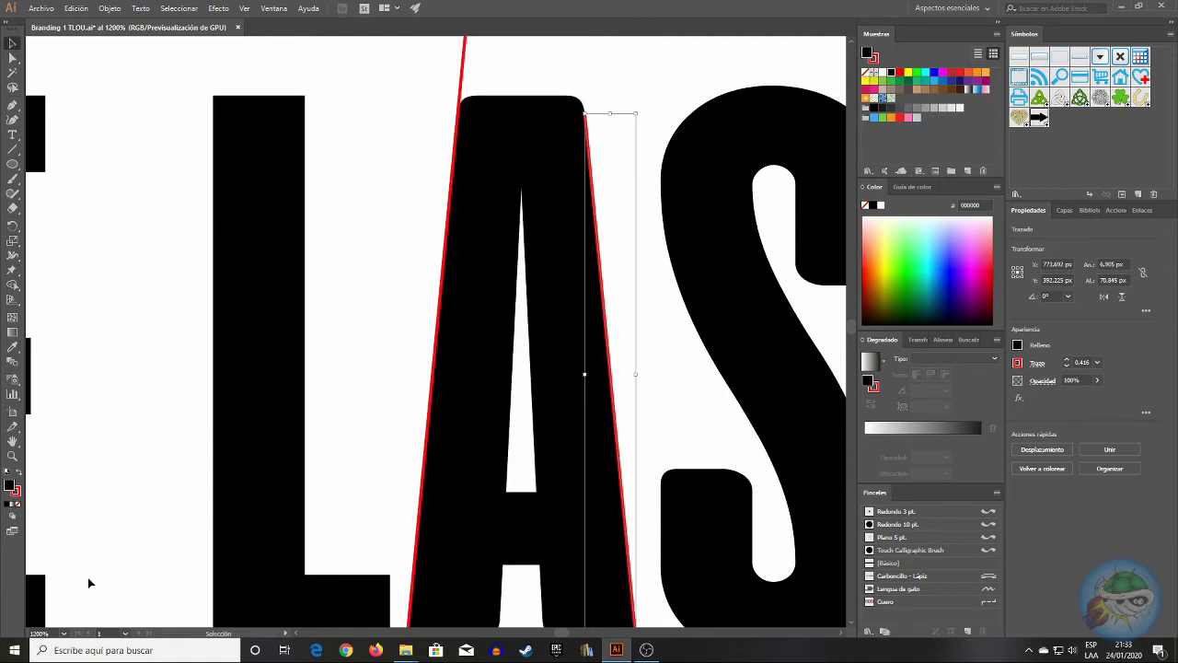
click(64, 634)
click(64, 634)
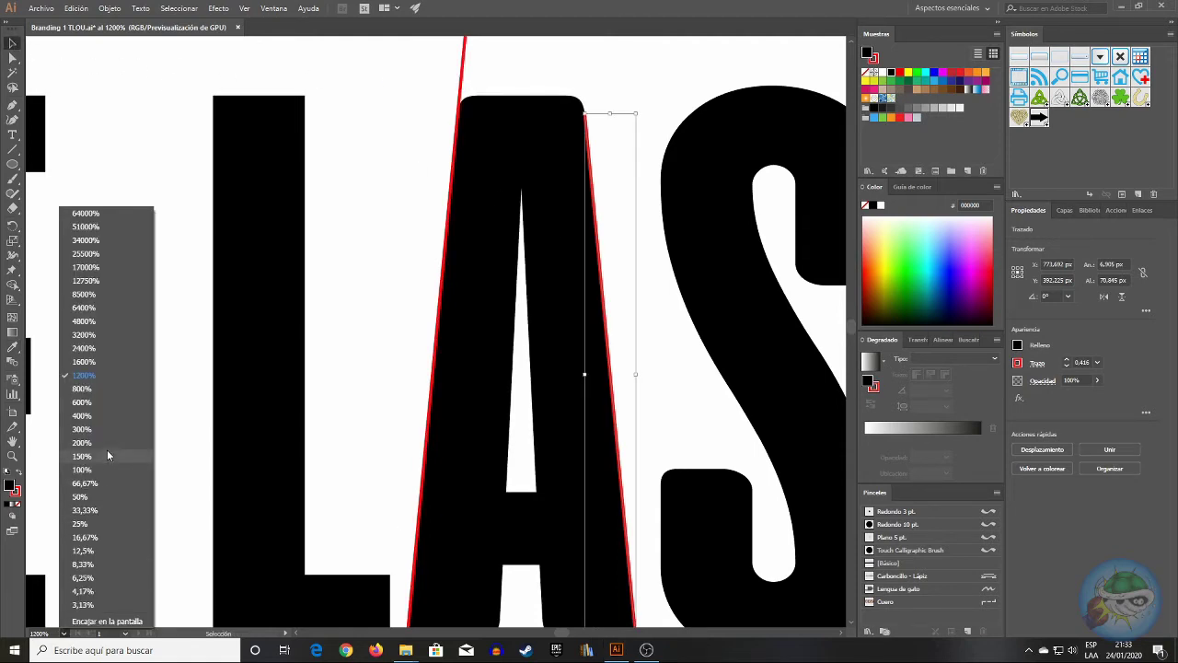
click(119, 395)
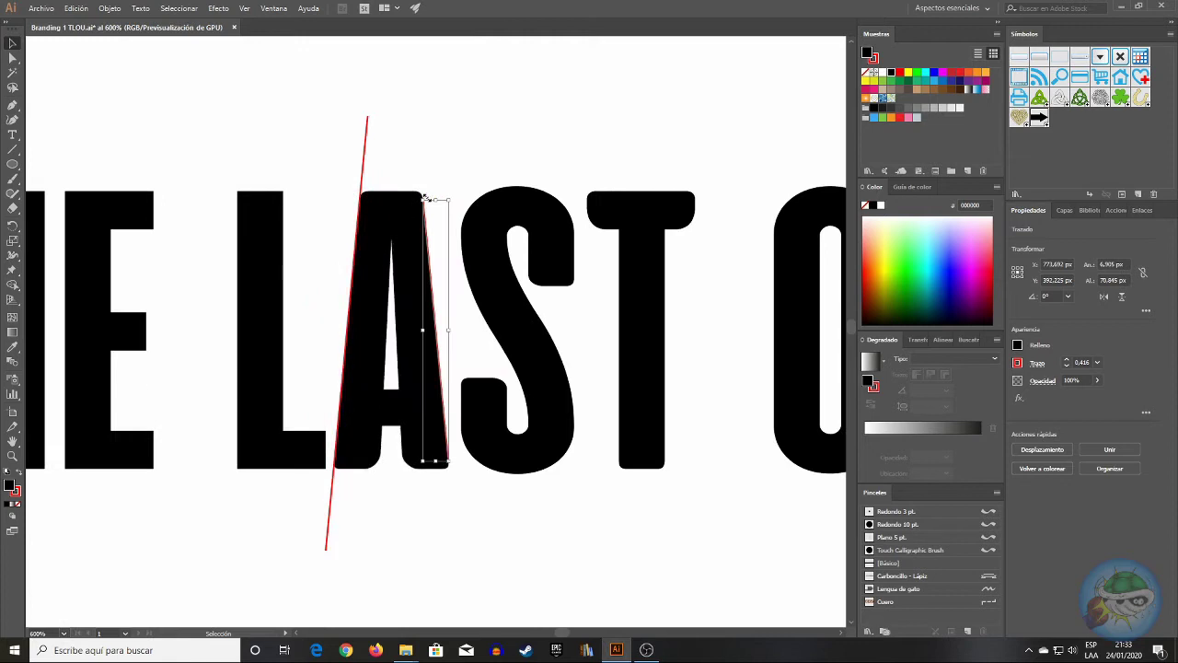
drag(419, 197, 416, 133)
drag(447, 457, 476, 565)
click(517, 514)
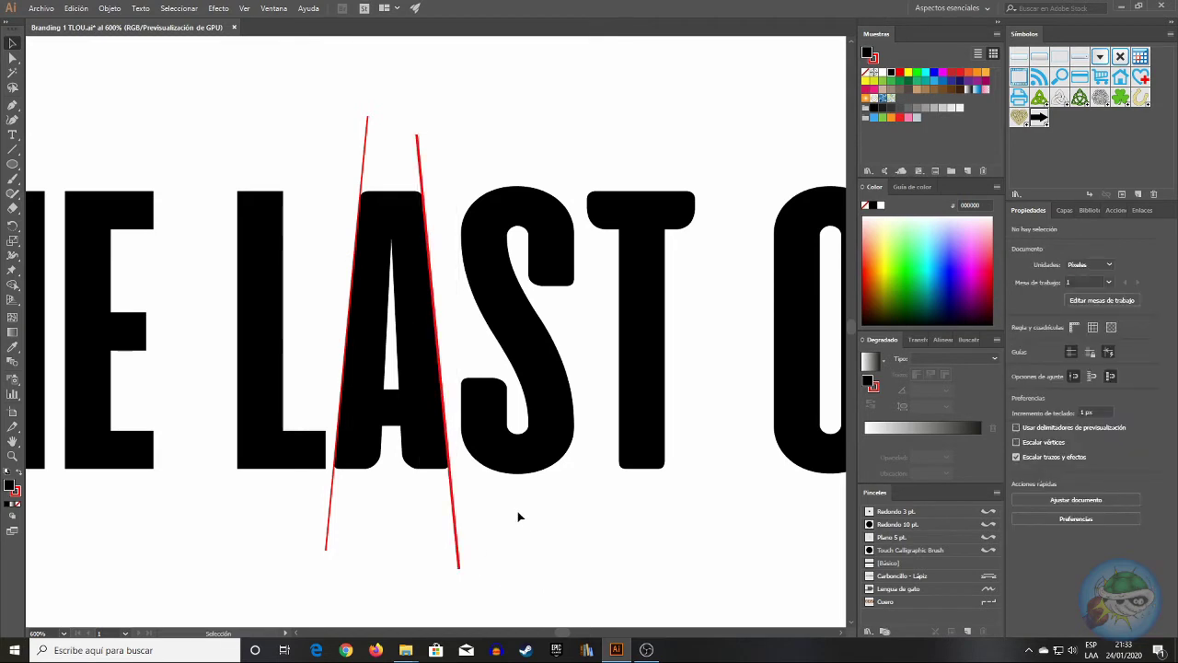
- Set the stroke of both red guide lines beside the A to 0,25 pt
drag(302, 524, 537, 575)
click(1067, 365)
click(669, 563)
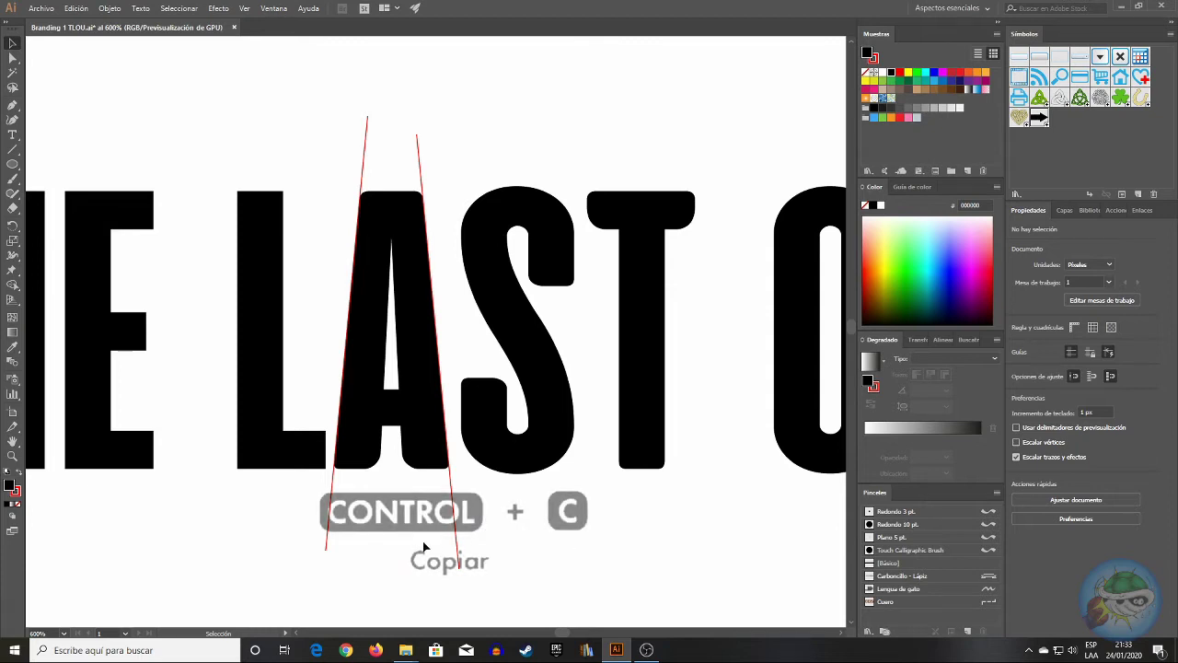
- Duplicate the left edge of the A's inner triangle in place as a separate line with the guide lines' red stroke
click(14, 61)
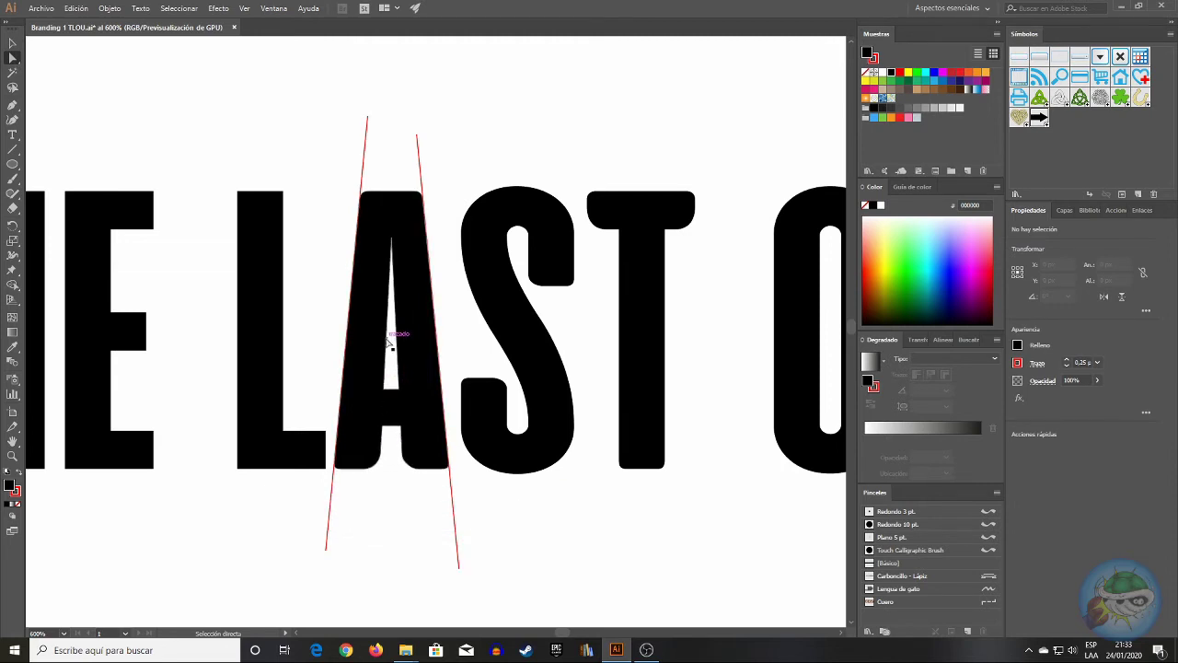
key(ctrl+f)
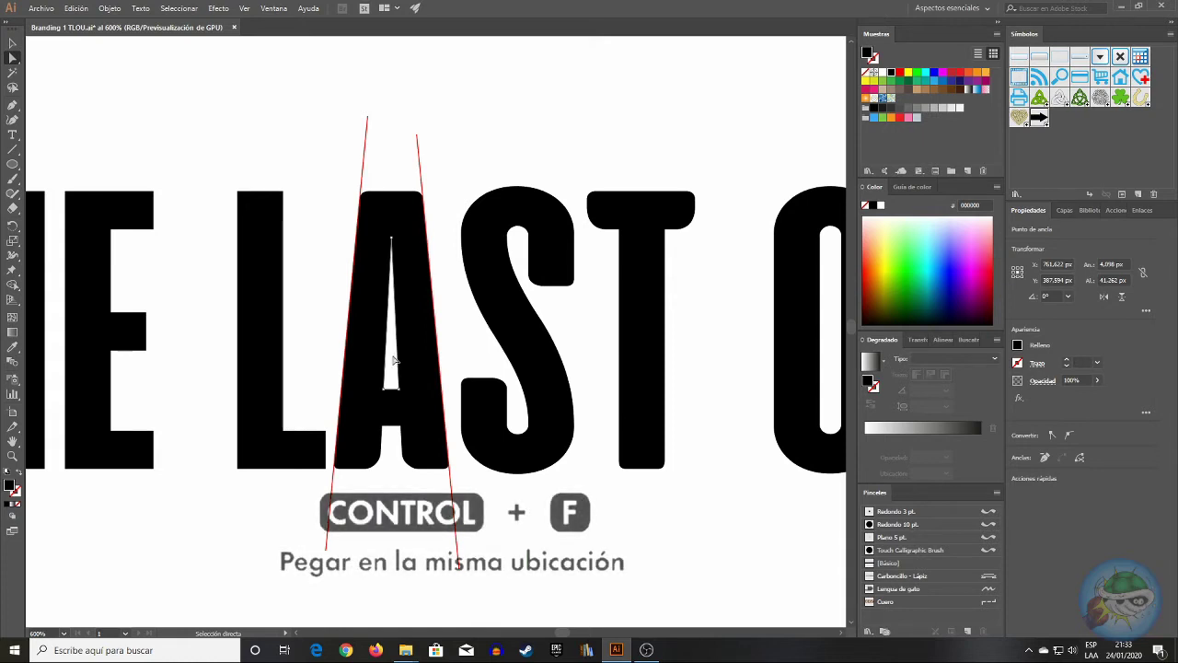
click(484, 138)
key(ctrl+f)
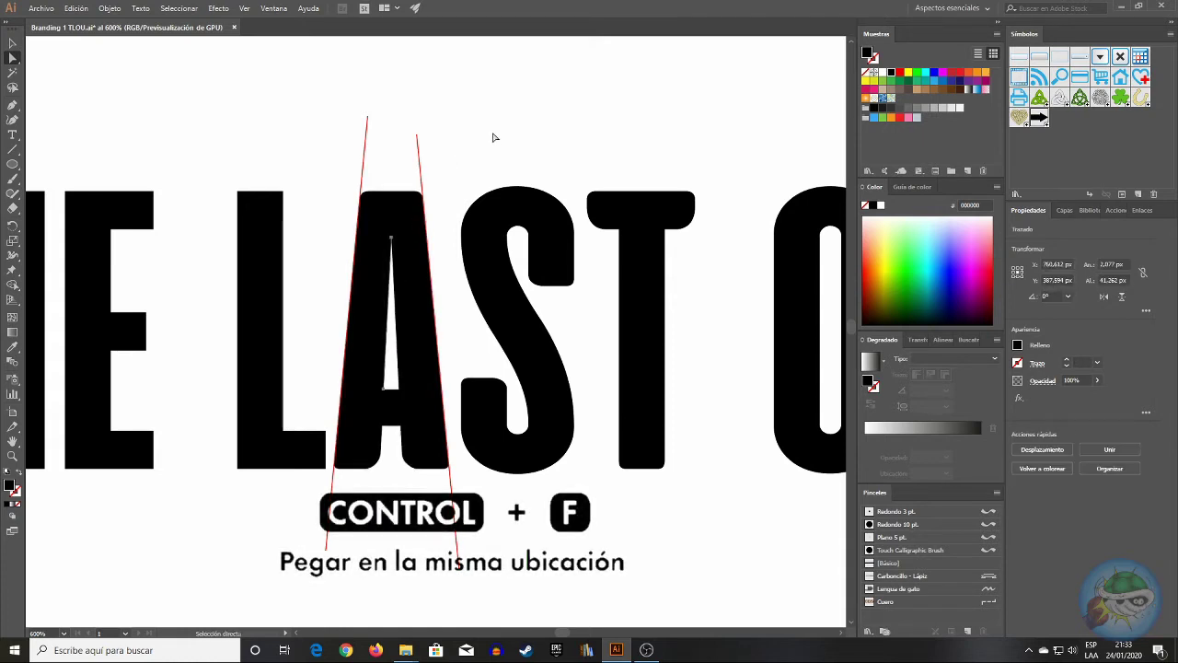
key(i)
click(420, 162)
- Extend the inner-left red line past the A's top and bottom and match its stroke to the 0,25 pt guide lines
click(12, 43)
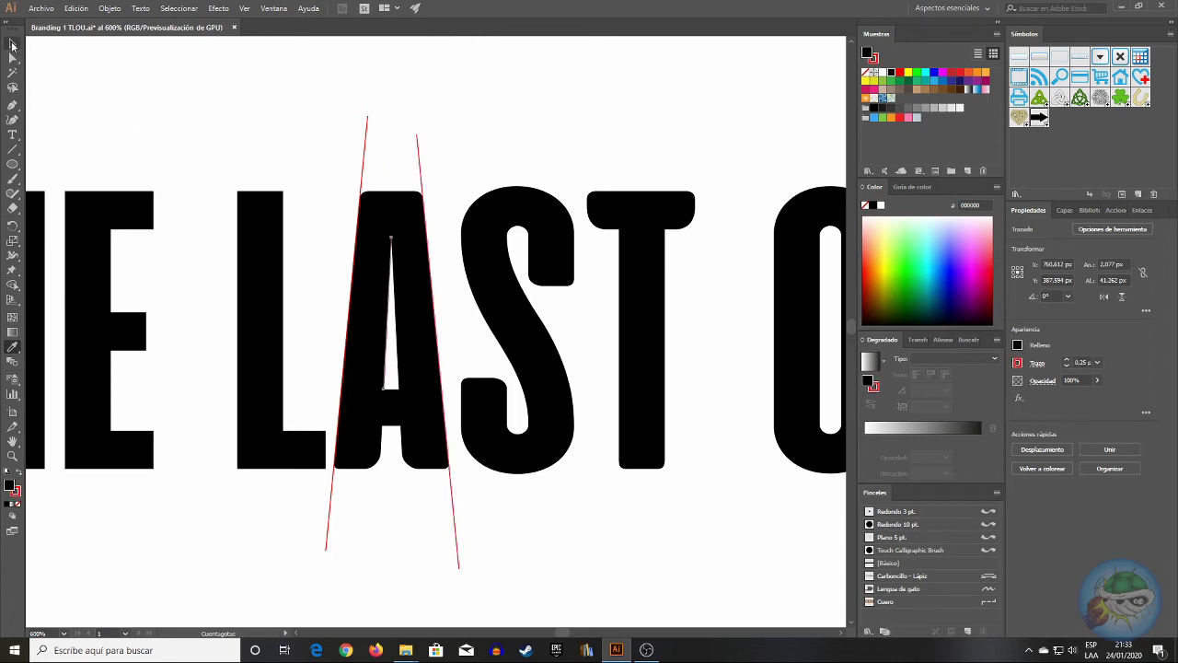
drag(387, 387, 377, 542)
drag(390, 239, 447, 137)
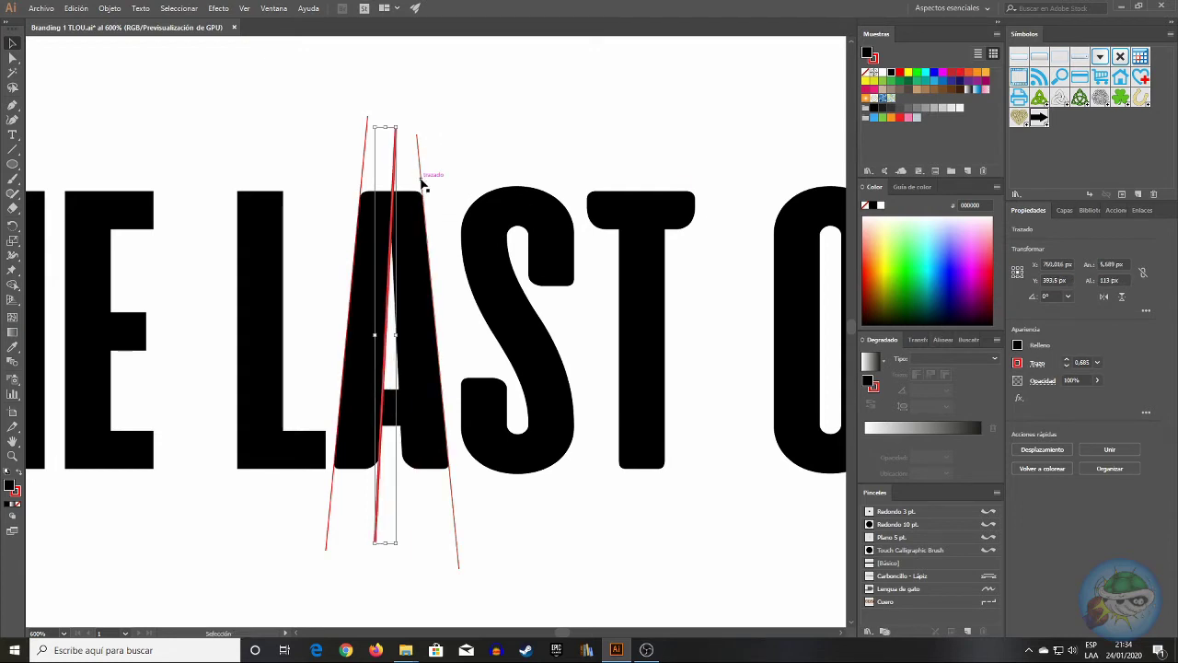
click(421, 184)
- Duplicate the right edge of the A's inner triangle in place as a separate line with the guide lines' red stroke
click(13, 57)
click(497, 83)
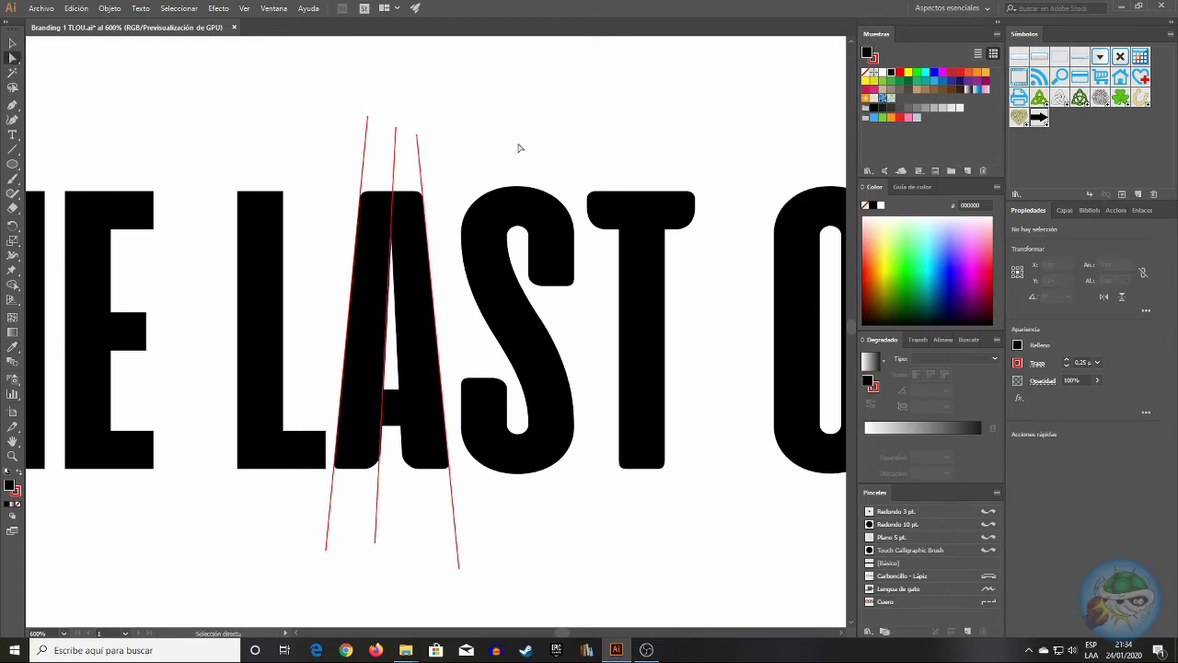
click(400, 365)
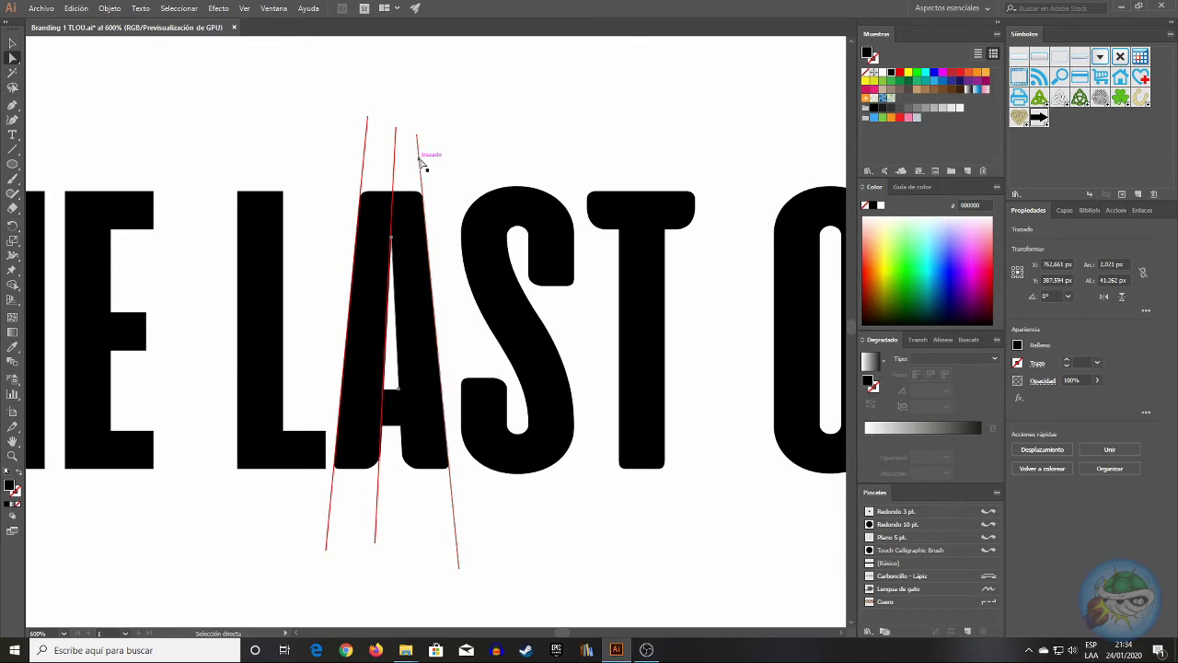
key(i)
key(x)
- Extend the inner-right red line past the A's top and bottom, match its stroke to the 0,25 pt guide lines, and deselect it
click(15, 46)
drag(402, 389, 408, 565)
drag(386, 238, 387, 120)
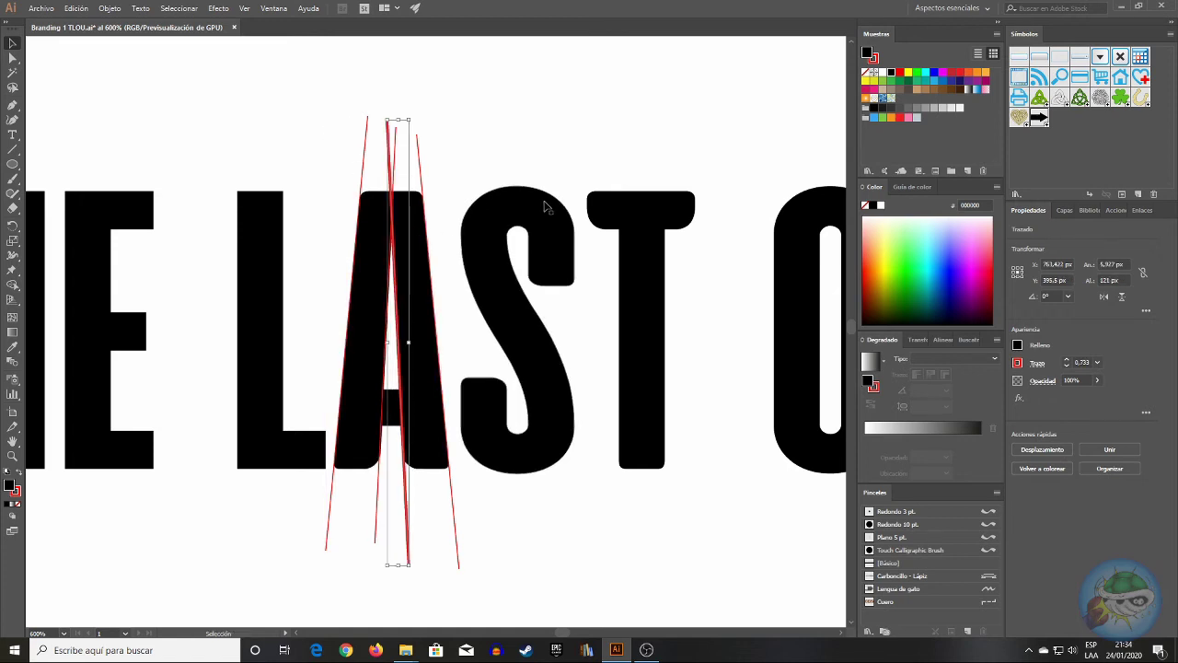
key(i)
click(362, 174)
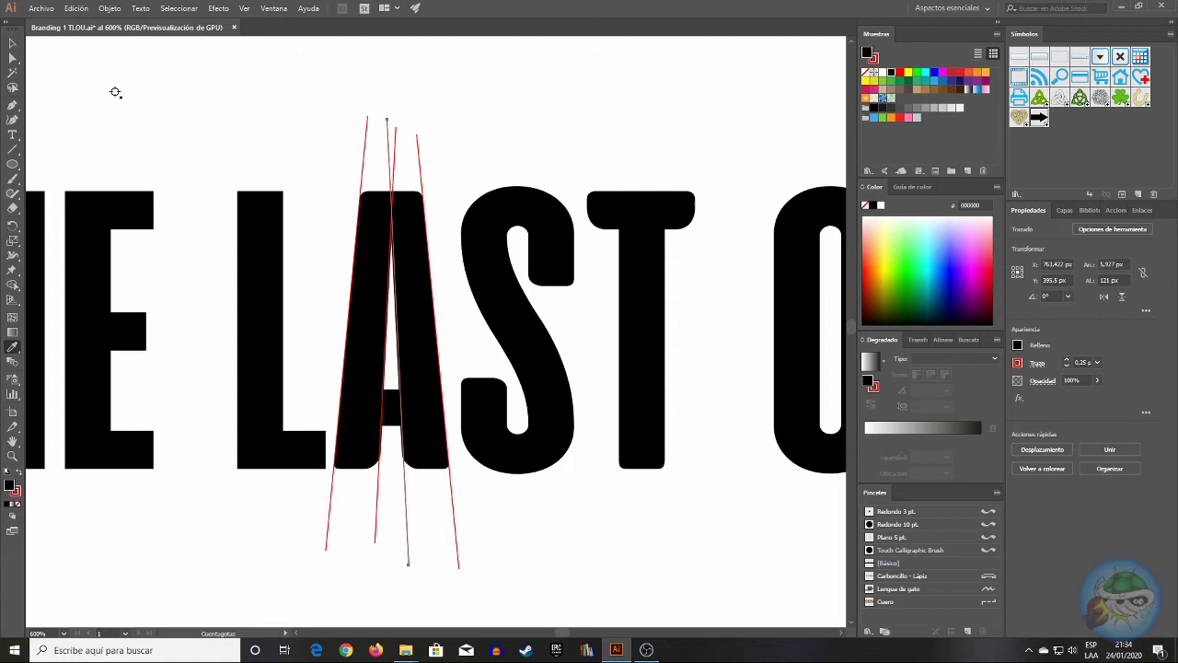
click(12, 45)
click(301, 102)
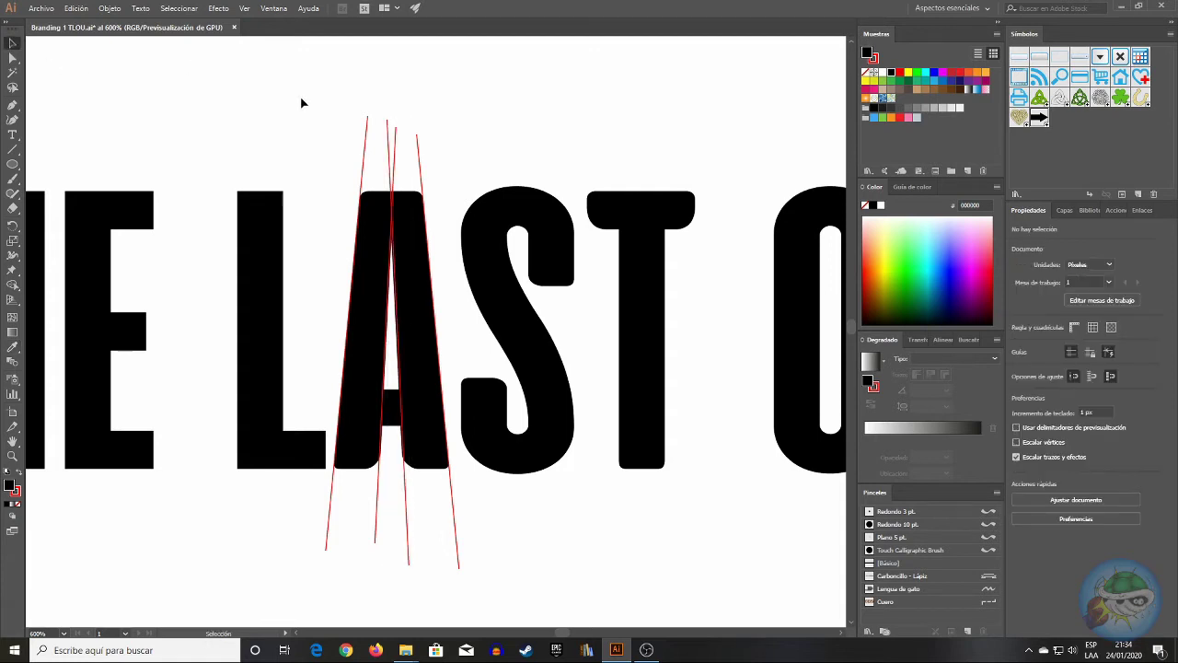
- Select the four slanted red guide lines around the A, thin their stroke to 0,15 pt, and deselect them
click(64, 633)
click(103, 376)
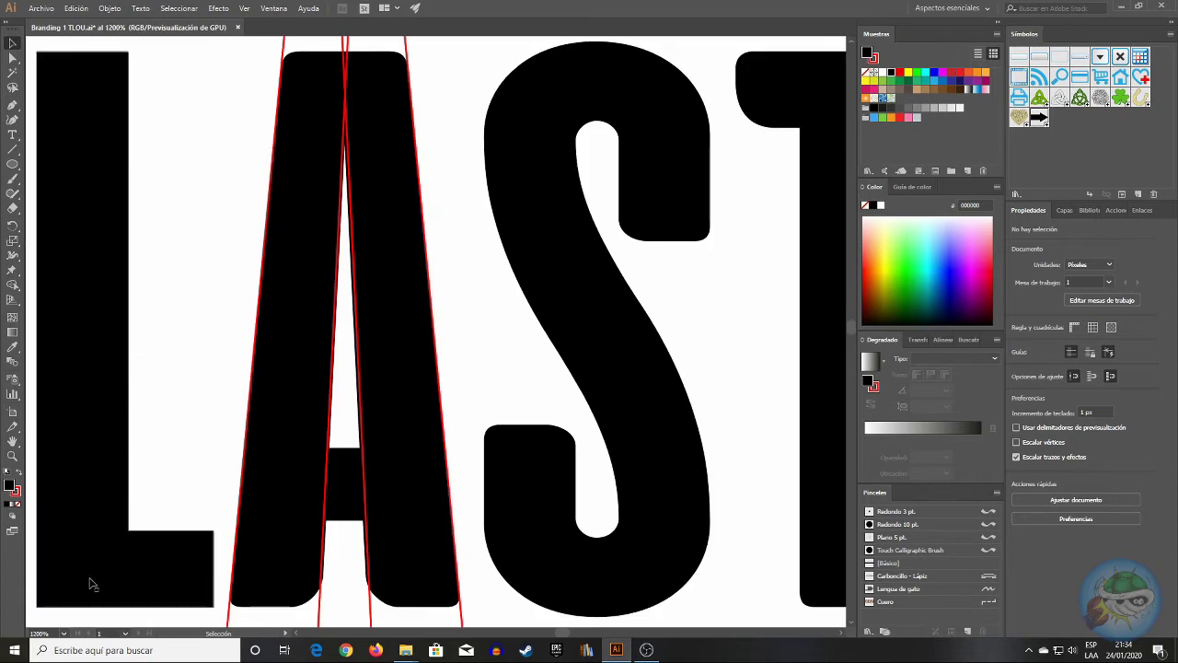
click(66, 634)
click(63, 633)
click(108, 366)
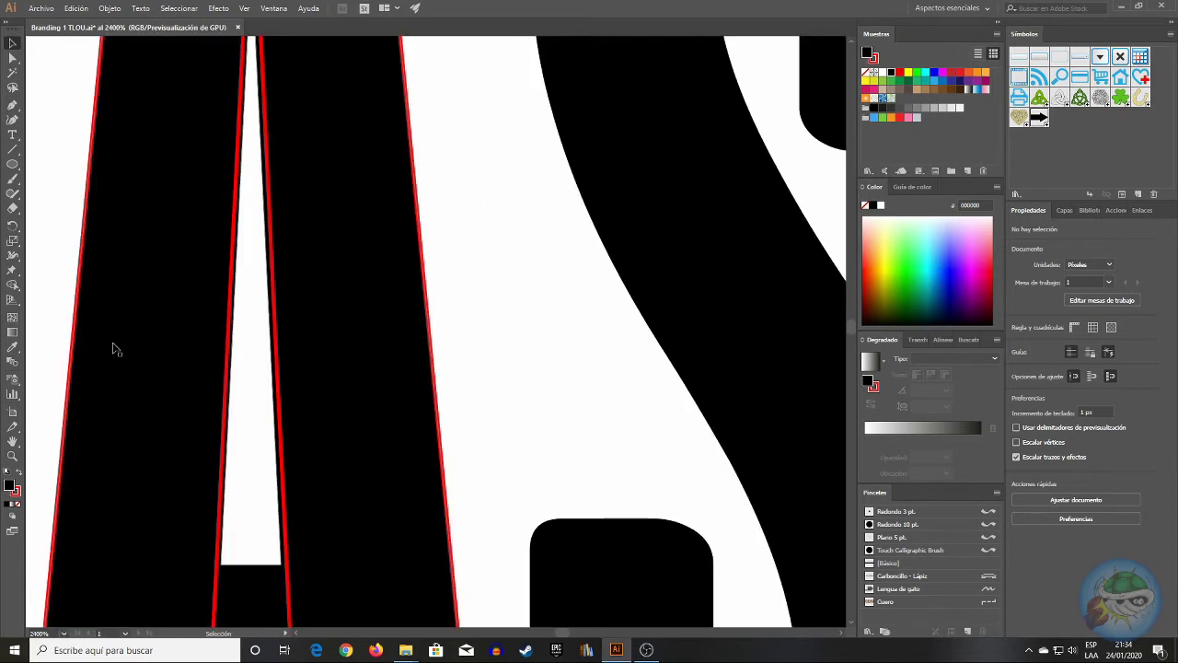
scroll(119, 343, up, 3)
scroll(119, 346, up, 8)
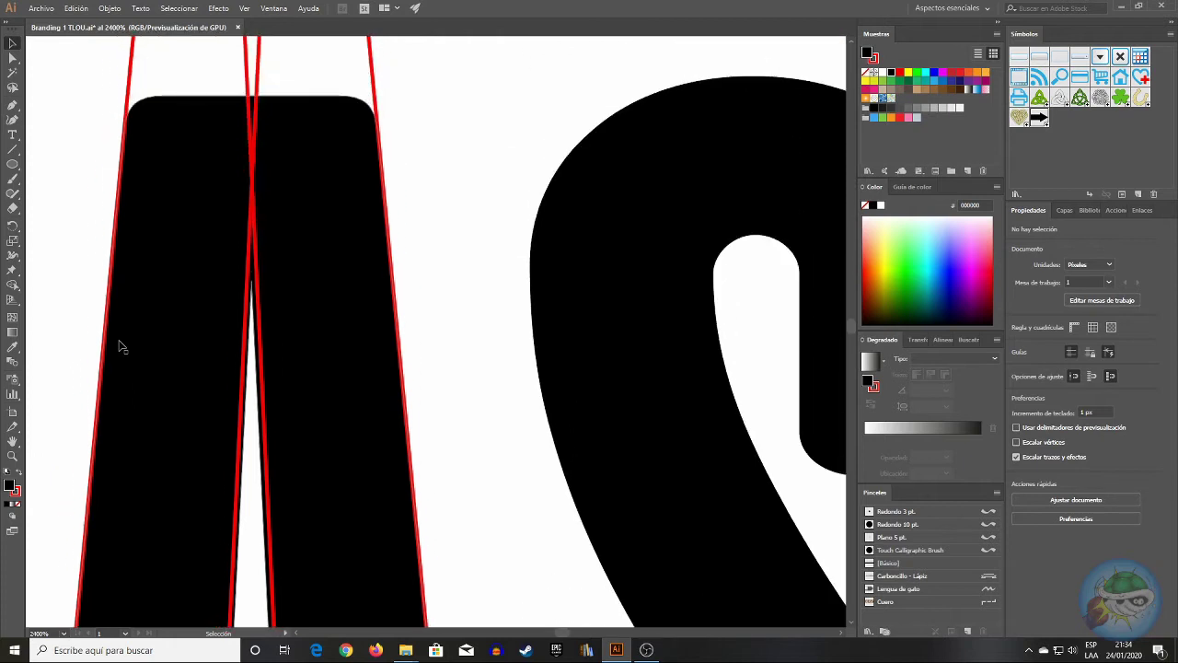
drag(99, 152, 534, 158)
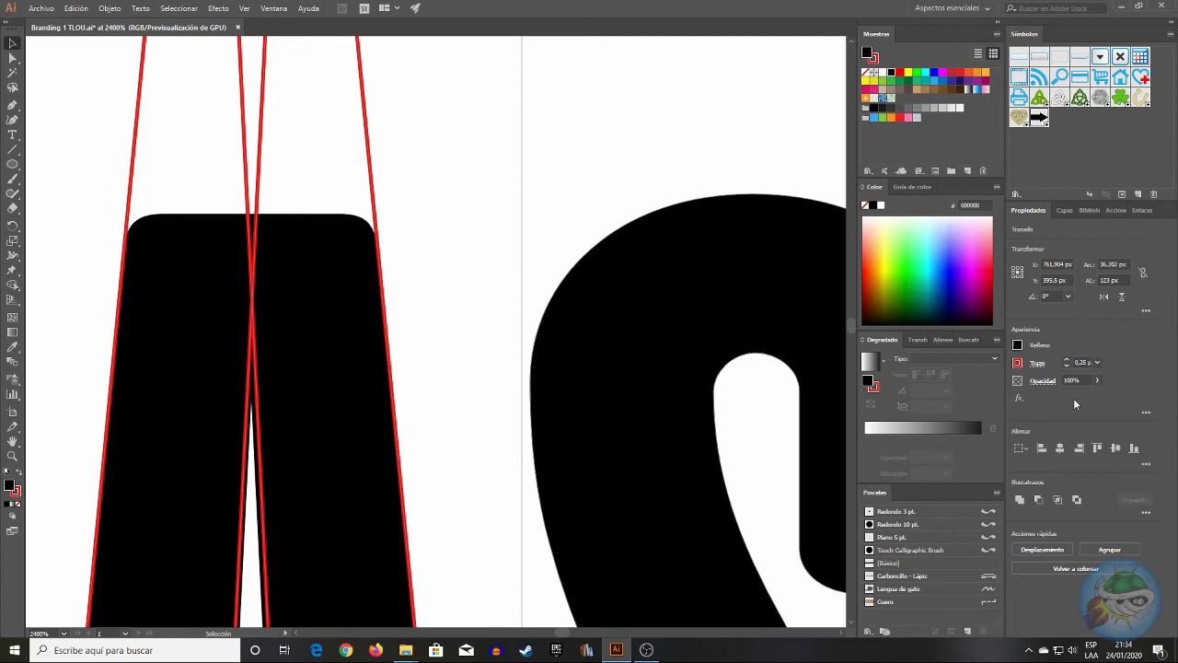
click(1083, 361)
text(0,15)
key(Return)
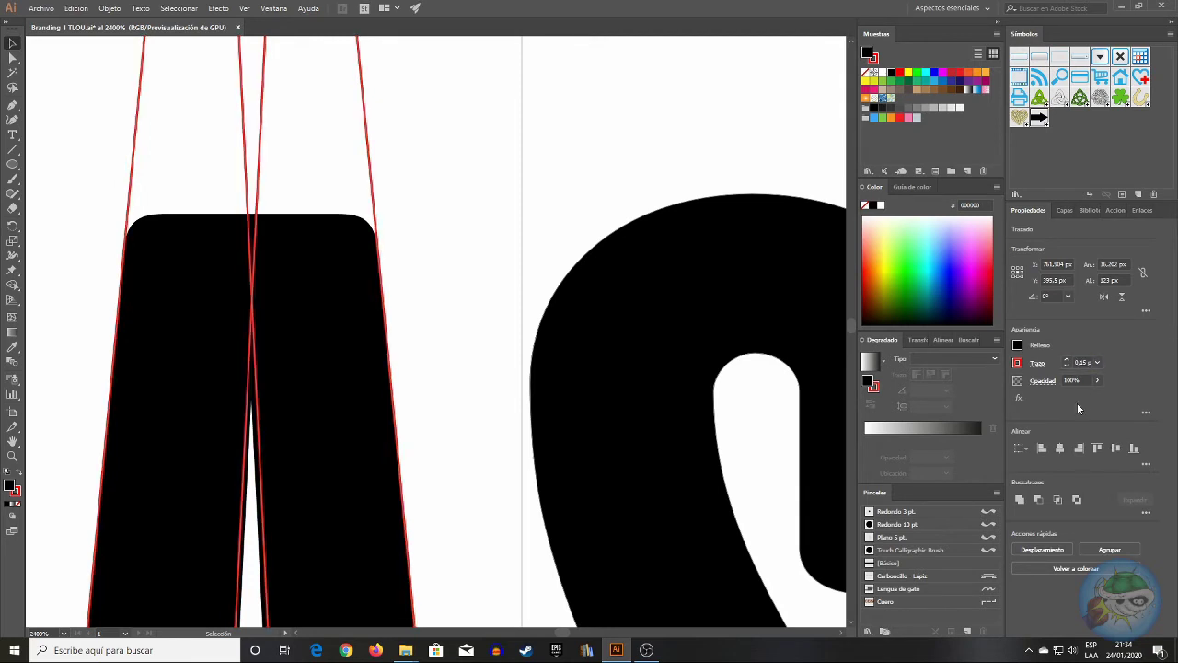
click(81, 258)
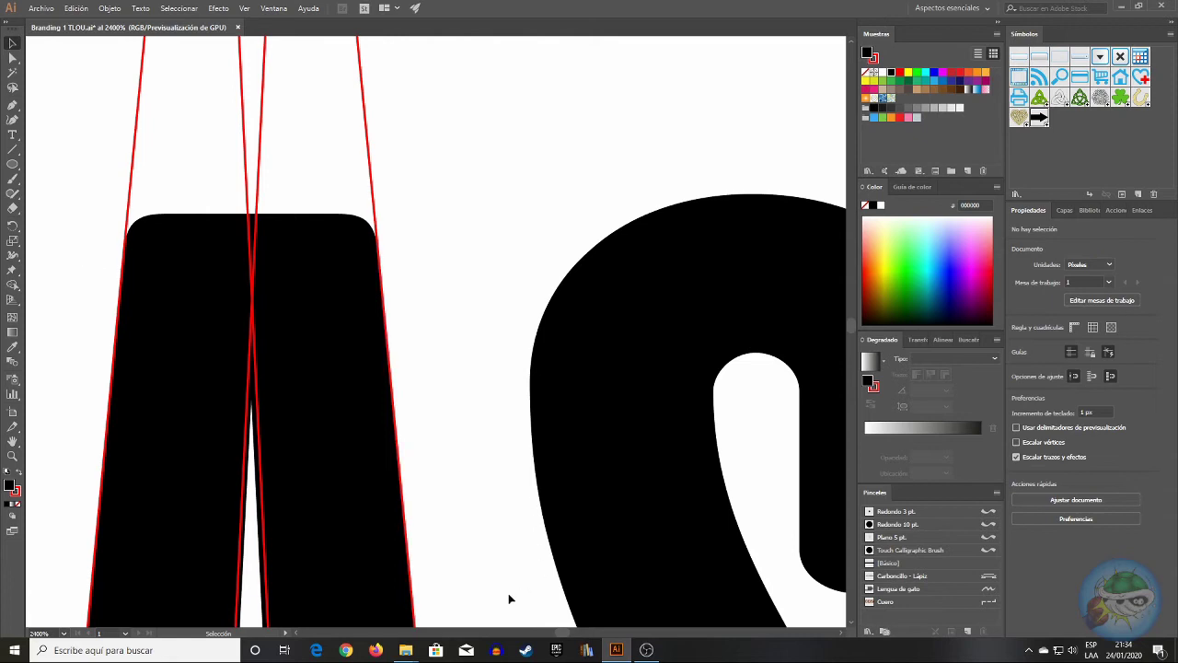
- Copy the Y position of the L's top-right corner, 354,389 px, to the anchor point at the A's rounded top-left corner
scroll(296, 635, left, 10)
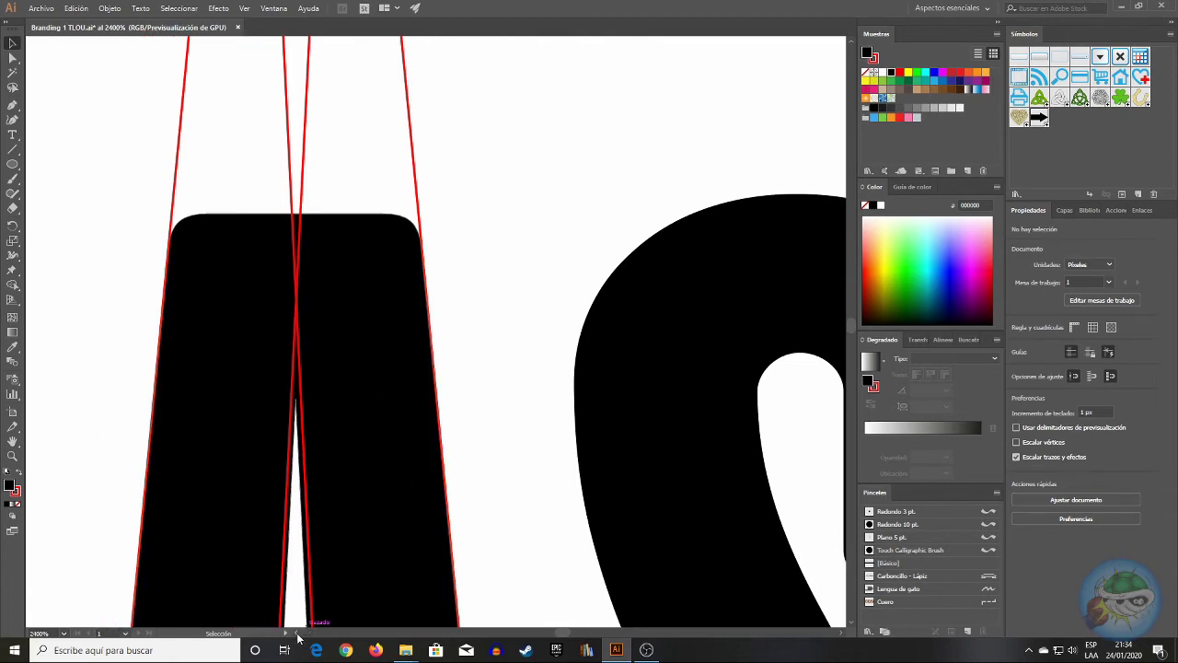
scroll(298, 637, left, 1)
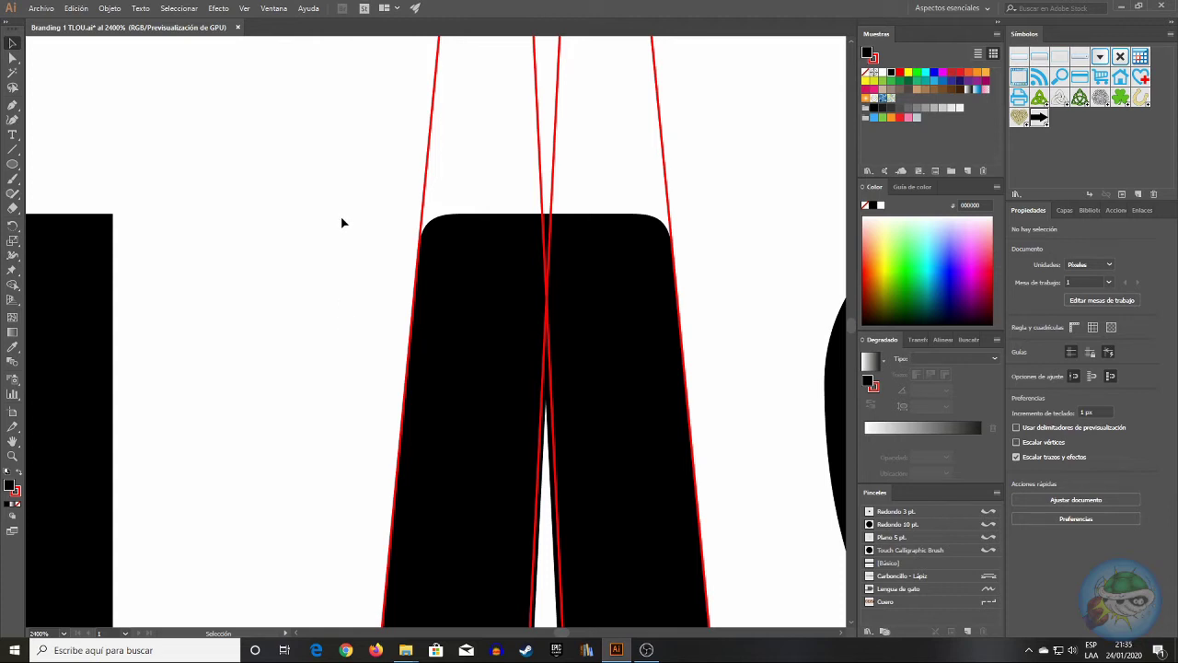
key(a)
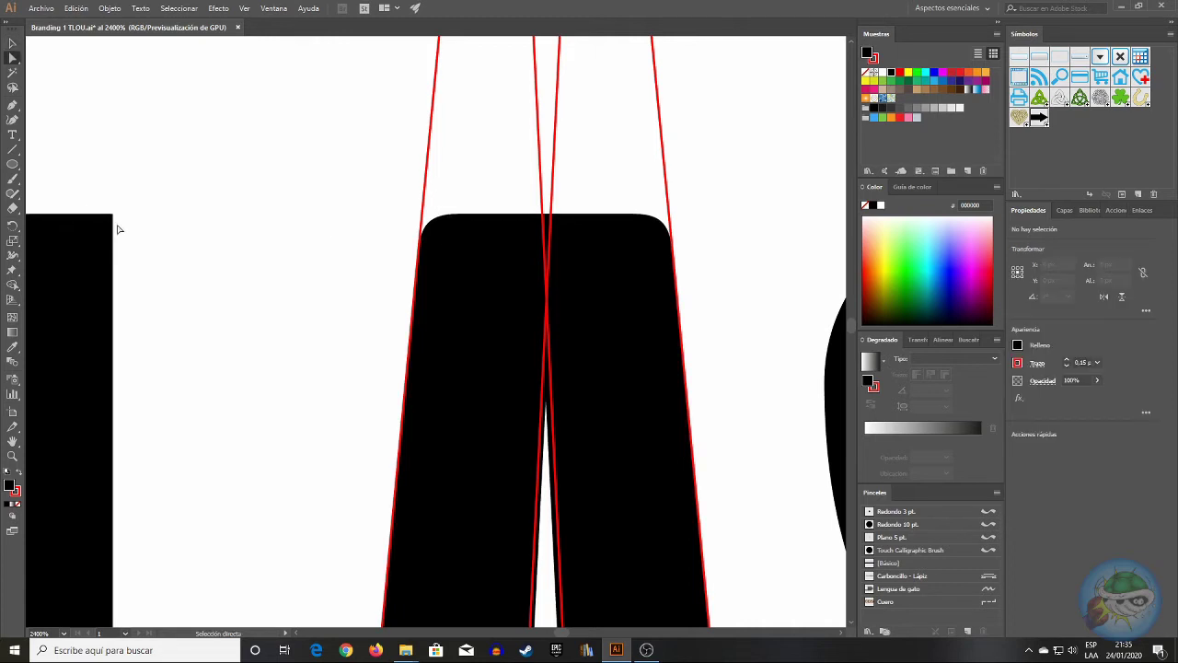
click(111, 215)
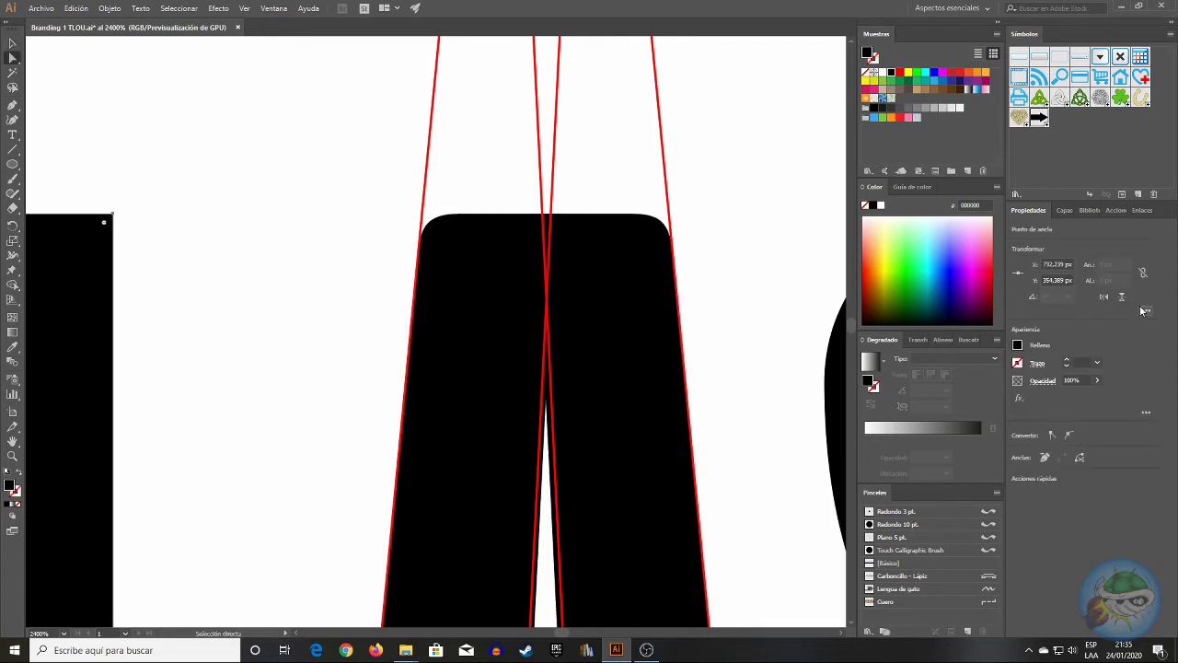
drag(1043, 280, 1088, 282)
click(763, 228)
drag(456, 219, 461, 221)
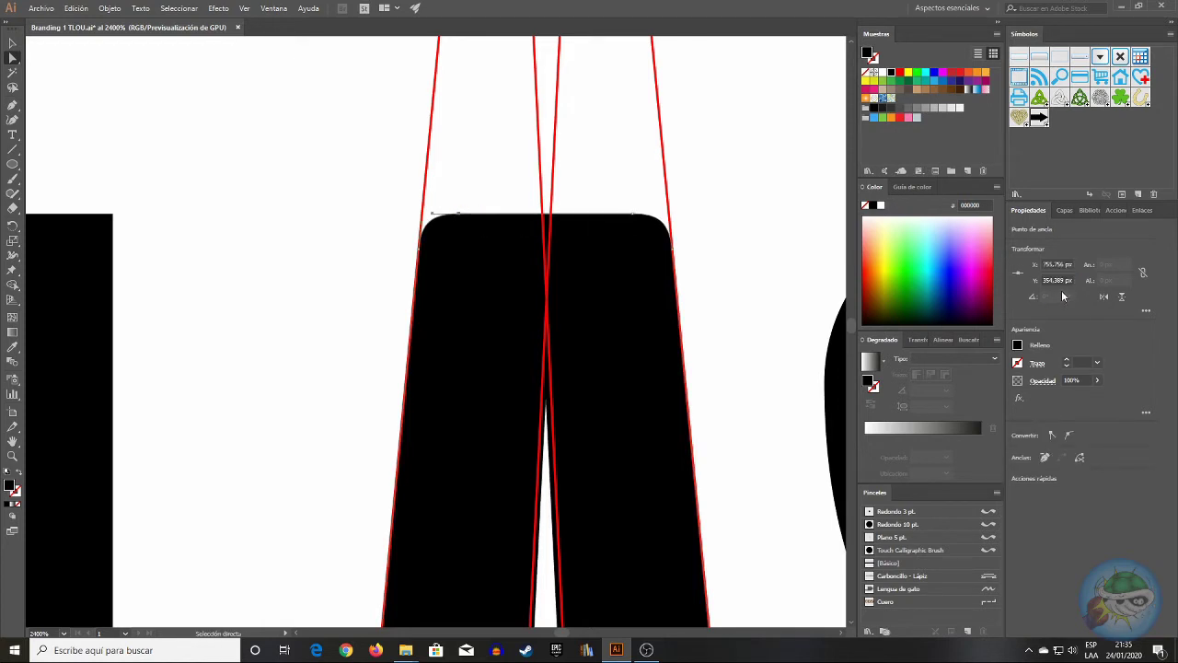
click(1045, 280)
click(1074, 284)
key(Return)
click(464, 180)
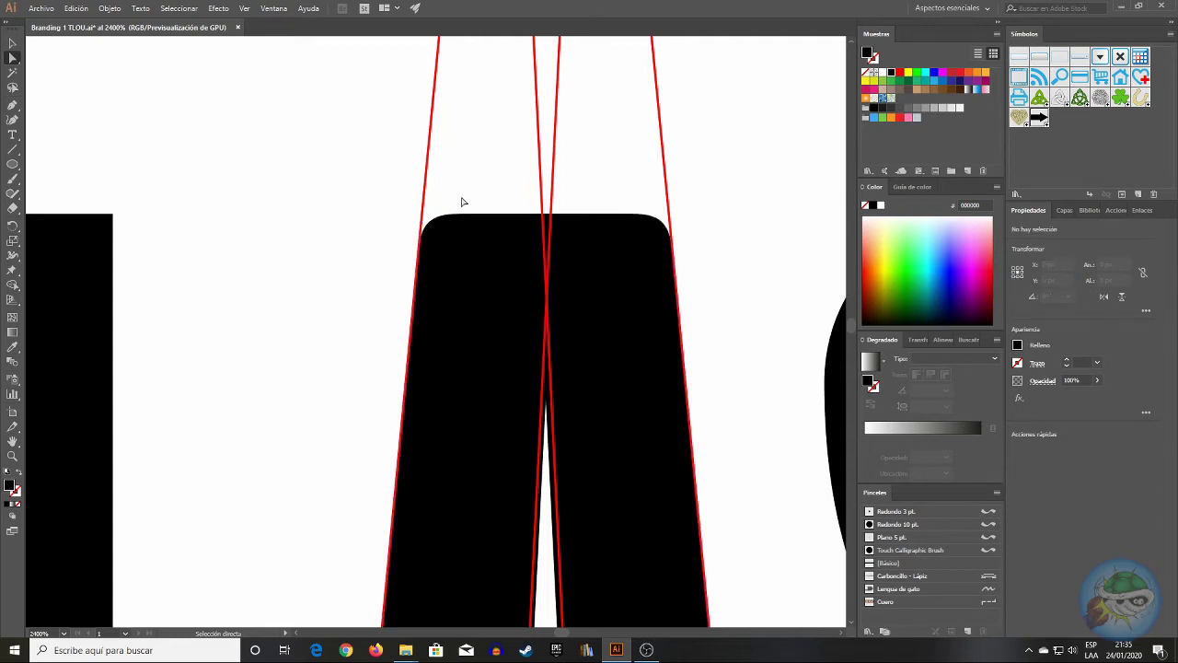
- Set the A's own stroke to 0,15 pt and deselect the letter
click(460, 213)
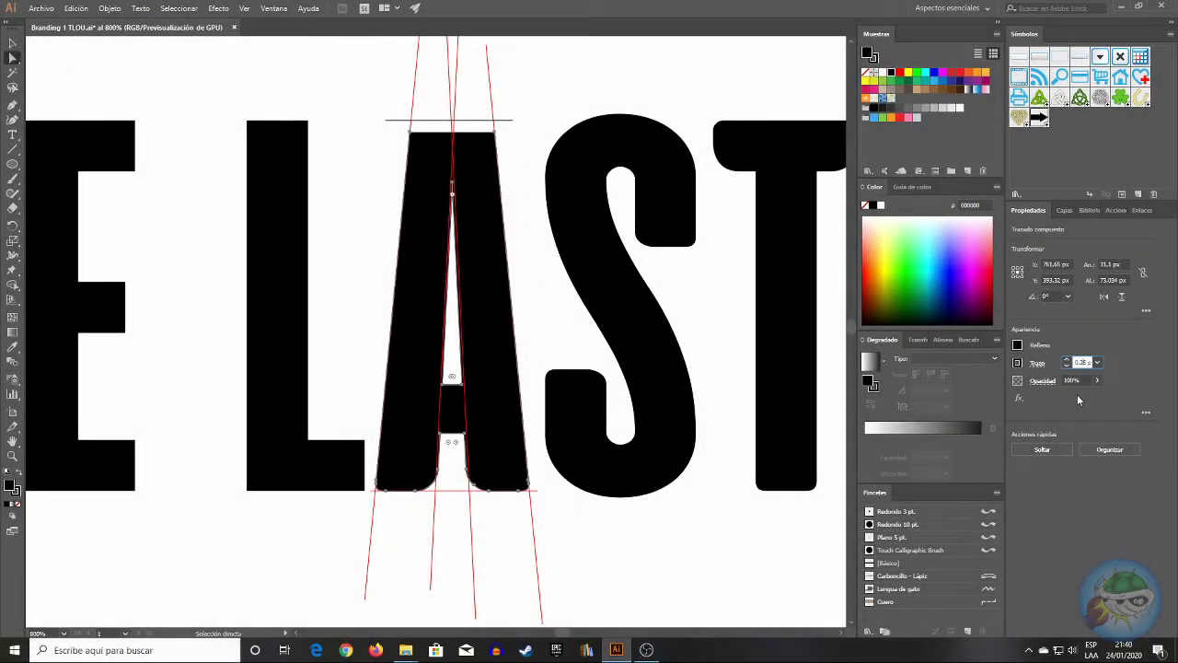
click(1079, 399)
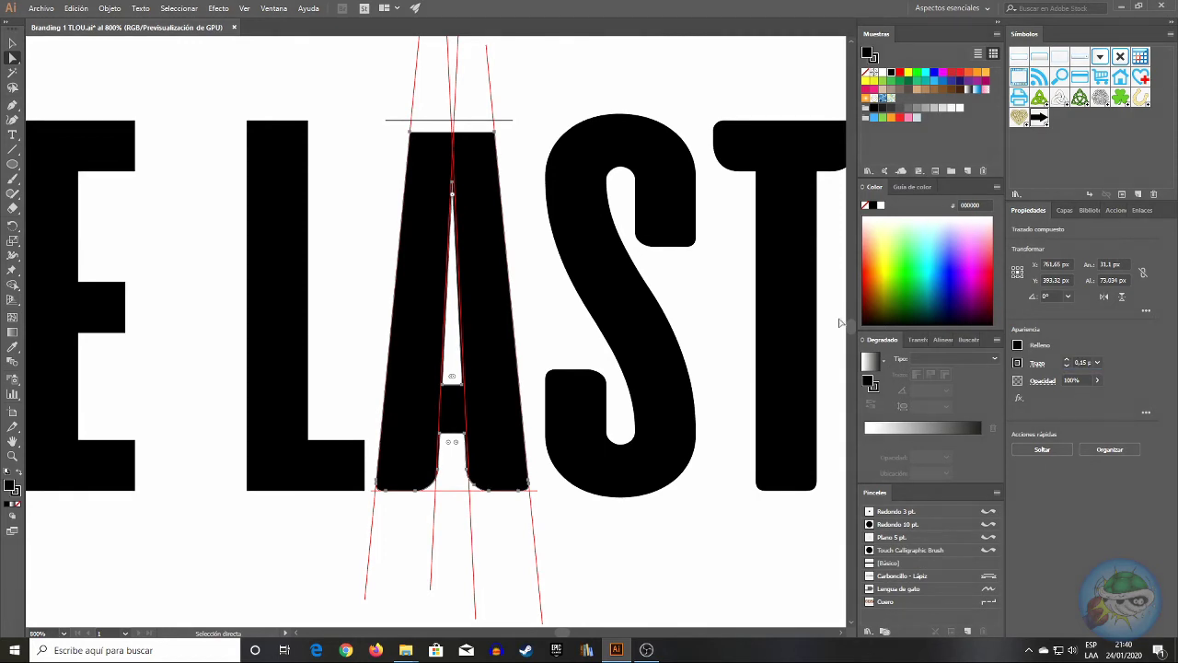
click(335, 226)
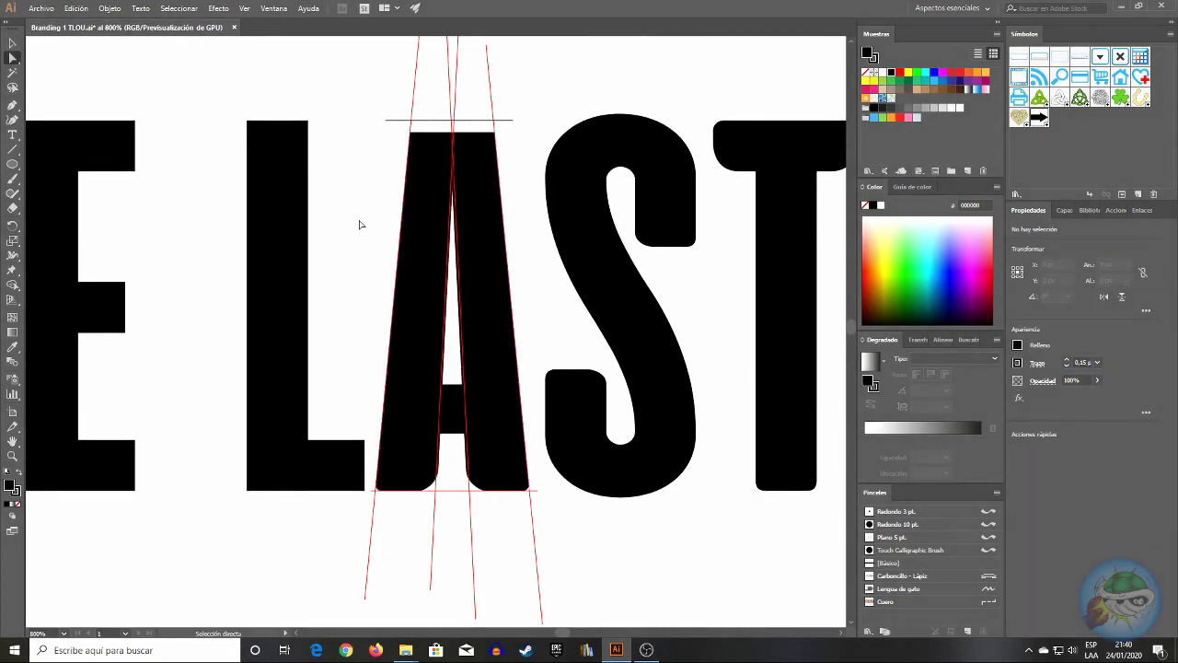
- Select the A together with its guide lines and merge the letter's regions out to the guides with Shape Builder
key(v)
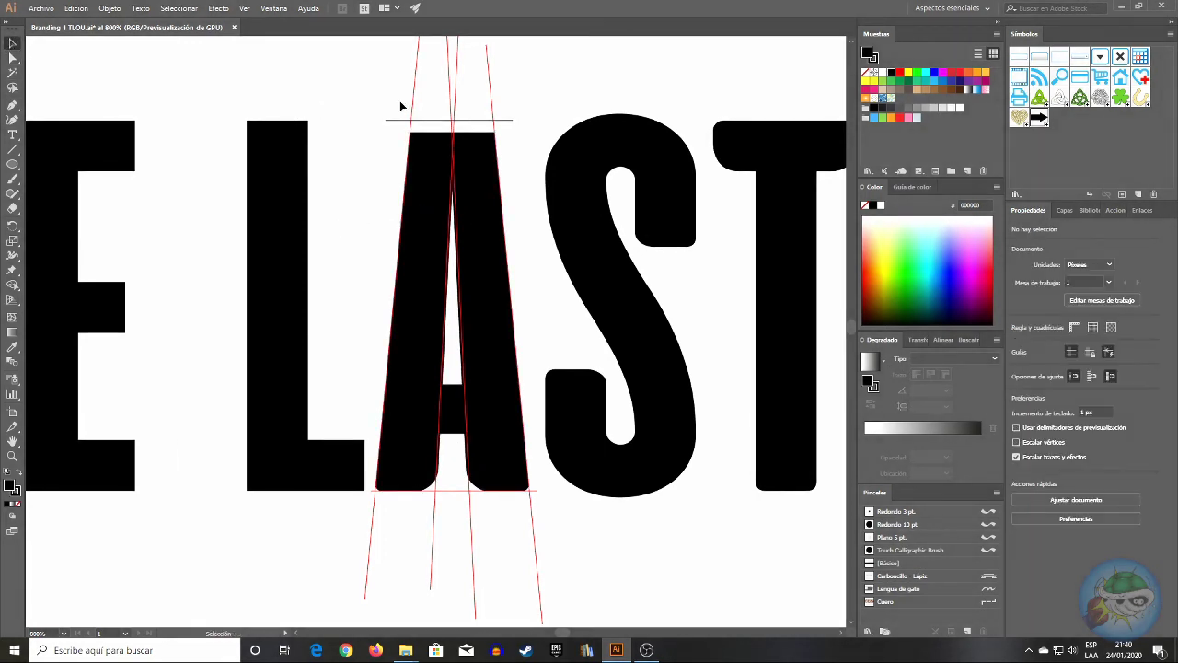
drag(401, 90, 522, 603)
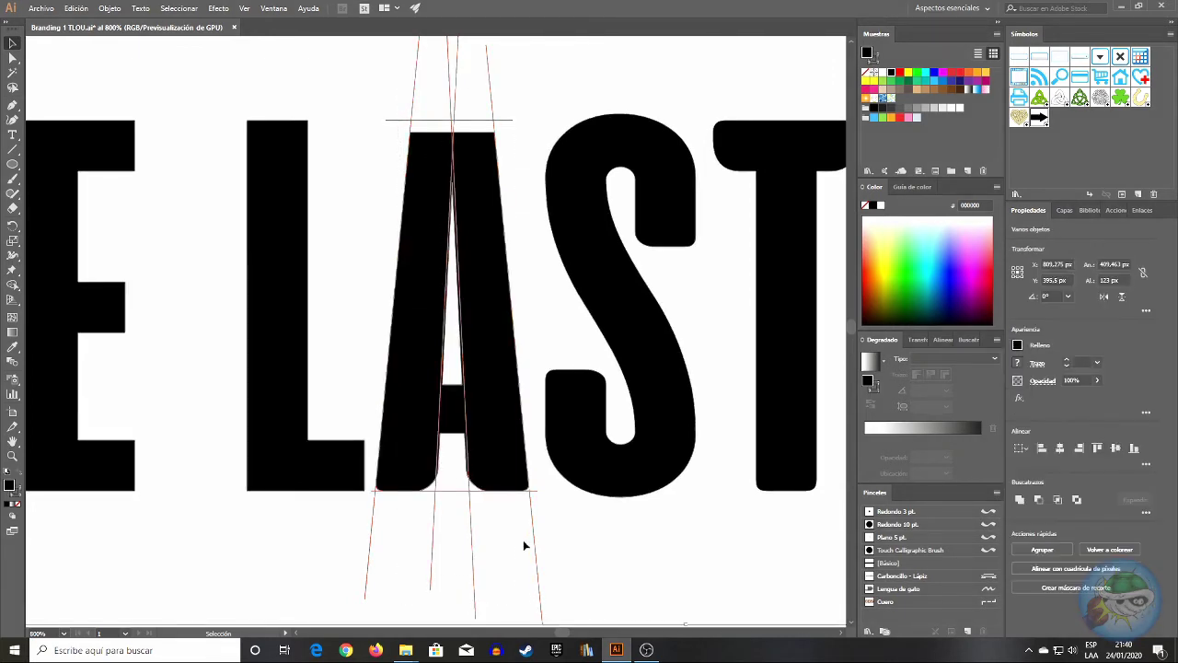
click(13, 284)
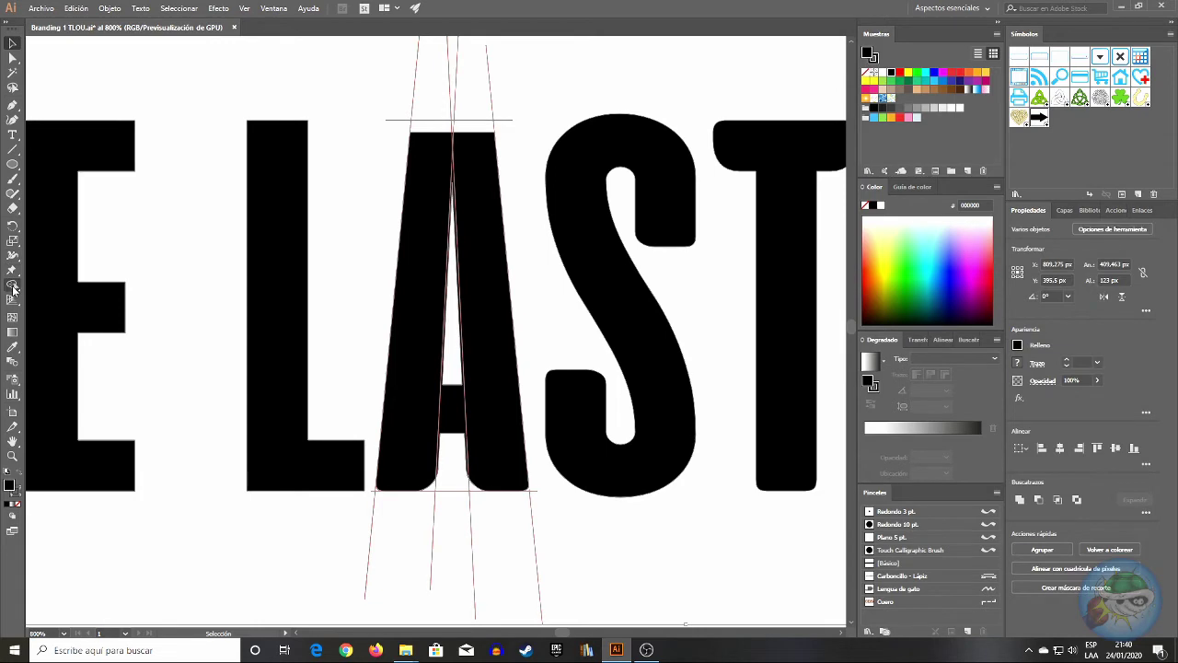
mouse_move(427, 136)
mouse_down()
mouse_move(475, 134)
mouse_move(448, 152)
mouse_up()
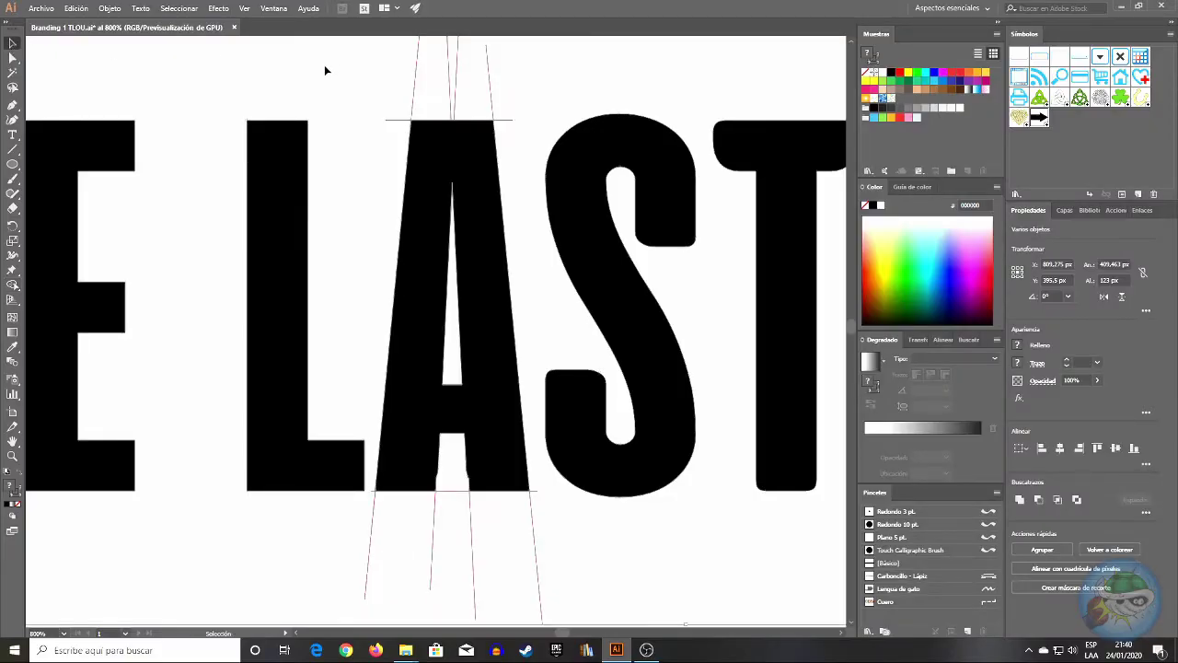
- Inspect the A's lower inner corners, undo the Shape Builder merges, and try Shape Builder on the gap below the crossbar
drag(401, 73, 515, 587)
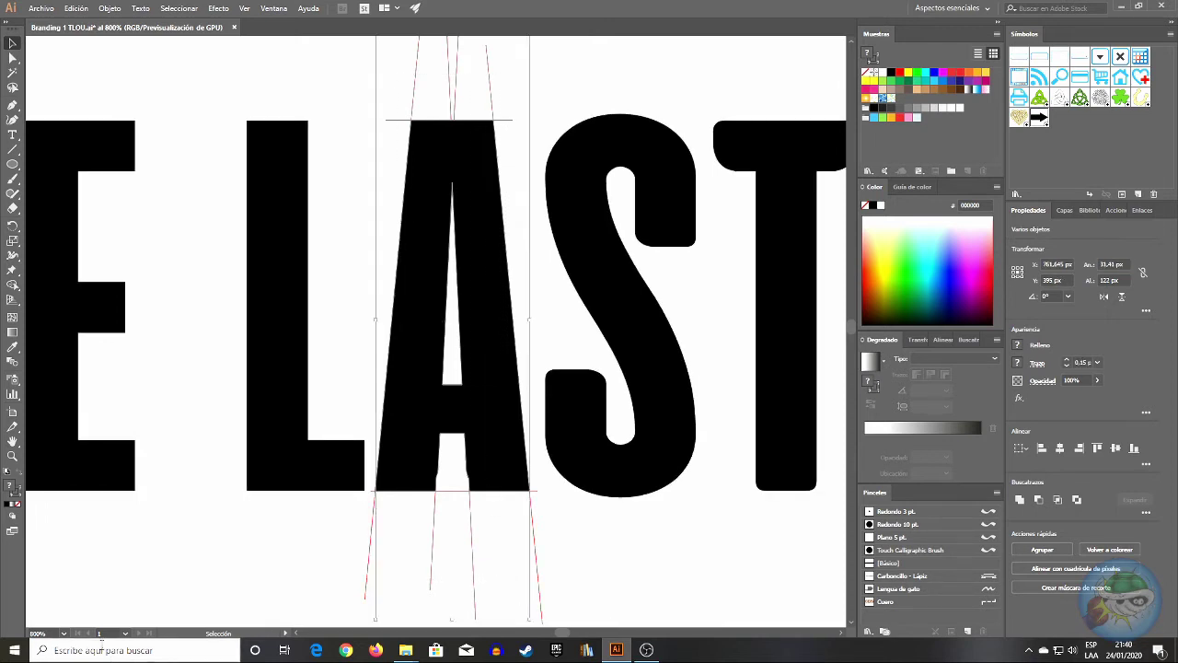
click(64, 633)
click(106, 357)
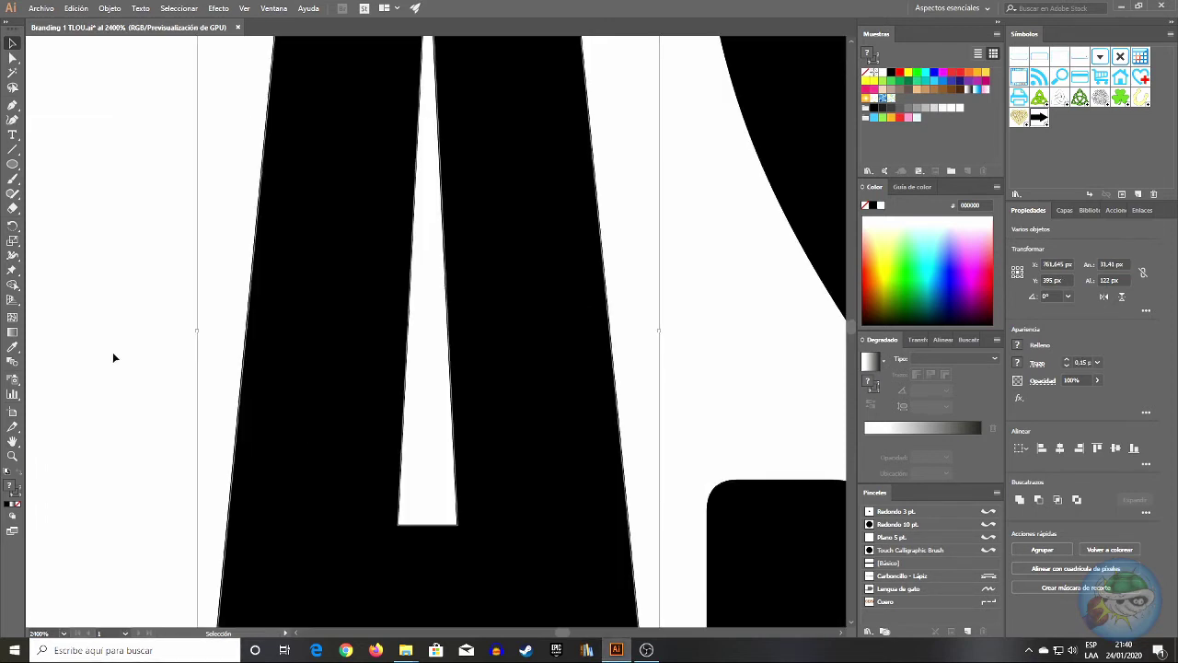
scroll(503, 426, down, 5)
scroll(419, 453, down, 2)
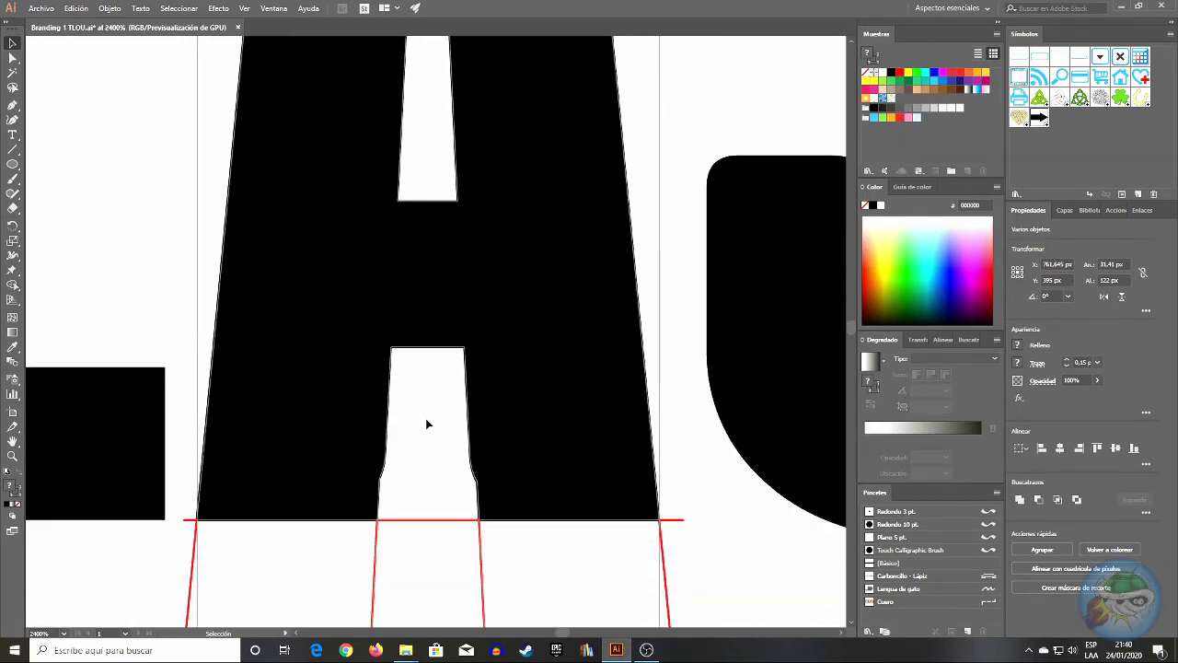
key(ctrl+z)
key(ctrl+z)
key(ctrl+z)
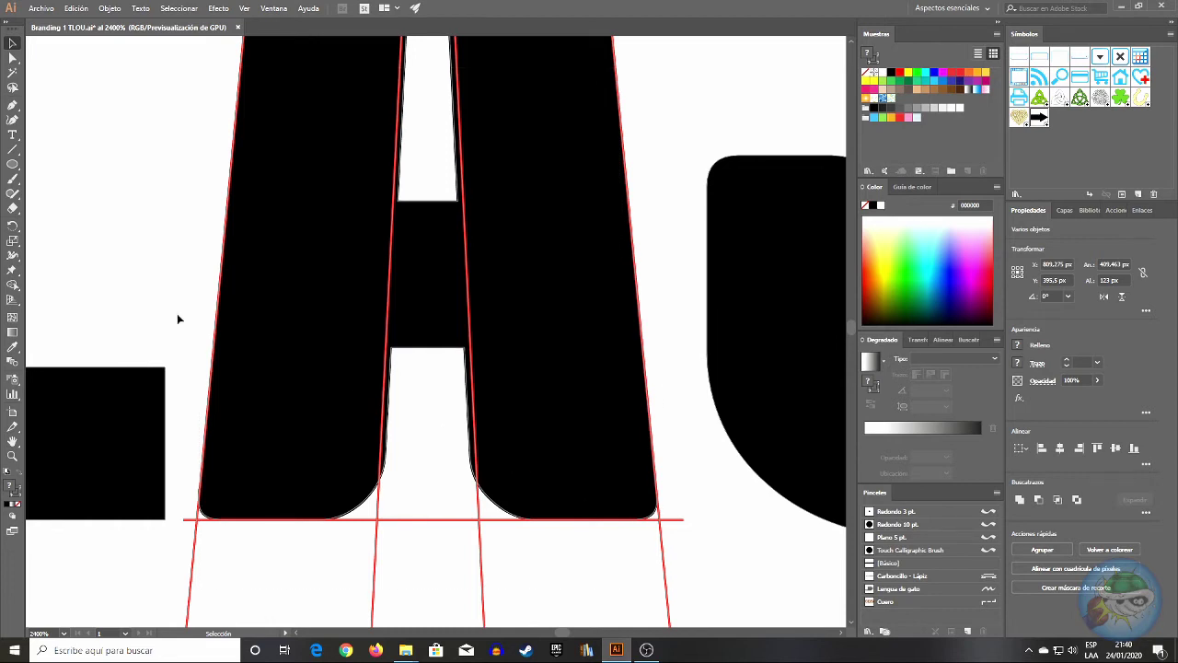
click(12, 285)
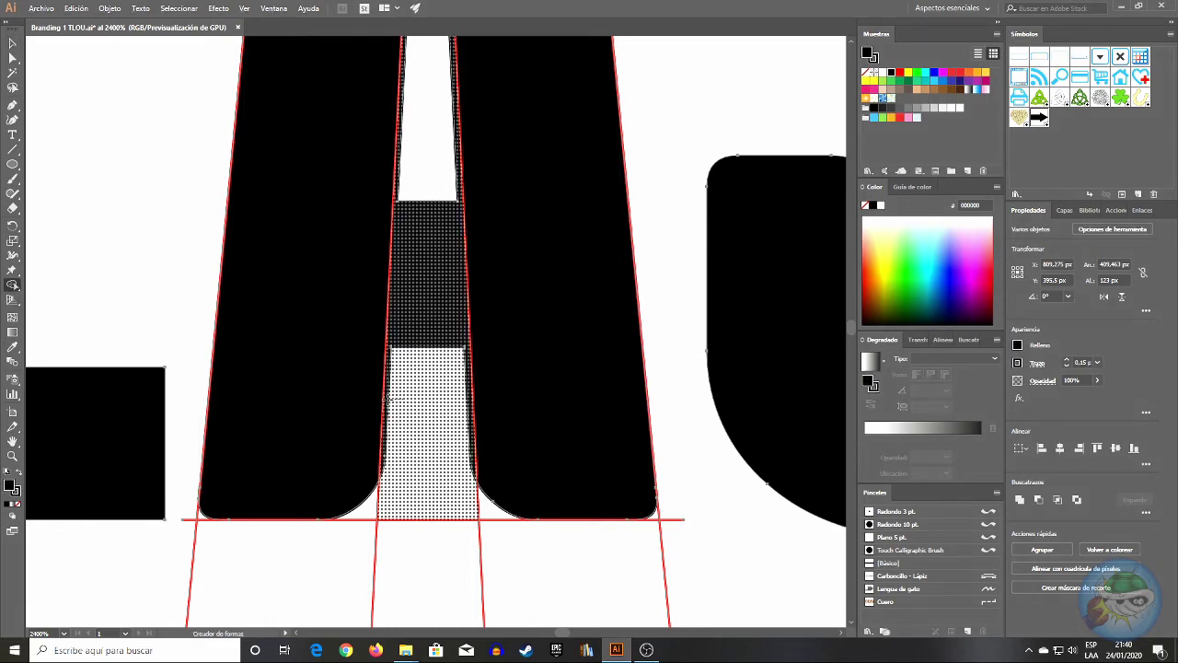
click(413, 387)
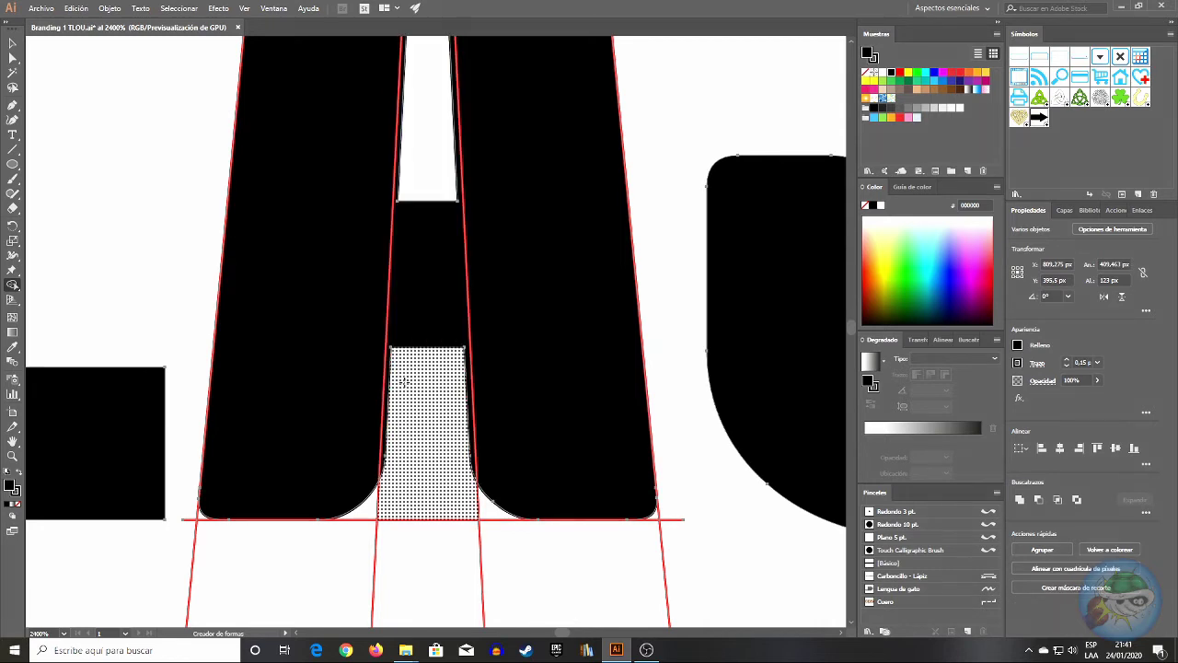
- Select the bottom-left anchor point of the A's inner triangle and nudge it one increment left and back
key(a)
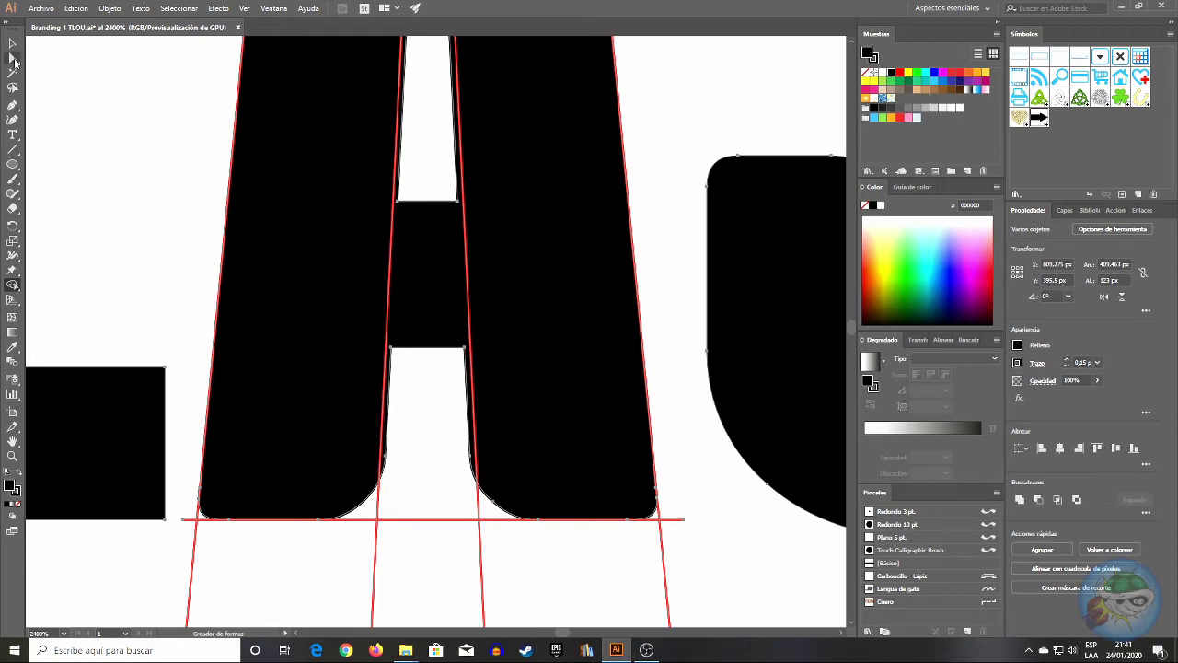
click(206, 126)
click(396, 199)
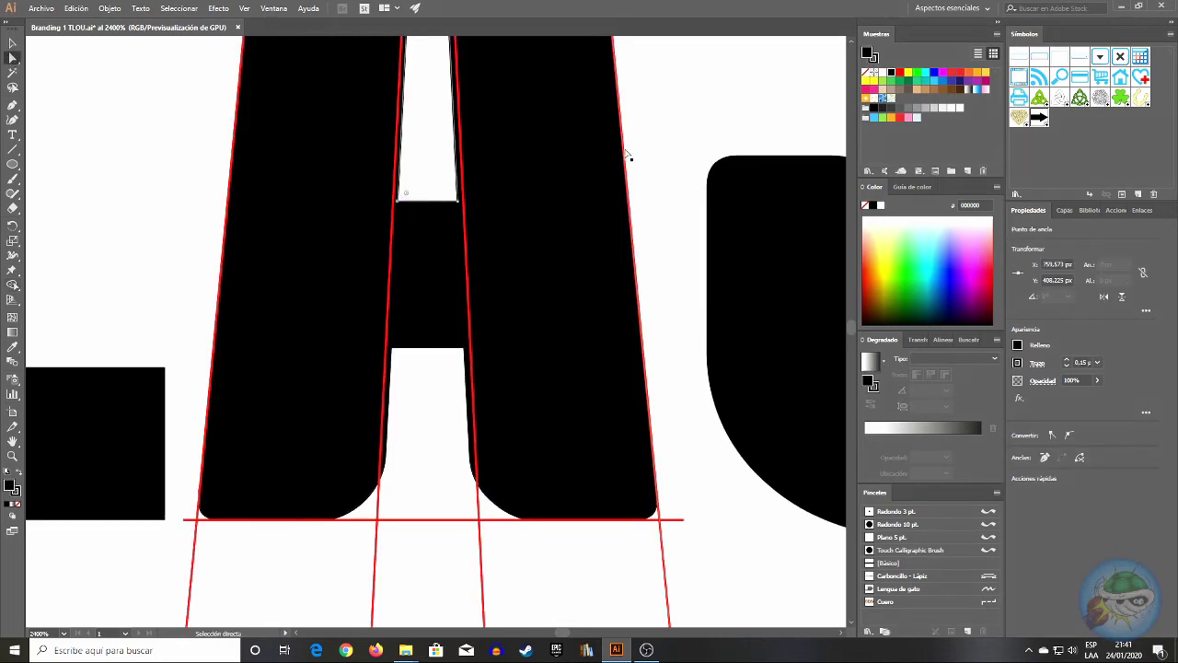
key(Left)
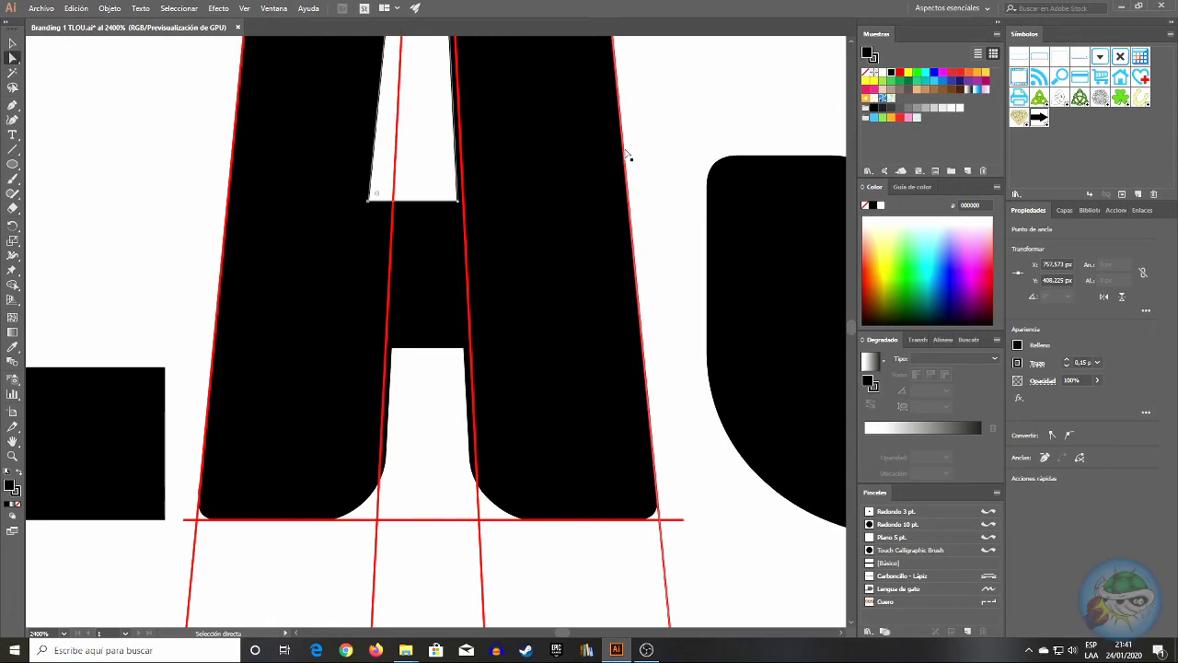
key(Right)
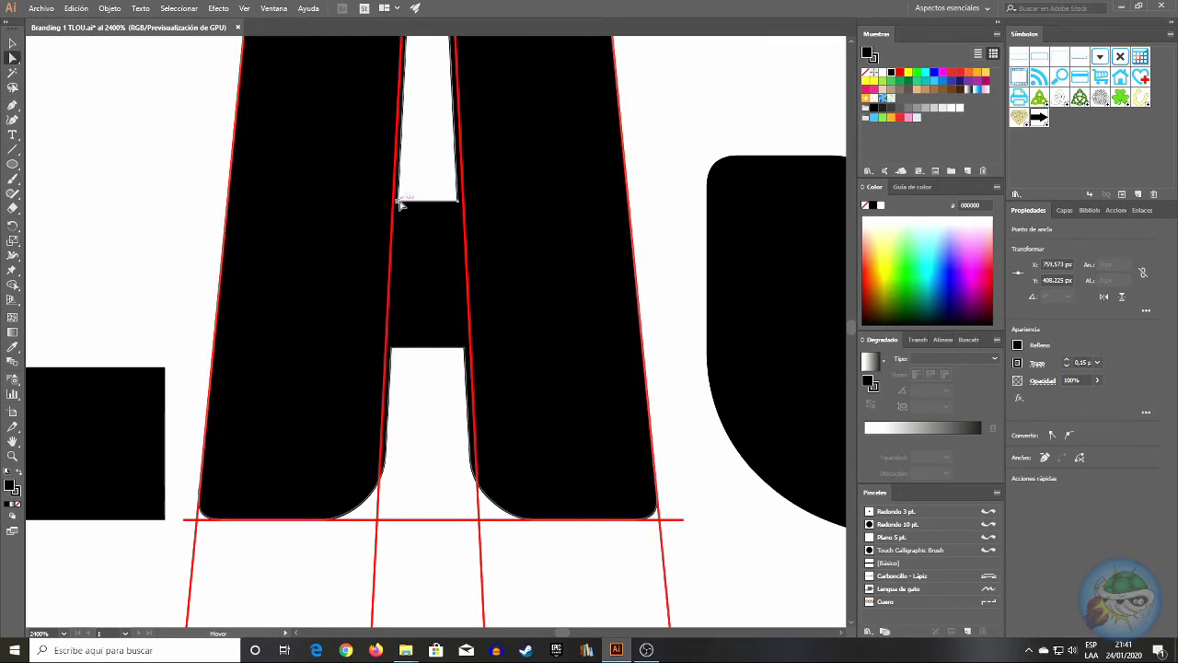
- Shift the inner triangle's bottom-left anchor point outward by setting its X to 759,5, 759,3 and finally 759,1 px
click(1071, 265)
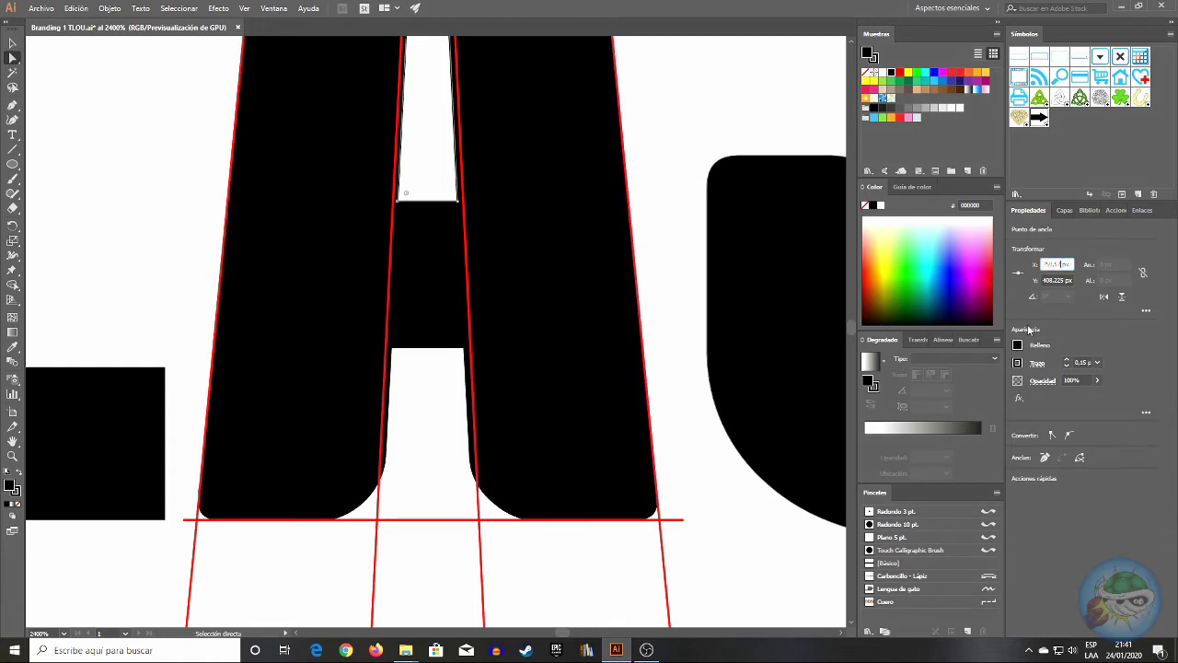
text(759,5)
key(Return)
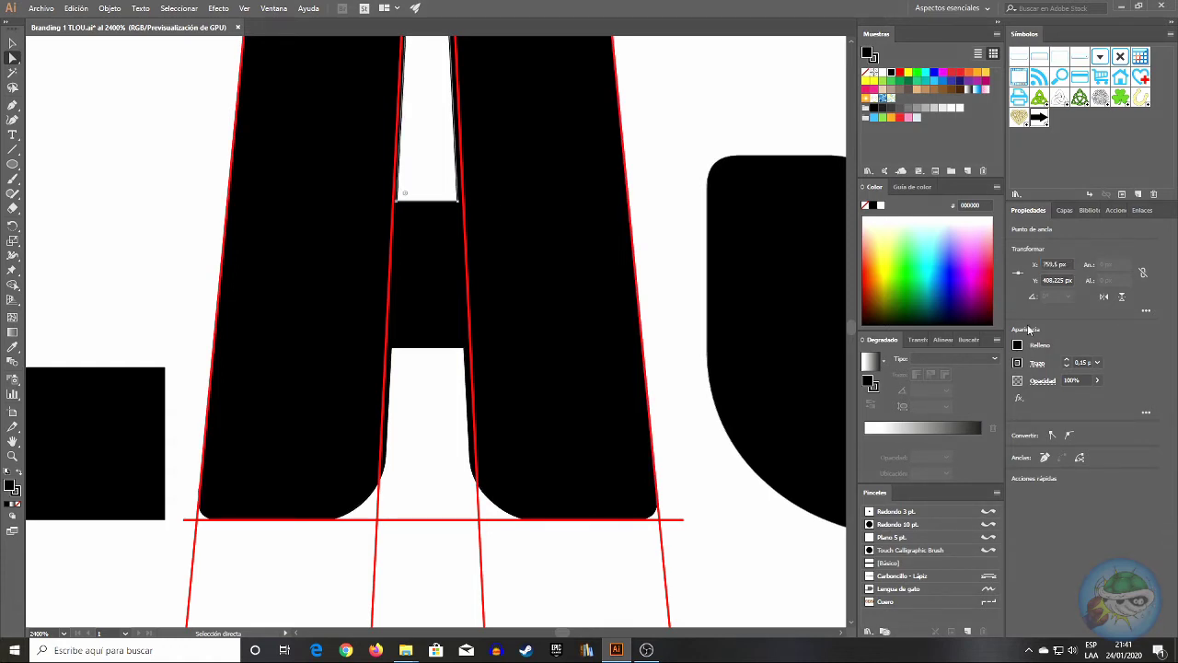
click(1055, 264)
text(759,3)
key(Return)
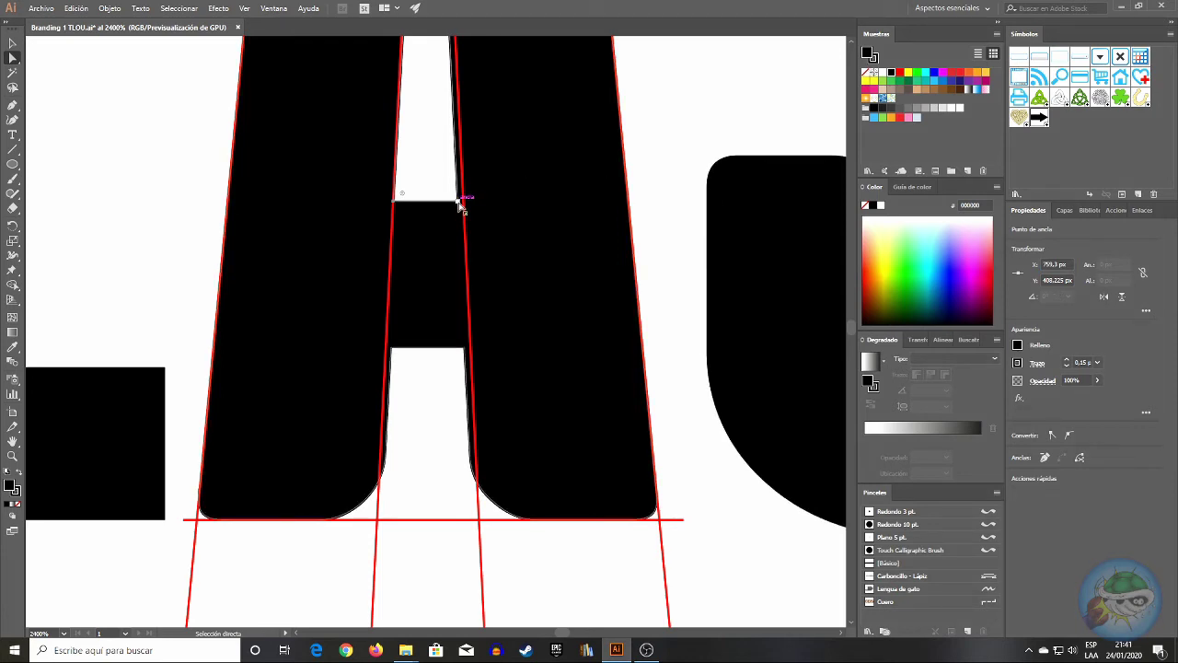
click(1055, 264)
text(759,1)
key(Return)
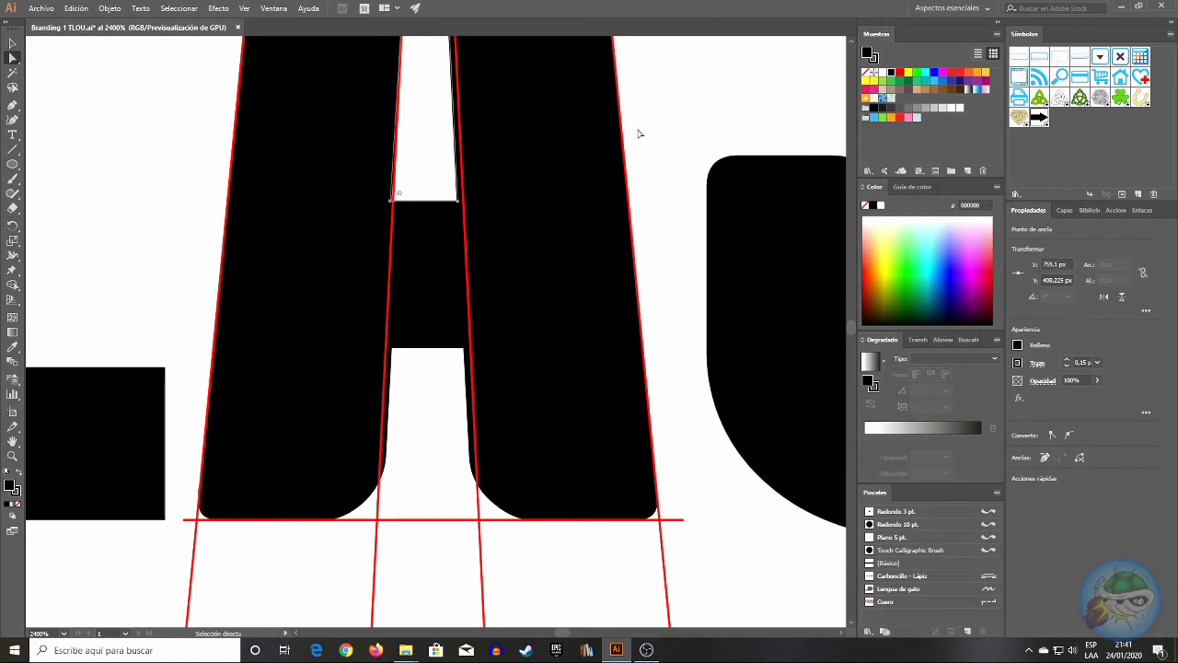
- Set the X position of the inner triangle's bottom-right anchor point to 763,9 px
click(459, 200)
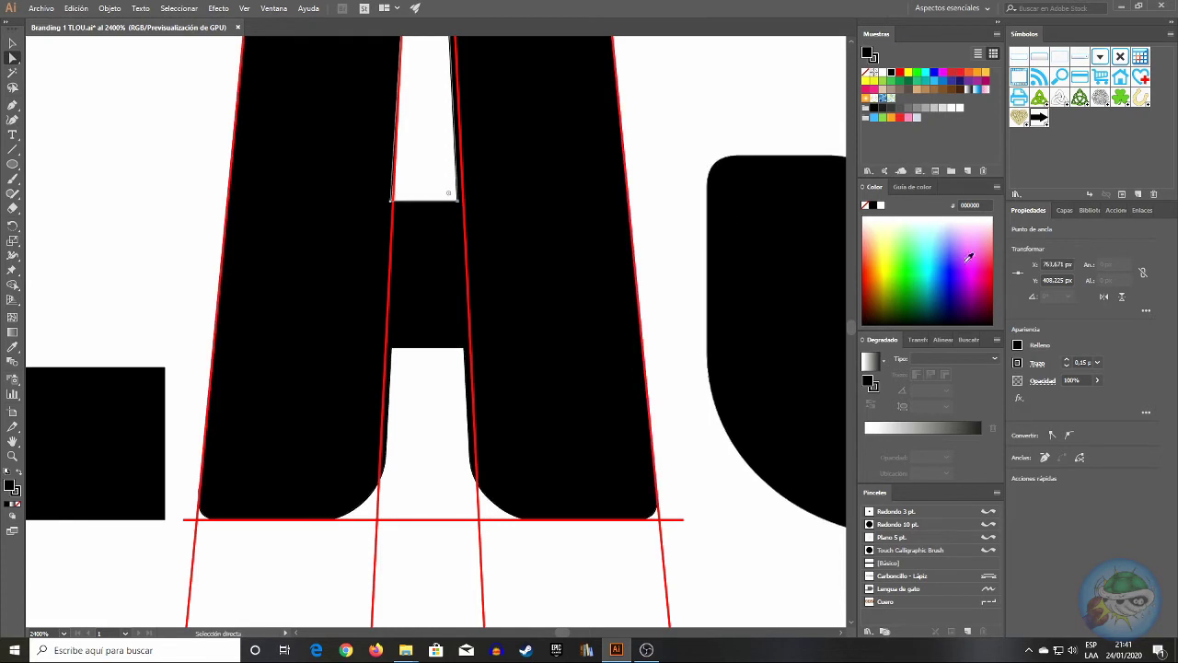
click(1066, 268)
key(BackSpace)
key(BackSpace)
text(9)
key(Return)
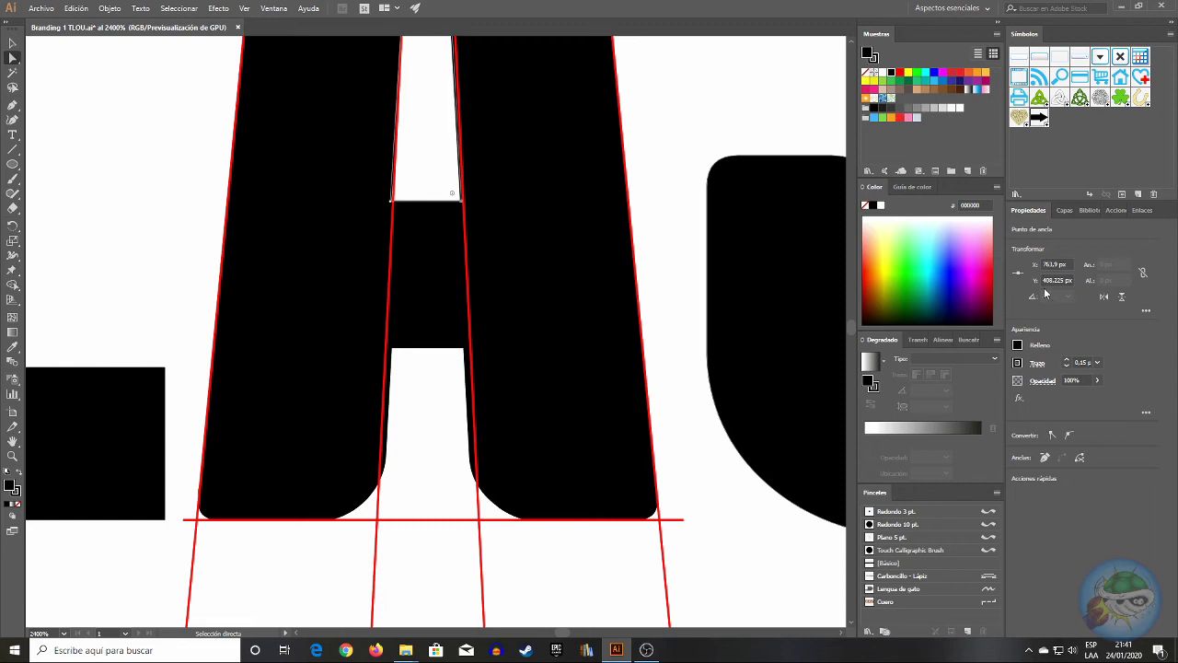
- Set the inner triangle's bottom-right anchor to X 764,1 px and adjust the X position of the lower gap's top-left anchor
click(1057, 265)
key(Return)
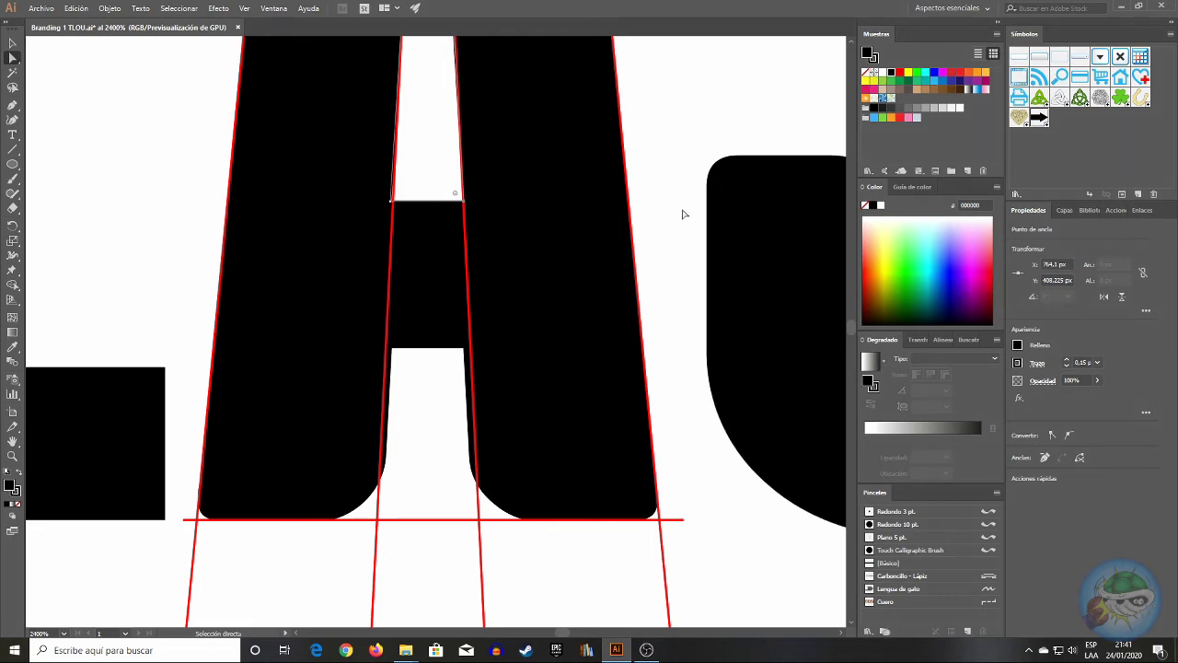
click(392, 350)
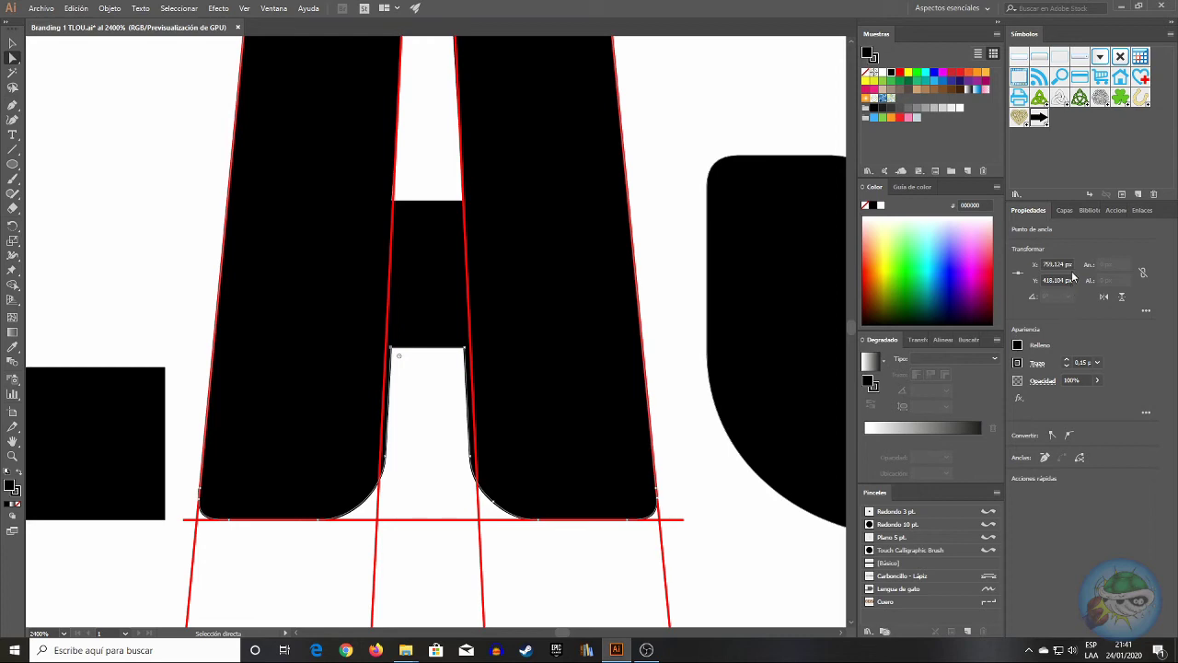
click(1061, 265)
key(BackSpace)
key(BackSpace)
key(BackSpace)
text(58)
key(Return)
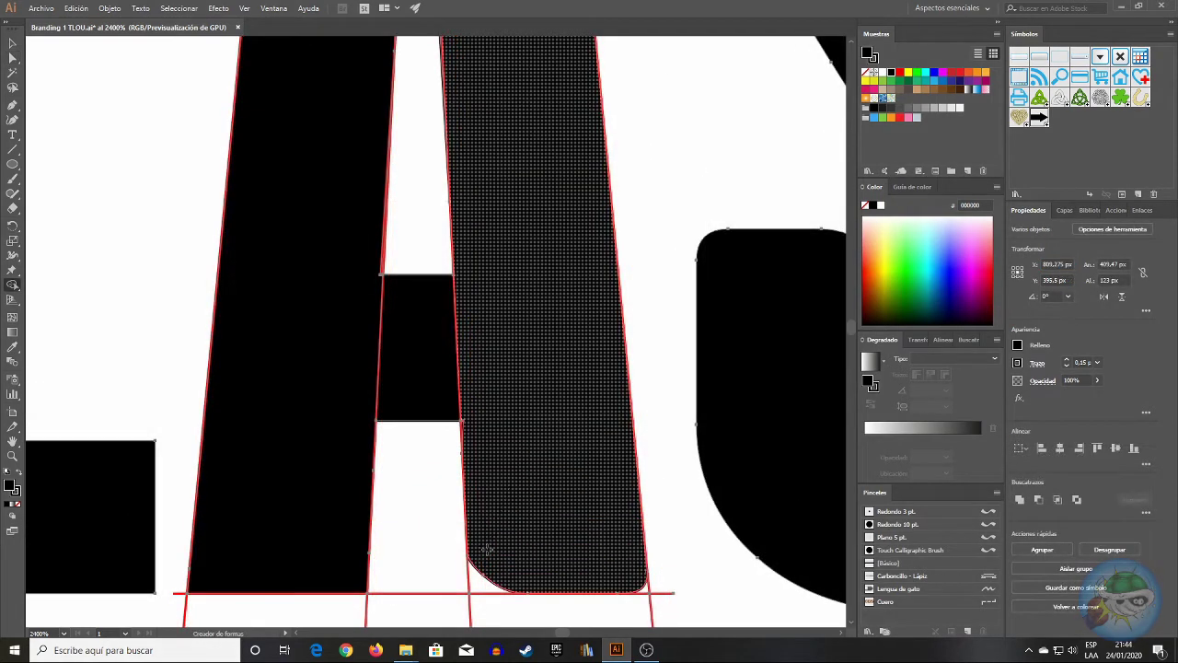
- With Shape Builder, fill the right leg's rounded bottom corners out to the guides and merge both legs with the crossbar
mouse_move(486, 549)
mouse_down()
mouse_move(478, 584)
mouse_move(621, 539)
mouse_up()
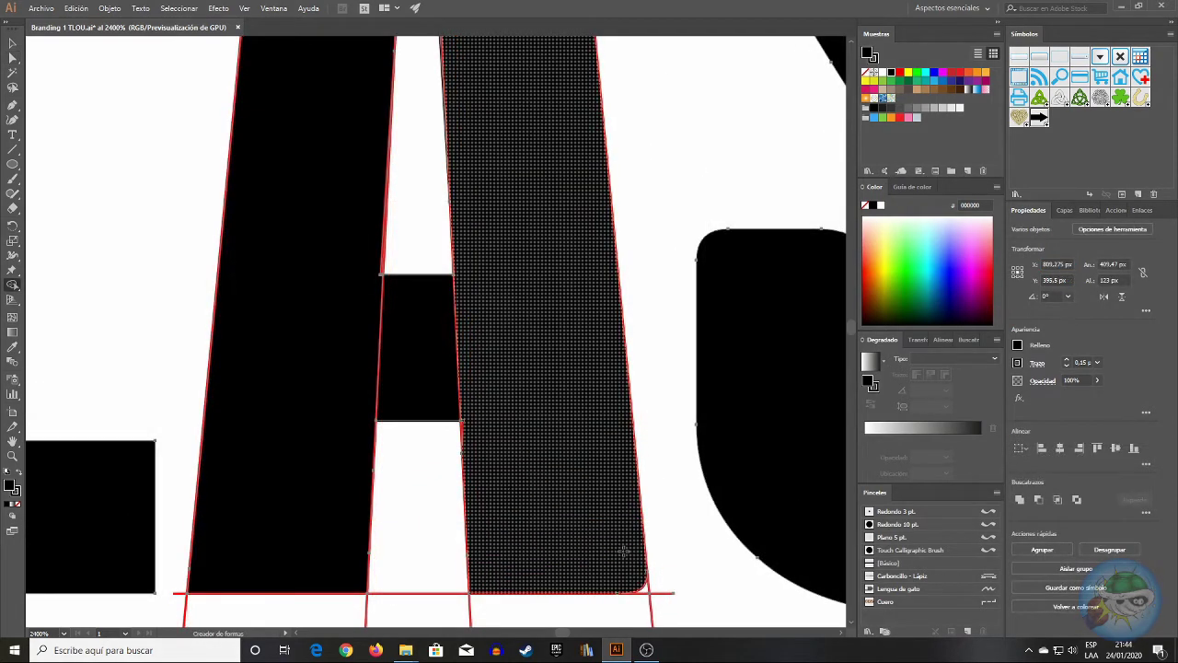
click(637, 574)
drag(537, 368, 328, 377)
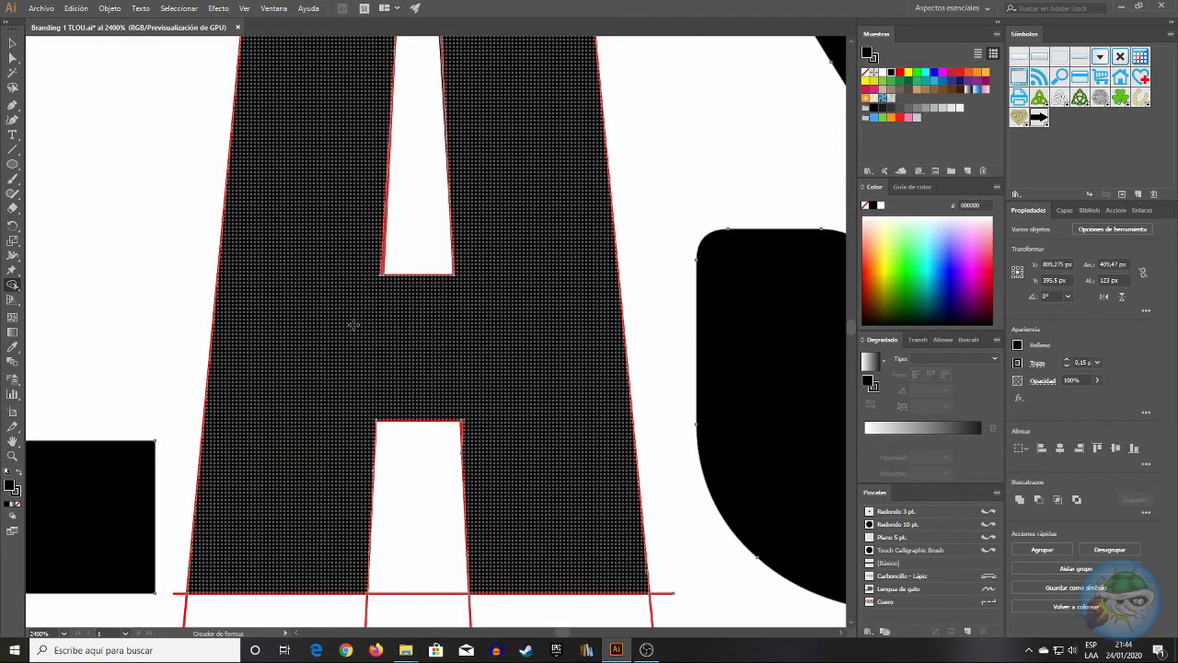
- Use Shape Builder to merge the slivers around the inner triangle's apex and sides into the A
scroll(359, 317, up, 5)
scroll(346, 312, up, 7)
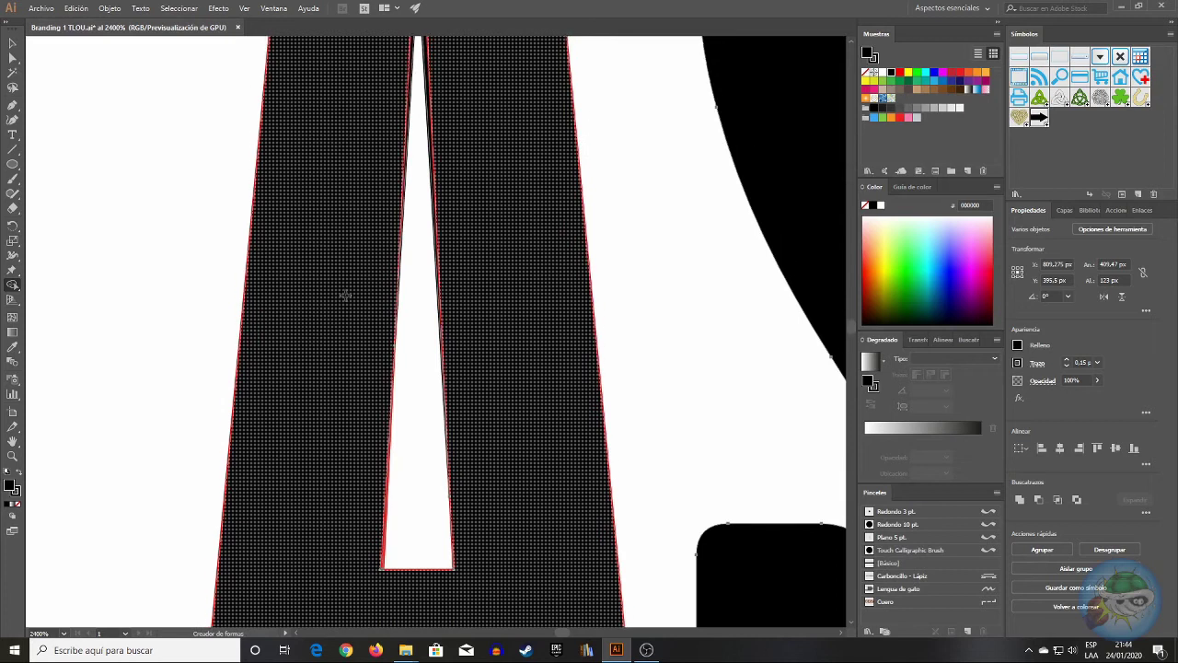
mouse_move(407, 105)
mouse_down()
mouse_move(470, 153)
mouse_move(447, 184)
mouse_up()
scroll(450, 164, up, 2)
click(392, 128)
scroll(470, 285, down, 3)
scroll(474, 291, down, 9)
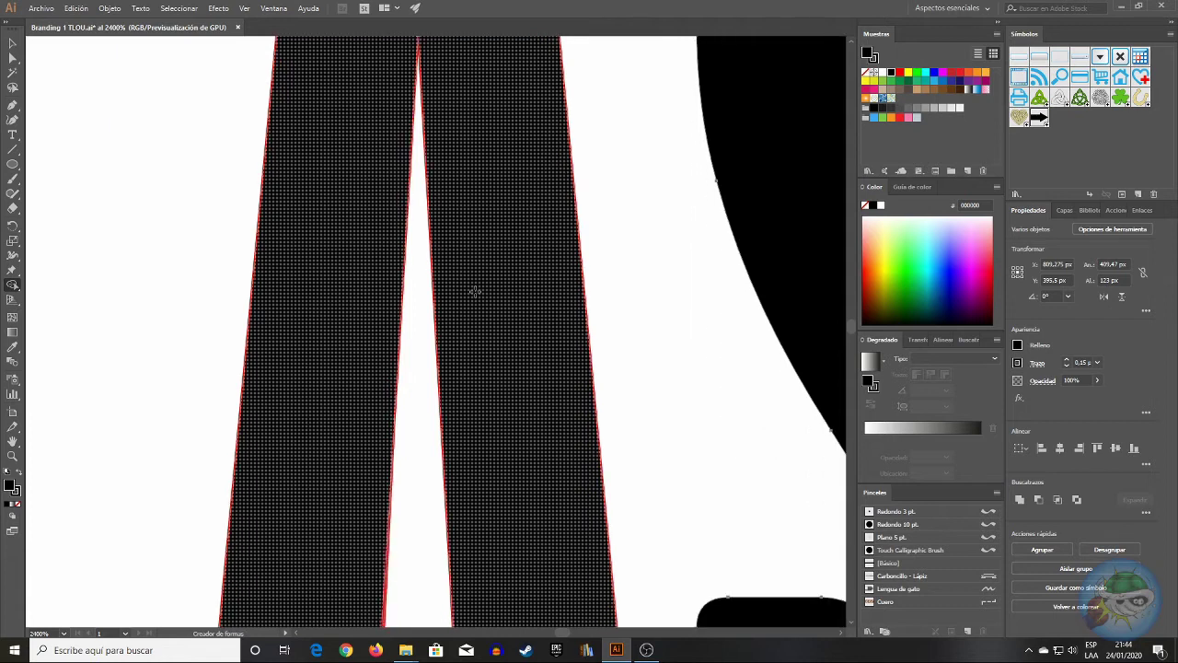
click(511, 255)
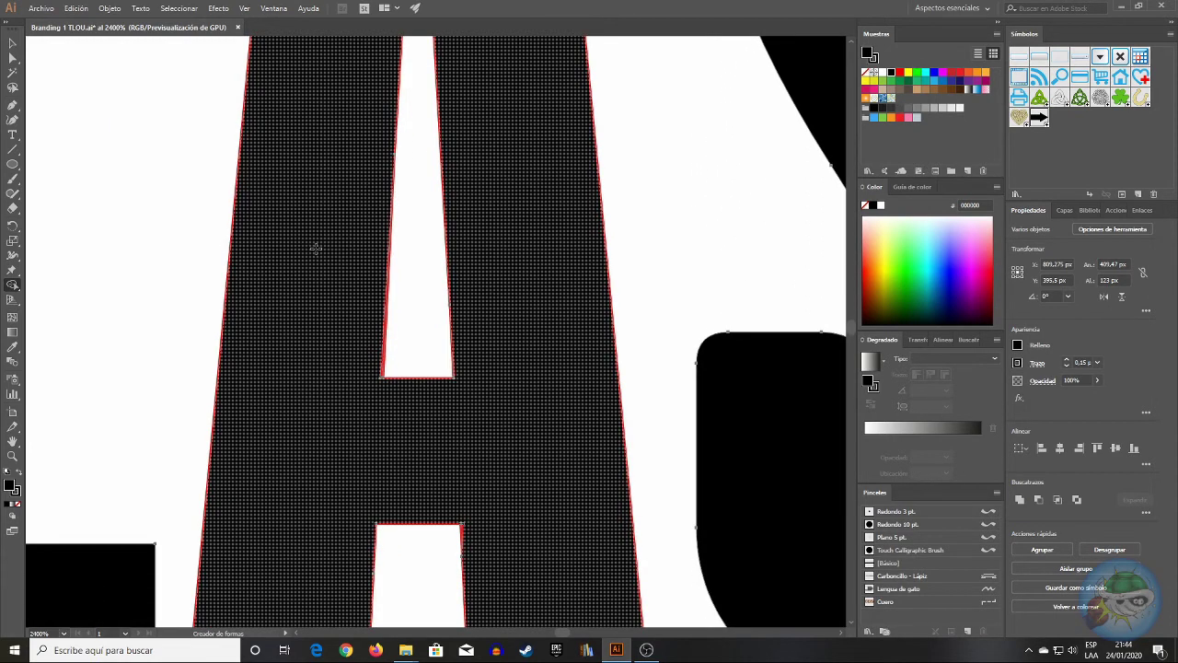
click(389, 255)
scroll(442, 223, up, 9)
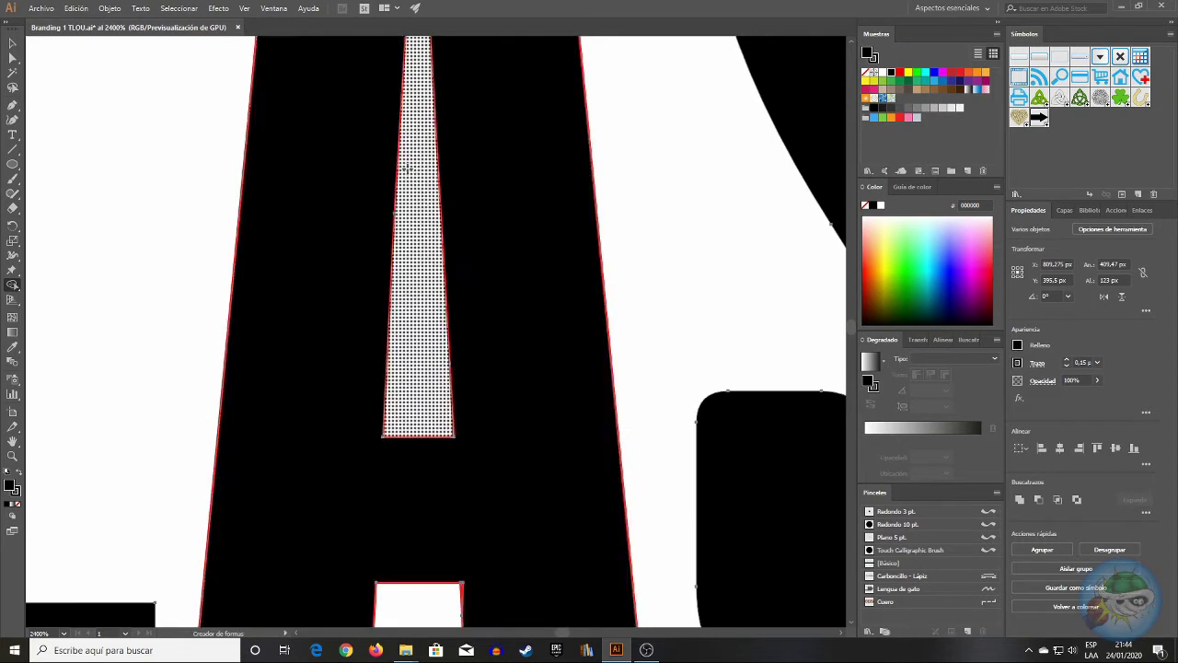
scroll(378, 222, up, 2)
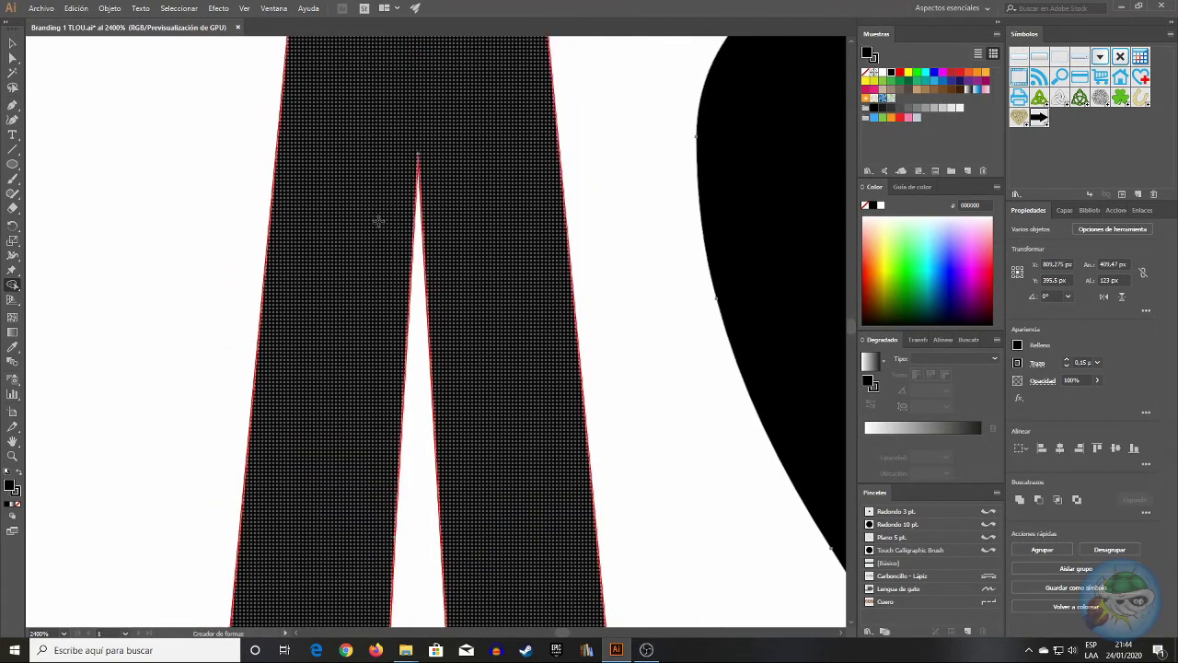
- At 600% zoom, extend the A up to the upper horizontal guide by merging the strip along its top with Shape Builder
key(v)
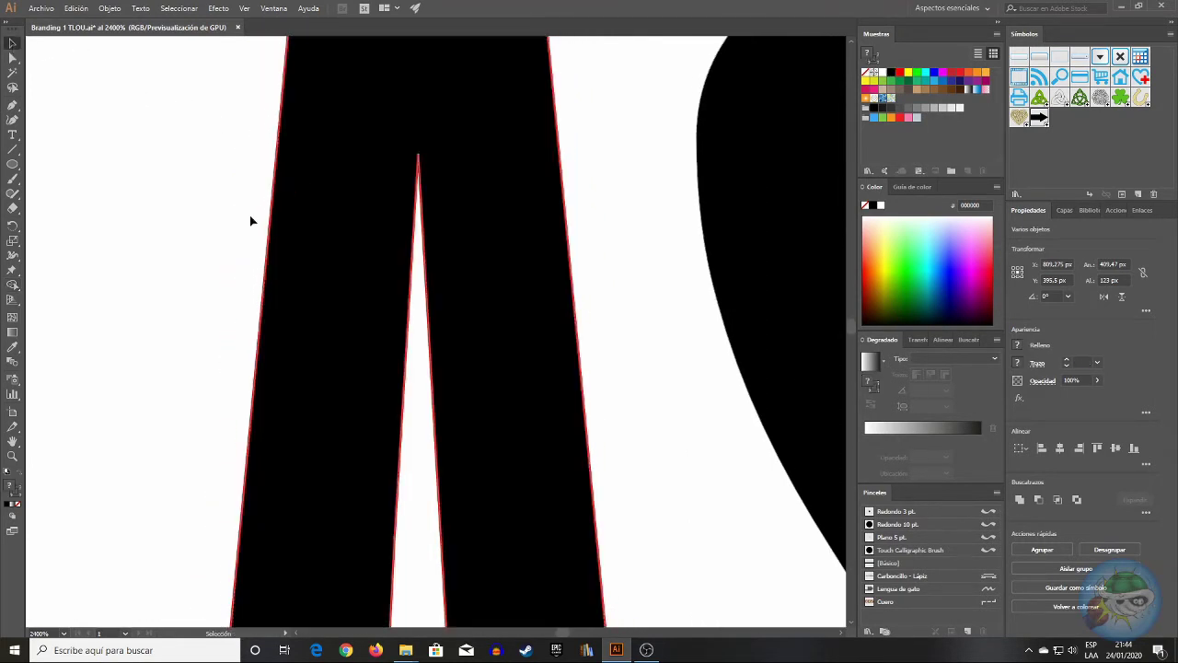
click(215, 248)
click(64, 633)
click(93, 440)
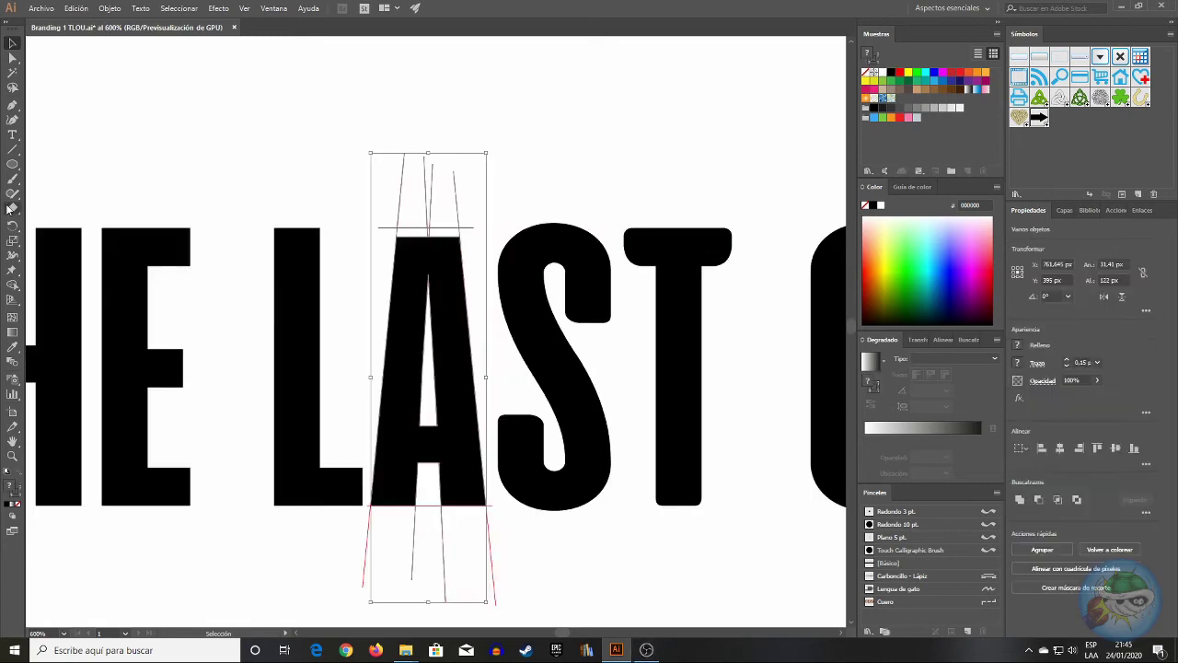
click(11, 287)
mouse_move(390, 262)
mouse_down()
mouse_move(415, 235)
mouse_move(447, 235)
mouse_move(423, 241)
mouse_up()
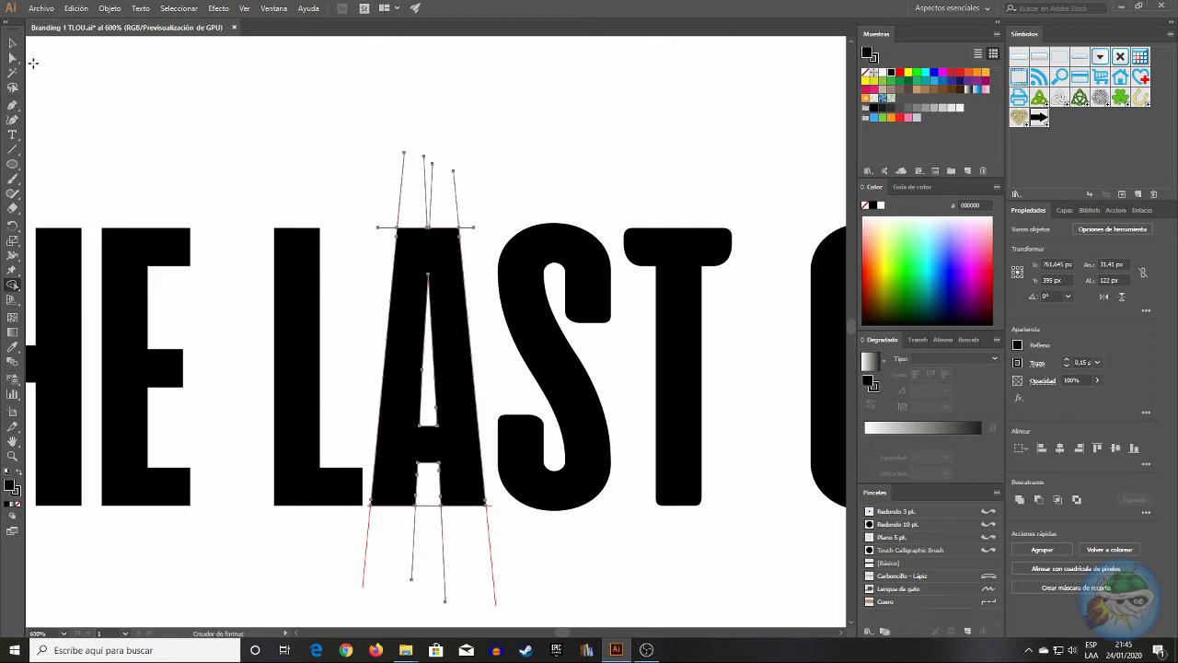
- Delete the leftover guide line segments above, beside and below the A
click(11, 43)
click(252, 76)
drag(335, 117, 471, 242)
key(Delete)
click(485, 197)
drag(382, 220, 394, 245)
key(Delete)
drag(321, 610, 592, 553)
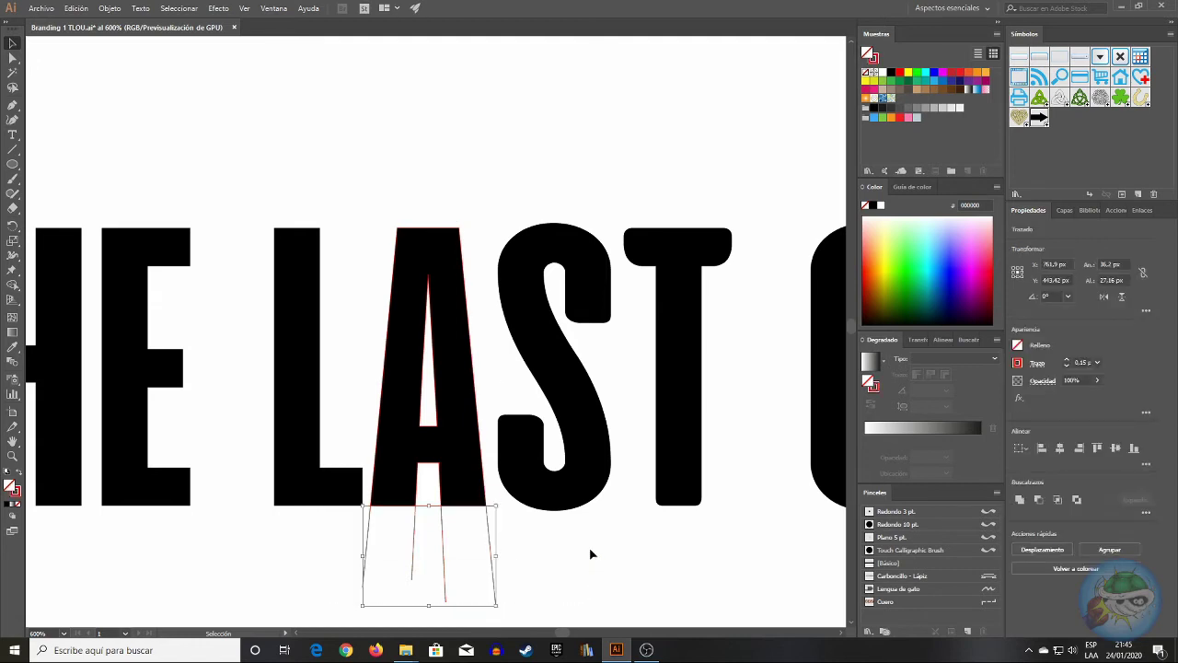
key(Delete)
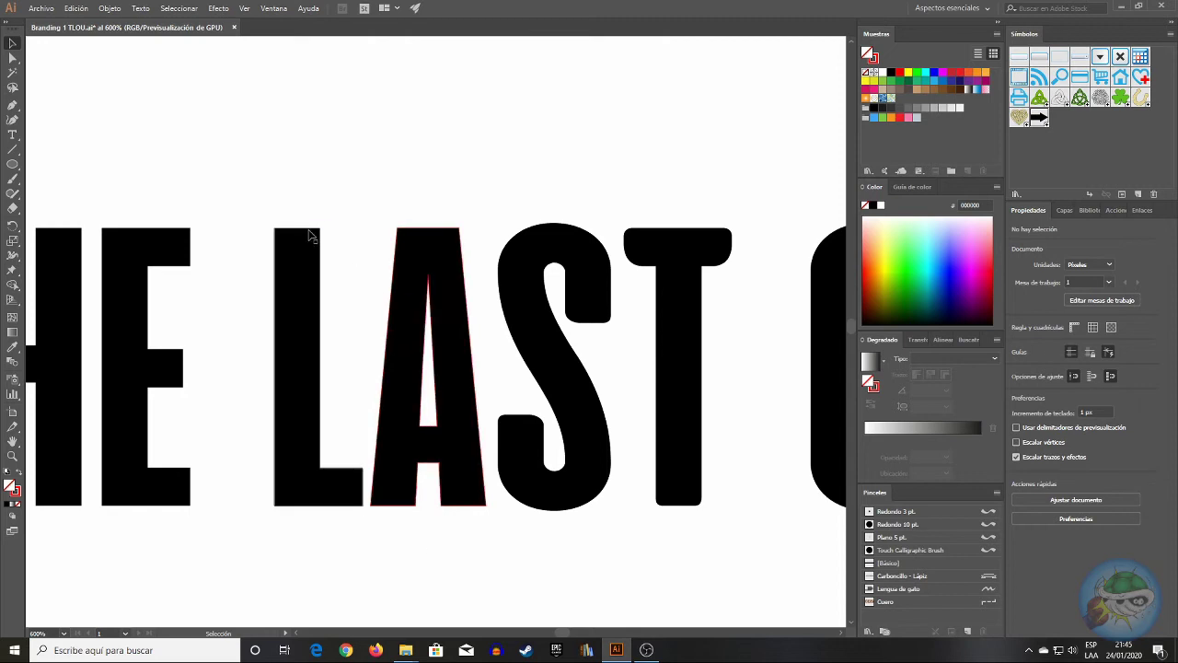
- Try moving the A aside to expose leftover guide fragments, and undo the move
click(12, 57)
click(395, 339)
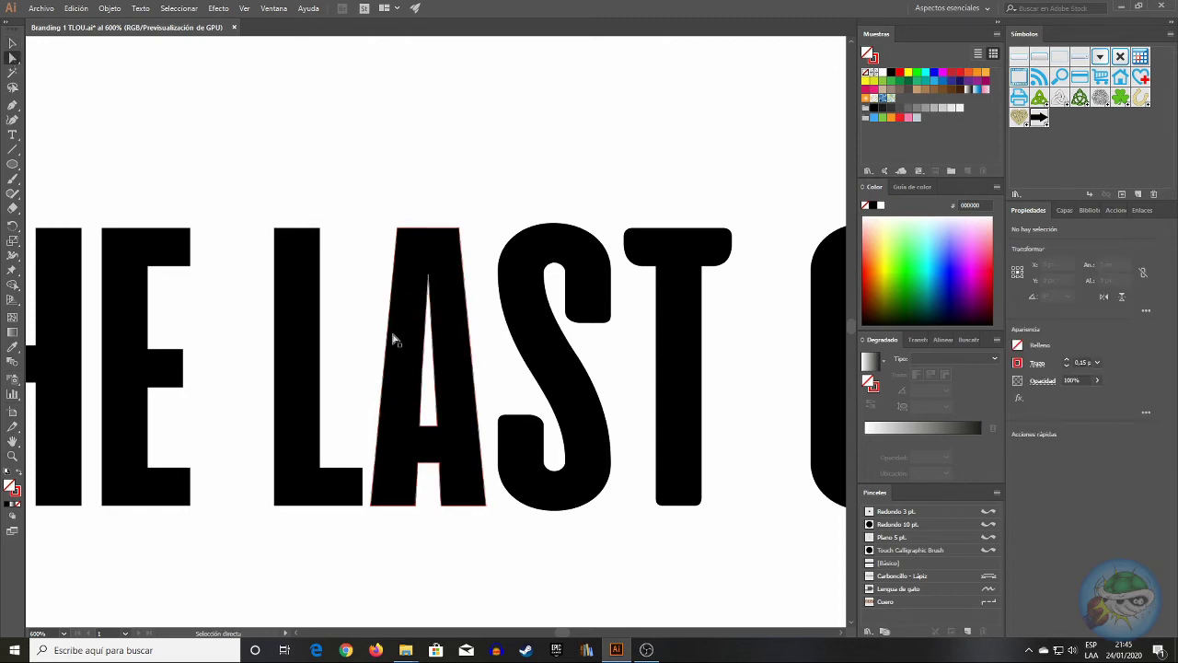
drag(405, 297, 197, 337)
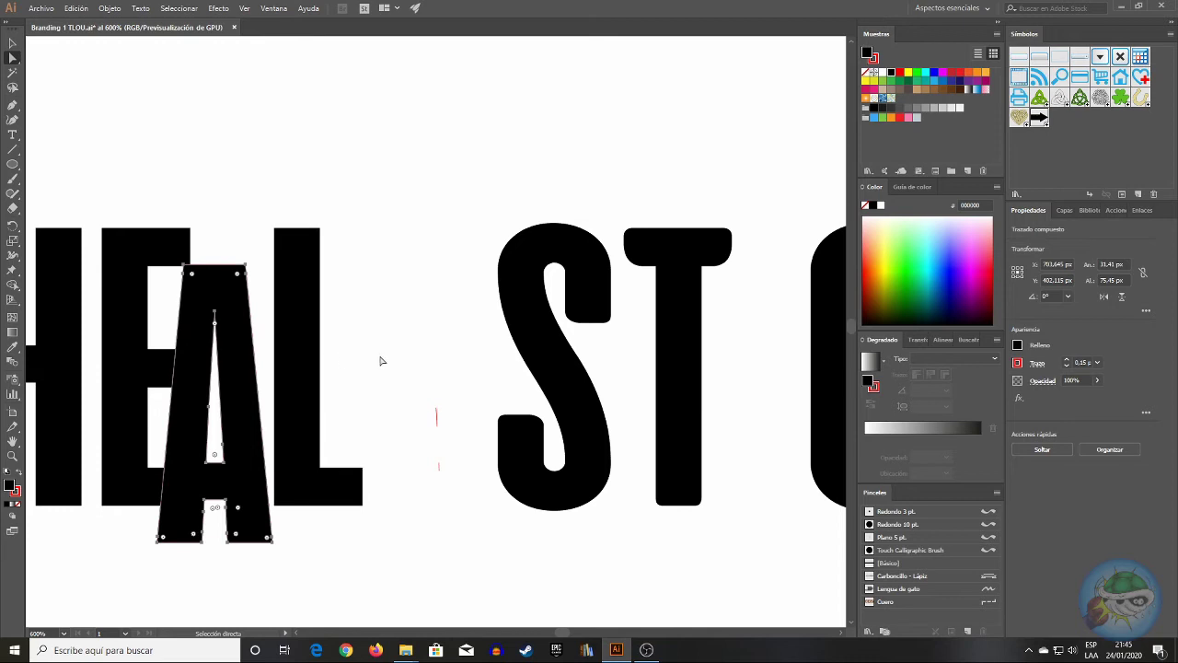
key(ctrl+z)
key(v)
key(a)
- Delete the A and the small red guide fragments behind it, and undo to restore the A in place
key(Delete)
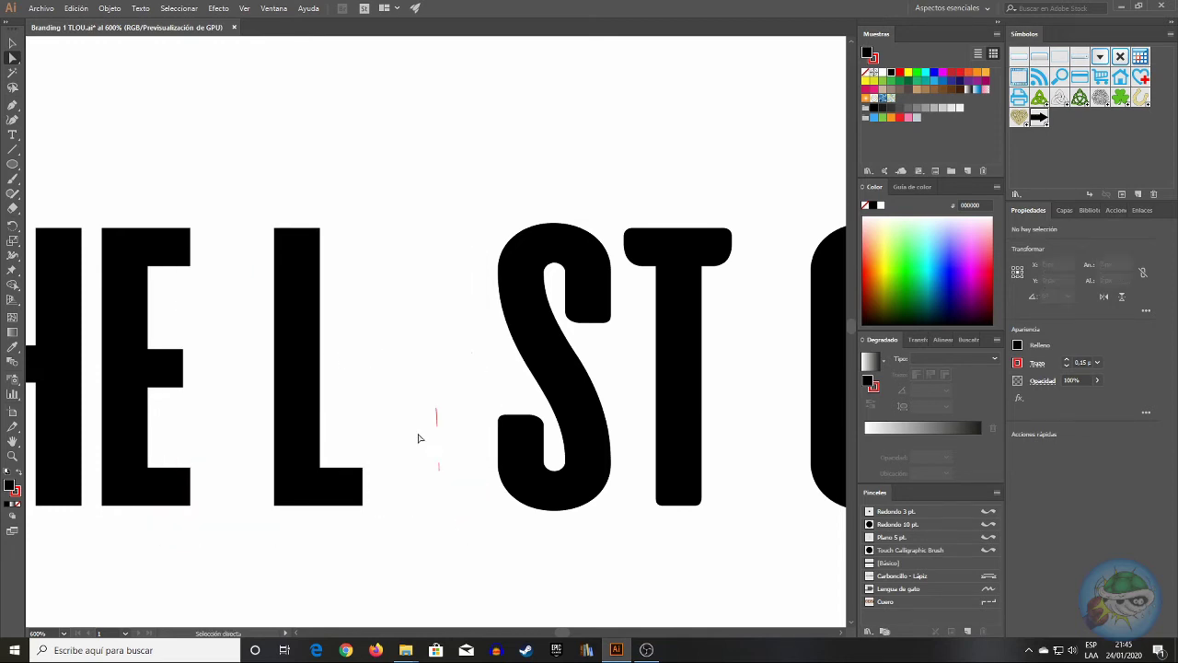
drag(404, 335, 486, 546)
key(Delete)
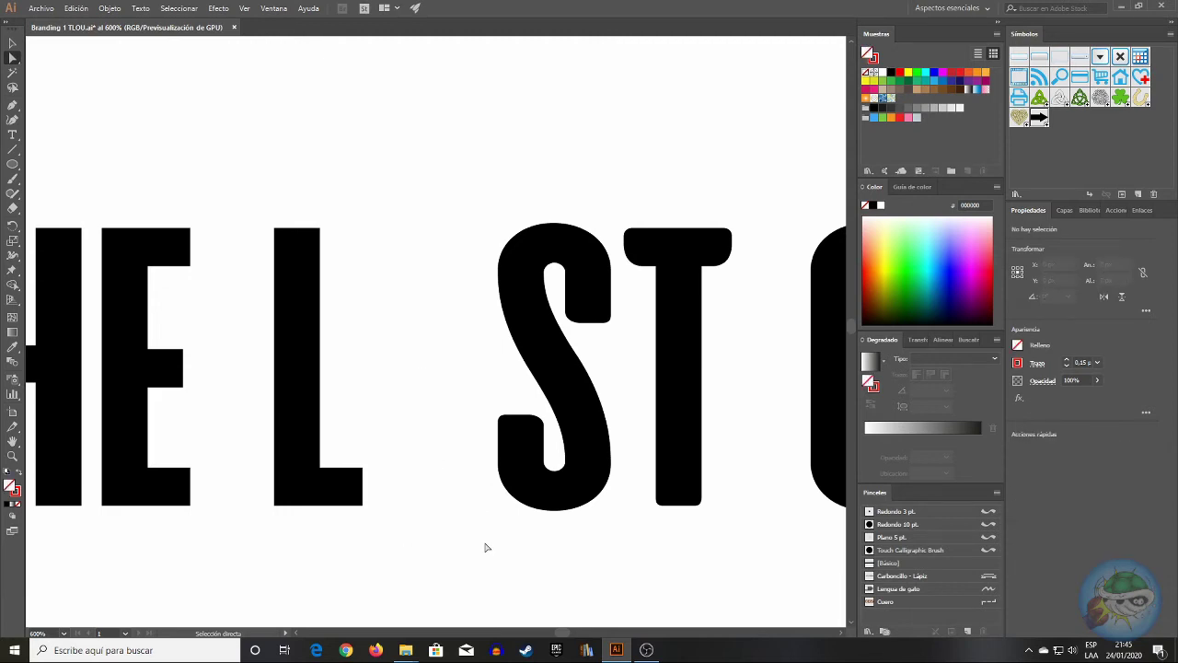
key(ctrl+z)
key(ctrl+z)
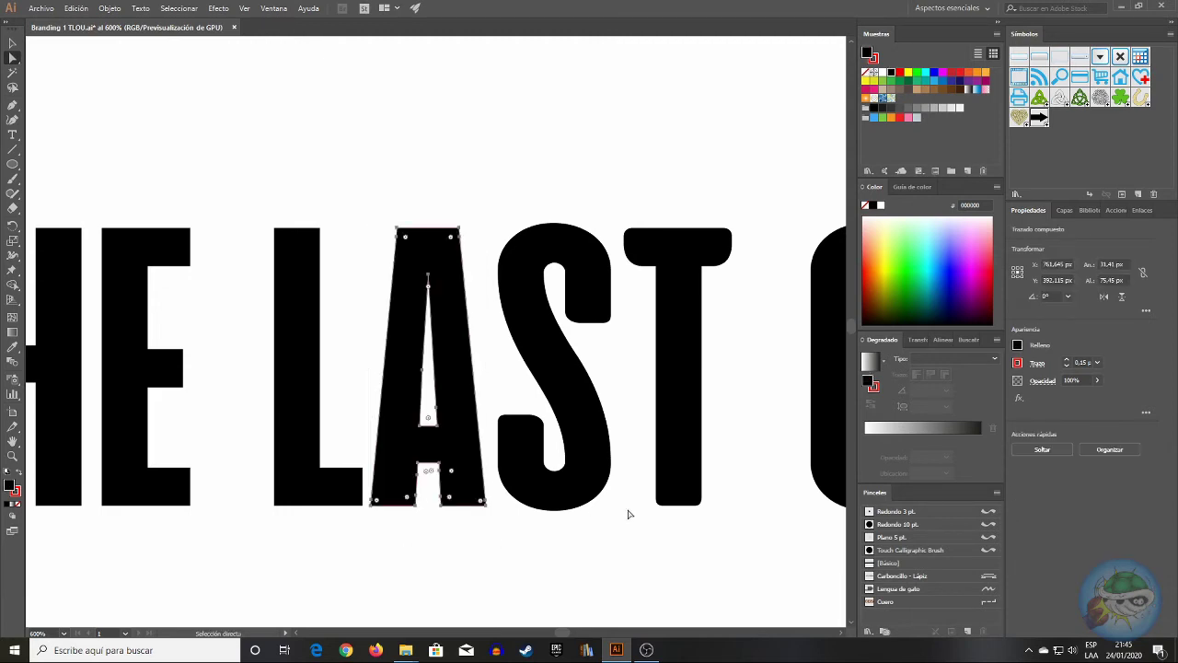
- Remove the red stroke from the A and deselect it
click(1067, 367)
click(603, 188)
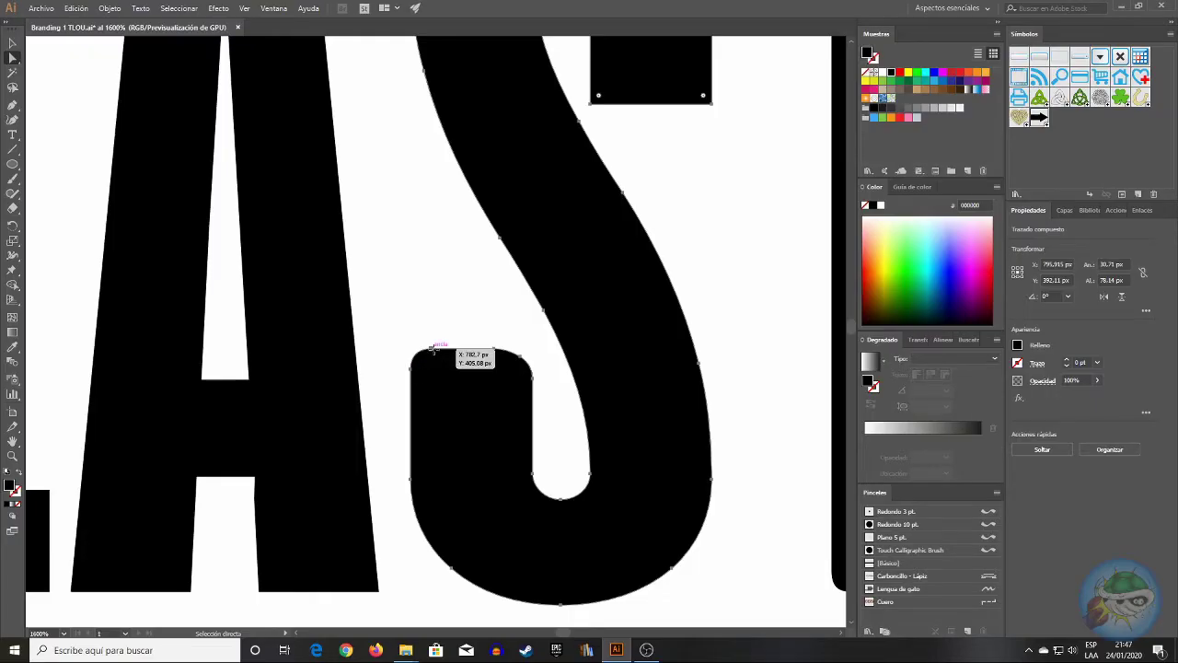
- Copy the Y position of the S's lower terminal edge and delete the anchors that round its two top corners
click(433, 349)
click(1070, 280)
click(473, 285)
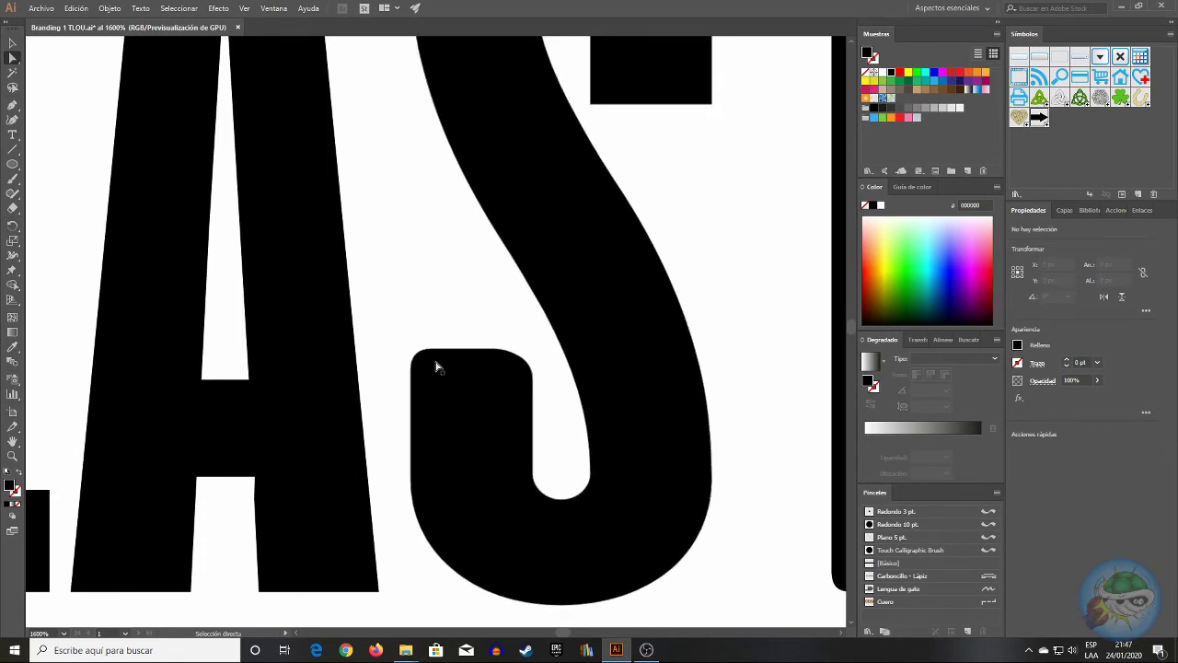
click(431, 350)
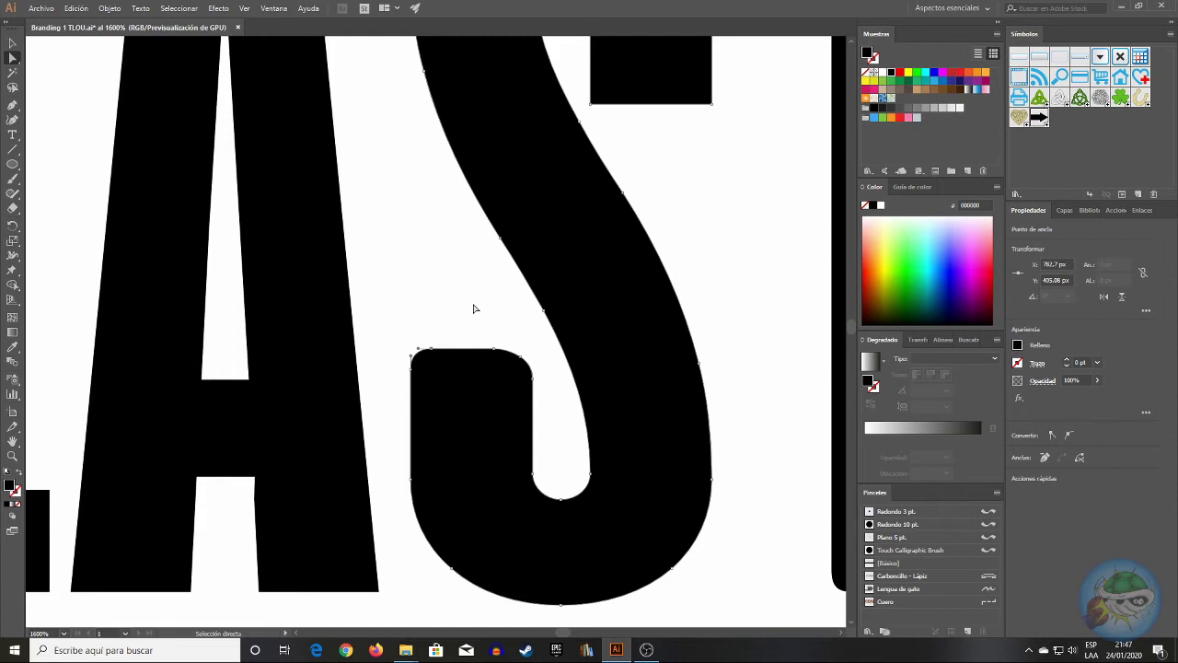
key(Delete)
drag(494, 349, 532, 377)
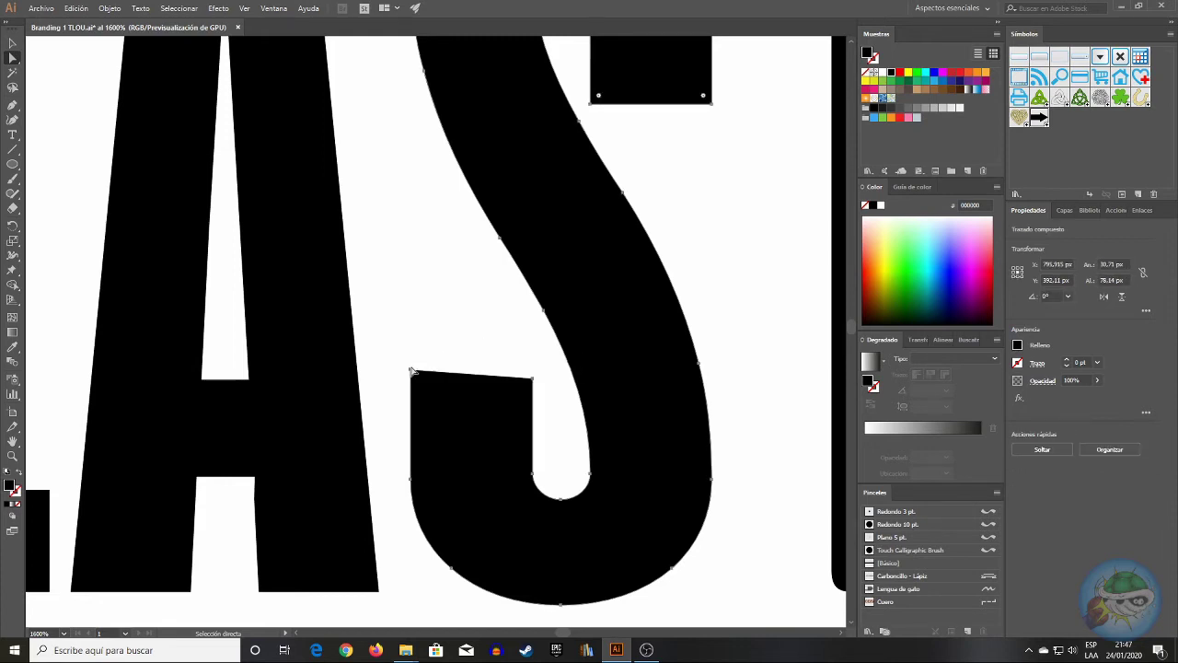
- Square the S's lower terminal by setting the Y position of both its top corner anchors to 405,08 px
click(411, 370)
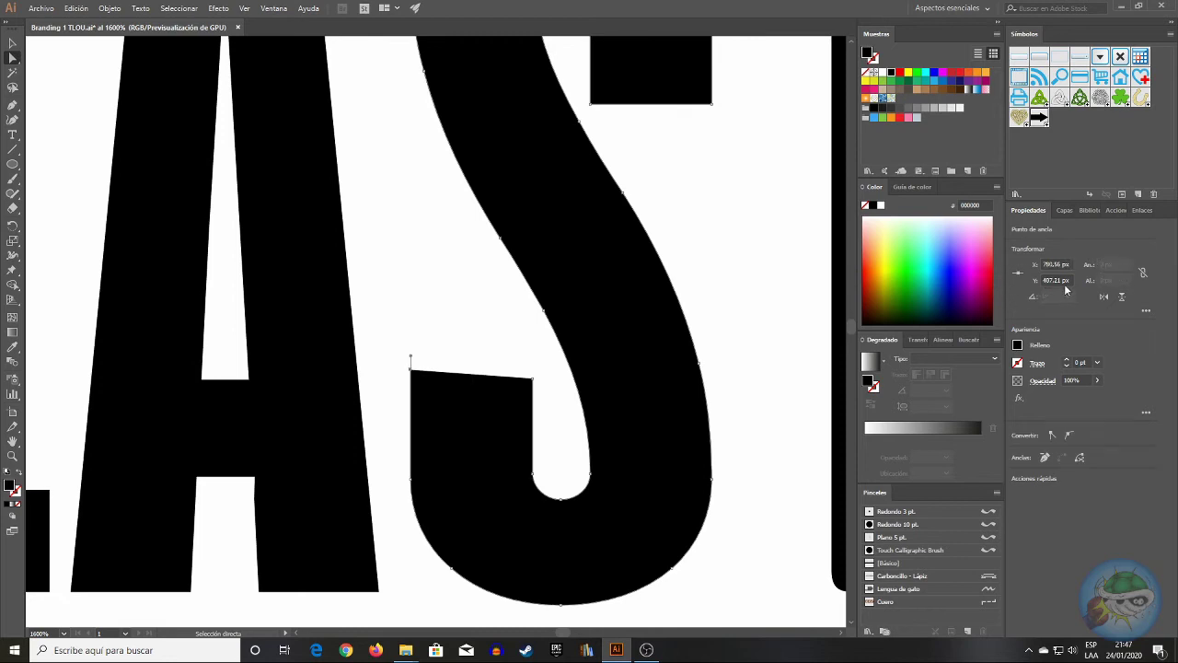
text(405,08)
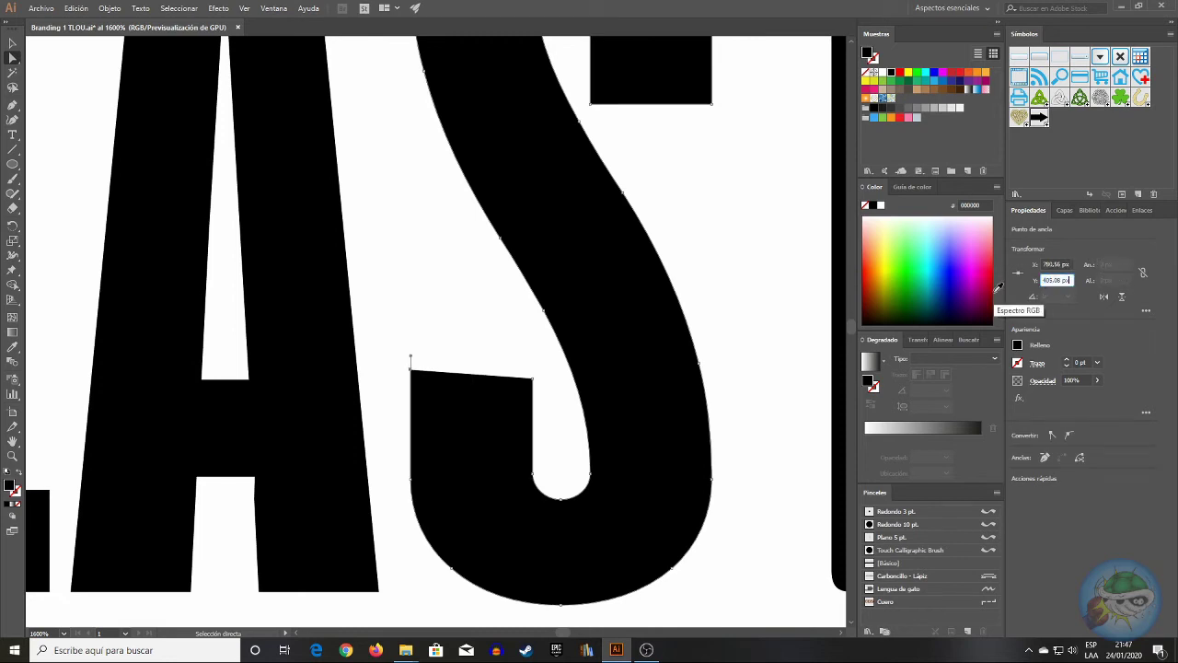
key(Return)
click(532, 376)
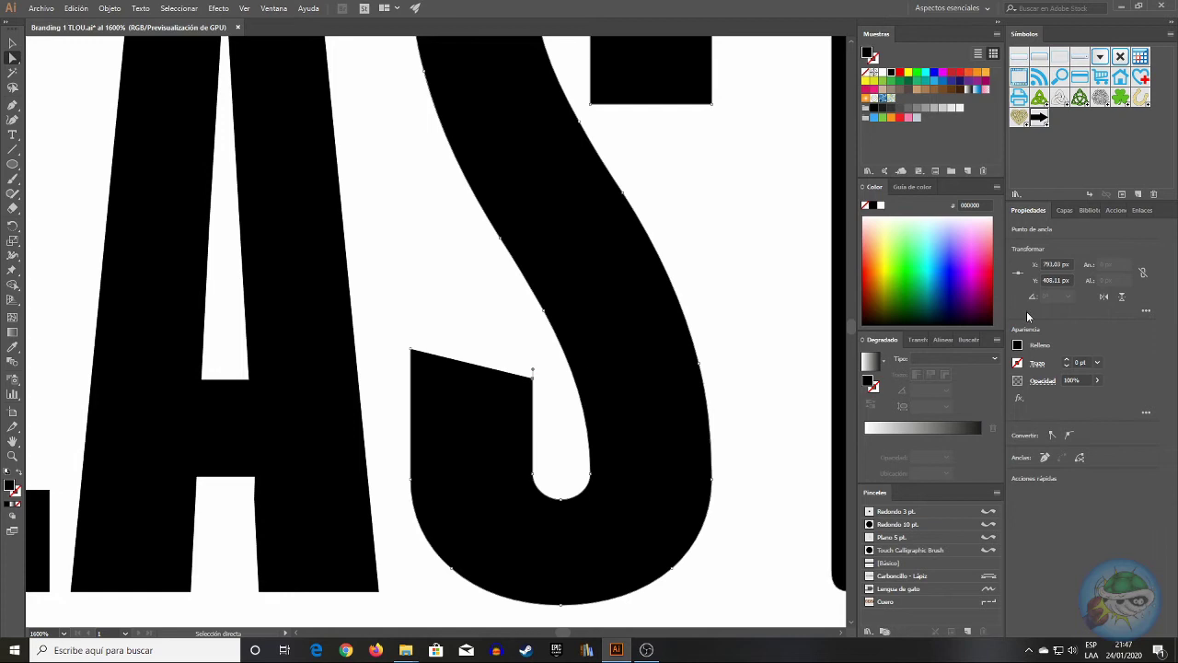
click(1068, 280)
text(405,08)
key(Return)
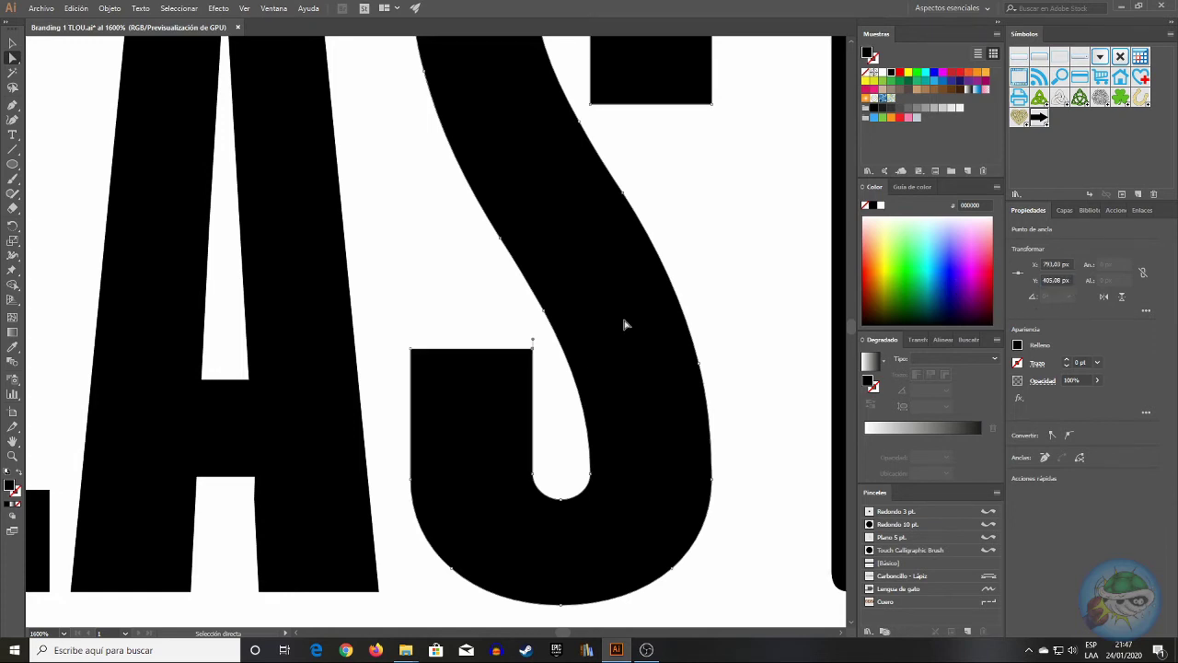
shift+click(411, 348)
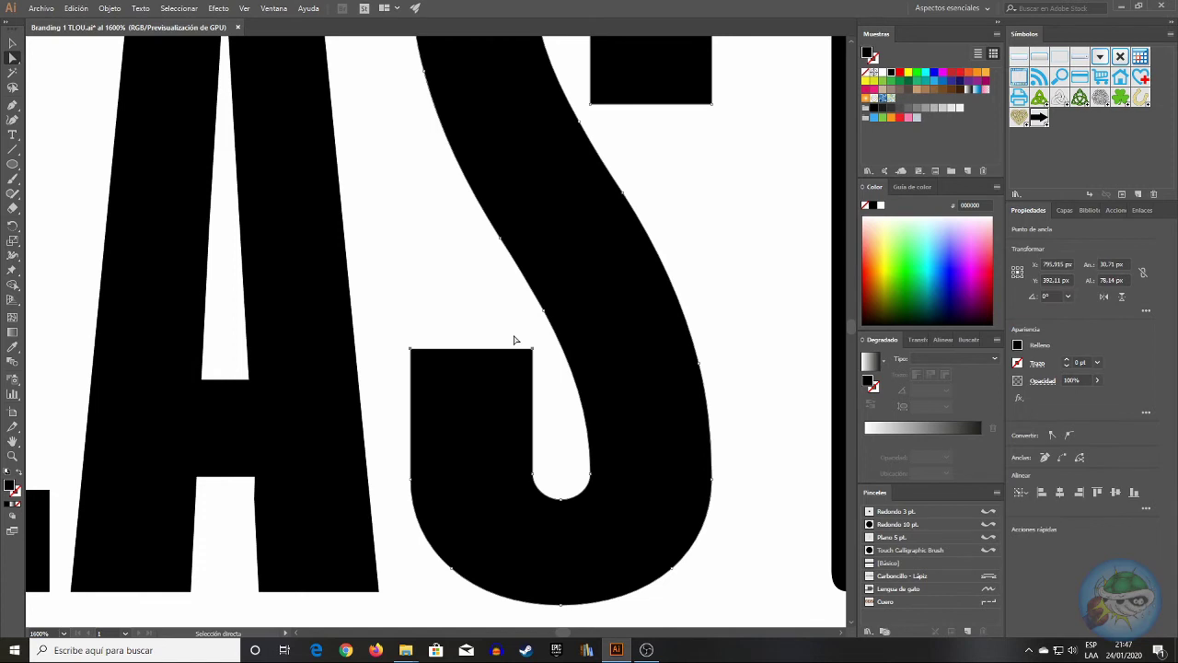
click(460, 326)
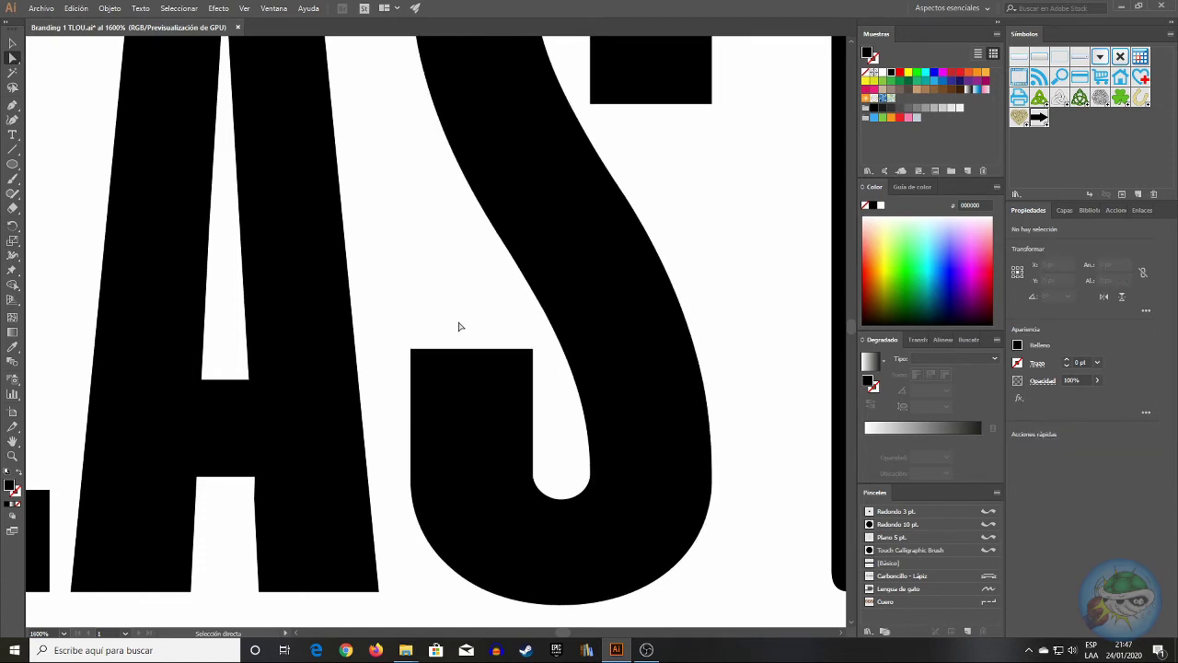
- Compare the edited S at 600% zoom with the S in the reference logo image
scroll(461, 326, up, 1)
click(64, 634)
click(66, 635)
click(105, 403)
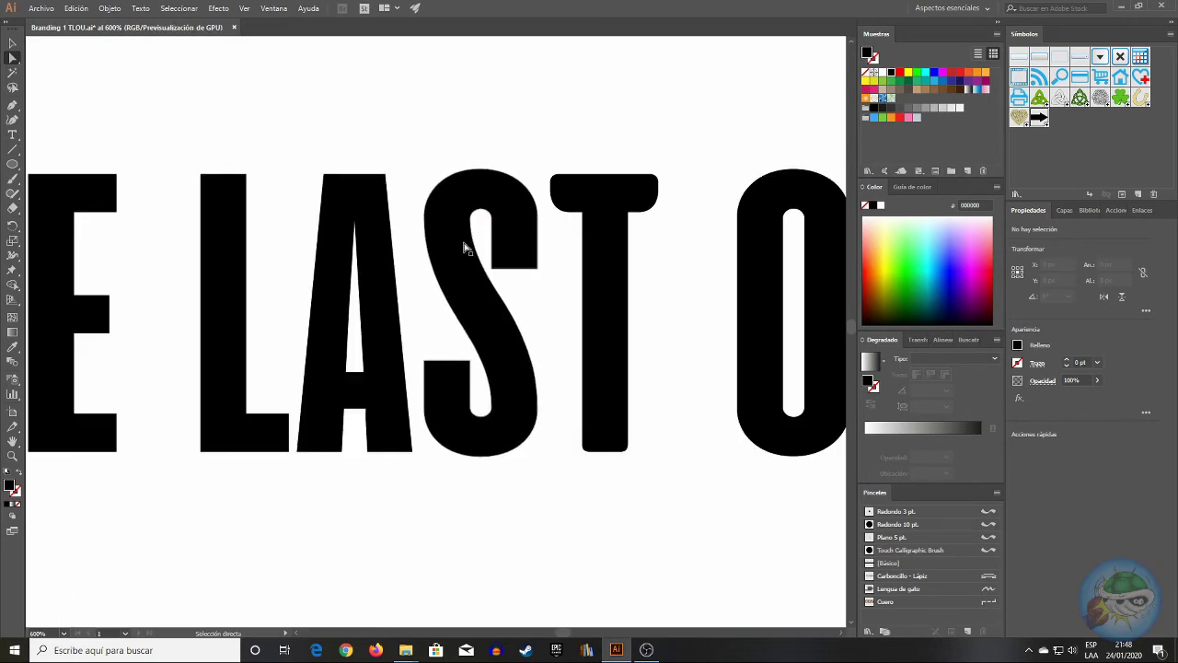
drag(557, 634, 549, 635)
scroll(612, 515, down, 6)
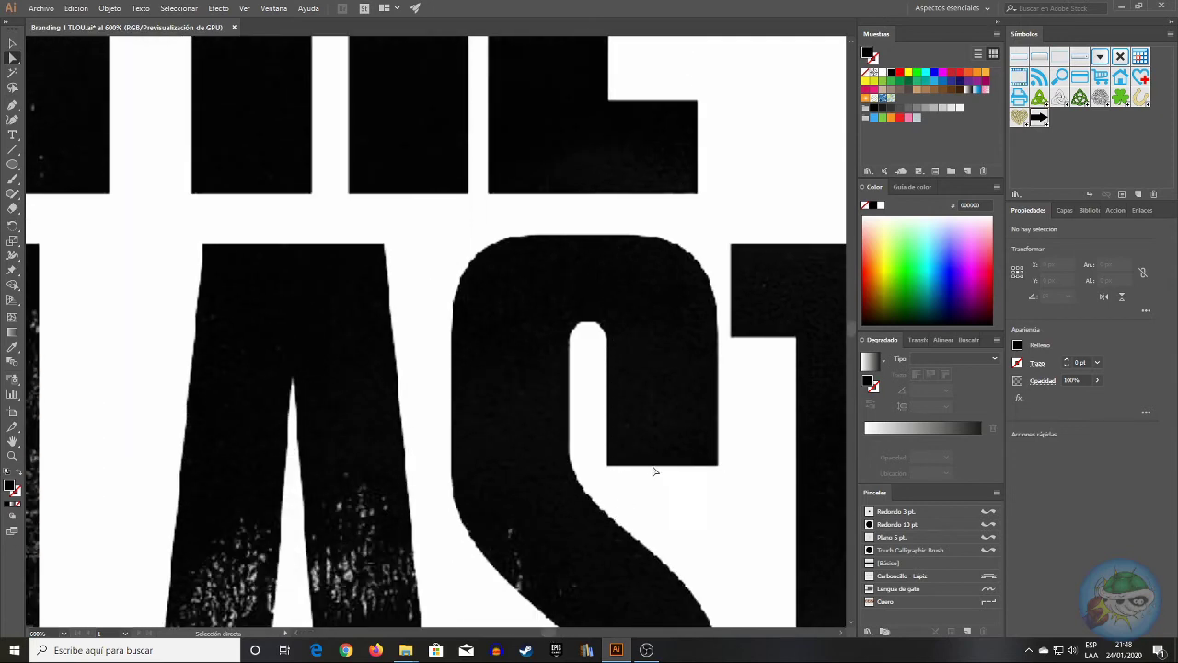
drag(556, 633, 570, 632)
scroll(663, 426, up, 4)
scroll(647, 375, up, 3)
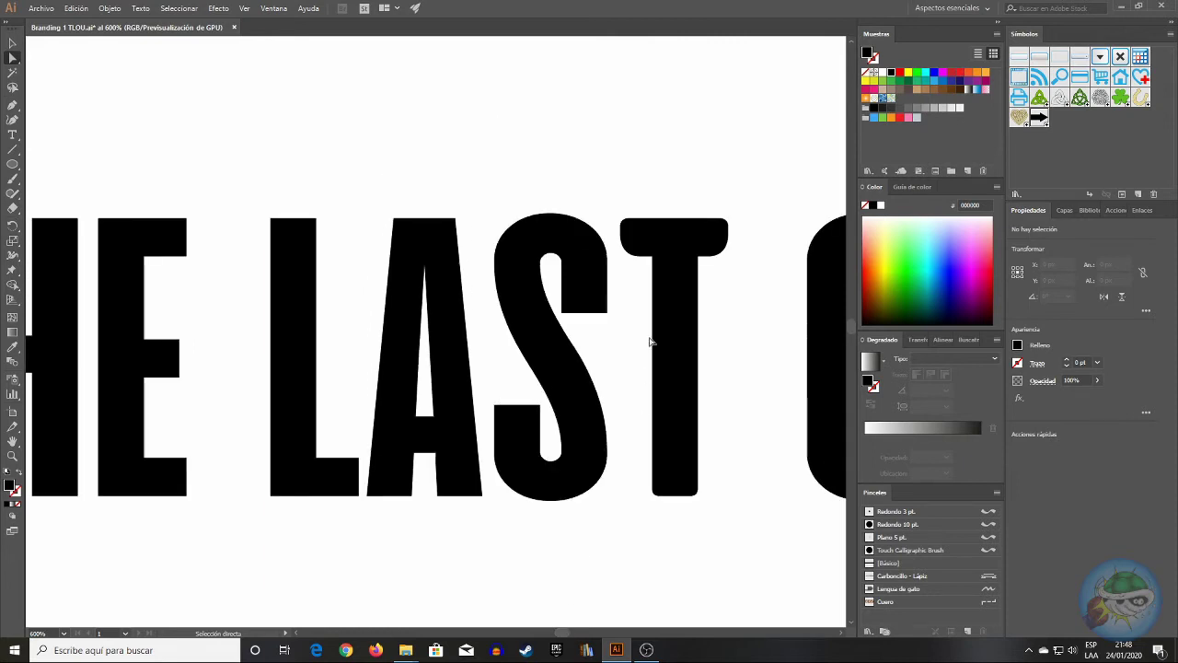
- Draw a horizontal straight line about 17 px long across the S's upper-left stroke at Y 373 px with the Pen tool
click(574, 263)
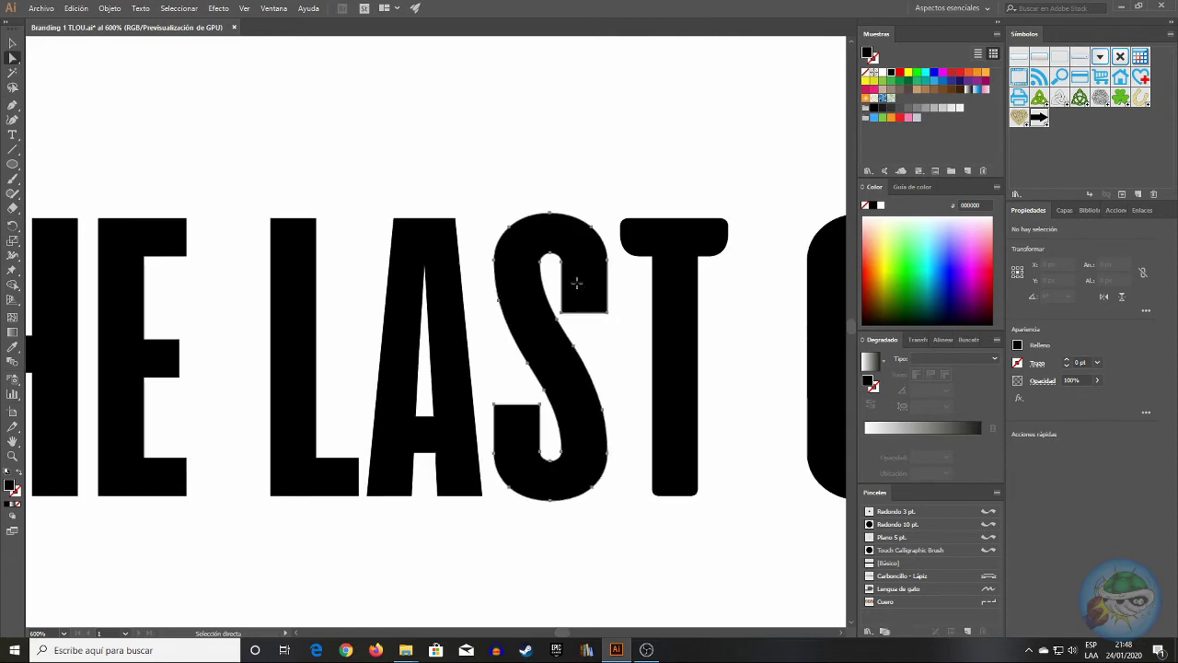
click(64, 634)
click(83, 376)
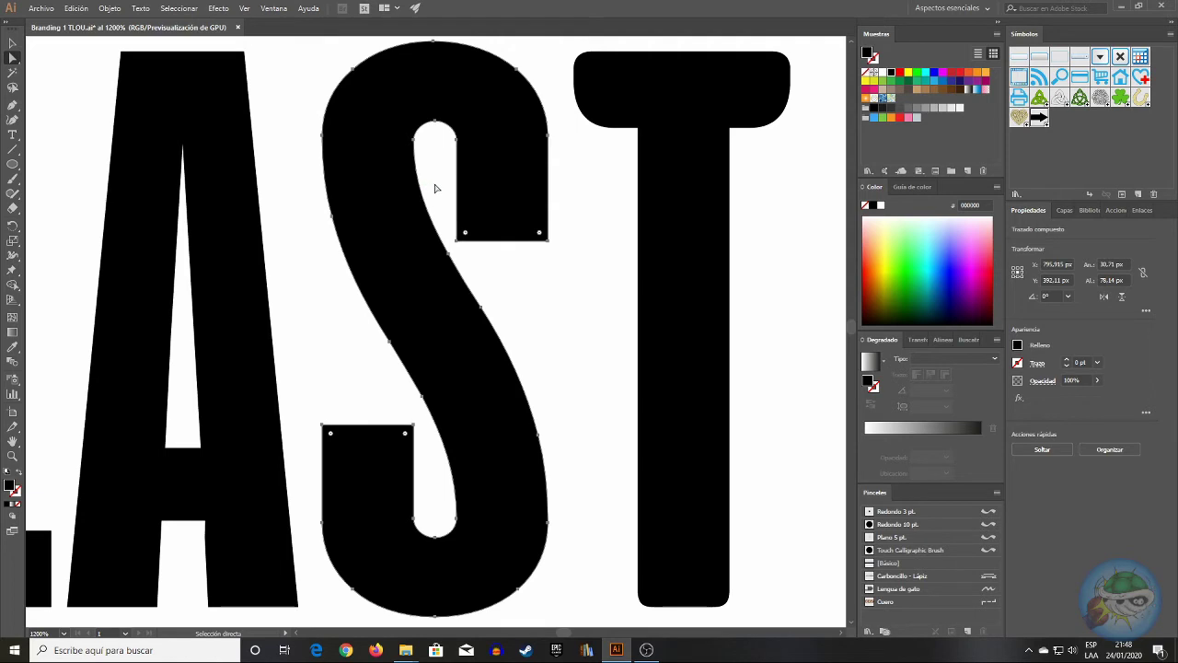
key(p)
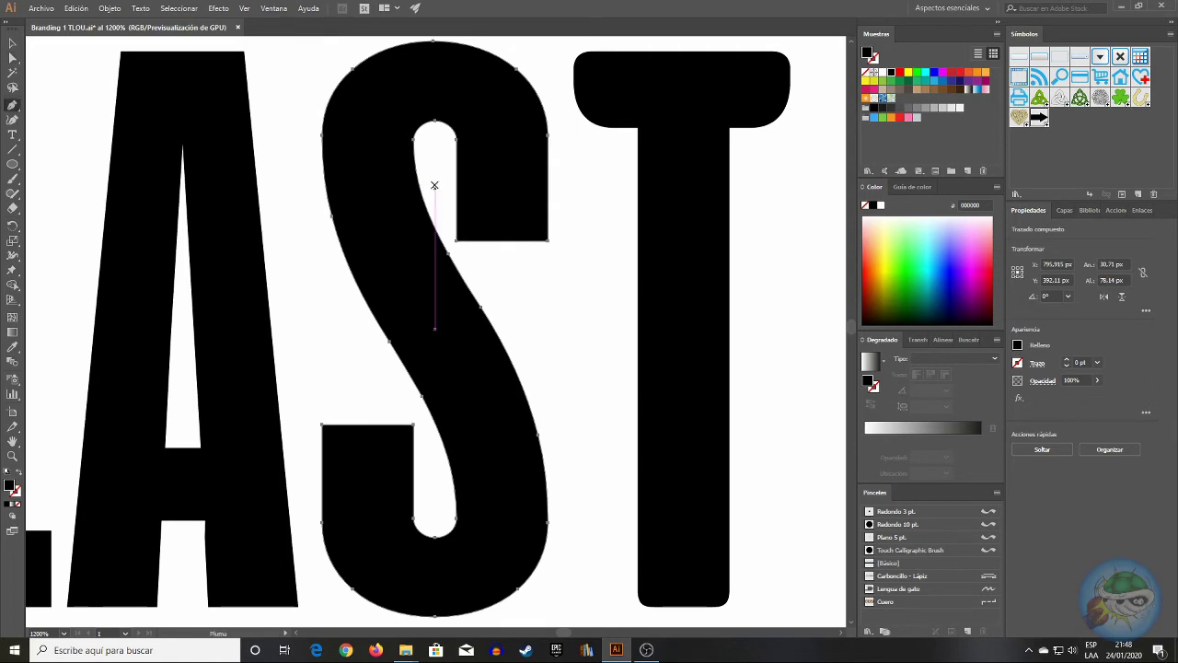
click(434, 186)
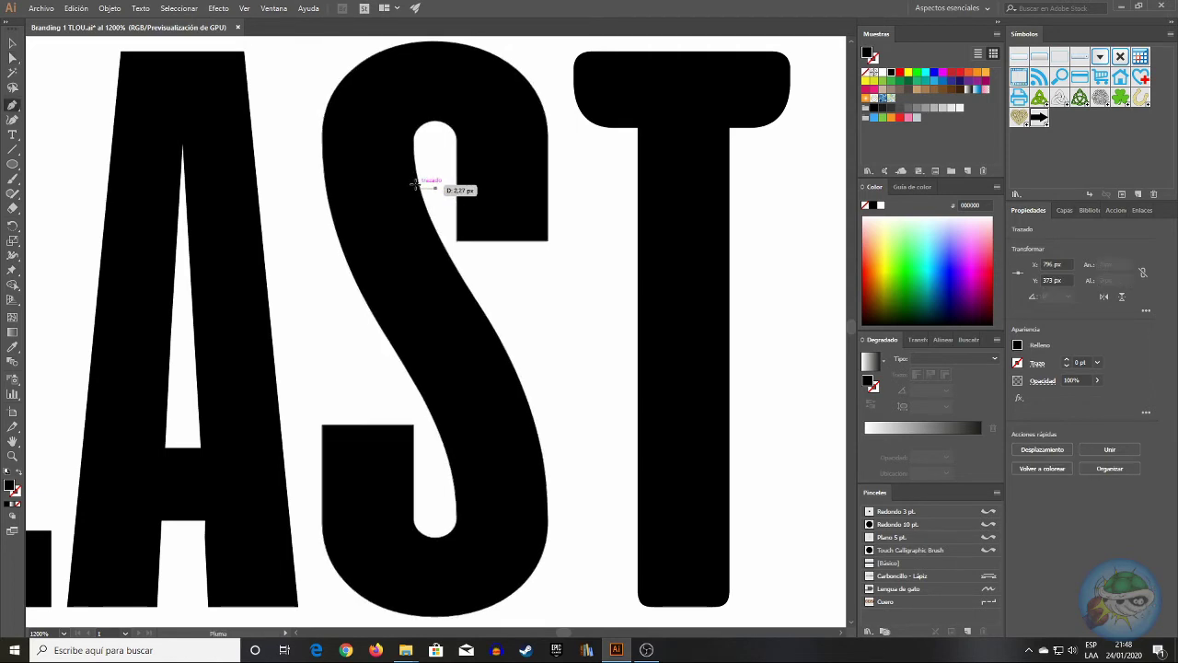
click(310, 187)
key(a)
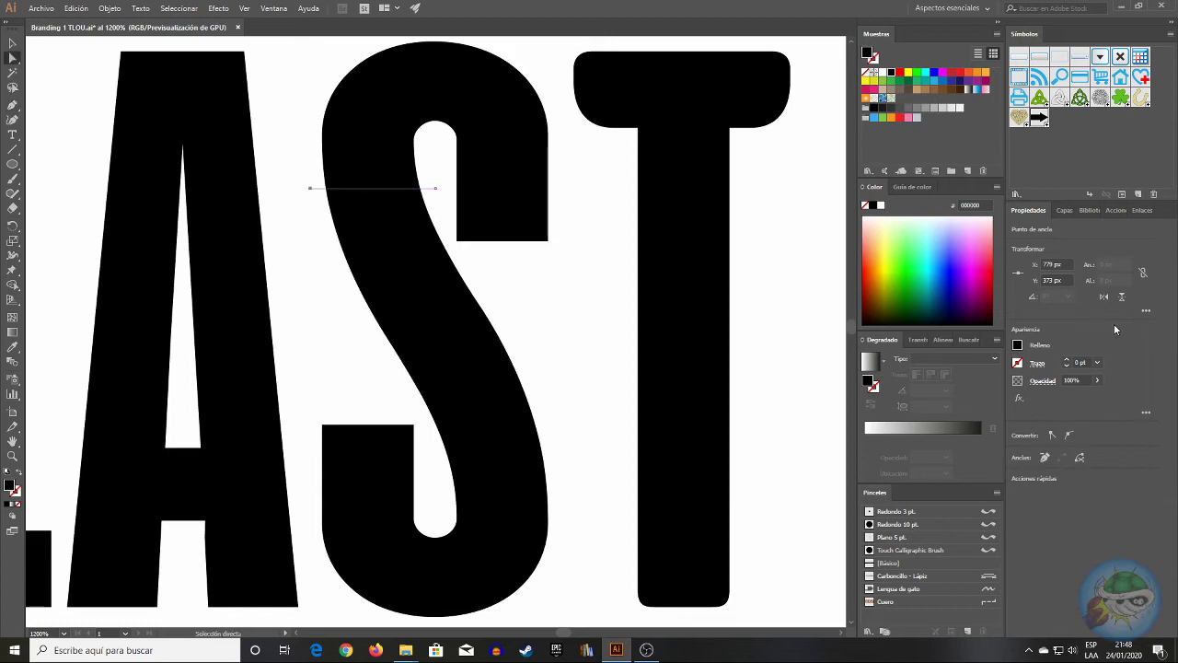
- Increase the stroke weight of the line across the S and give it a stroke colour
click(1066, 360)
click(1016, 364)
click(919, 407)
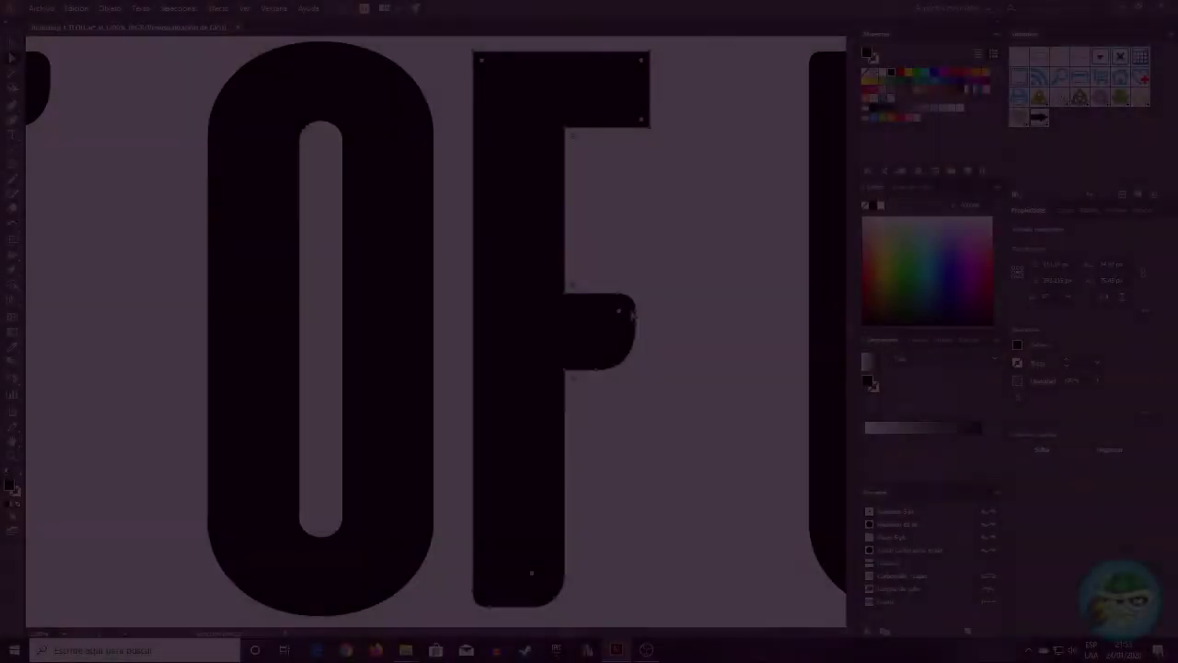
- Delete the outermost anchors that round the end of the F's middle arm
click(635, 312)
key(Delete)
click(636, 326)
key(Delete)
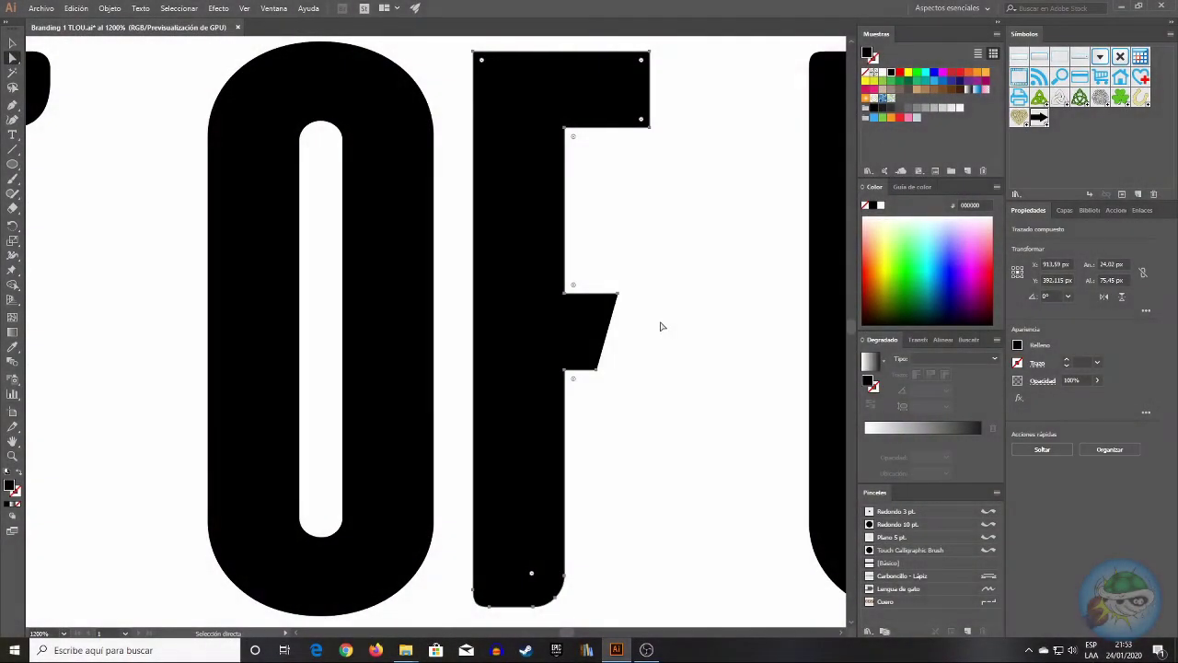
- Square the F's middle arm by setting the X position of both its end anchors to 923,69 px, and deselect it
click(618, 294)
click(1055, 265)
text(923,69)
key(Return)
click(597, 372)
click(1056, 264)
text(923,69)
key(Return)
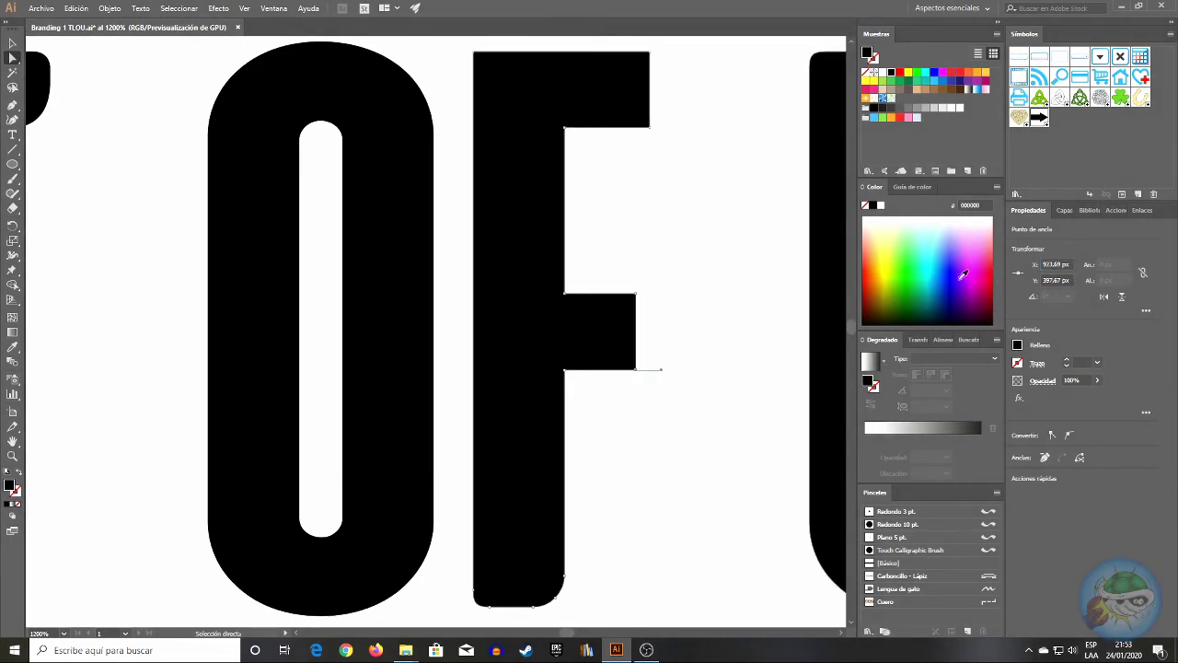
click(663, 300)
- Select the anchor at the lower-right corner of the L's foot
scroll(594, 406, down, 2)
drag(566, 633, 561, 633)
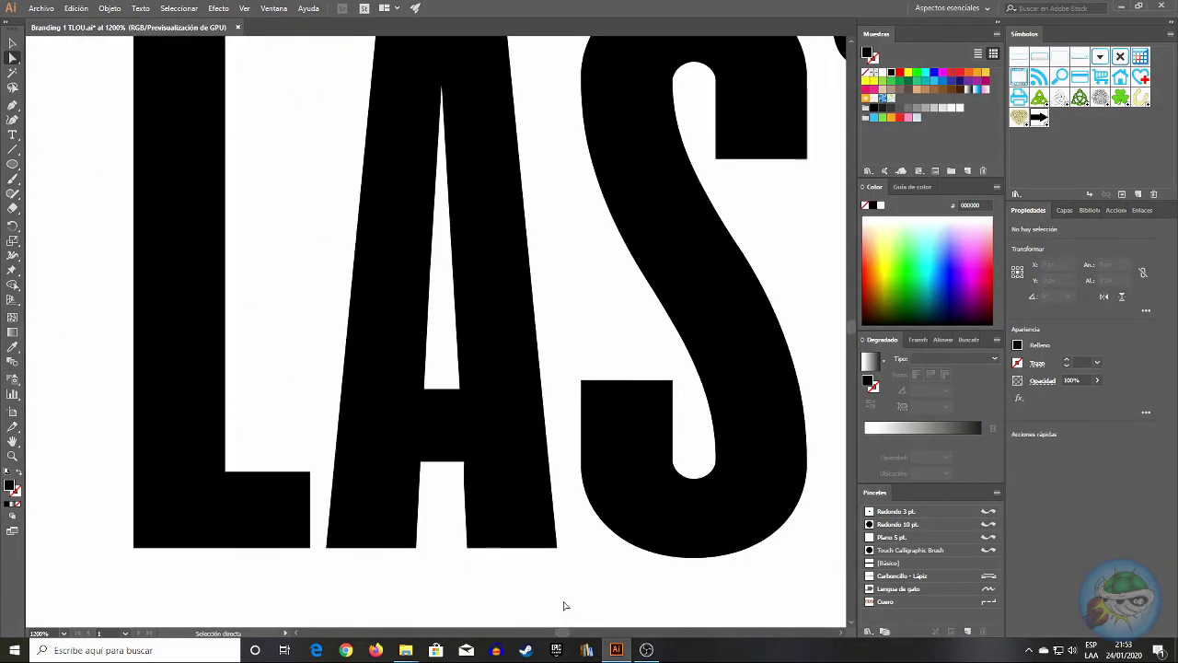
drag(286, 523, 313, 552)
click(310, 547)
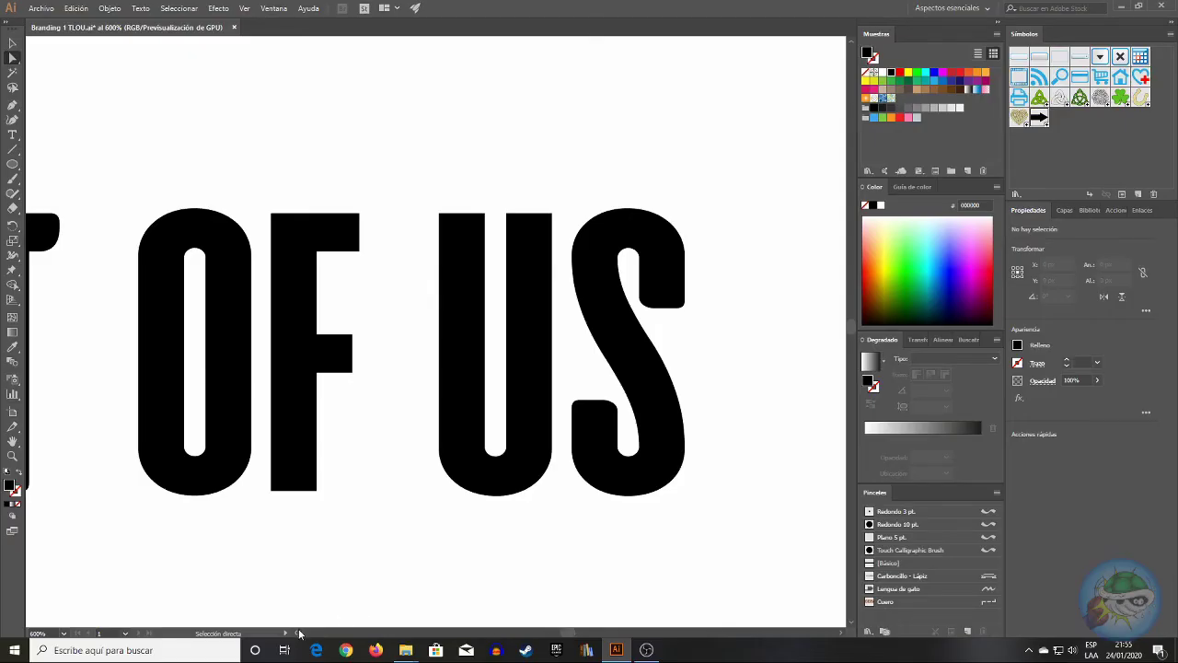
- Select the first T of THE and review the lettering at 300% zoom
drag(299, 633, 301, 633)
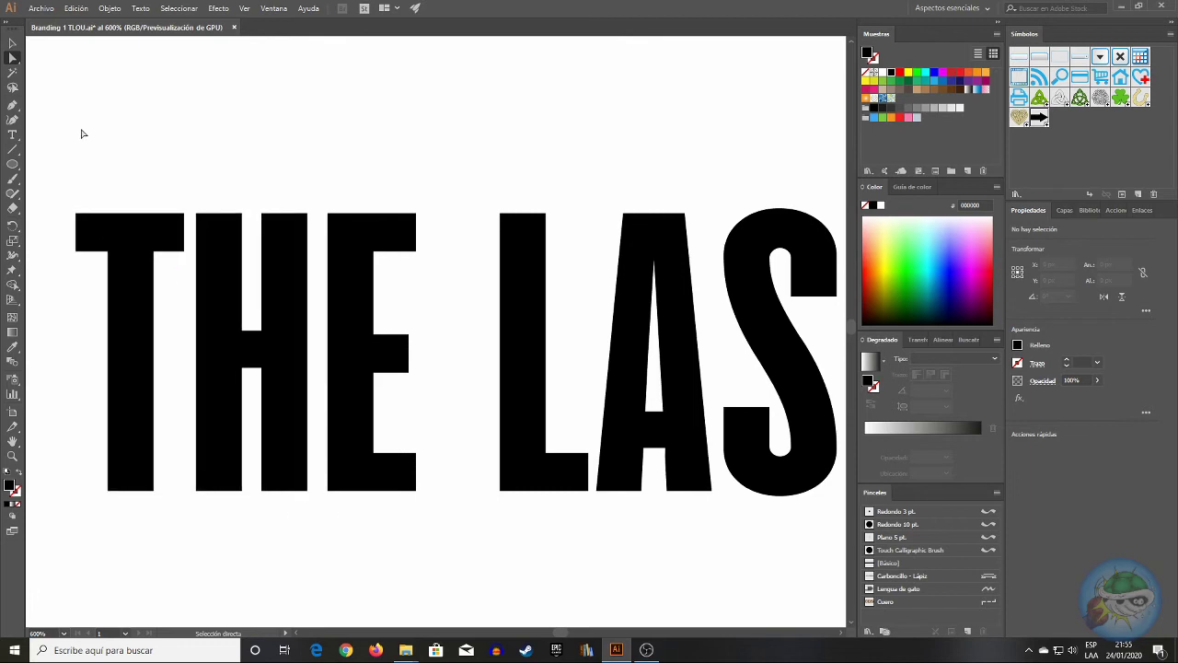
click(124, 236)
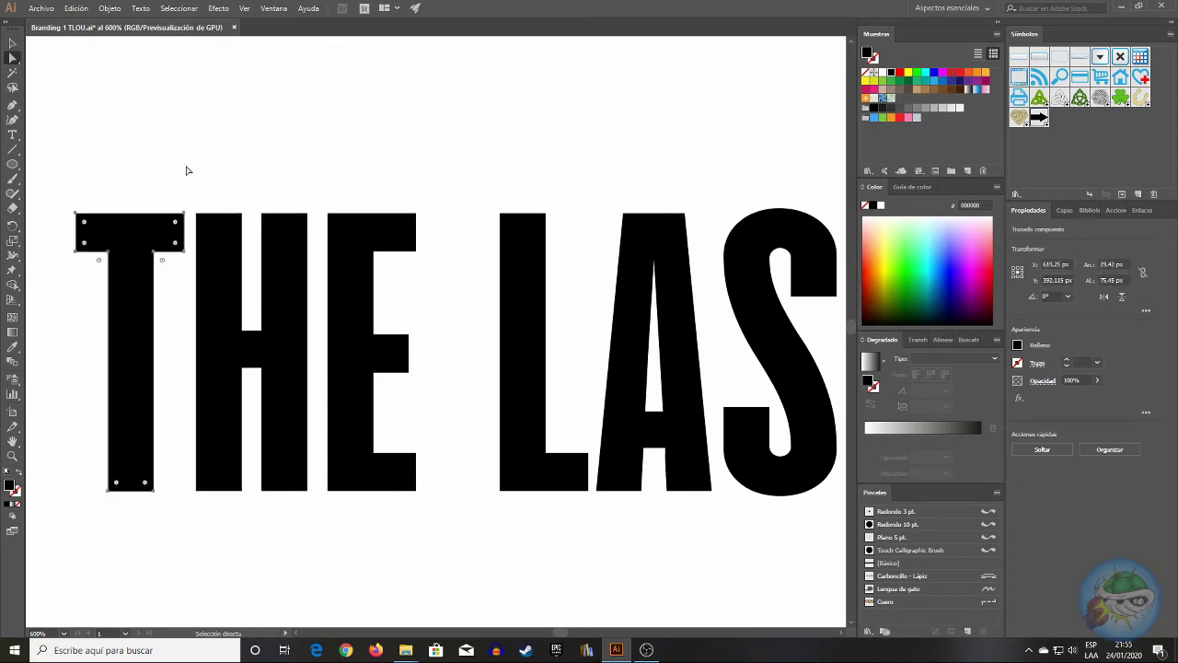
click(64, 633)
click(107, 433)
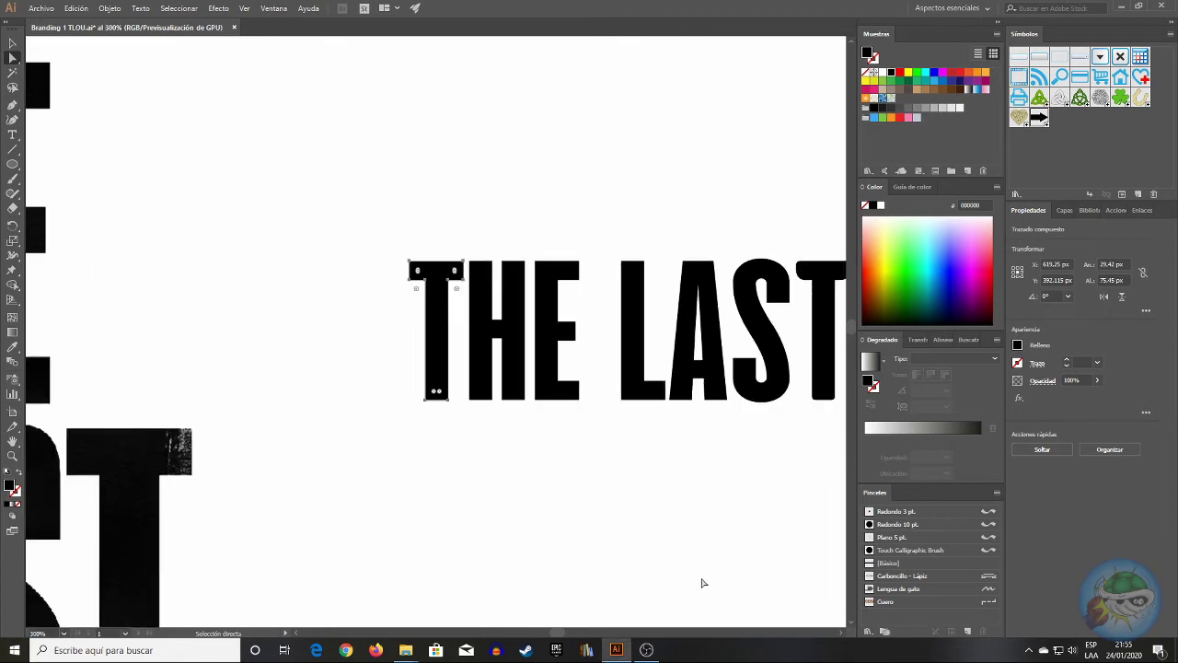
scroll(841, 634, right, 5)
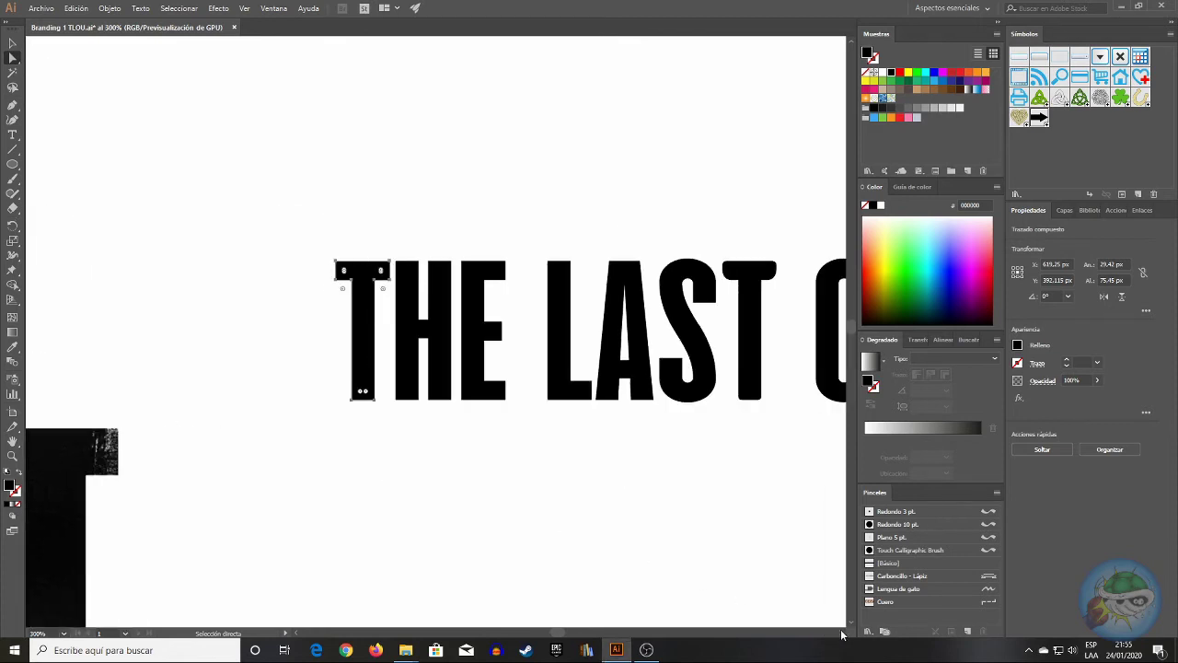
- Replace the rounded T of LAST with a level duplicate of the squared T from THE
click(13, 44)
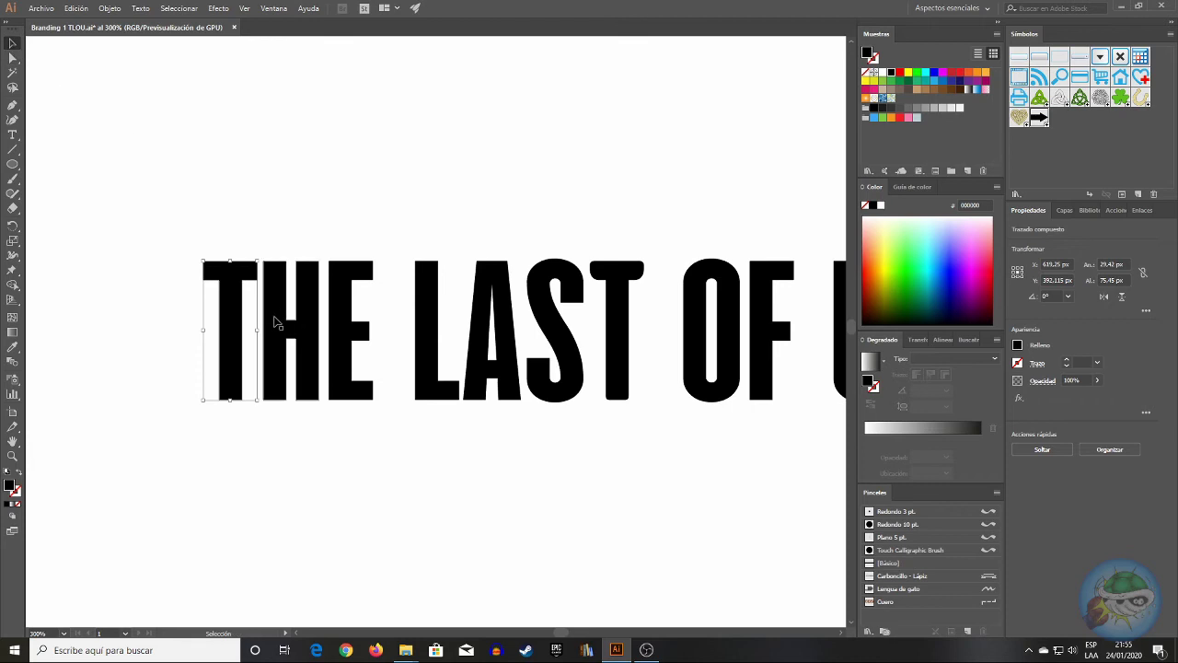
drag(232, 372, 614, 373)
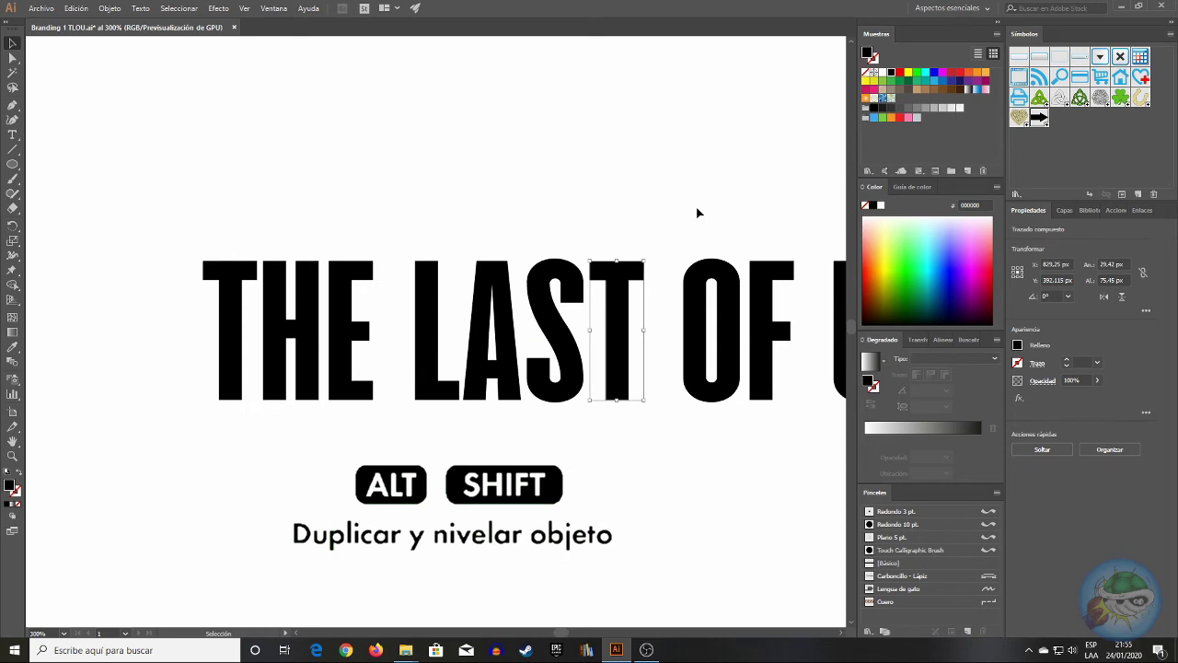
click(697, 212)
click(640, 276)
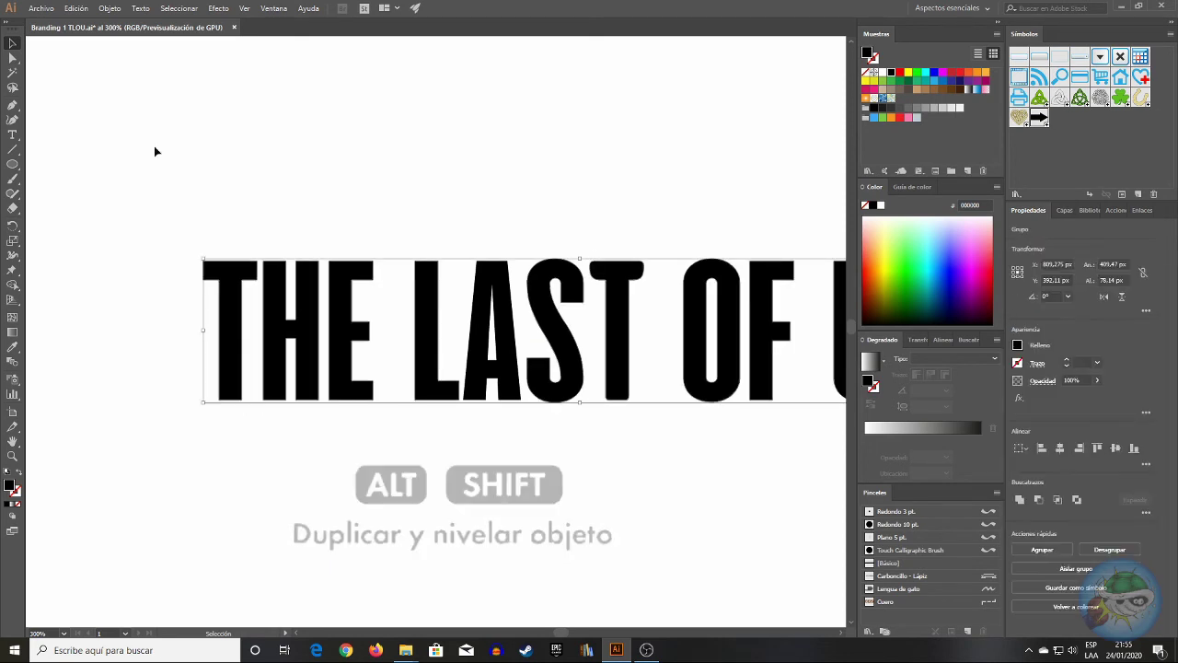
key(a)
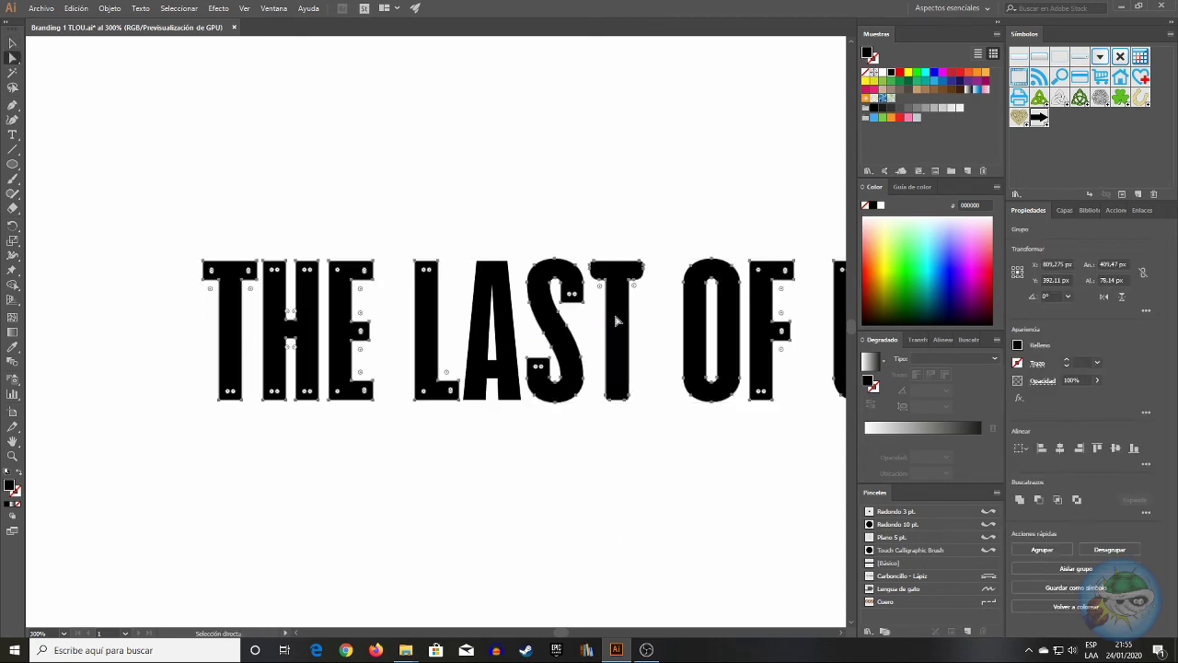
click(617, 294)
key(ctrl+c)
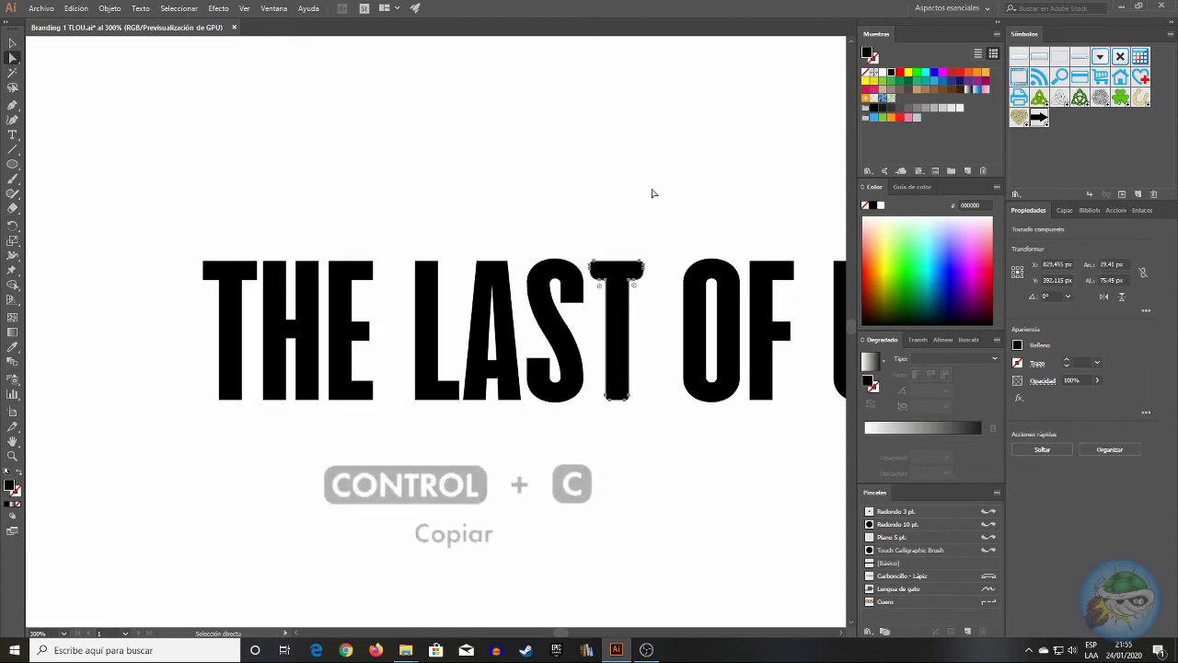
click(654, 193)
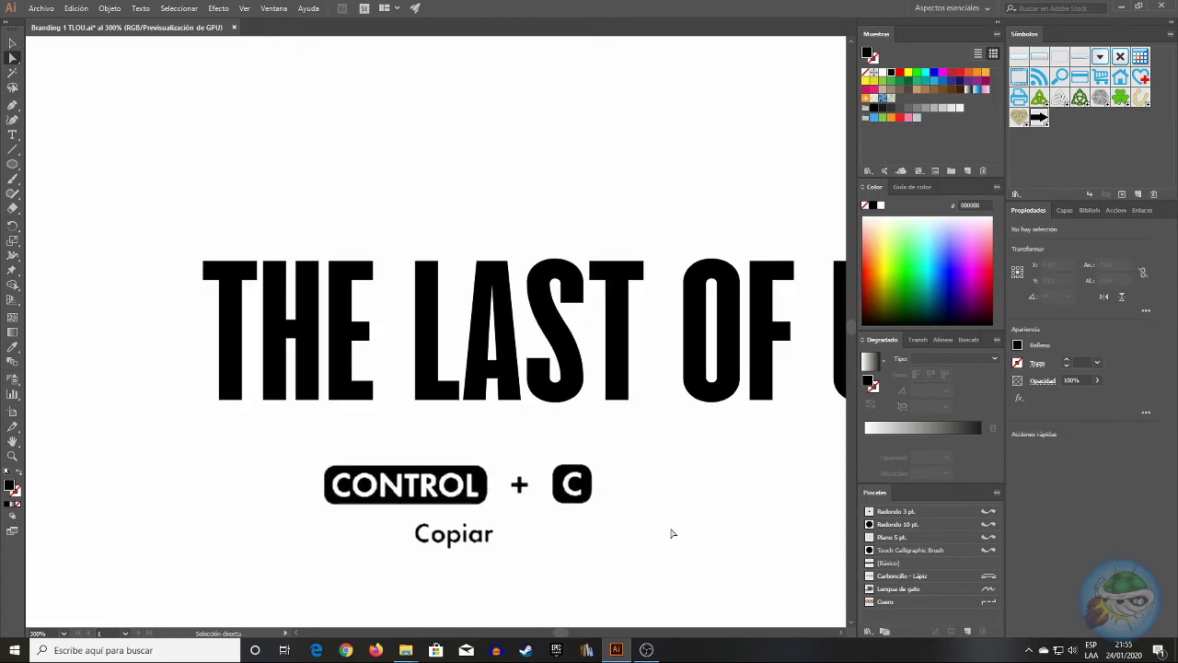
- Replace the rounded S of US with a duplicate of the squared S from LAST
drag(561, 635, 566, 635)
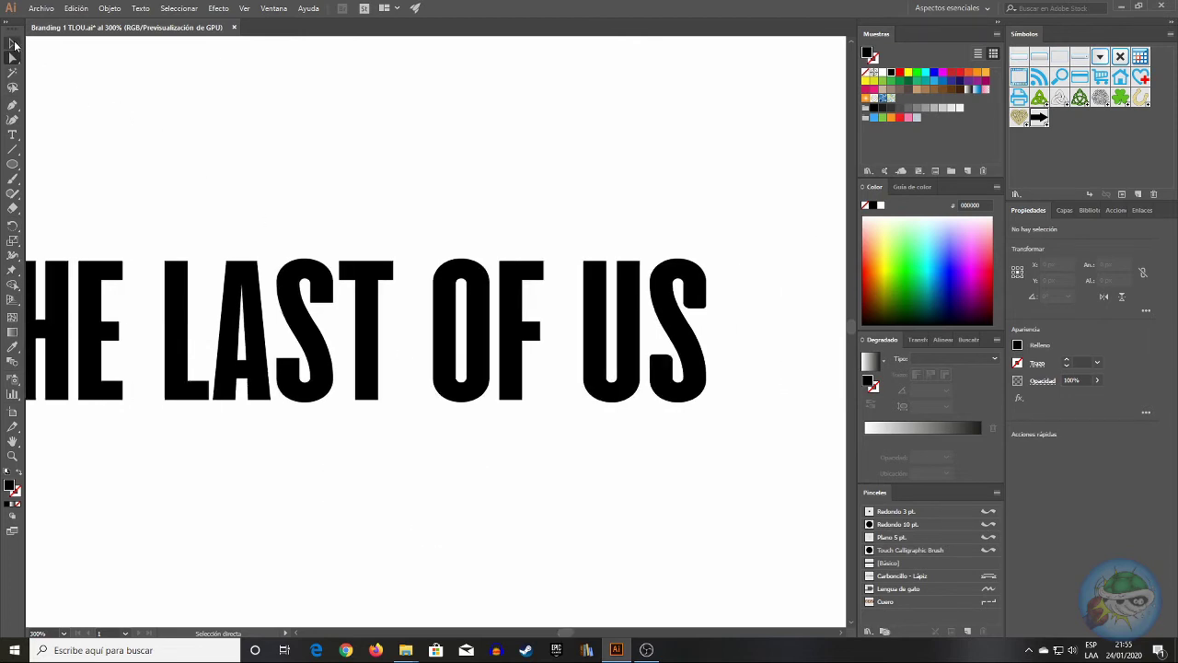
key(ctrl+f)
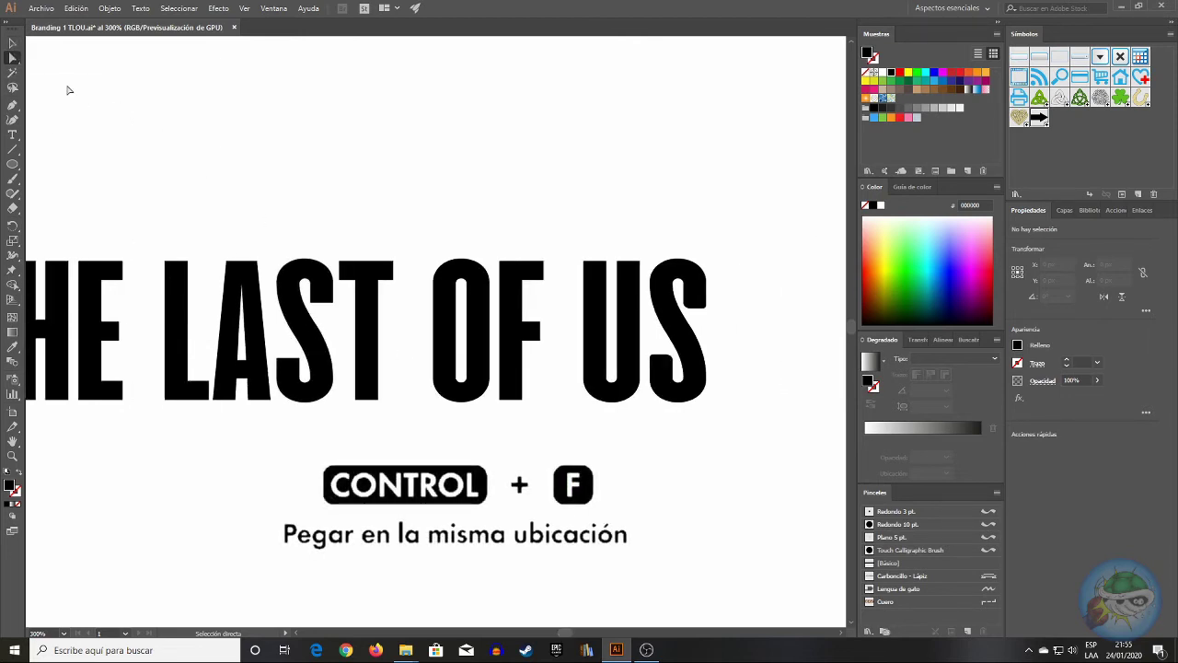
click(322, 355)
click(13, 43)
drag(322, 371, 694, 381)
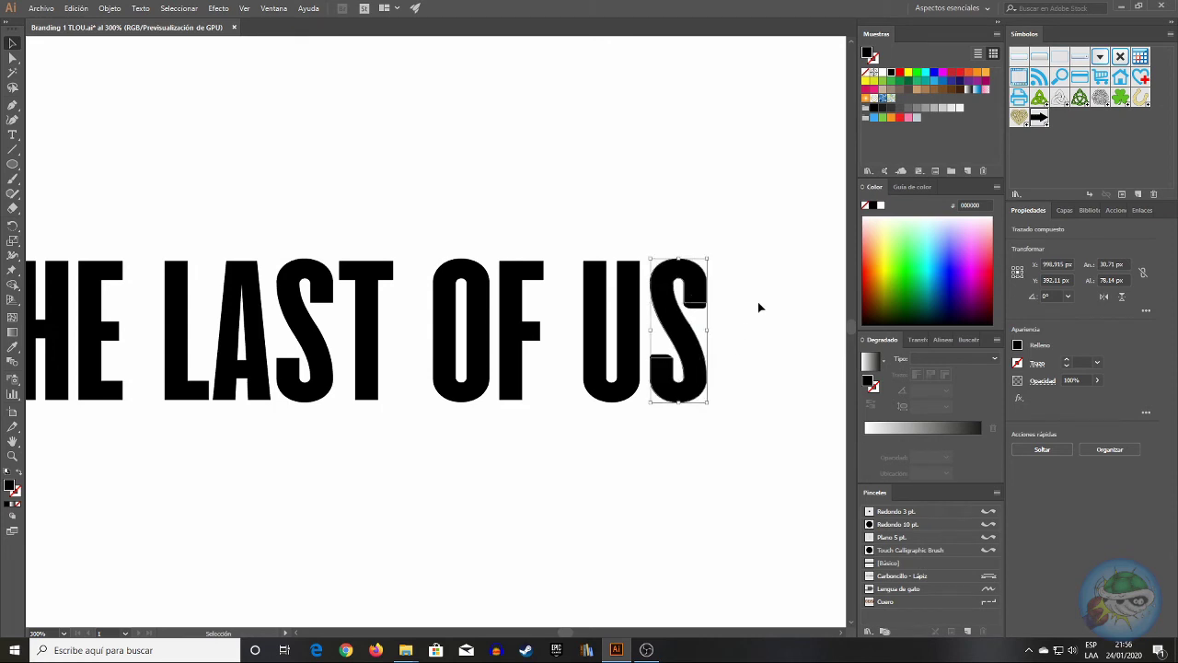
click(759, 307)
key(a)
click(692, 343)
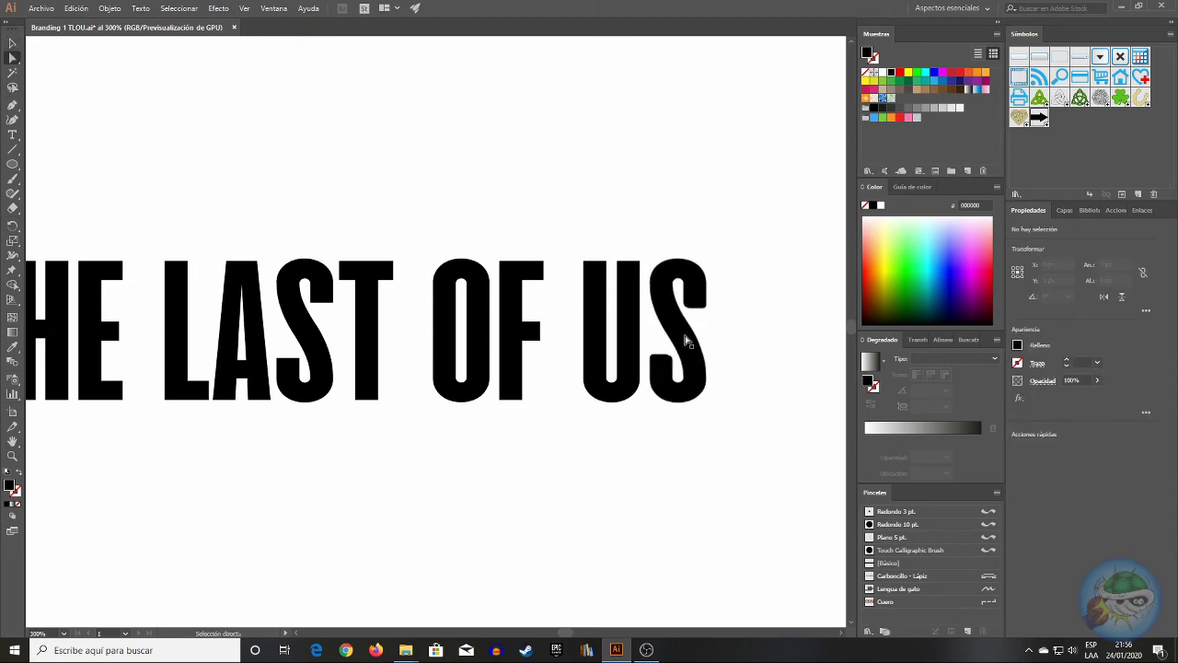
click(738, 280)
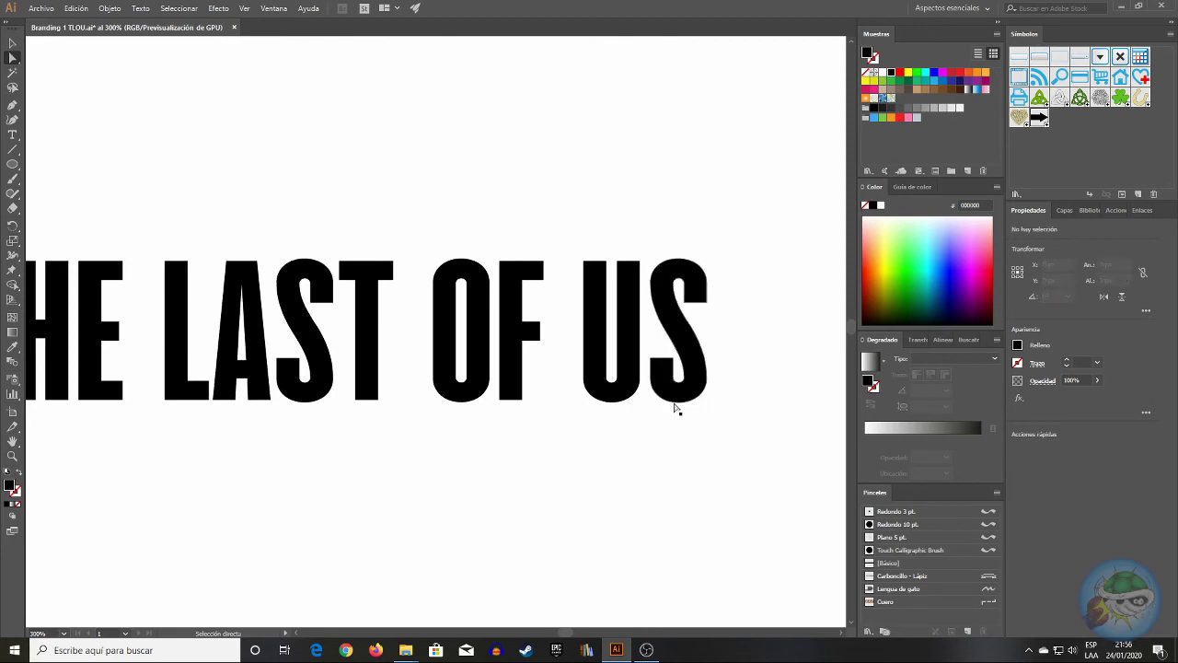
click(296, 633)
click(295, 633)
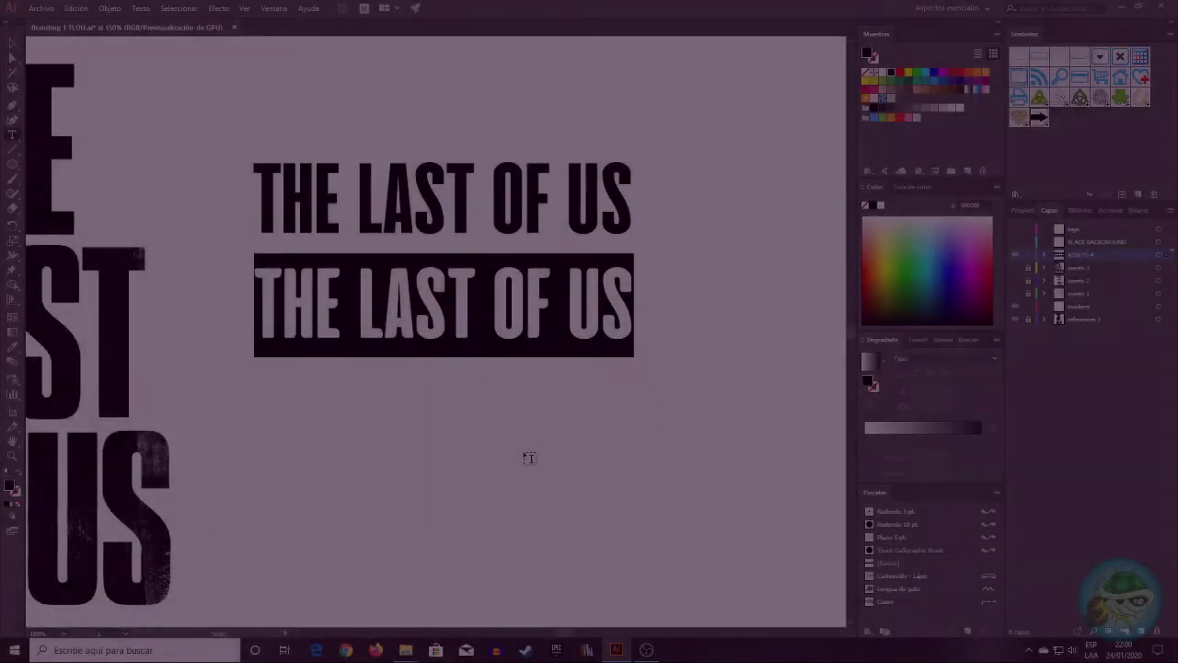
- Replace the duplicated title text below THE LAST OF US with the letters C K P
text(C K P)
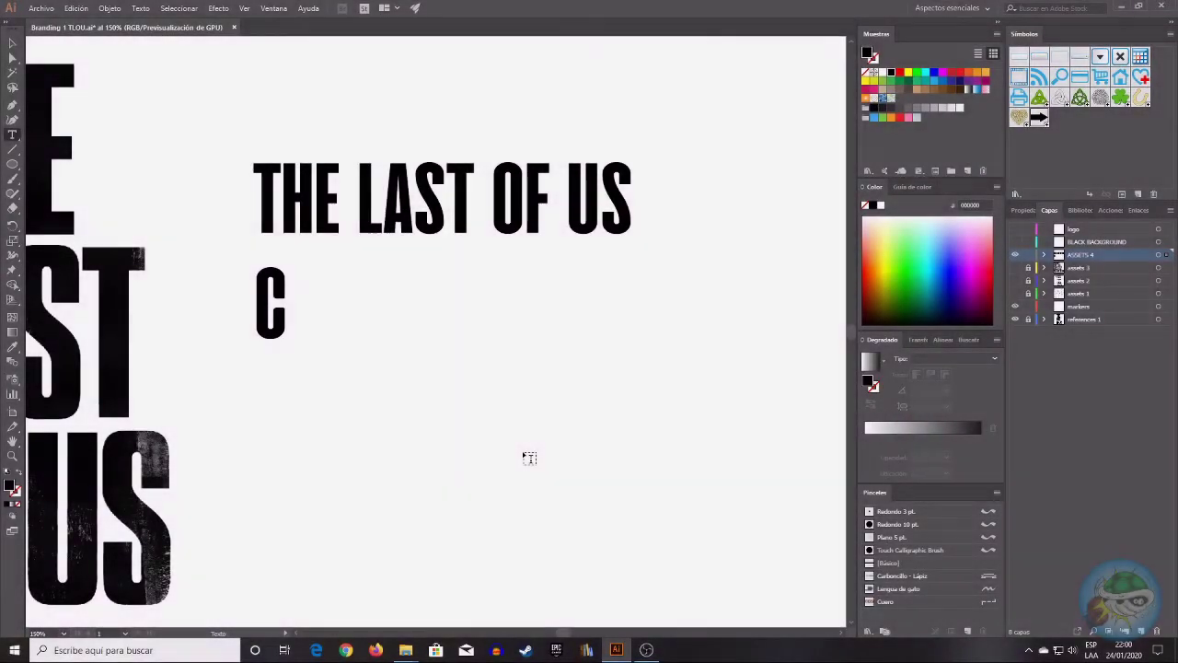
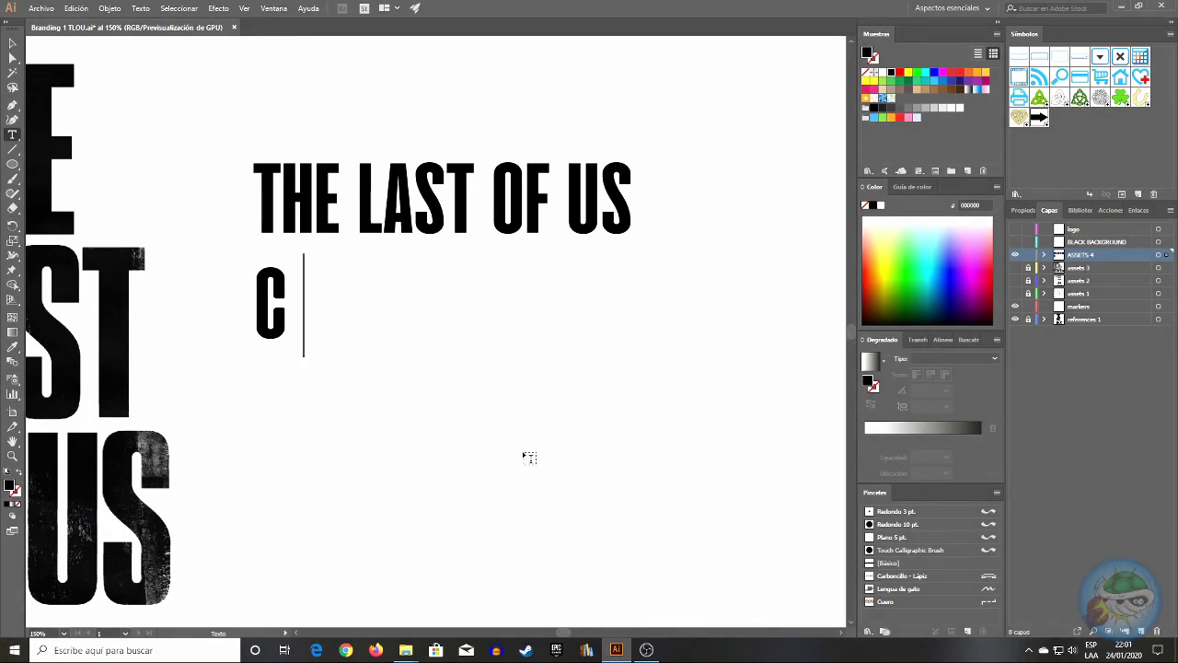
text(K P)
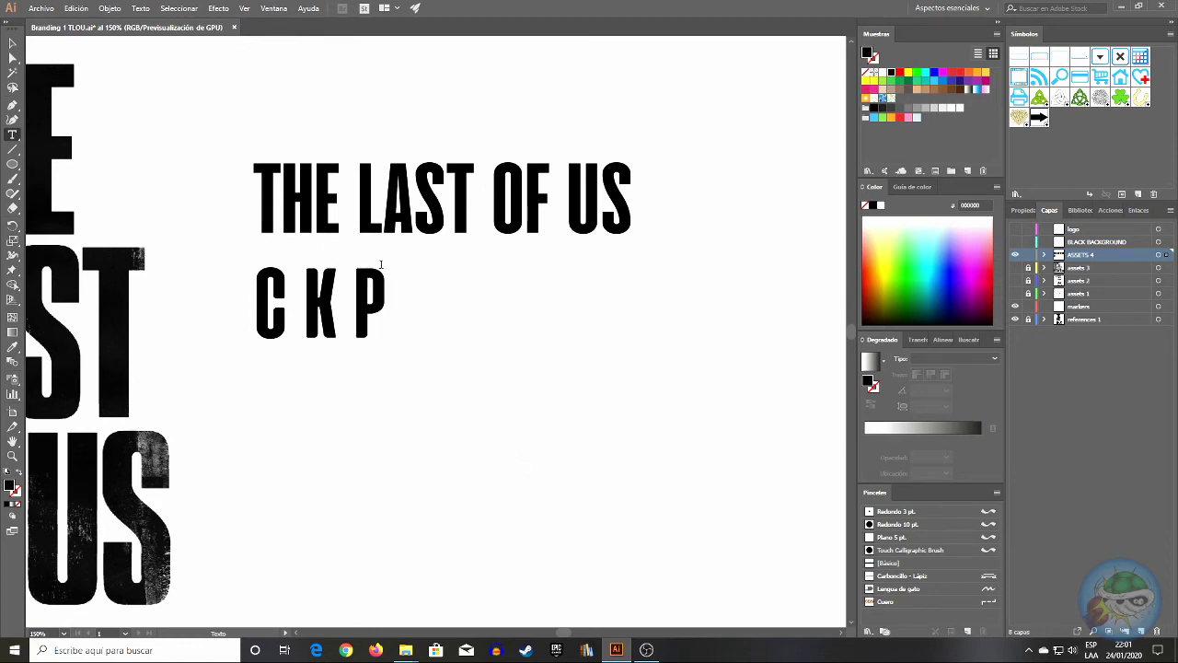
click(13, 44)
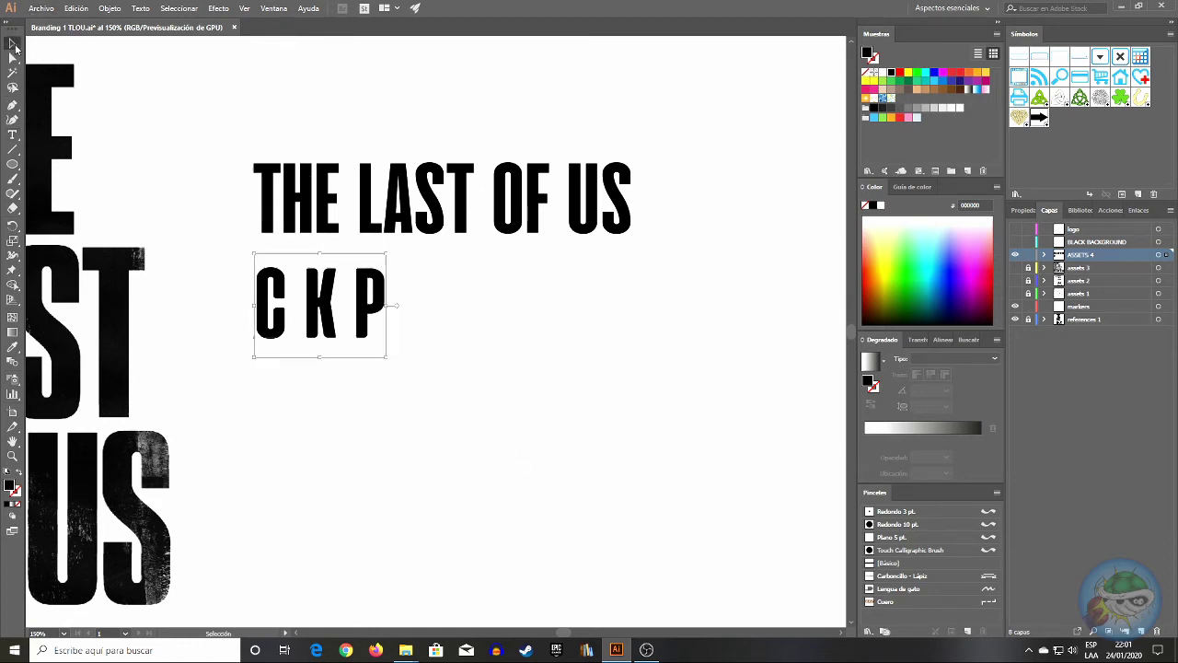
click(488, 371)
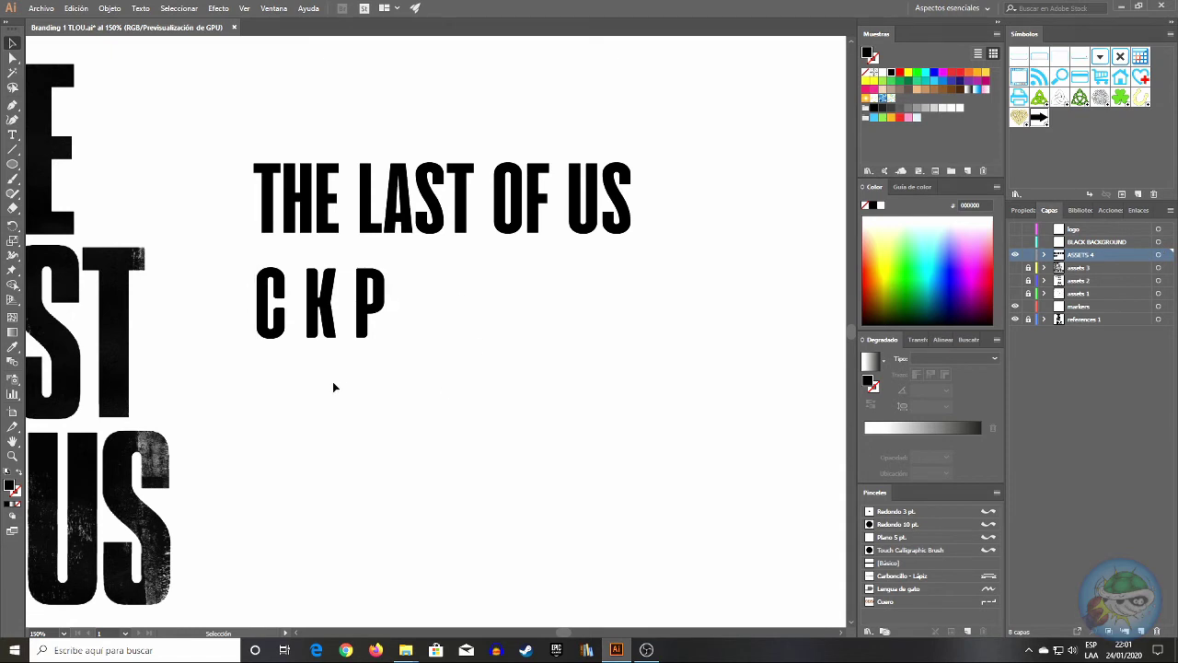
- Duplicate the C K P lettering horizontally, level with the original row
drag(244, 384, 423, 286)
drag(365, 336, 552, 336)
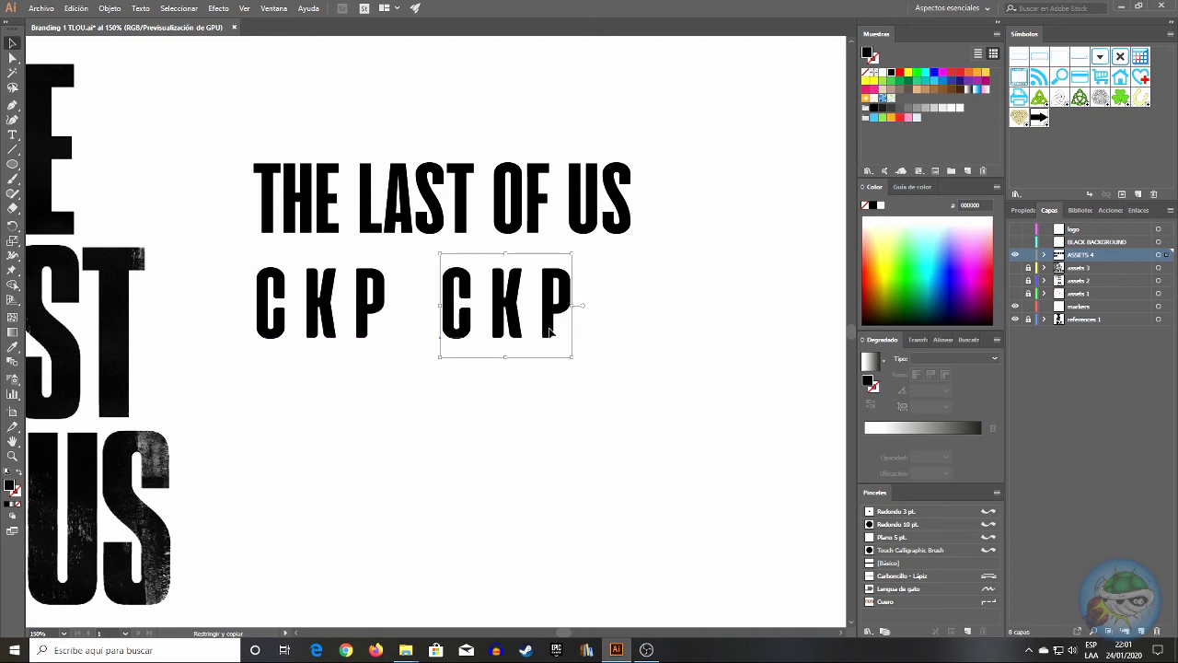
click(572, 412)
key(ctrl+z)
click(513, 427)
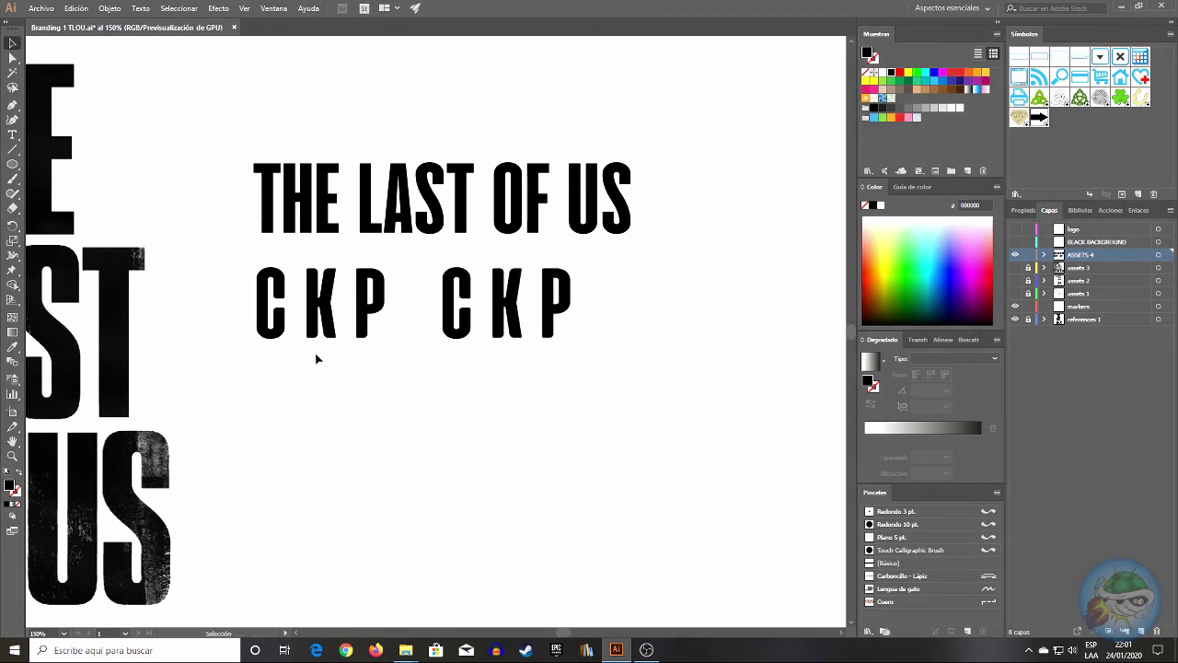
- Remove the rounded-corner anchor points from the end of the upper arm of the duplicated C
click(13, 58)
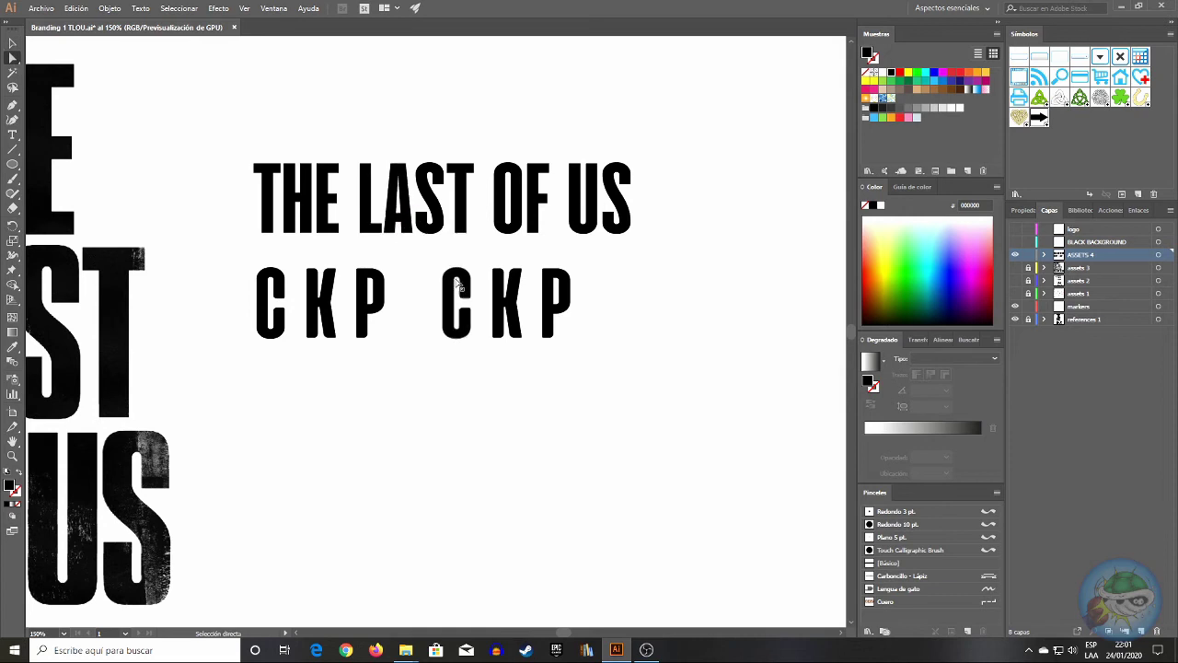
click(64, 633)
click(108, 403)
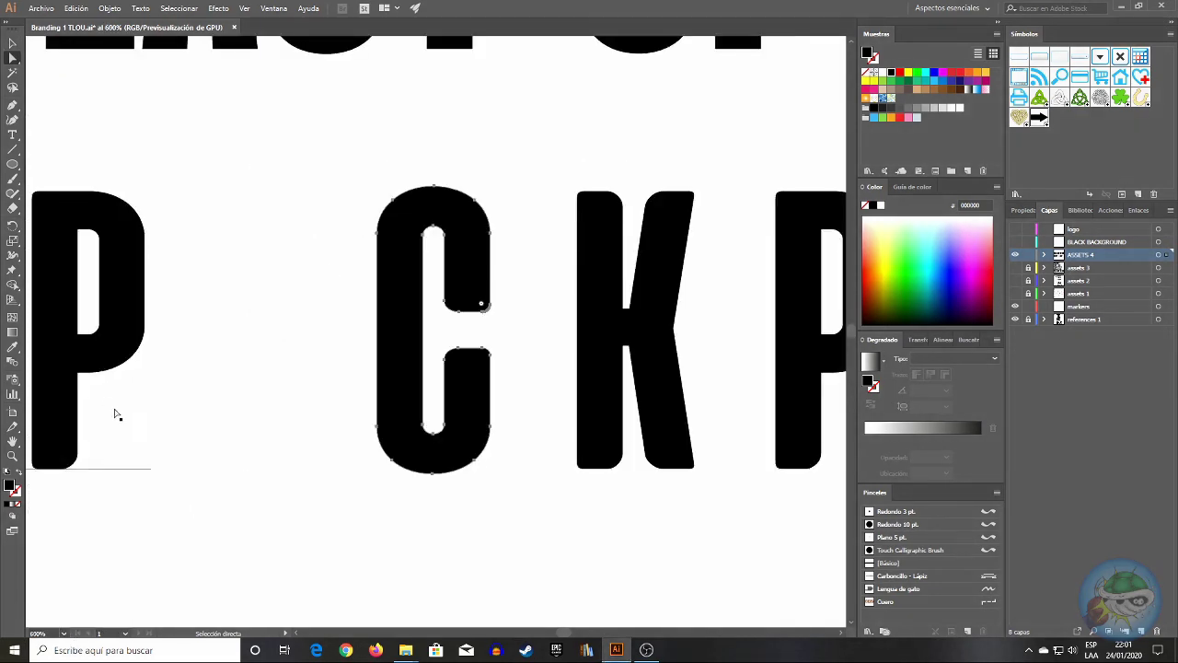
click(63, 633)
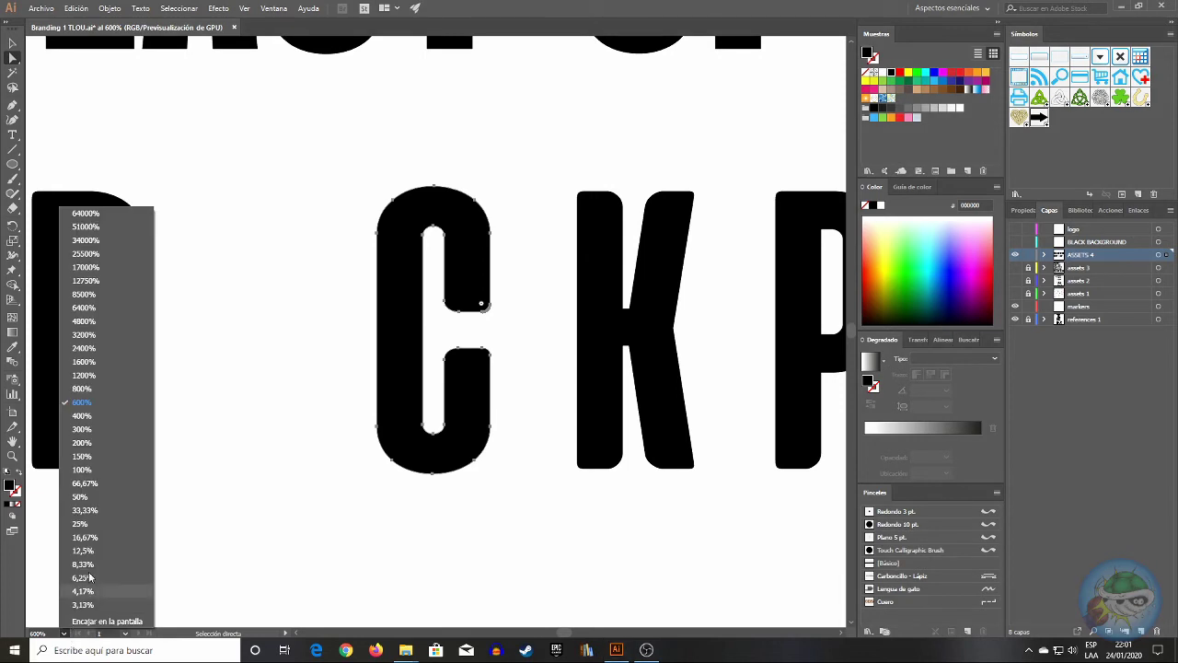
click(103, 364)
click(642, 294)
scroll(637, 296, up, 2)
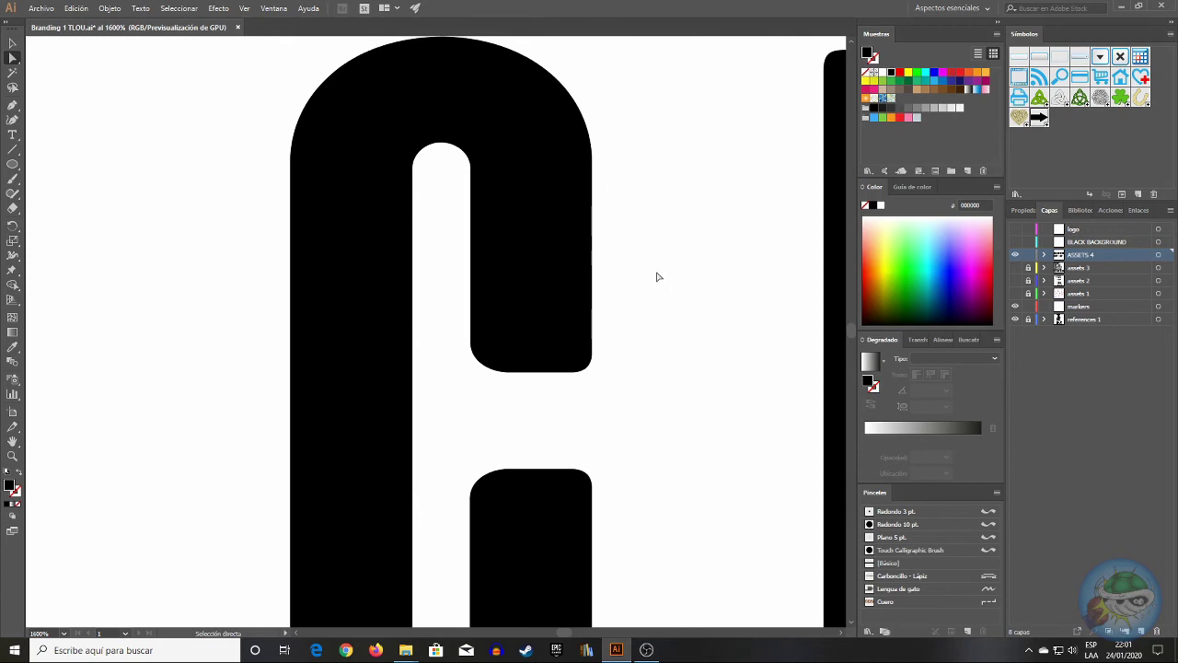
click(571, 385)
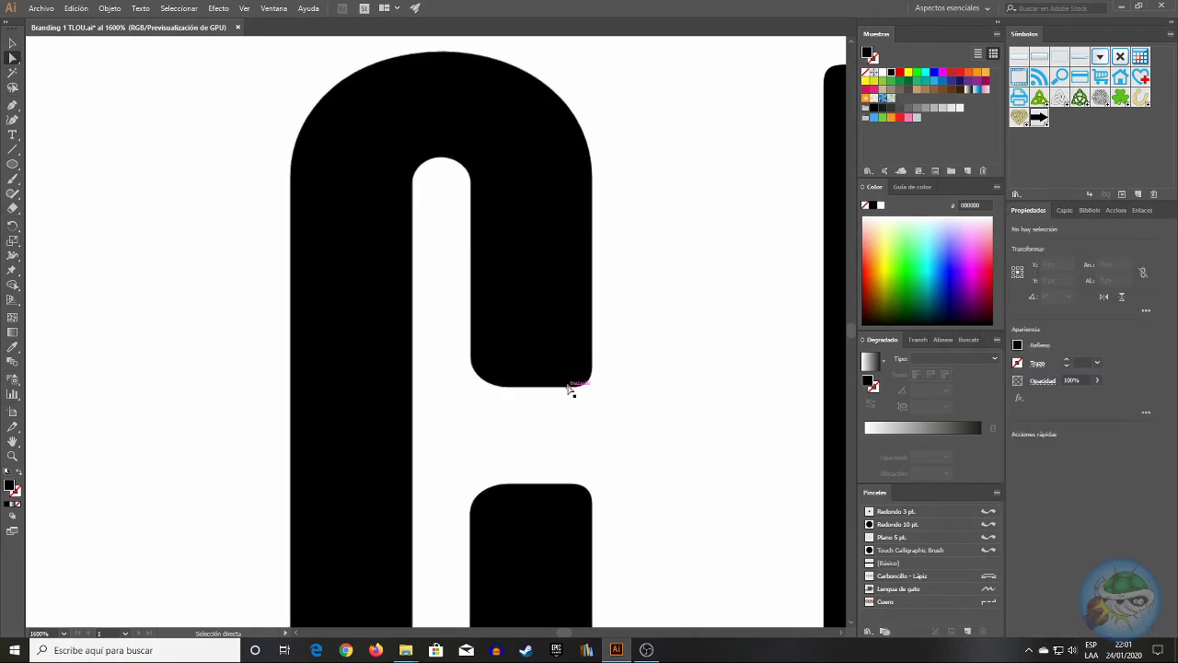
drag(571, 386, 597, 371)
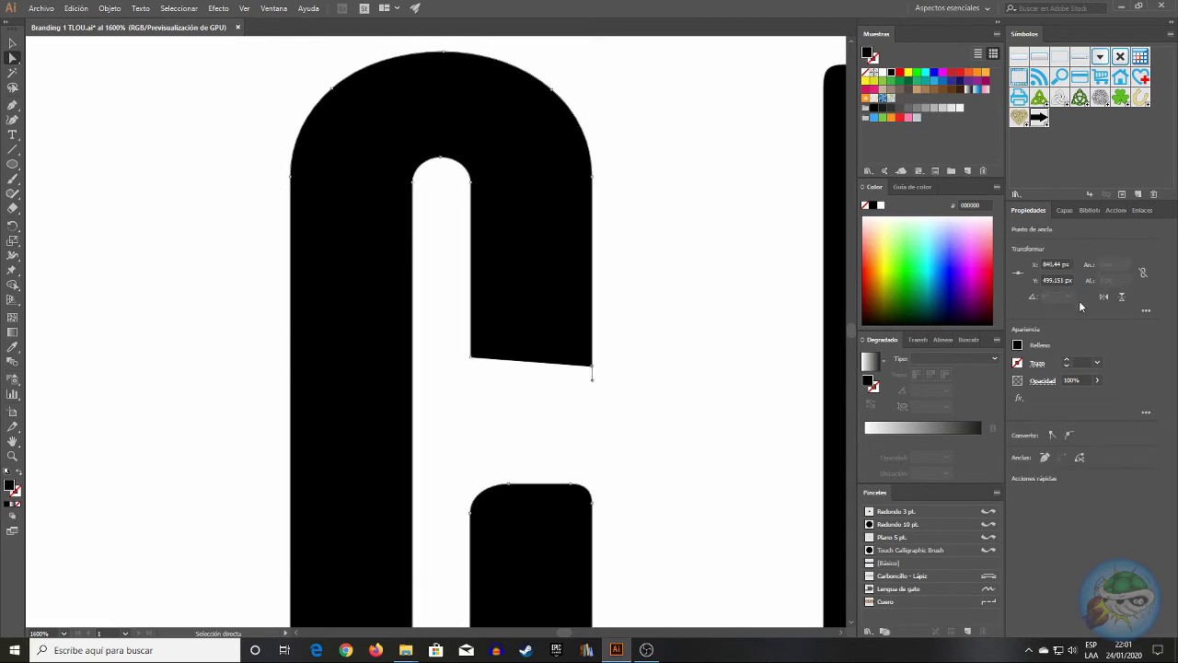
- Square the end of the C's upper arm by giving both end anchor points the original edge's Y coordinate
drag(1041, 281, 1121, 283)
key(ctrl+v)
key(Return)
click(470, 358)
key(ctrl+v)
key(Return)
click(617, 384)
- Select the top-edge anchor point of the C's lower arm and its Y coordinate for copying
click(571, 485)
drag(1041, 281, 1110, 283)
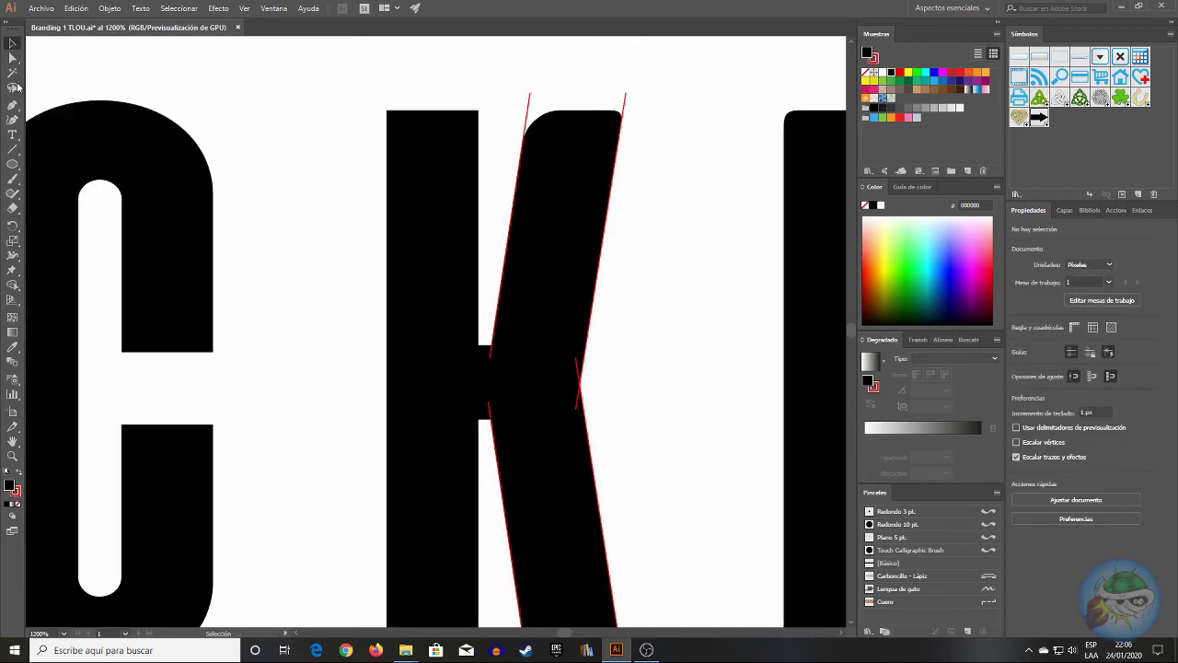
- Draw a horizontal red line about 25 px long across the K's upper arm and align it with the stem's top edge
click(13, 104)
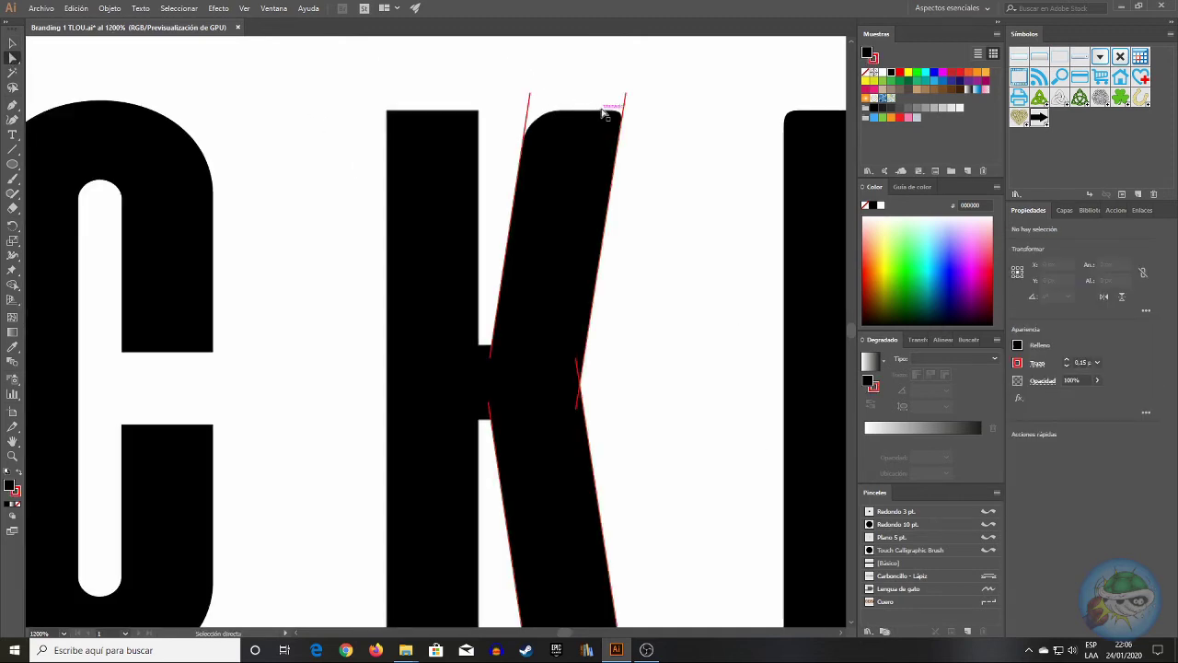
click(497, 107)
click(681, 107)
key(a)
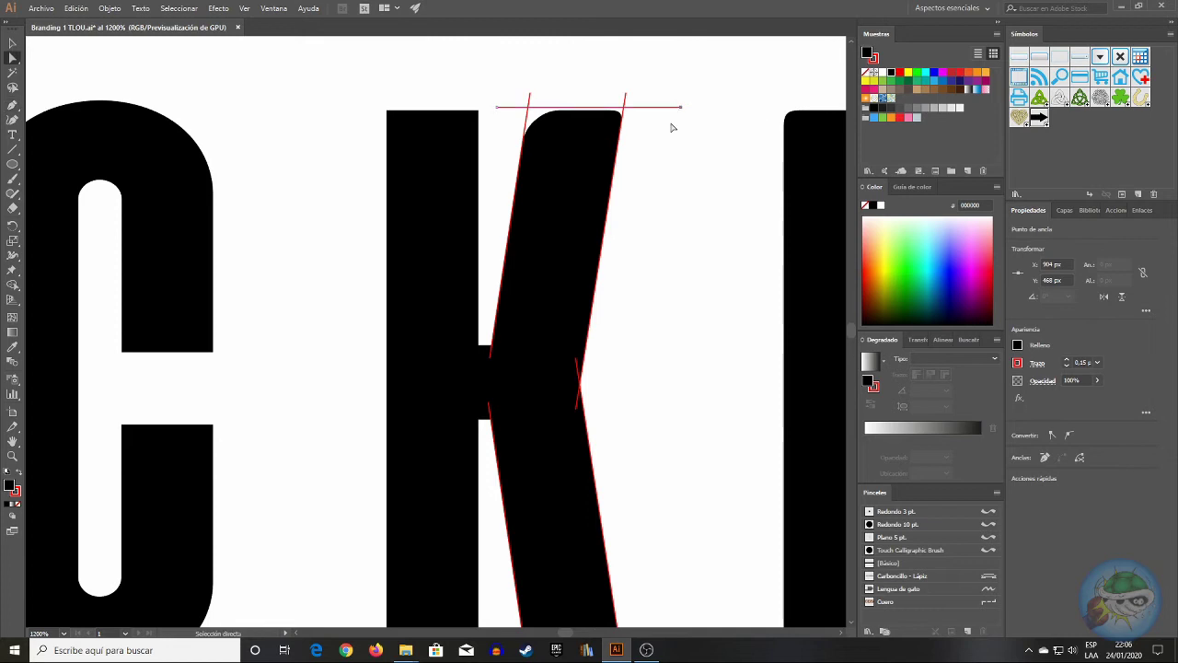
click(478, 111)
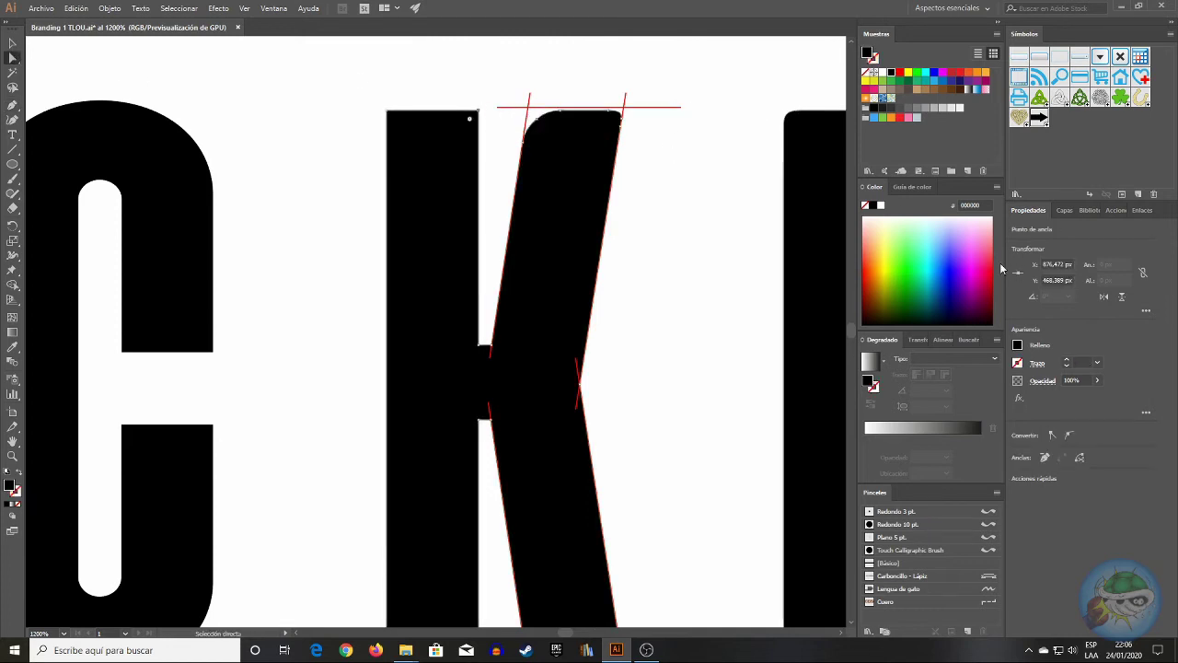
key(v)
click(644, 107)
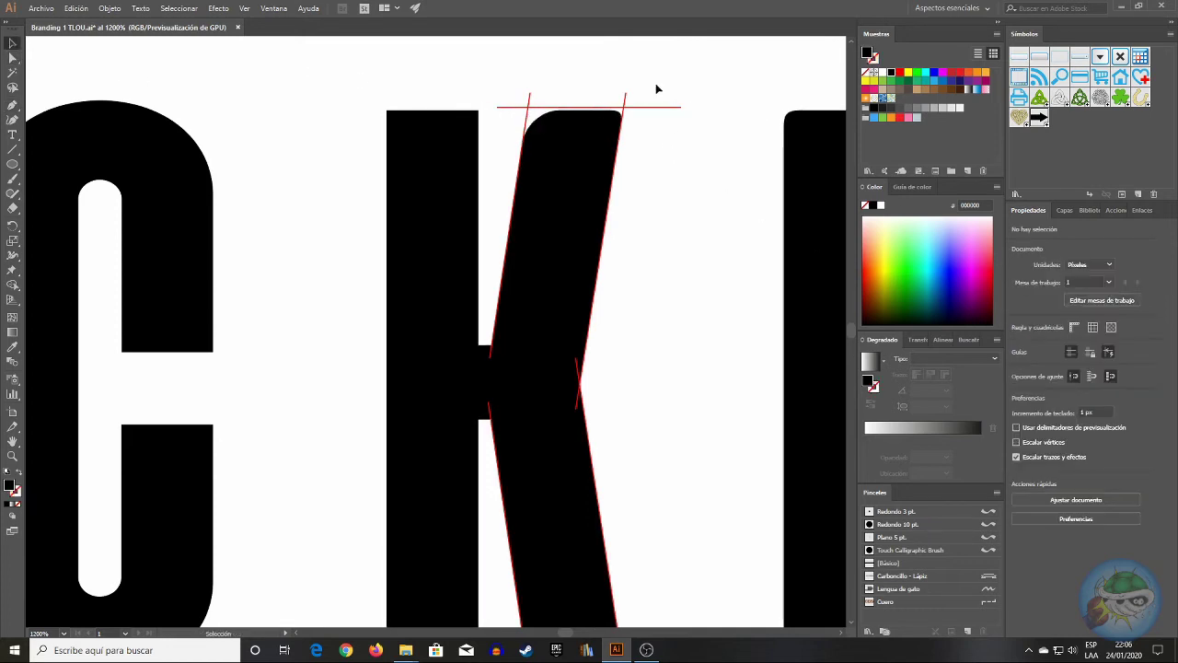
click(690, 187)
key(ctrl+z)
- Duplicate the horizontal red line to the K's base and align it with the stem's bottom edge at Y 543.837 px
scroll(636, 190, down, 1)
drag(645, 57, 604, 609)
click(626, 429)
click(13, 59)
click(479, 608)
key(v)
click(671, 344)
drag(657, 563, 838, 619)
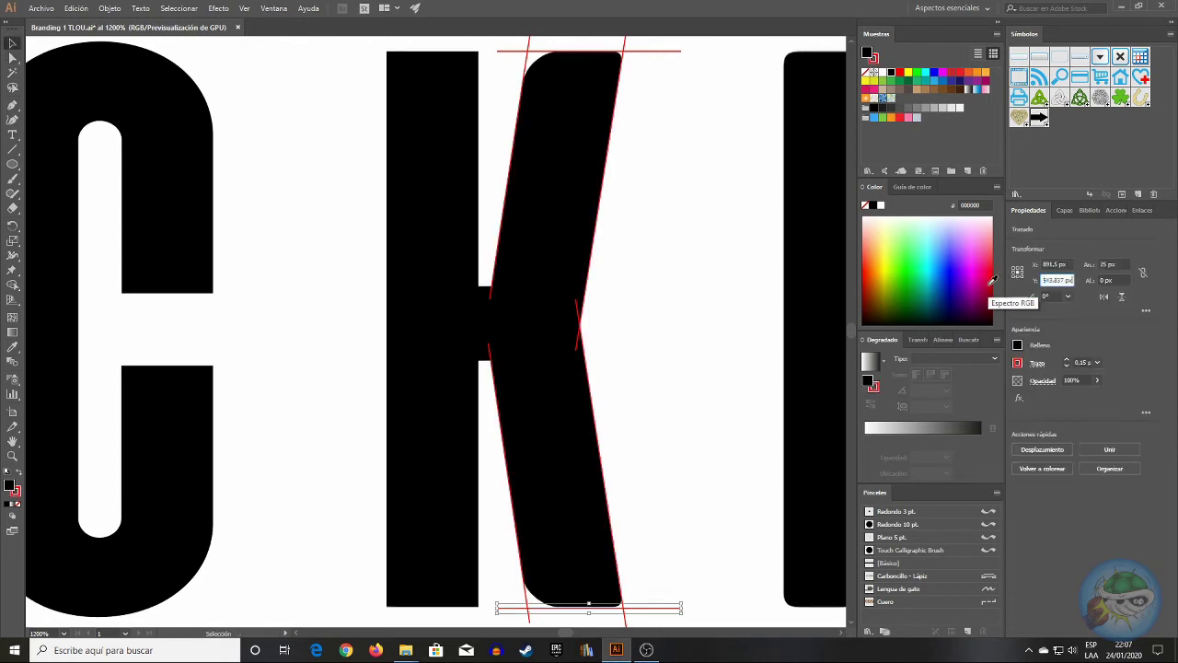
click(697, 315)
- Give the K shape a black stroke of 0,15 pt
click(13, 59)
click(432, 276)
text(0,15)
key(Return)
click(709, 230)
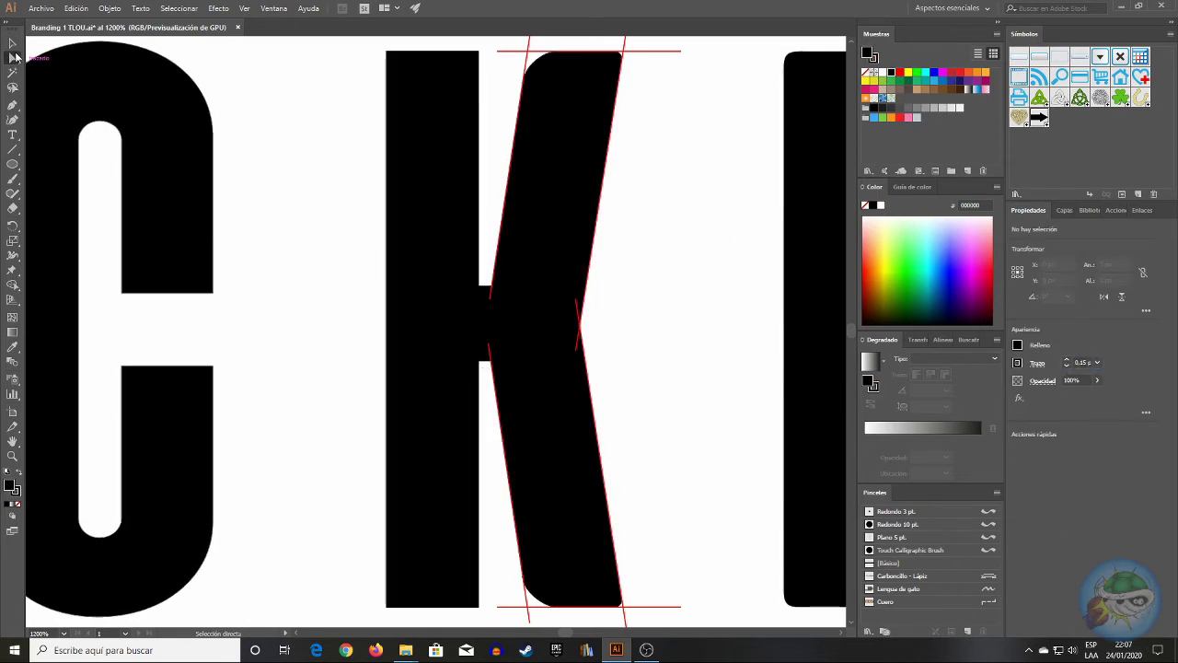
- Extend the rounded corners of the K's arms out to the red lines using the Shape Builder tool
click(13, 43)
click(62, 633)
click(89, 395)
drag(353, 101, 615, 559)
drag(420, 98, 539, 523)
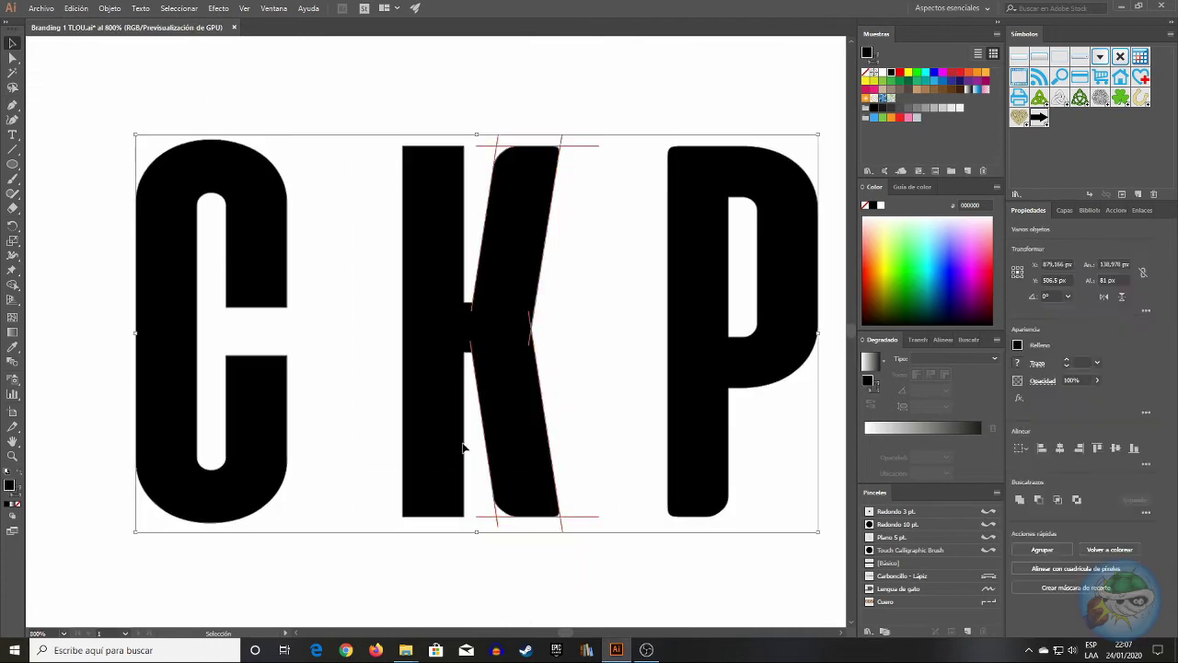
click(13, 288)
mouse_move(514, 166)
mouse_down()
mouse_move(500, 150)
mouse_move(528, 268)
mouse_move(503, 516)
mouse_up()
key(v)
click(589, 97)
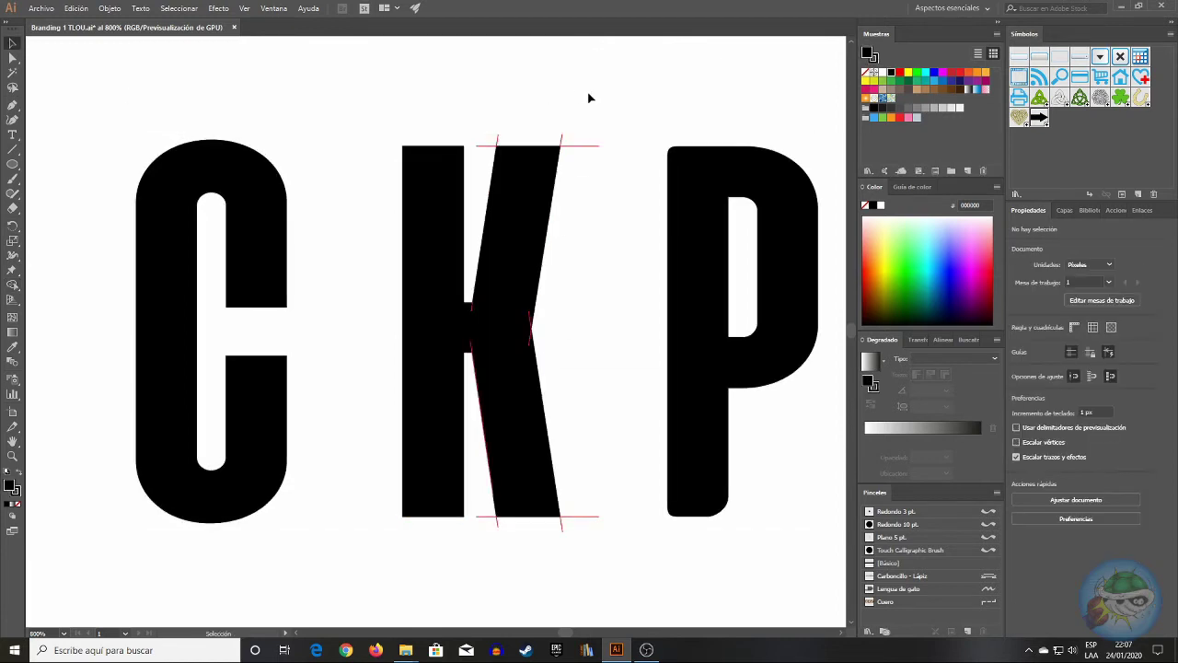
- Delete the red guide lines around the K and undo the accidental deletion of the letter
drag(501, 138, 519, 126)
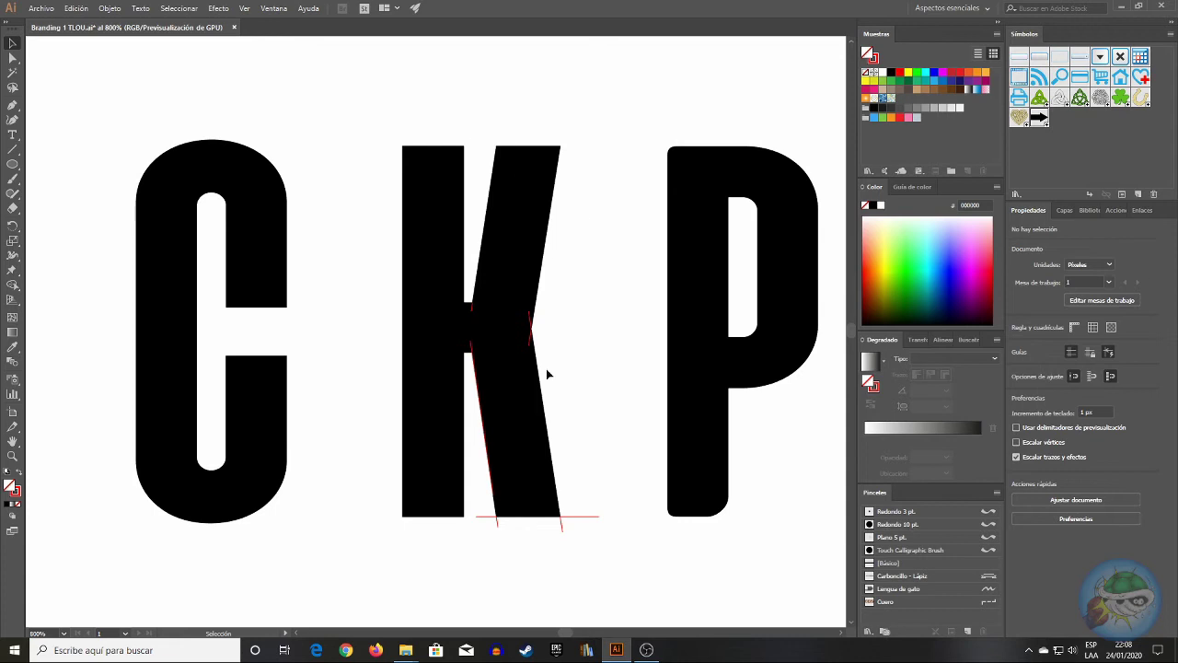
drag(489, 532, 600, 497)
key(a)
click(400, 211)
key(Delete)
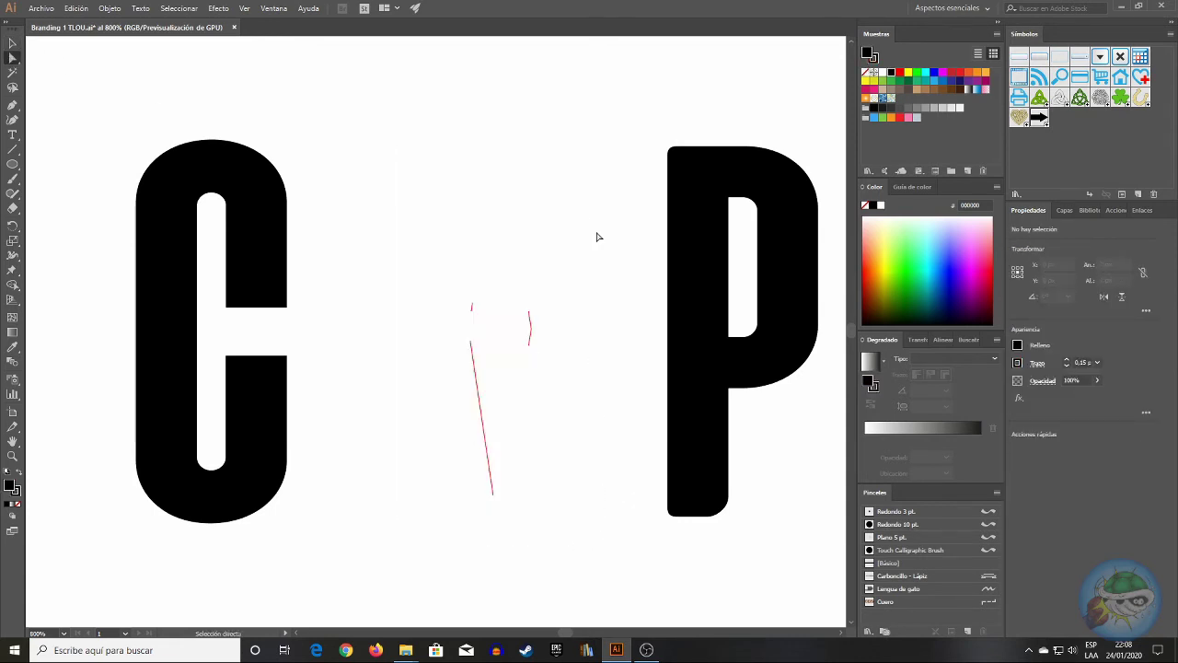
key(Delete)
key(ctrl+z)
key(ctrl+z)
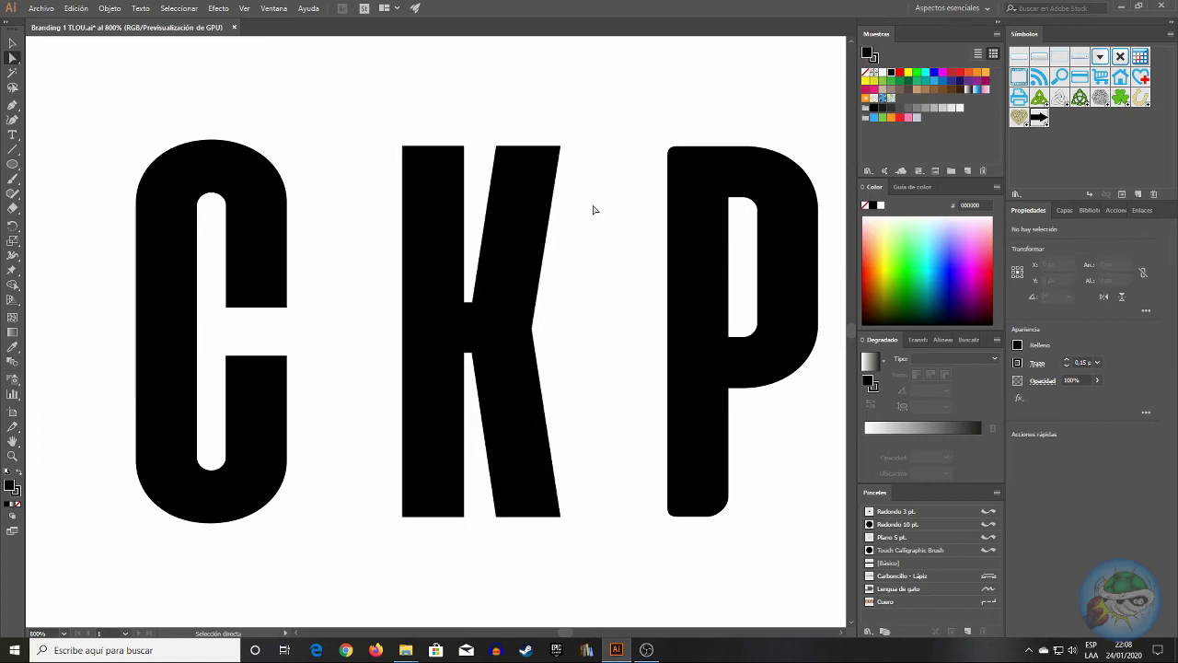
- Square the P's upper-left corner by deleting its rounded anchor point and aligning the remaining stem anchor with the top edge
key(ctrl+plus)
scroll(568, 553, up, 3)
click(343, 142)
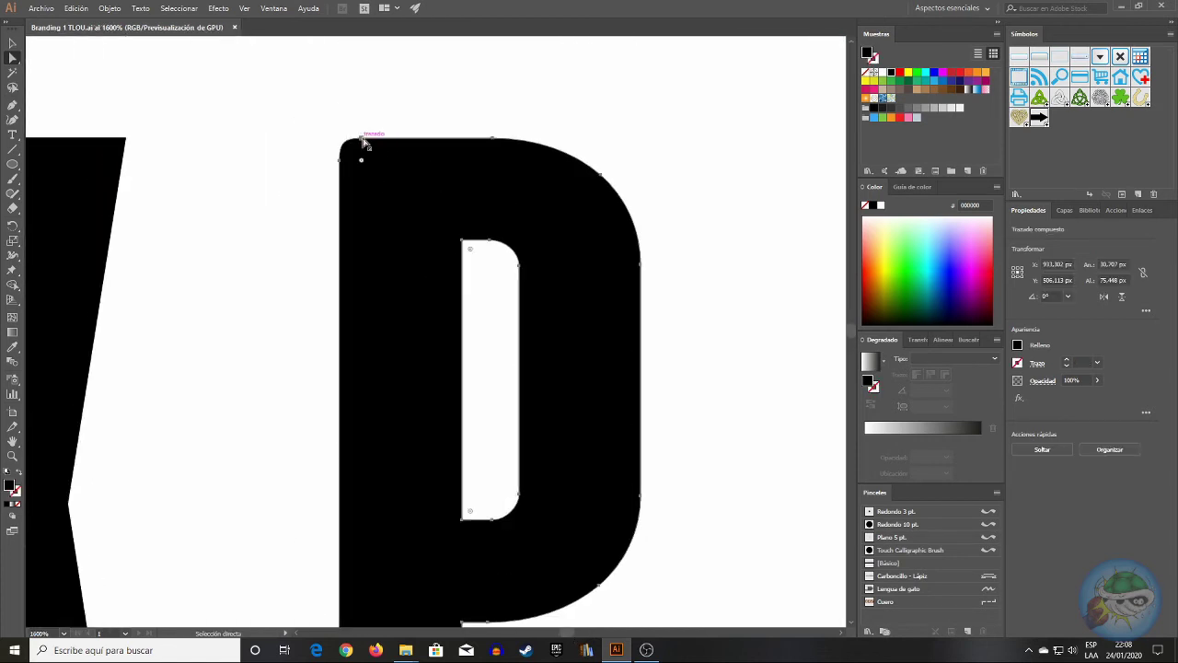
click(681, 119)
click(362, 139)
key(Delete)
click(339, 160)
click(1068, 278)
text(469,19)
key(Return)
click(629, 137)
- Square the P's stem base by deleting the rounded corner anchors and aligning both remaining anchors at Y 543,837 px
scroll(629, 137, down, 5)
click(359, 523)
click(1068, 279)
click(363, 523)
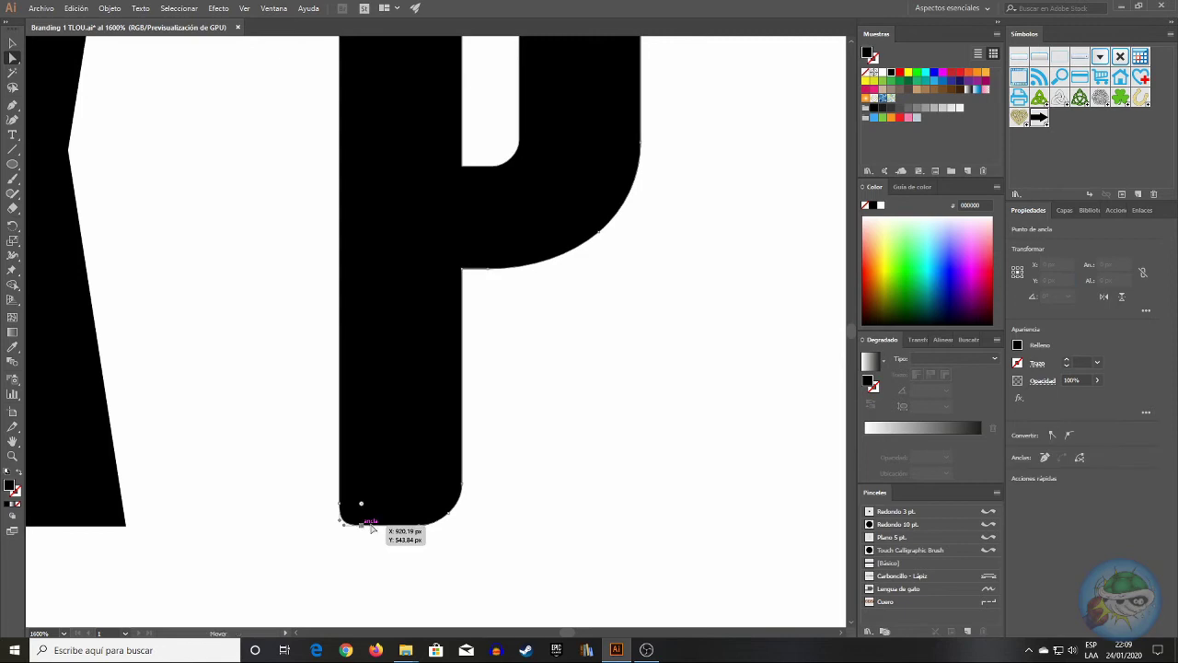
key(Delete)
click(421, 525)
key(Delete)
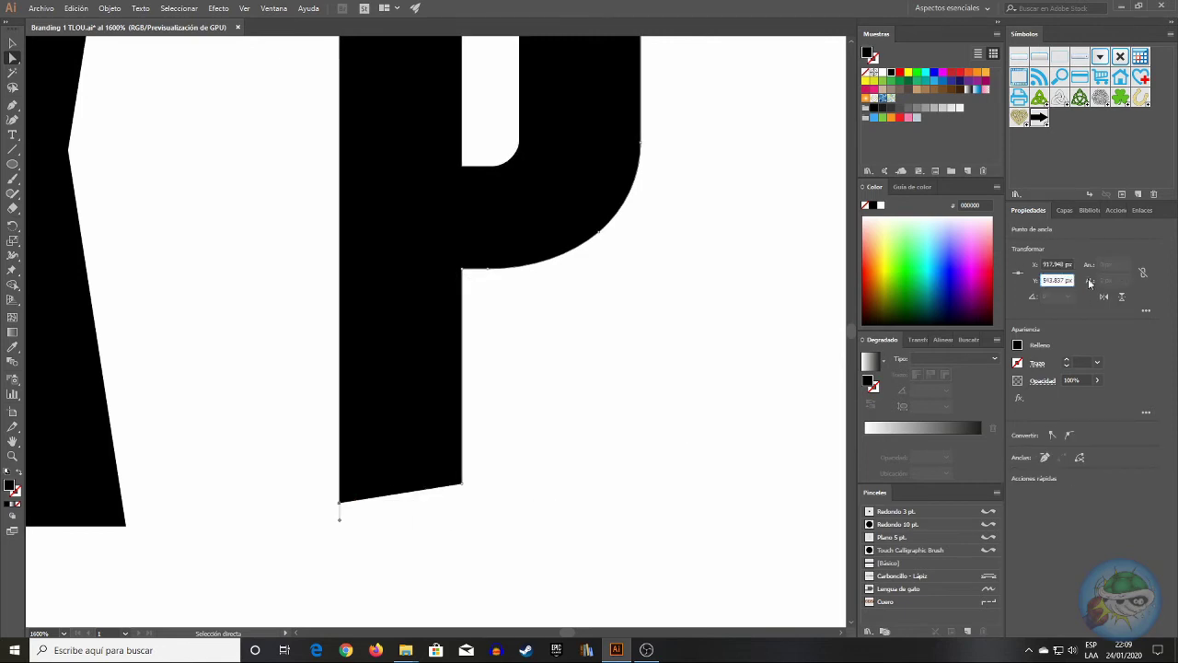
drag(340, 501, 340, 525)
click(462, 484)
key(Return)
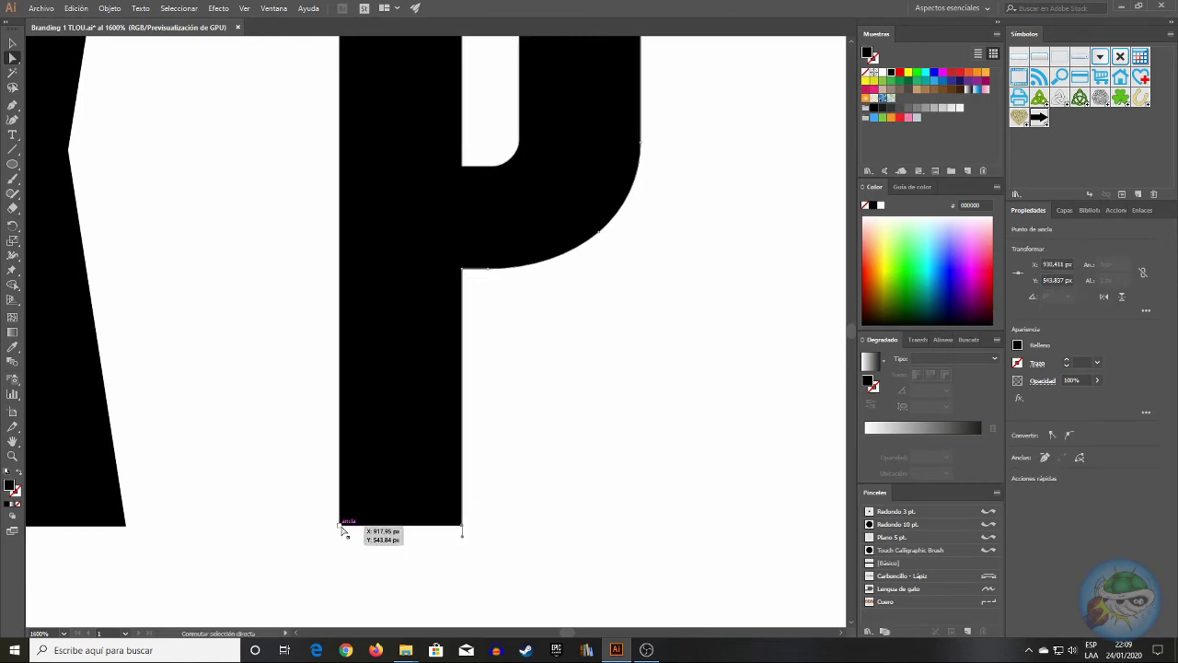
ctrl+click(562, 463)
- Copy the U, T and A from THE LAST OF US into the lower row after CH to spell CHUTA
click(63, 634)
click(130, 391)
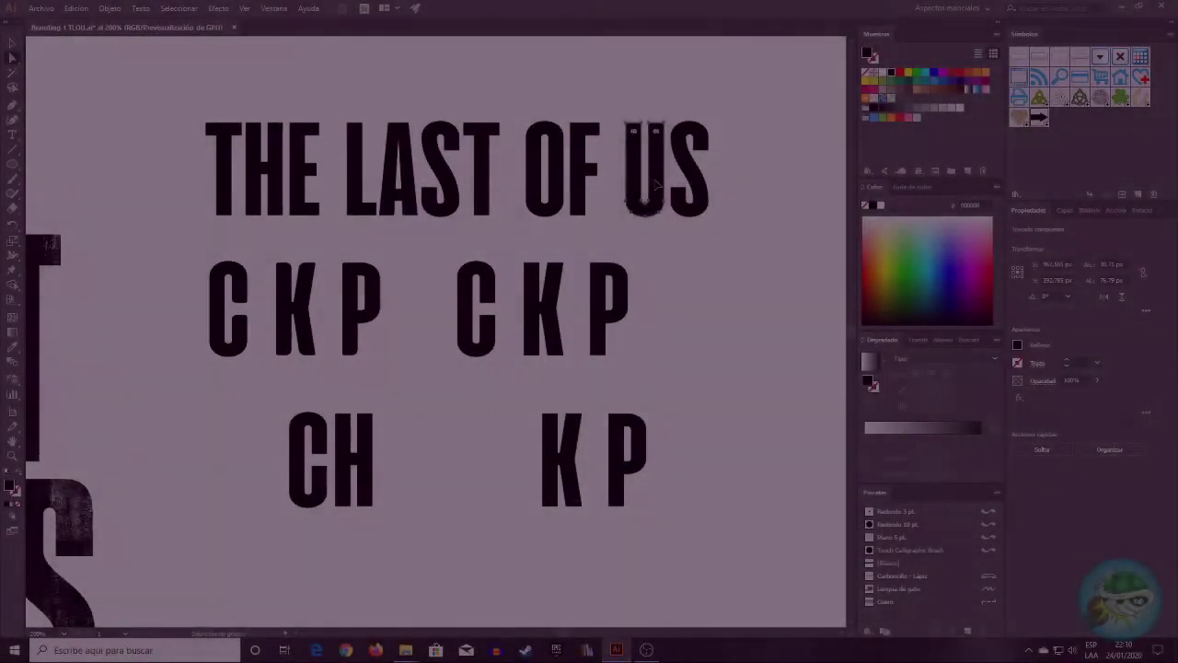
drag(658, 185, 411, 473)
click(482, 190)
drag(482, 189, 443, 477)
click(410, 201)
drag(410, 201, 485, 489)
click(710, 369)
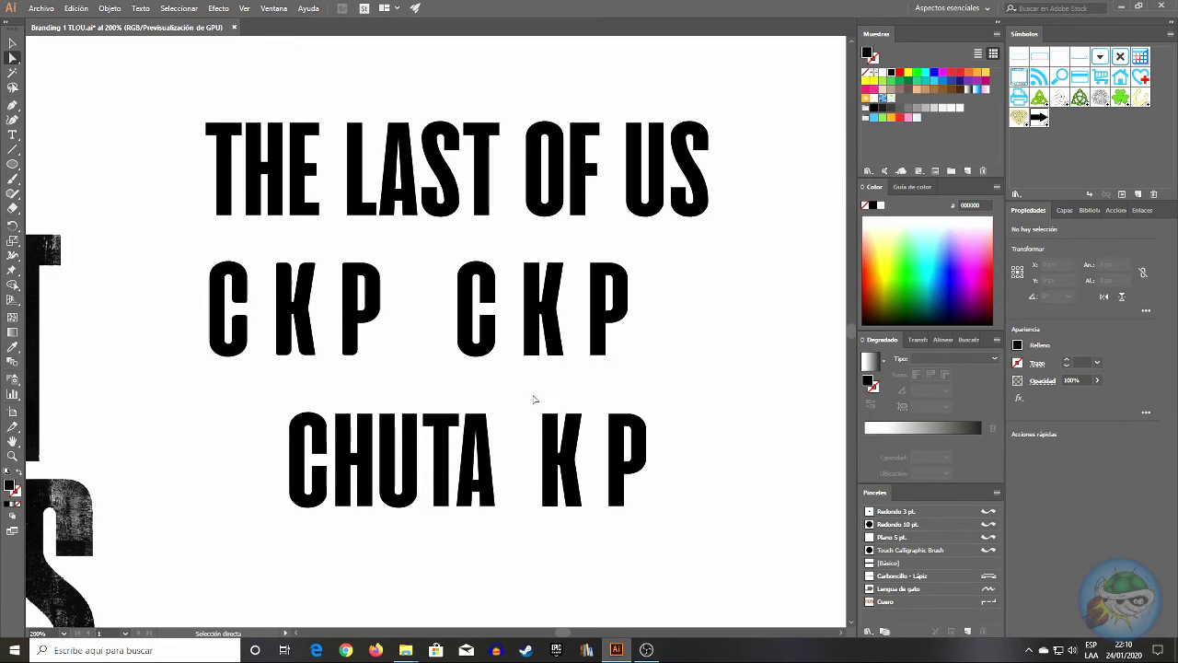
- Move the lower row's K and P left together to X 887,332 px so the K follows the A
drag(537, 420, 669, 541)
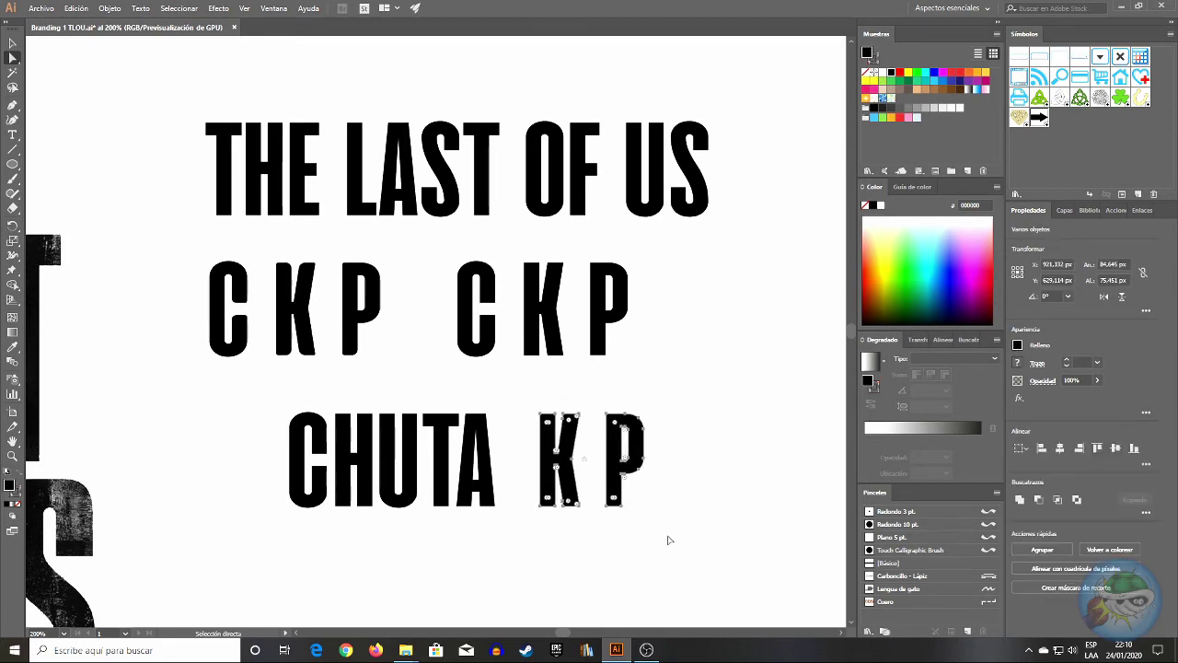
key(Left)
key(Left)
key(Left)
key(Left)
key(Left)
key(Left)
key(Left)
key(Left)
key(Left)
key(Left)
key(Left)
key(Left)
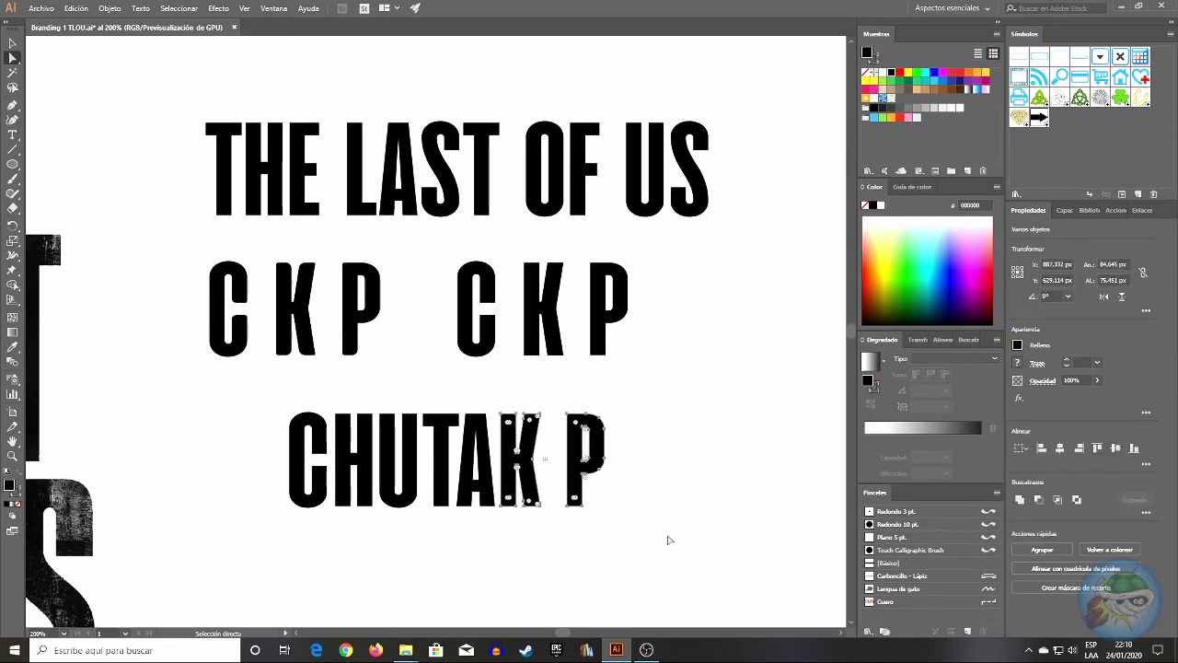
click(610, 453)
- Move the lower row's P right to X 978,302 px to leave room after the K
drag(558, 401, 627, 546)
key(Right)
key(Right)
key(Right)
key(Right)
key(Right)
key(Right)
key(Right)
key(Right)
key(Right)
key(Right)
key(Right)
key(Right)
key(Right)
key(Right)
key(Right)
key(Right)
key(Right)
key(Right)
key(Right)
key(Right)
key(Right)
key(Right)
key(Right)
key(Right)
key(Right)
key(Right)
key(Right)
key(Right)
key(Right)
key(Right)
key(Right)
key(Right)
key(Right)
key(Right)
key(Right)
key(Right)
key(Right)
key(Right)
key(Right)
click(630, 547)
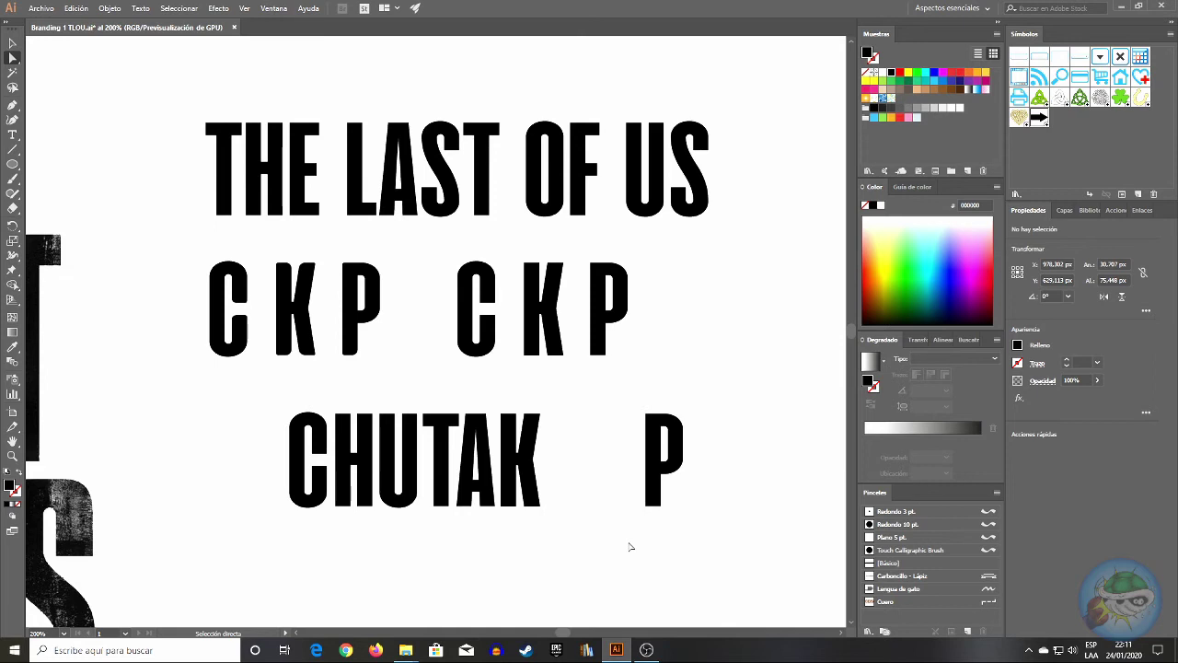
- Copy the O from THE LAST OF US beside the lower row's K and duplicate it once more to spell CHUTAKOO
alt+click(556, 189)
drag(555, 189, 573, 476)
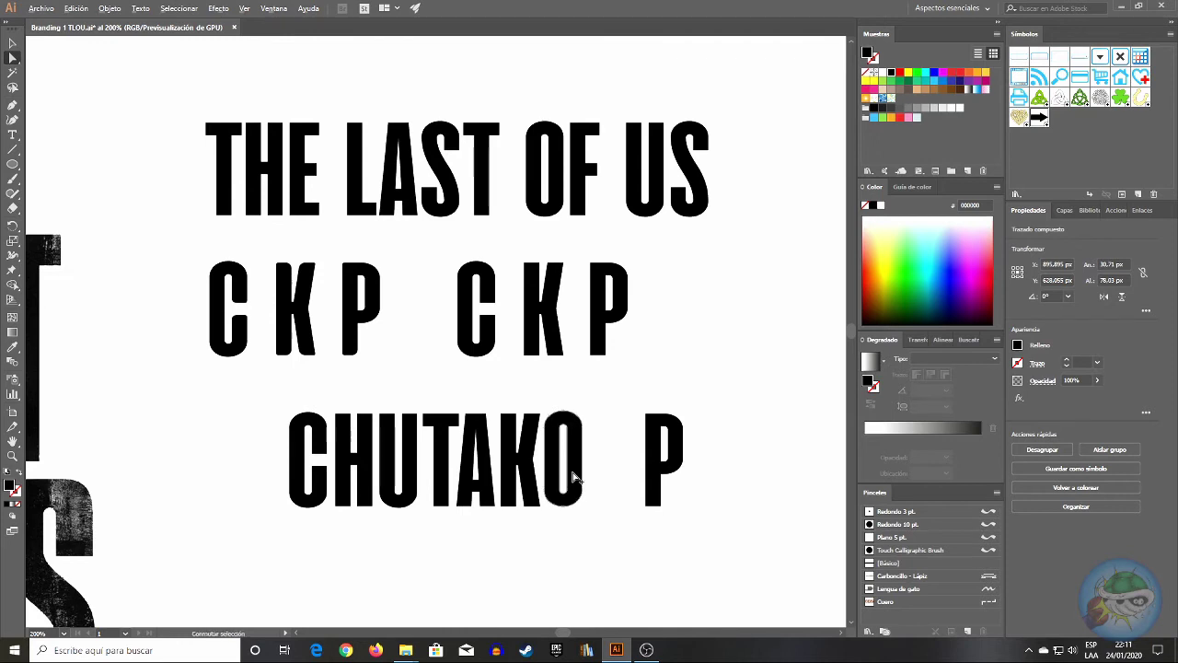
click(591, 475)
click(575, 451)
drag(576, 451, 620, 453)
- Move the P left to X 970,302 px so it sits beside the second O
drag(692, 394, 642, 535)
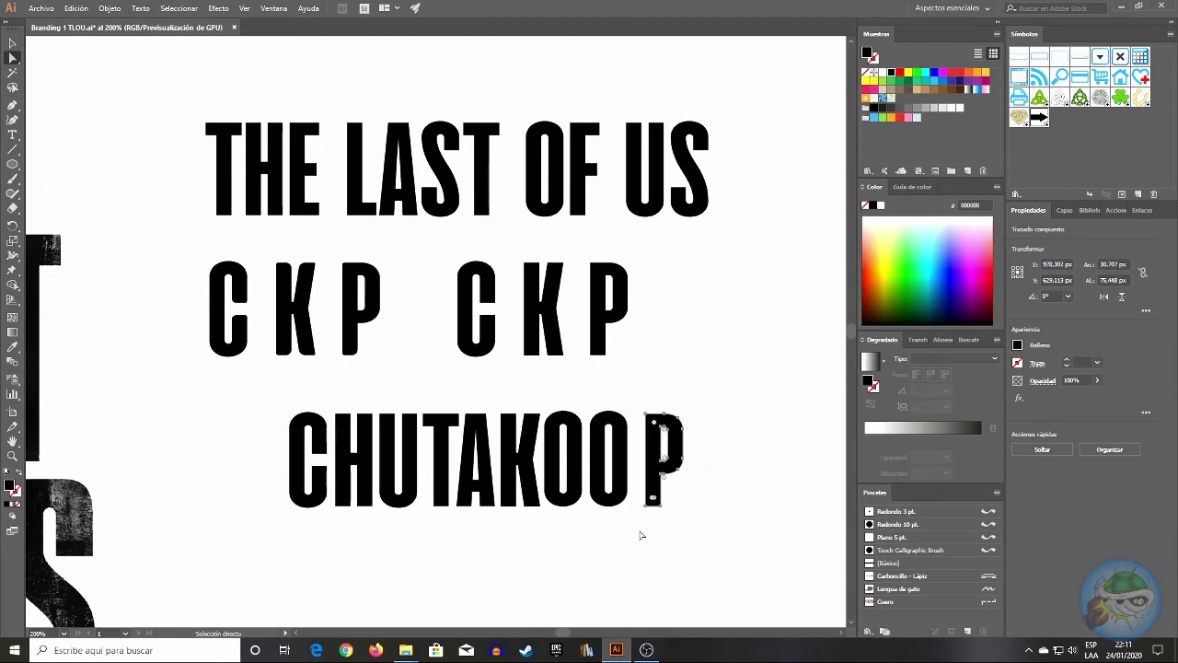
key(Left)
key(Left)
key(Left)
key(Left)
key(Left)
key(Left)
key(Left)
key(Left)
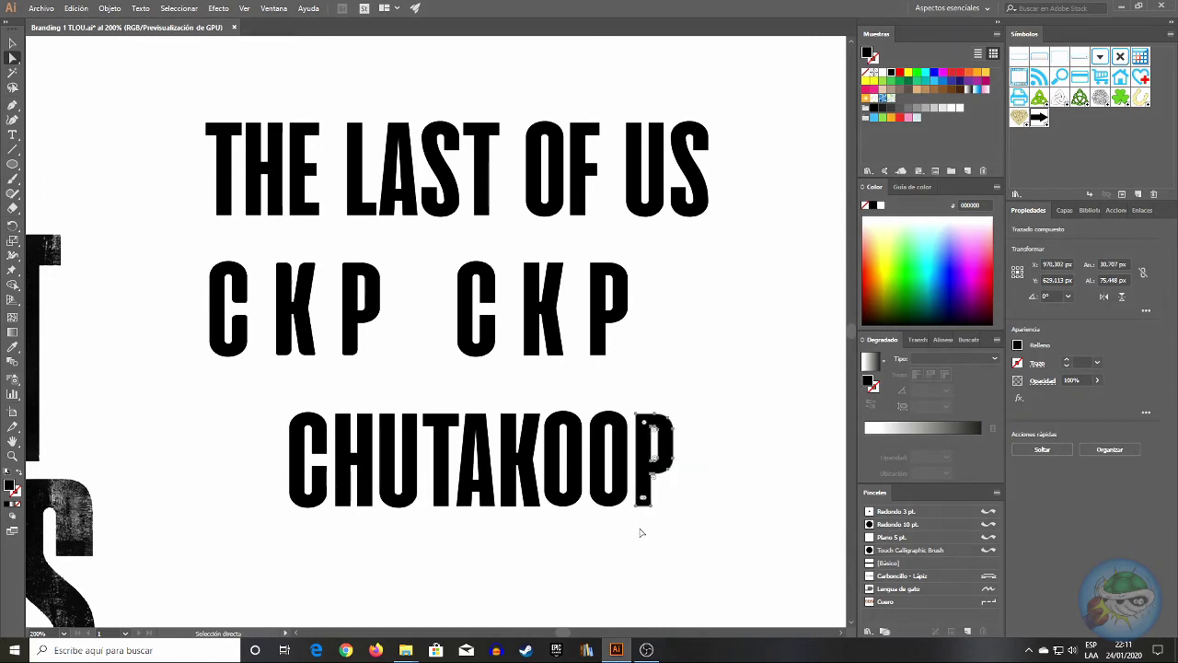
click(641, 532)
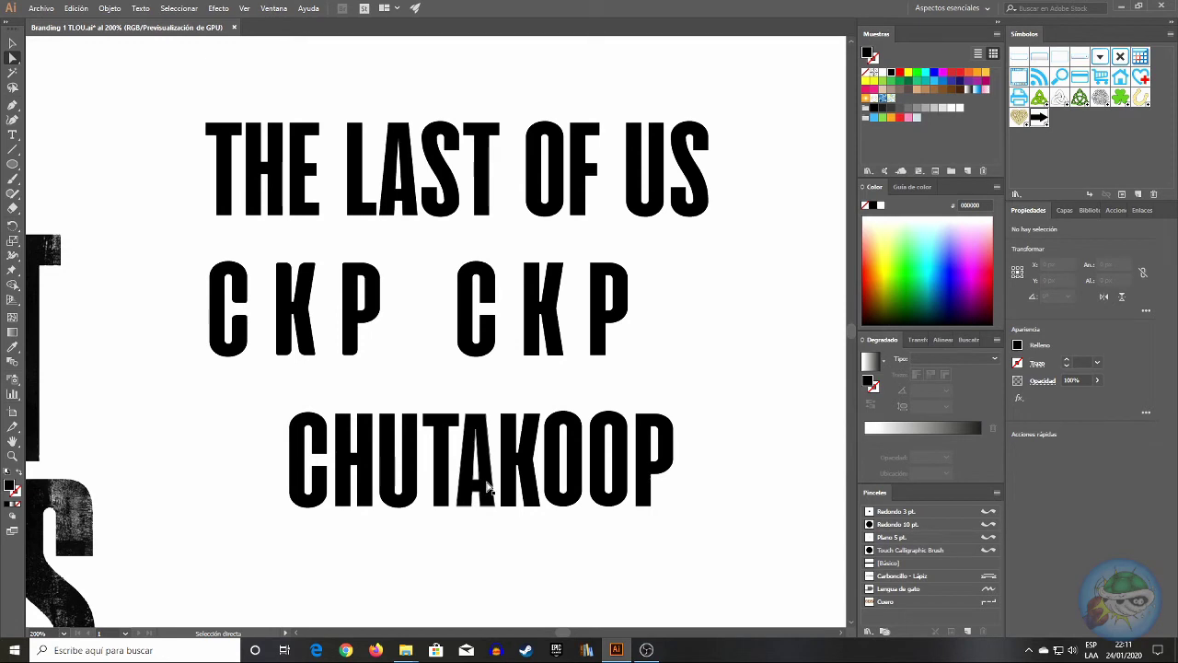
- Duplicate the A after CHUTAKOOP and copy the final S of THE LAST OF US after it
drag(475, 486, 708, 493)
click(737, 386)
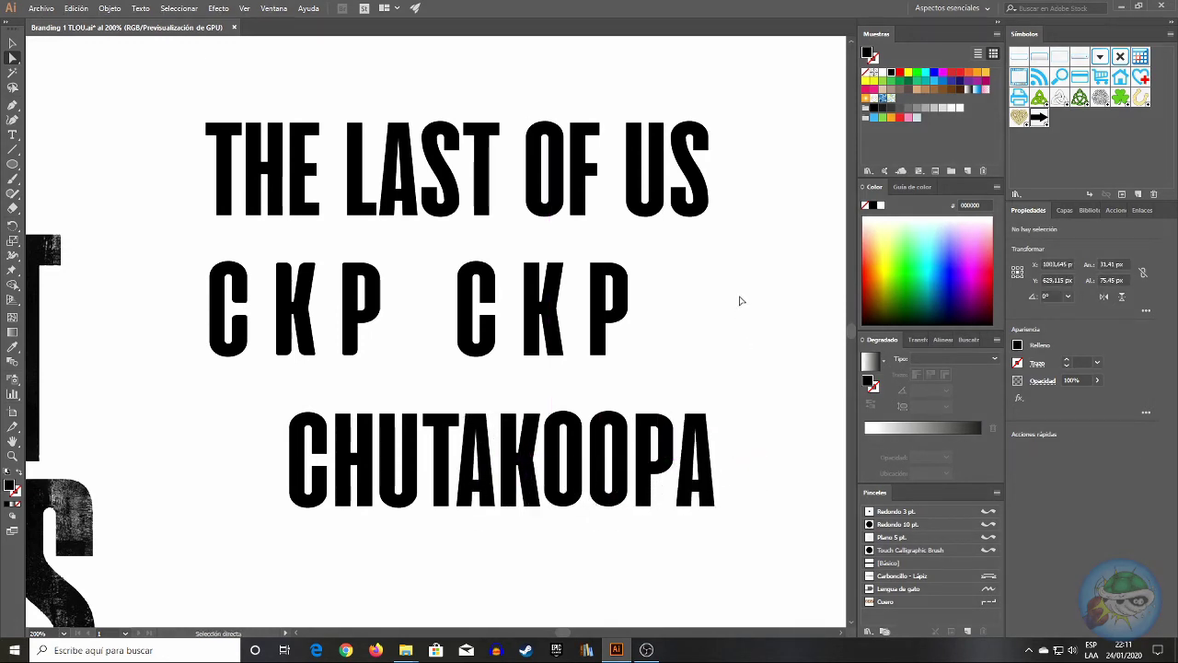
drag(701, 197, 754, 490)
click(778, 360)
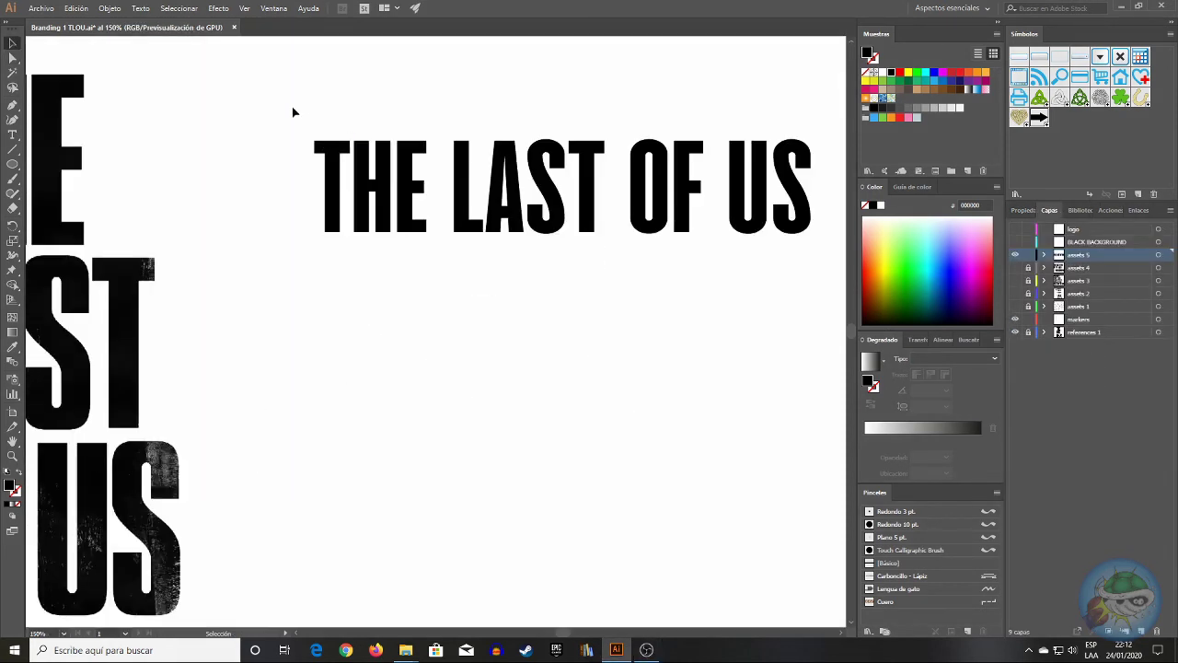
- Scale up the whole THE LAST OF US lettering proportionally to about 1.25 times its size
drag(293, 113, 732, 256)
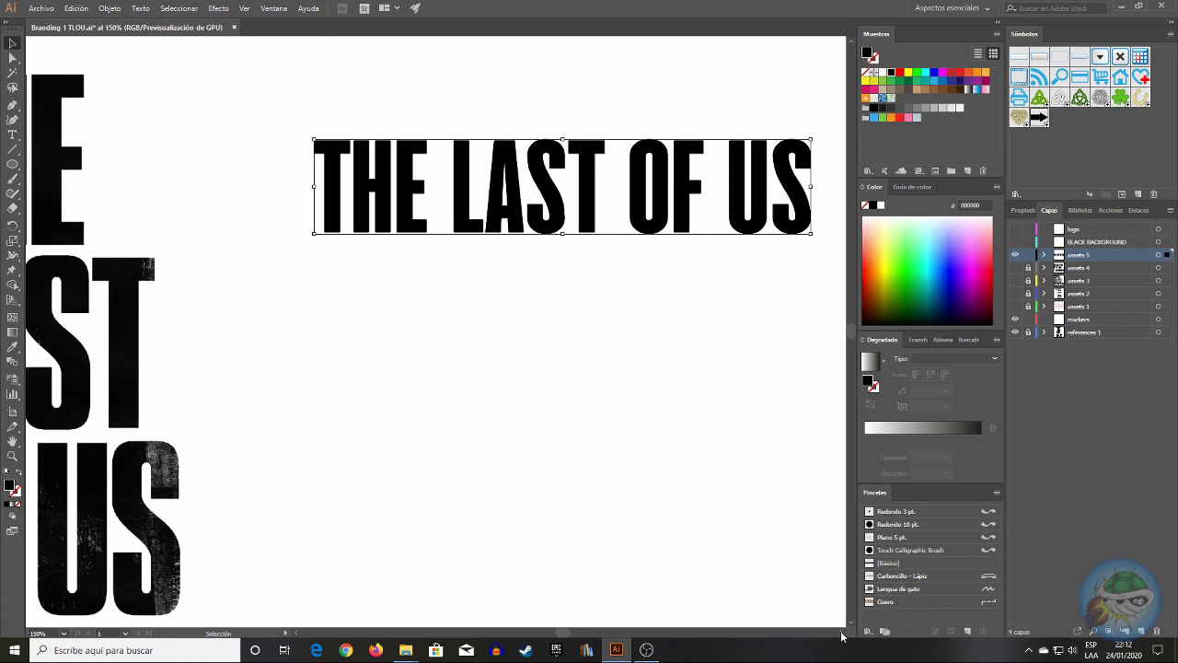
scroll(840, 636, right, 4)
drag(623, 243, 695, 300)
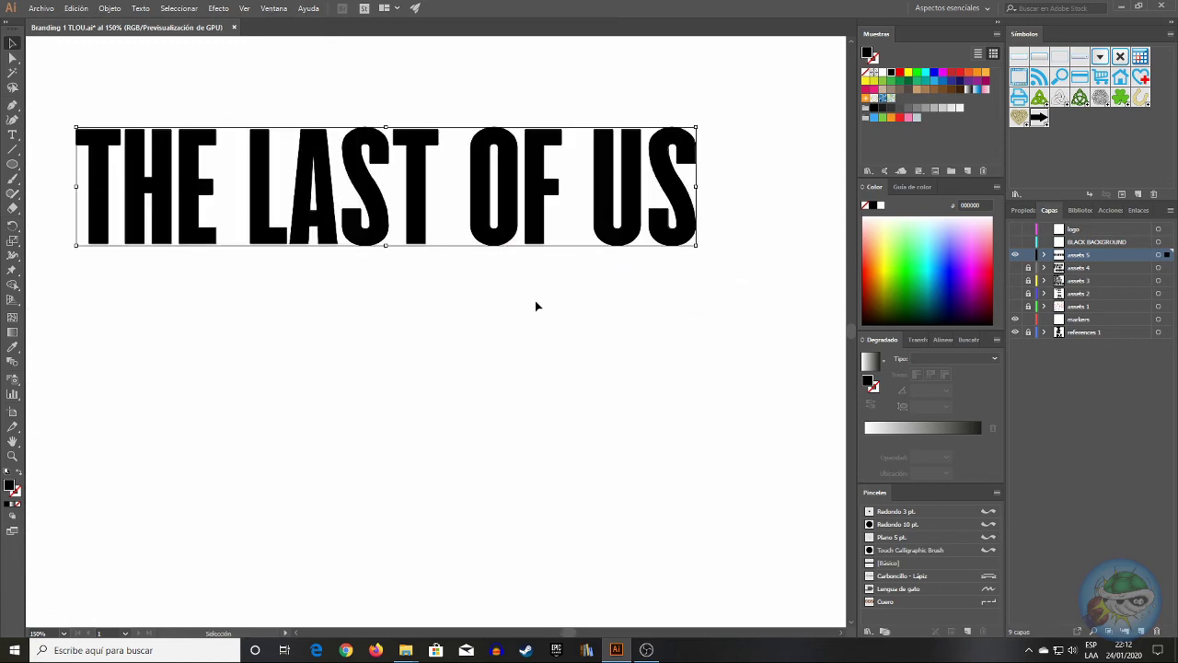
click(469, 426)
- Move the enlarged THE LAST OF US lettering right, away from the textured reference logo
mouse_move(572, 635)
mouse_down()
mouse_move(555, 638)
mouse_move(566, 638)
mouse_up()
drag(141, 93, 700, 331)
key(Right)
key(Right)
key(Right)
key(Right)
key(Right)
key(Right)
key(Right)
key(Right)
key(Right)
key(Right)
key(Right)
key(Right)
key(Right)
key(Right)
key(Right)
key(Right)
key(Right)
key(Right)
key(Right)
key(Right)
click(746, 333)
- Move the words LAST OF US below THE, aligned with its left edge
click(13, 57)
drag(342, 81, 804, 269)
click(13, 43)
drag(516, 185, 346, 306)
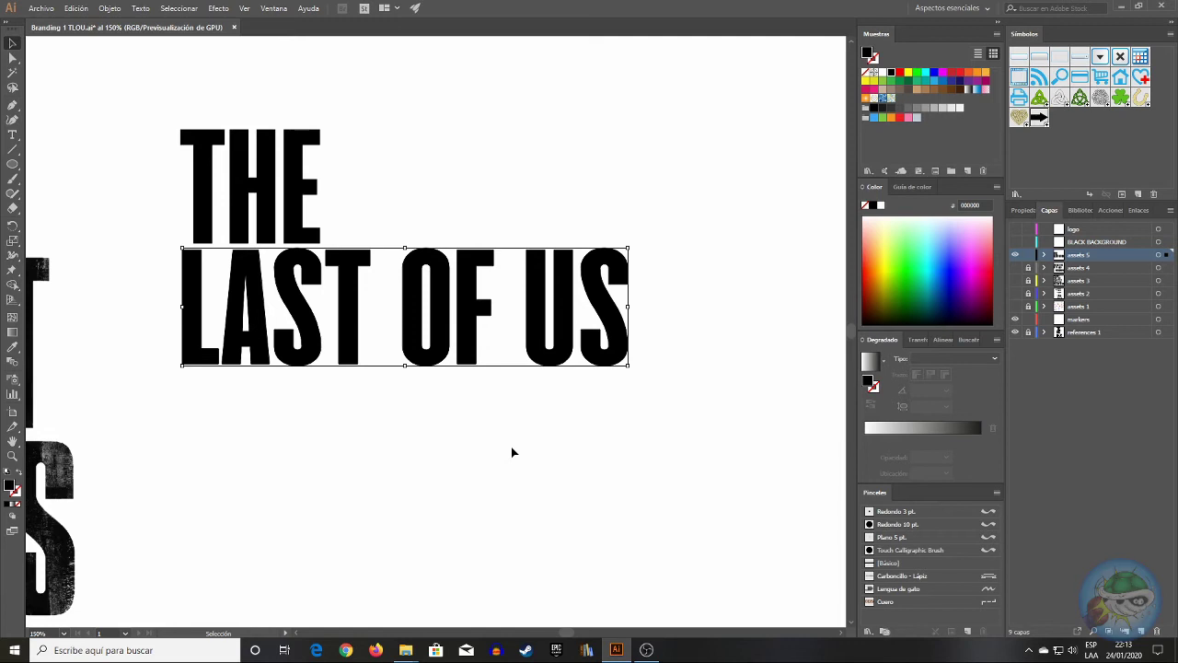
drag(407, 366, 410, 366)
click(13, 58)
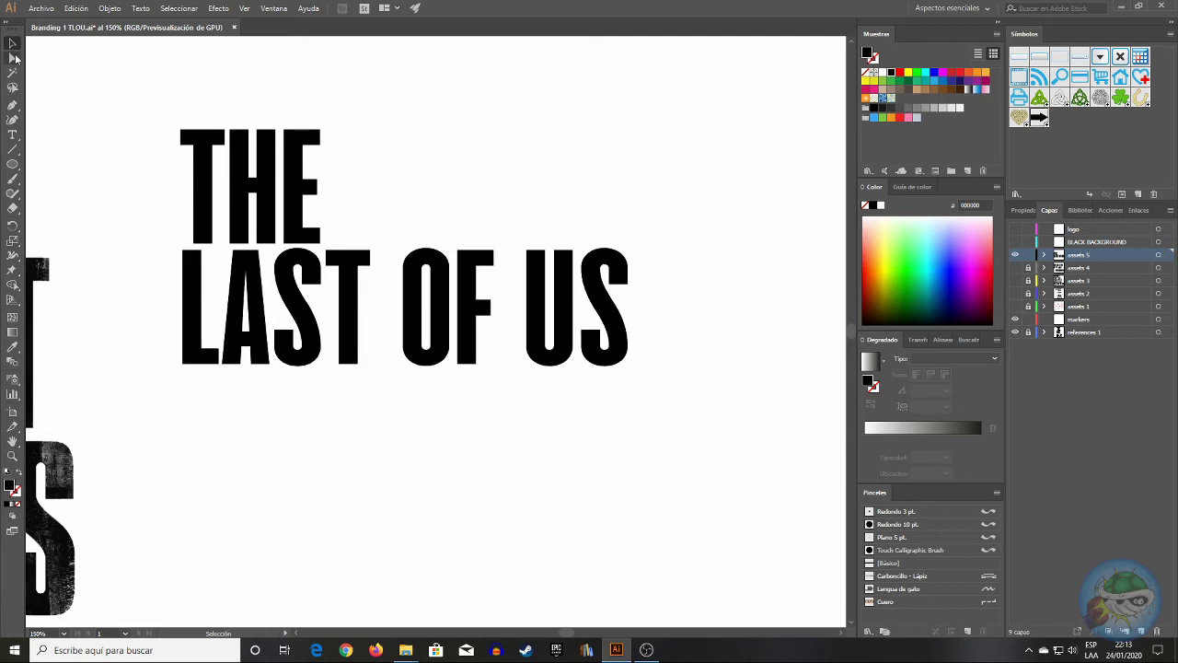
- Move the words OF US below LAST, aligned with the left edge of the stacked title
drag(396, 213, 681, 423)
key(v)
drag(469, 312, 237, 437)
drag(564, 634, 552, 636)
key(Right)
key(Right)
key(Right)
key(Right)
key(Right)
key(Right)
key(Right)
key(Right)
key(Right)
key(Right)
key(Right)
key(Right)
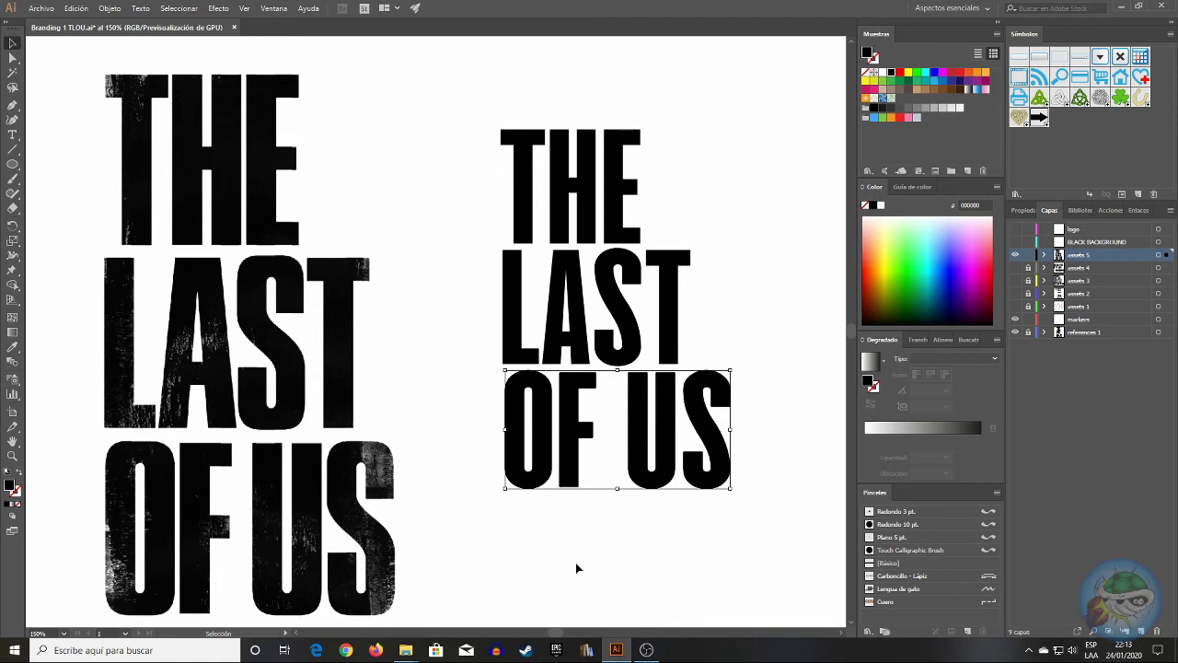
click(576, 564)
- Nudge the F of OF slightly left, closer to the O
click(12, 57)
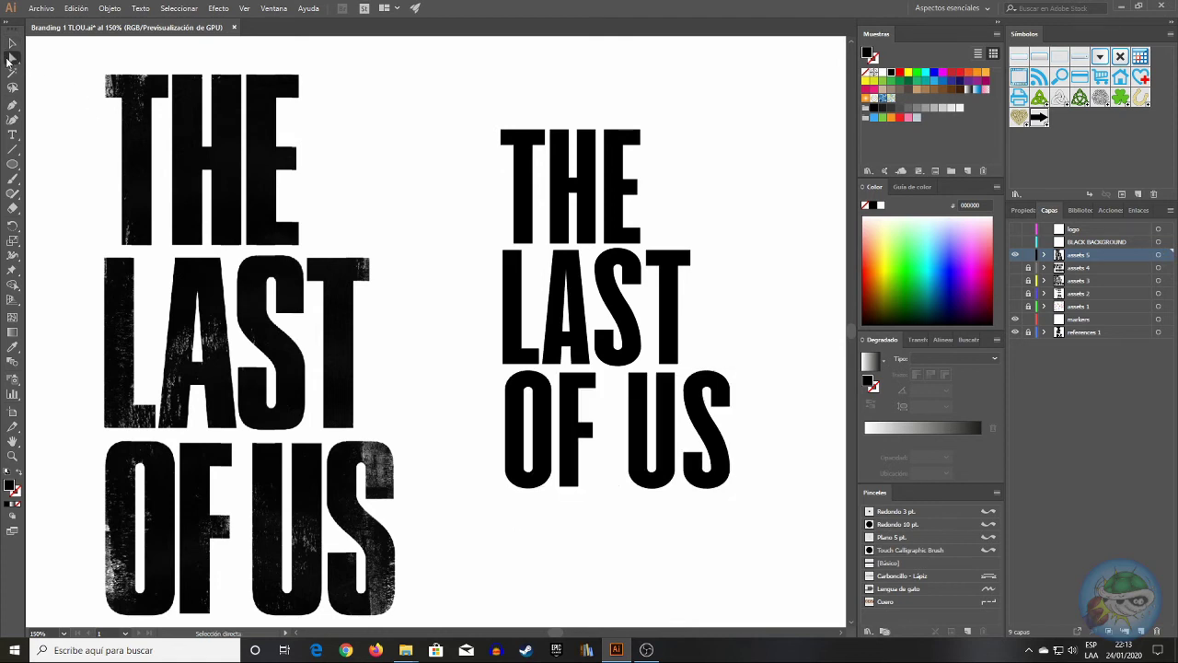
key(Left)
key(Left)
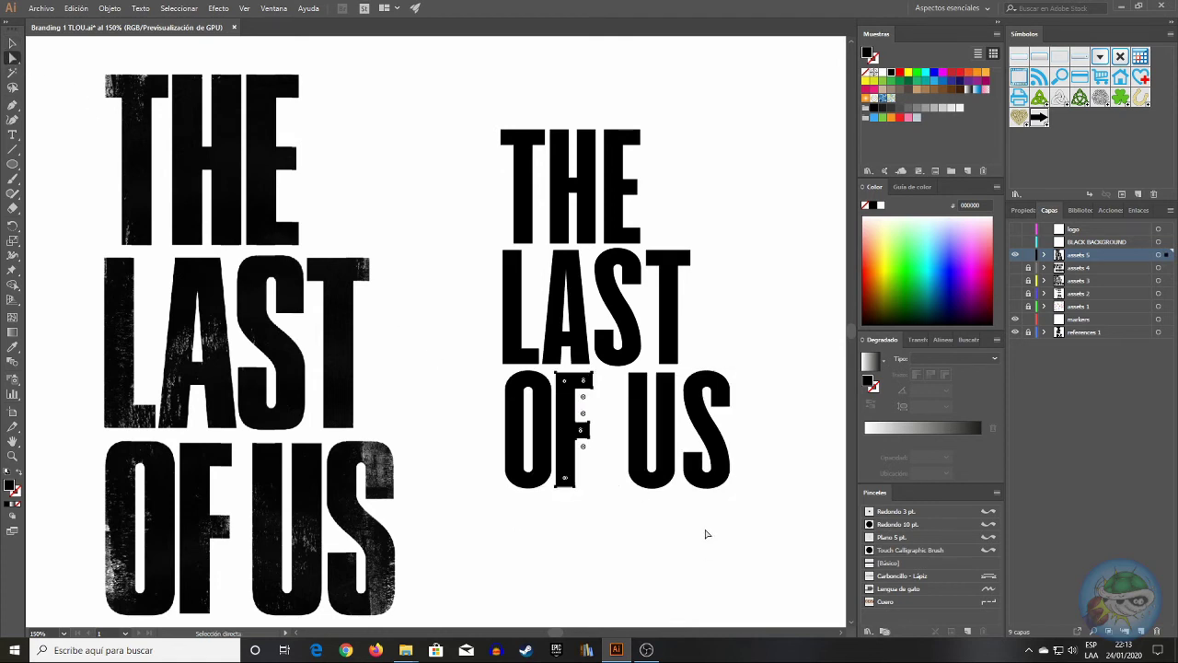
click(706, 534)
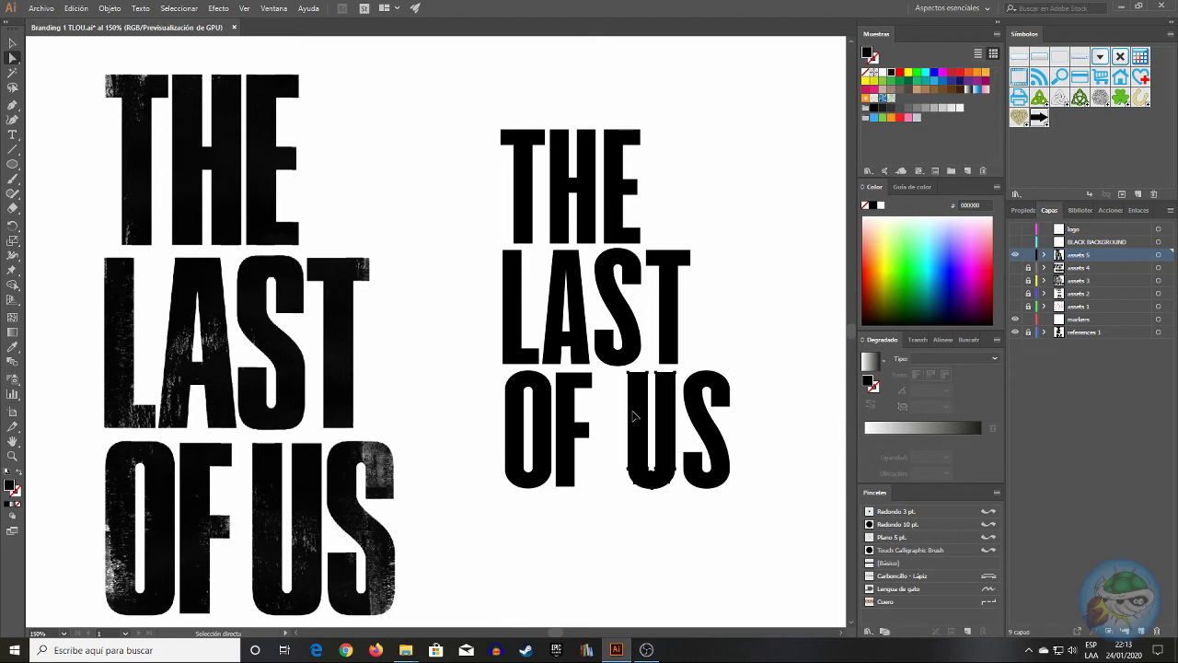
- Shift the letters U and S of US left together to narrow the word gap after OF
click(704, 422)
key(Left)
key(Left)
key(Left)
key(Left)
key(Left)
key(Left)
key(Left)
key(Left)
key(Left)
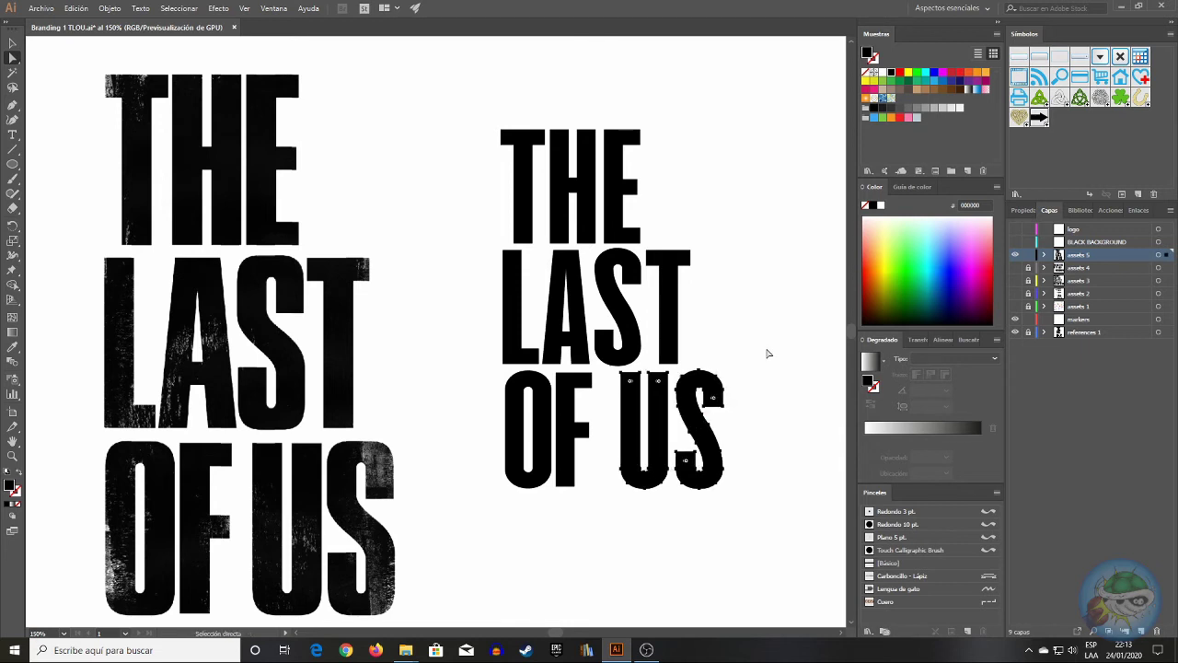
key(Left)
key(Left)
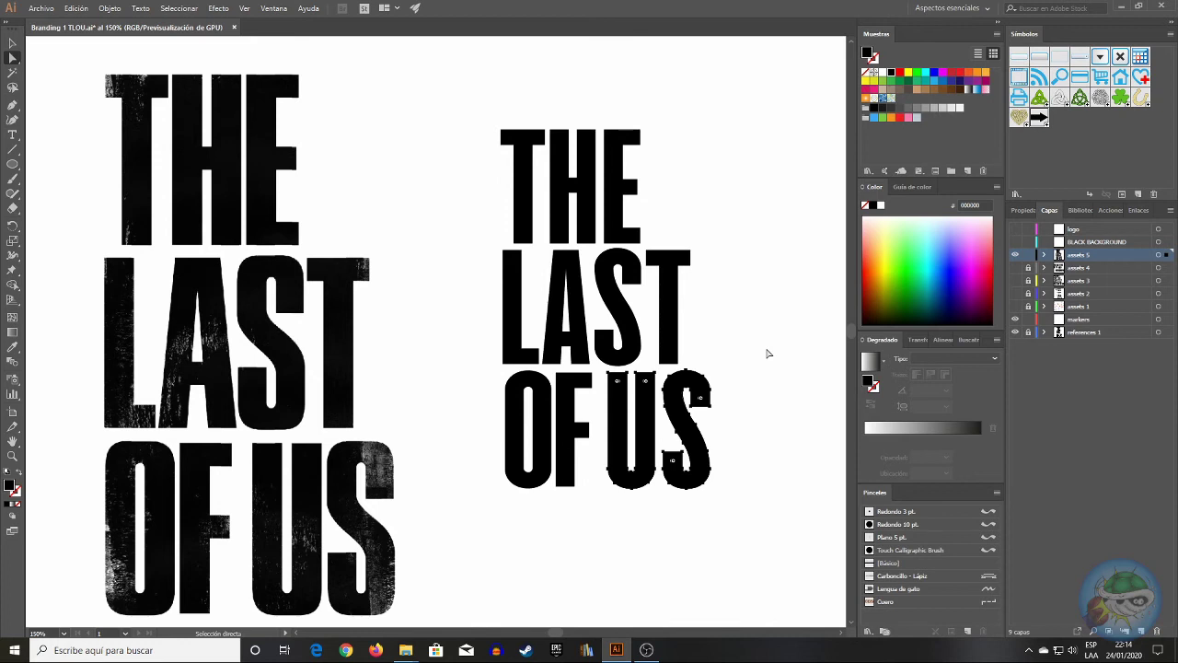
click(766, 354)
- Nudge the S of US slightly left, closer to the U
click(695, 439)
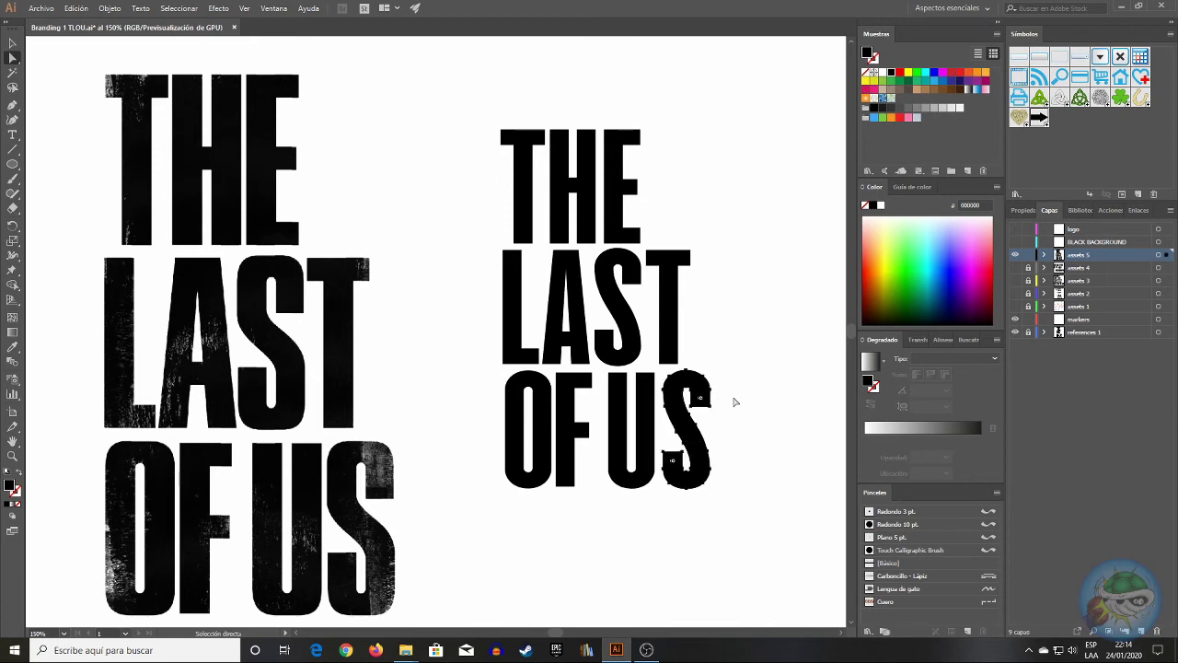
key(Left)
key(Left)
click(734, 401)
- Tighten the spacing of LAST by nudging its S and T slightly left
click(666, 261)
key(Left)
click(705, 255)
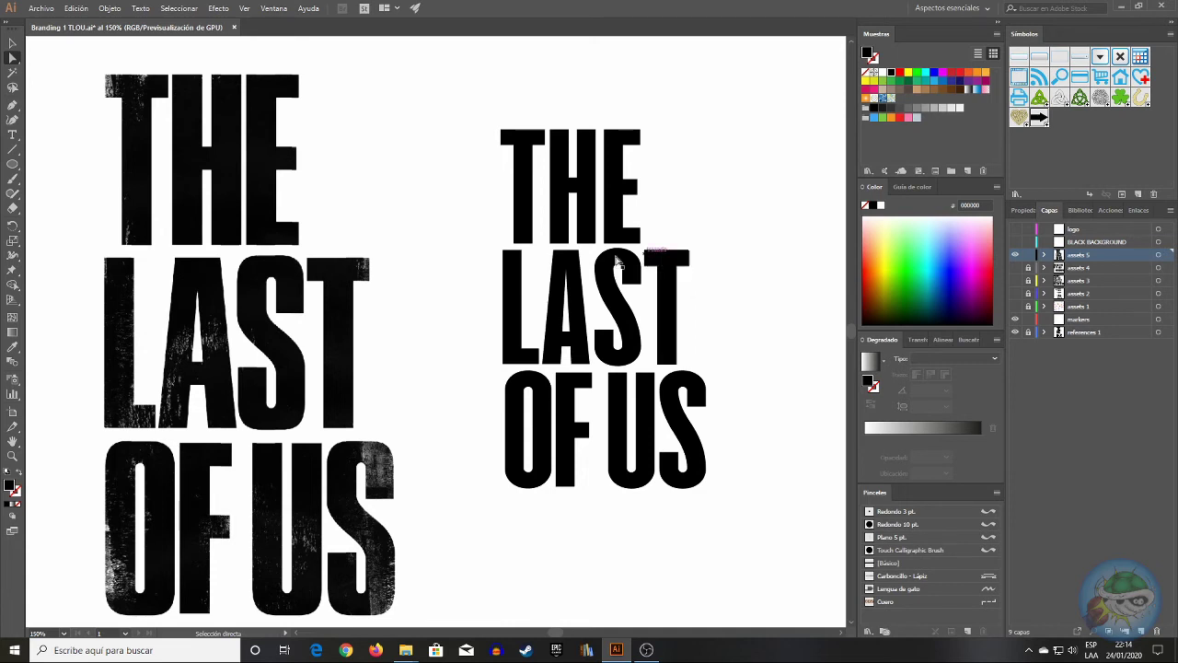
click(609, 287)
shift+click(663, 279)
click(755, 281)
key(ctrl+z)
key(ctrl+z)
key(ctrl+z)
key(ctrl+z)
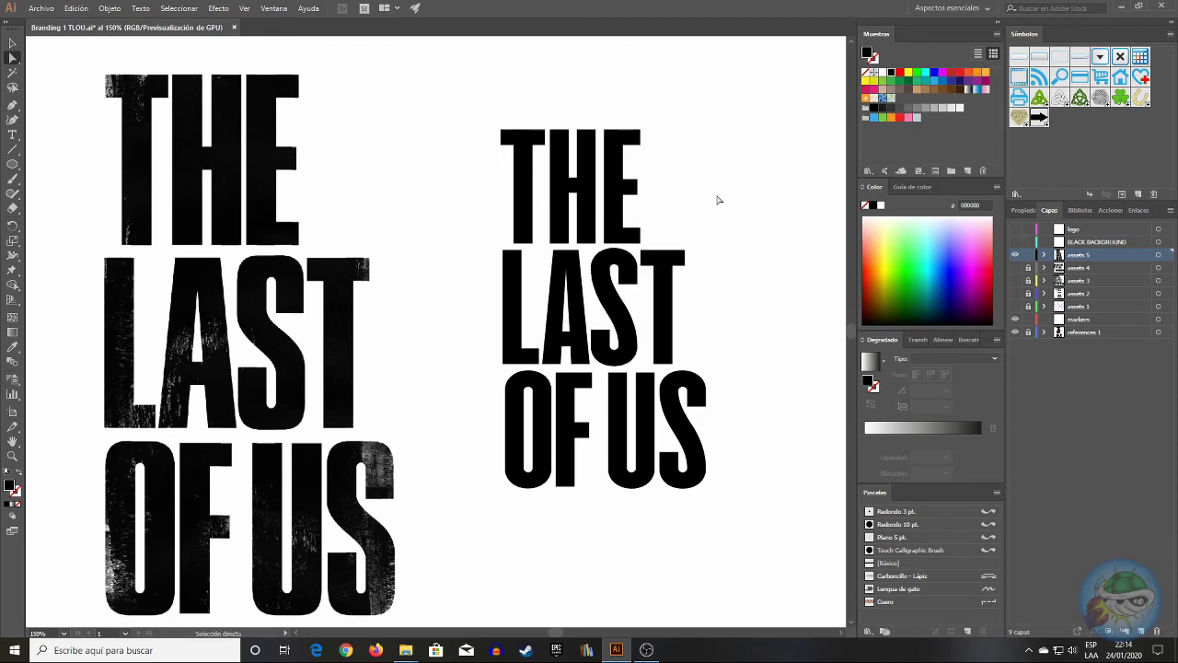
- Tighten the spacing of THE by nudging the H and E left toward the T
click(608, 202)
shift+click(572, 184)
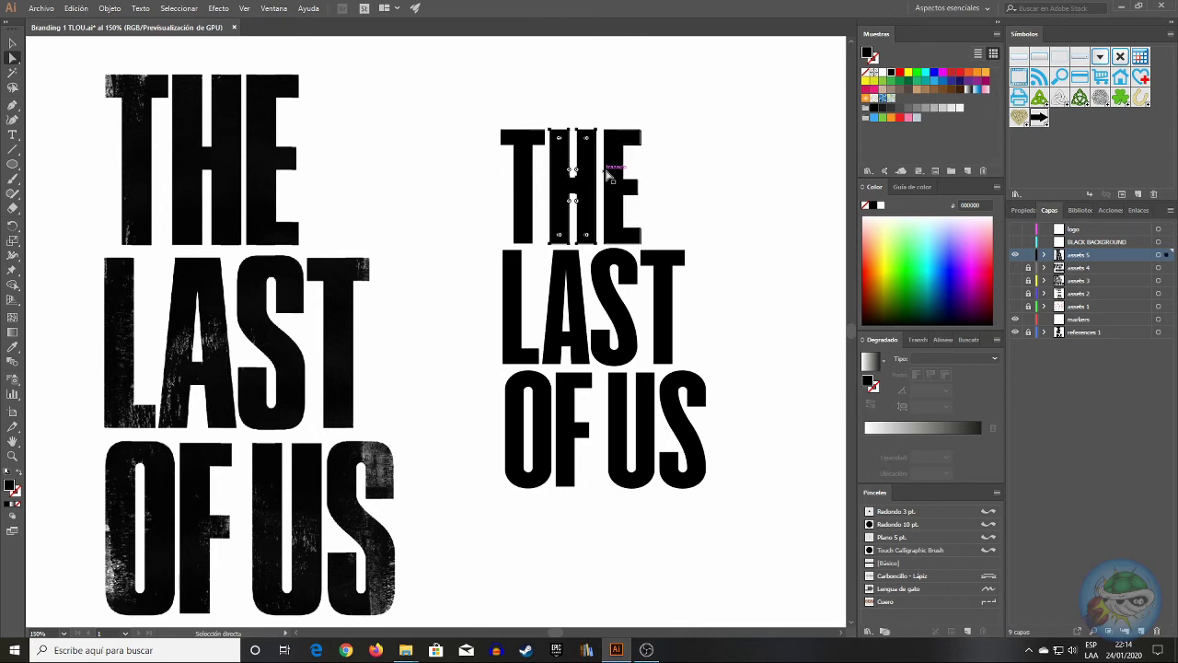
key(Left)
key(Left)
click(690, 171)
click(618, 178)
key(Left)
key(Left)
key(Left)
key(Left)
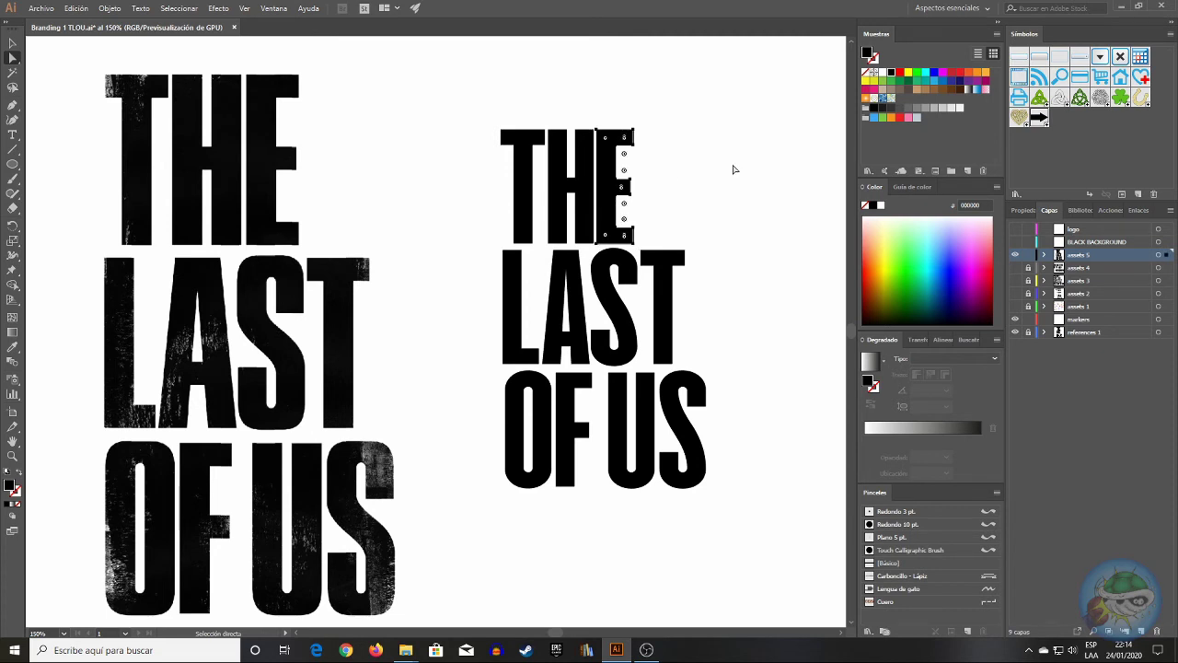
click(733, 169)
- Nudge the E of THE slightly right to open its gap from the H
click(609, 189)
click(1028, 210)
key(Right)
key(Right)
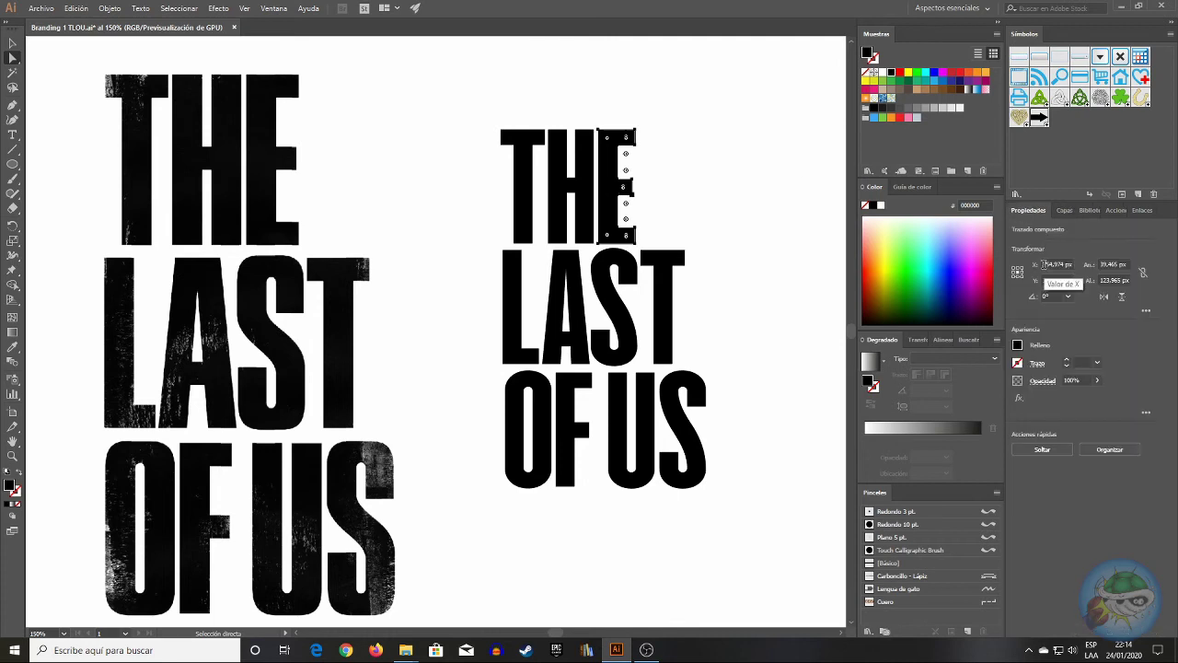
click(1045, 264)
click(754, 150)
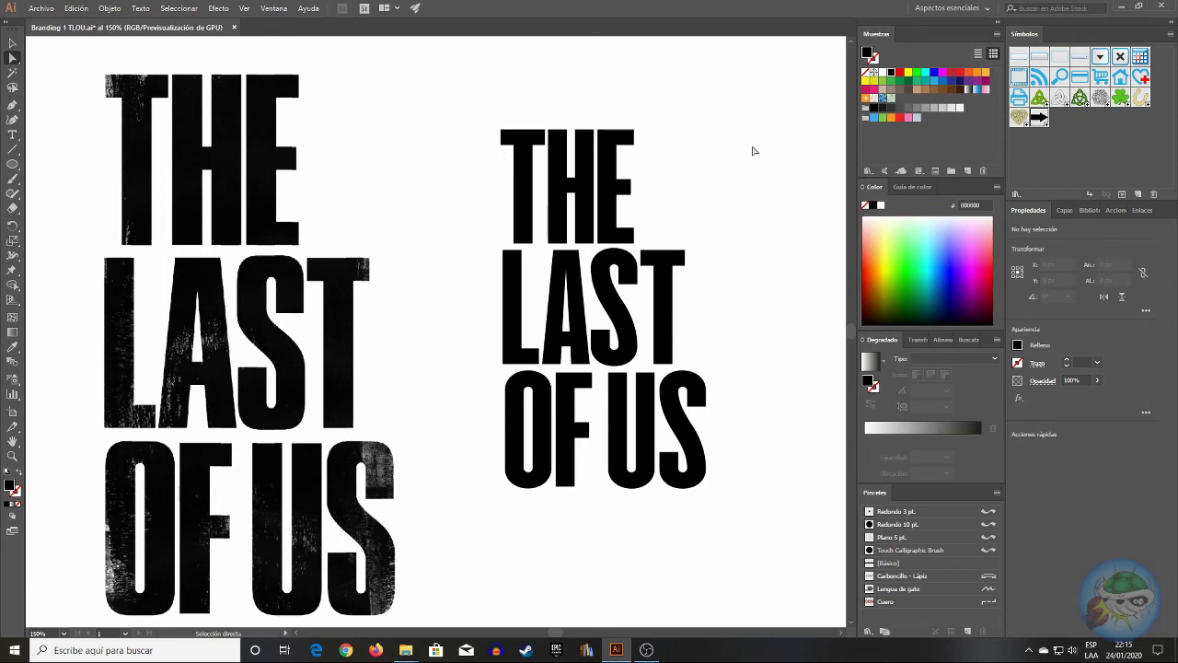
- Scale up the stacked THE LAST OF US lettering proportionally and align it with the height of the textured reference logo
click(11, 43)
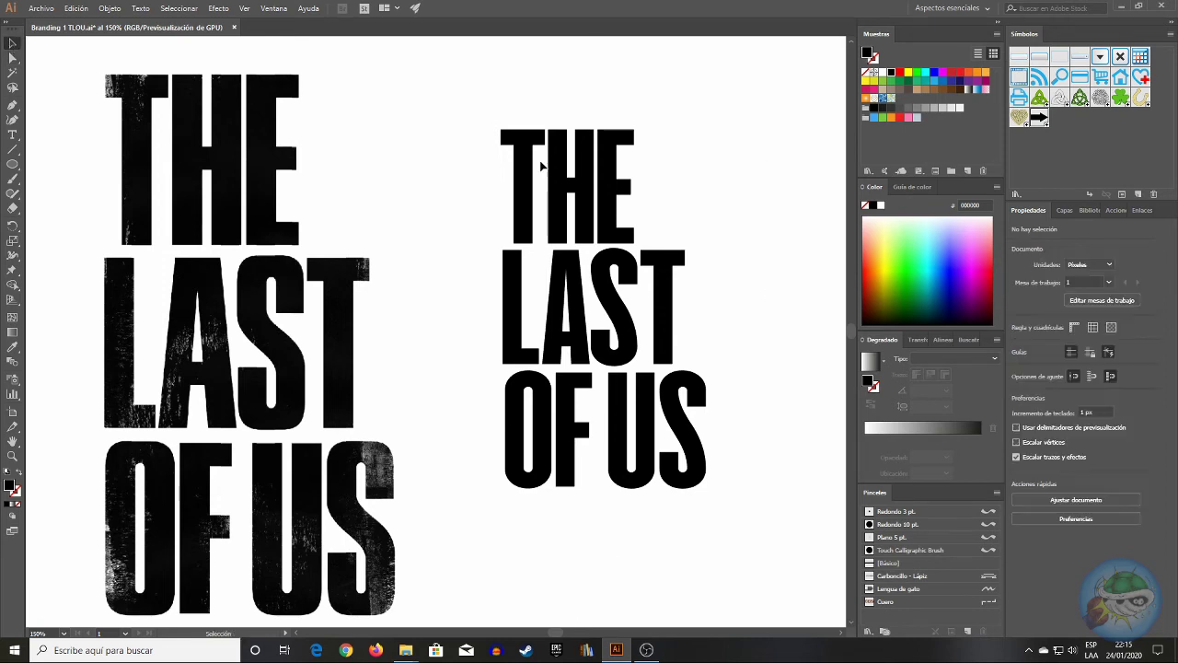
click(704, 480)
drag(710, 488, 780, 615)
drag(641, 229, 635, 177)
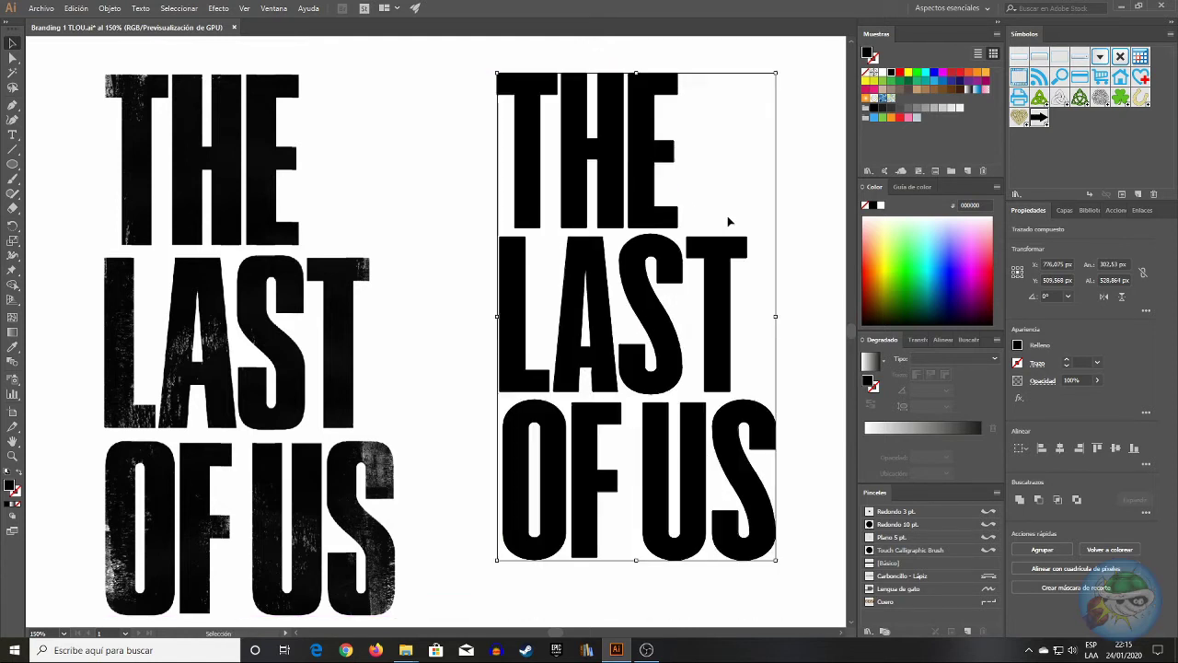
key(shift+Down)
drag(776, 564, 813, 618)
click(460, 214)
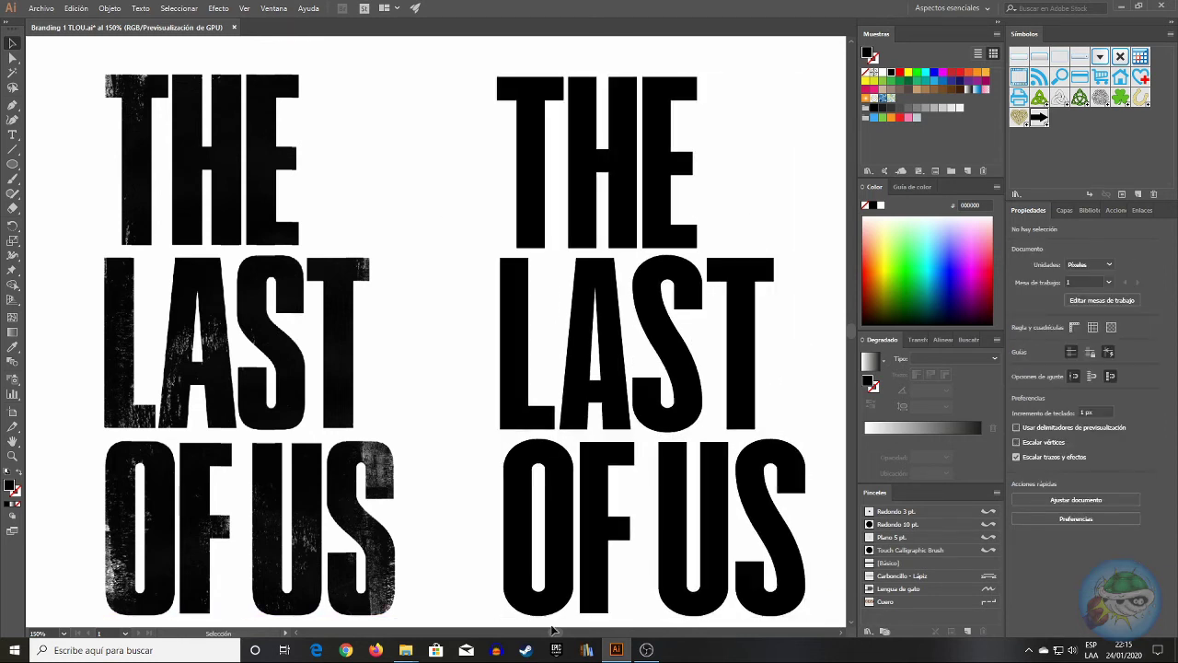
- Nudge the whole stacked lettering slightly right, away from the textured reference logo
scroll(433, 111, right, 1)
drag(439, 68, 792, 539)
key(shift+Right)
click(822, 334)
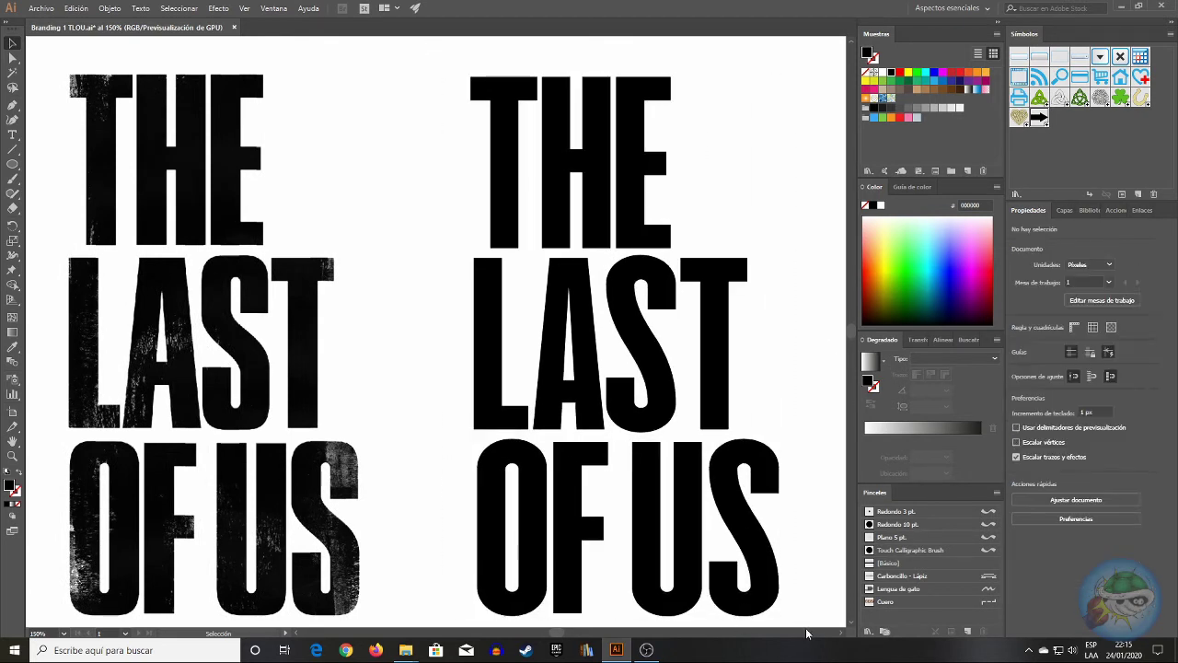
scroll(840, 635, right, 3)
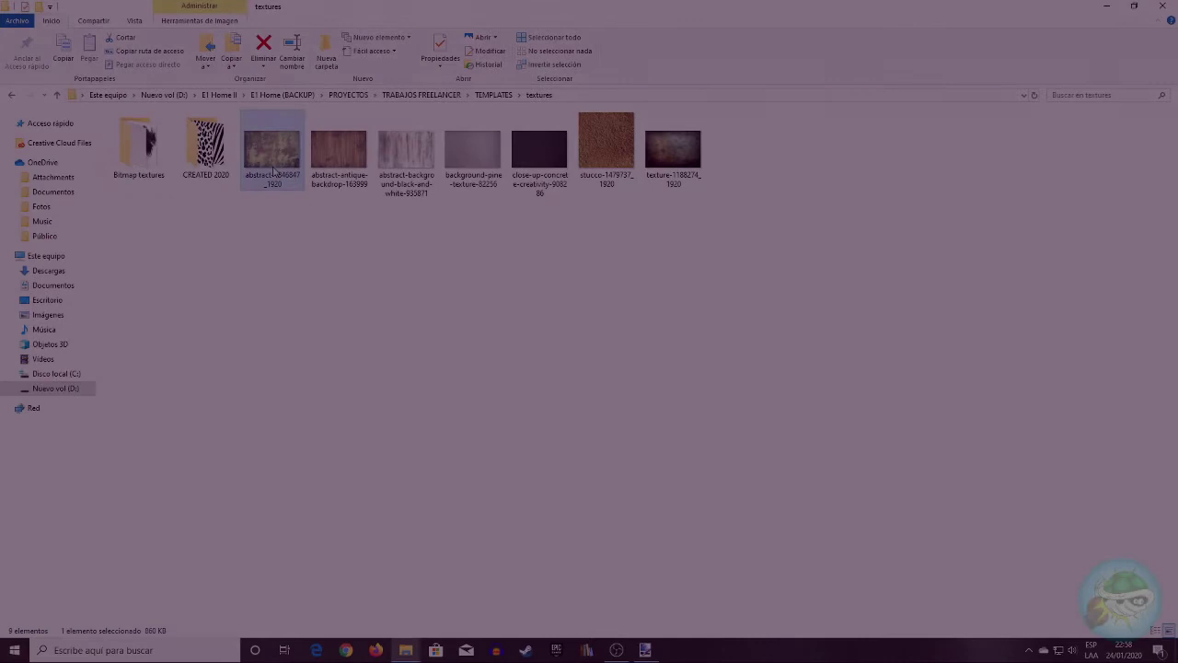
- Open the texture image abstract-1846847_1920 from the textures folder in paint.net
right_click(274, 171)
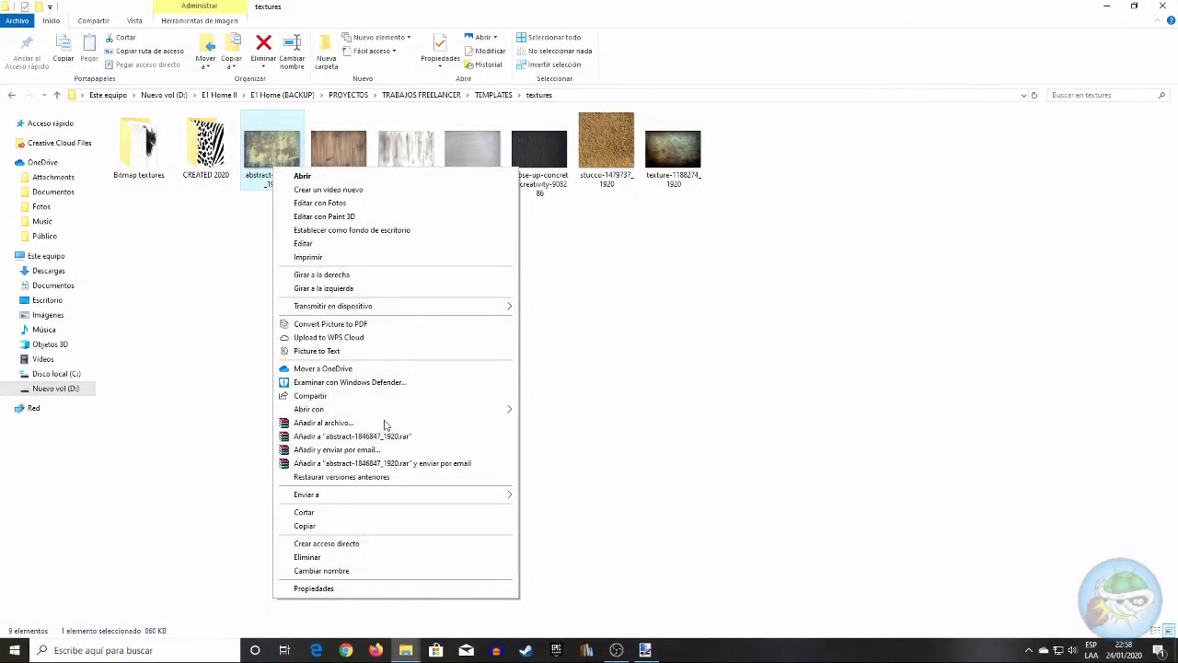
mouse_move(425, 408)
click(580, 477)
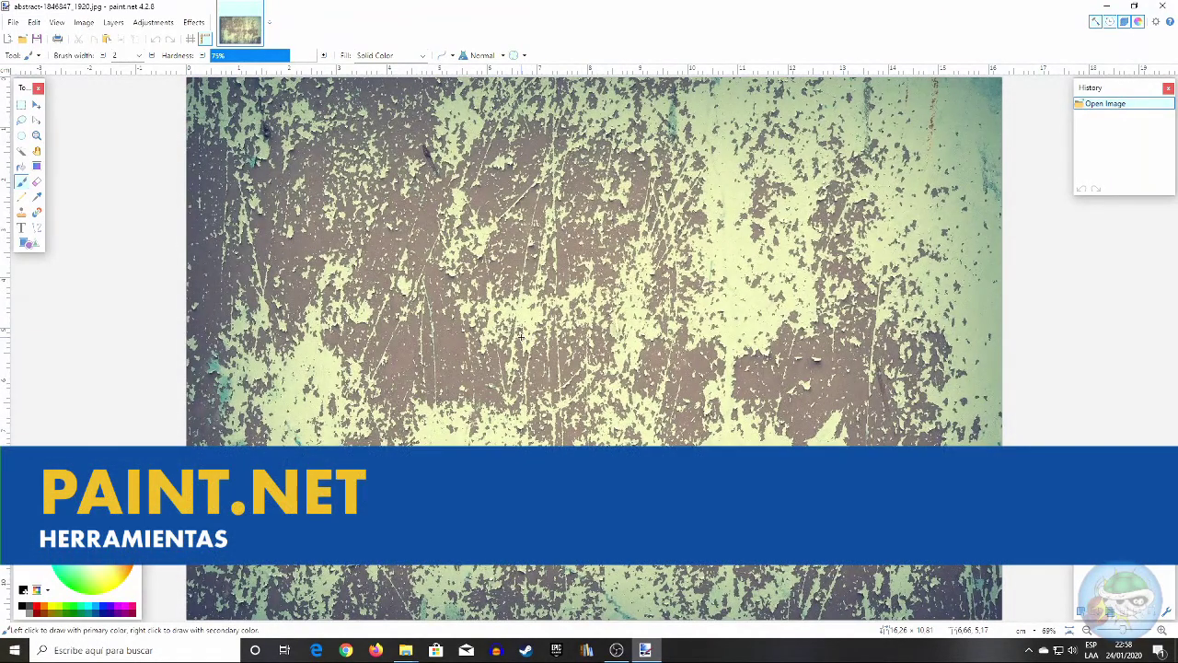
- Desaturate the texture image with the Hue / Saturation adjustment, setting saturation to 0
click(153, 22)
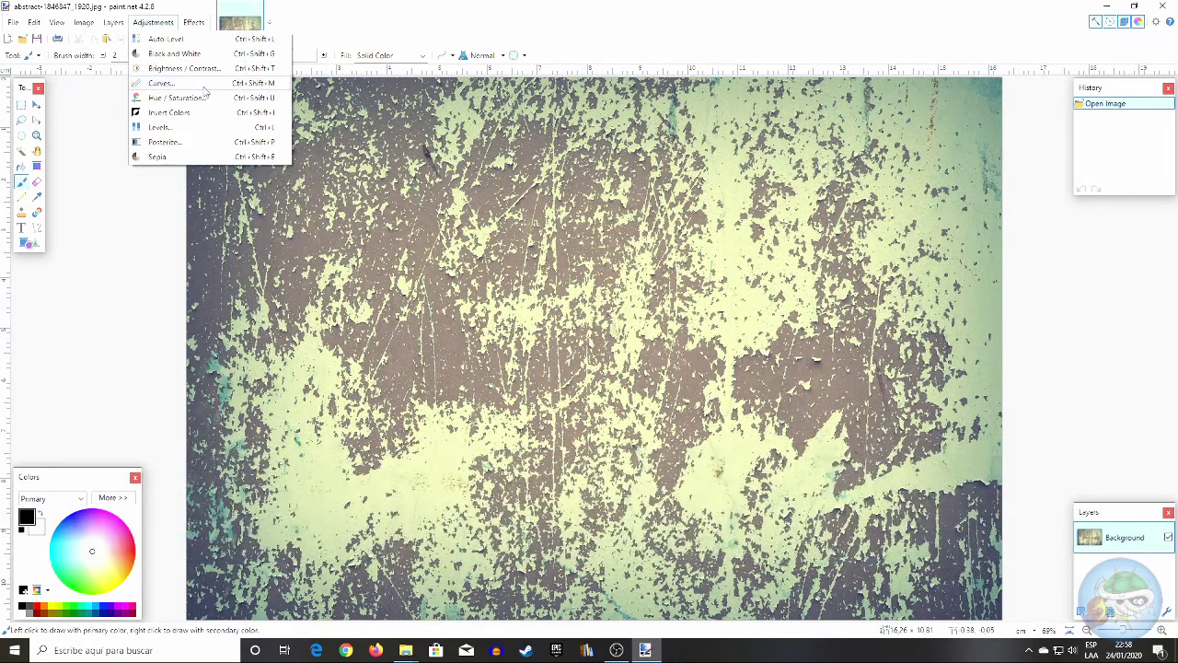
click(211, 103)
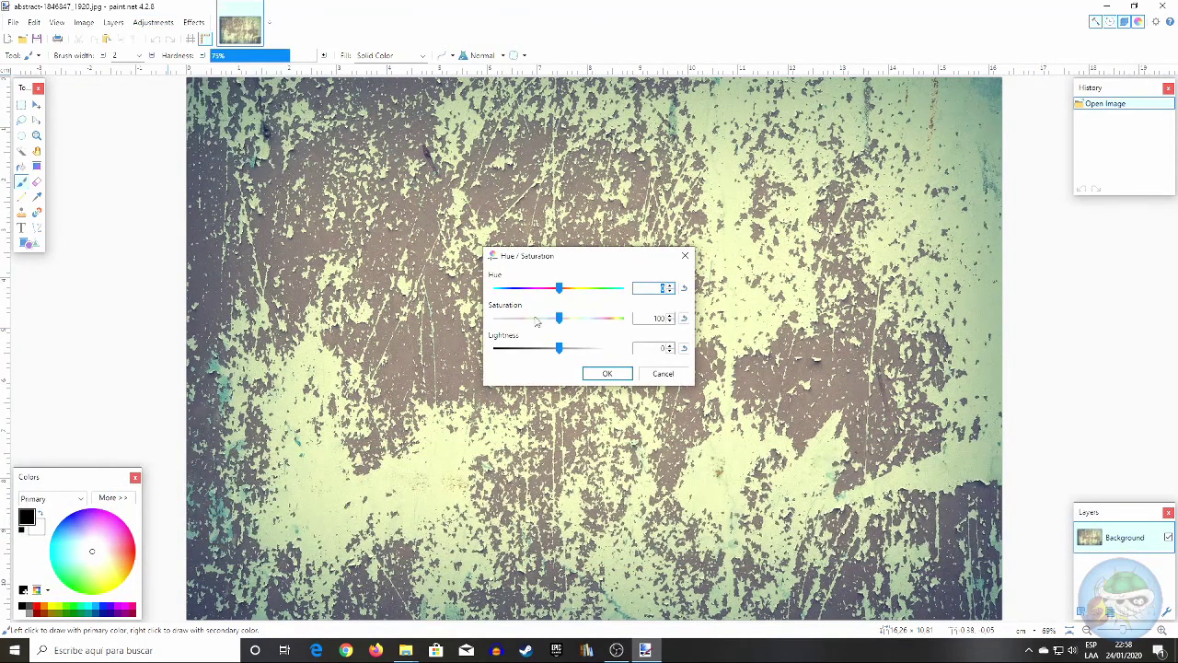
drag(560, 321, 460, 324)
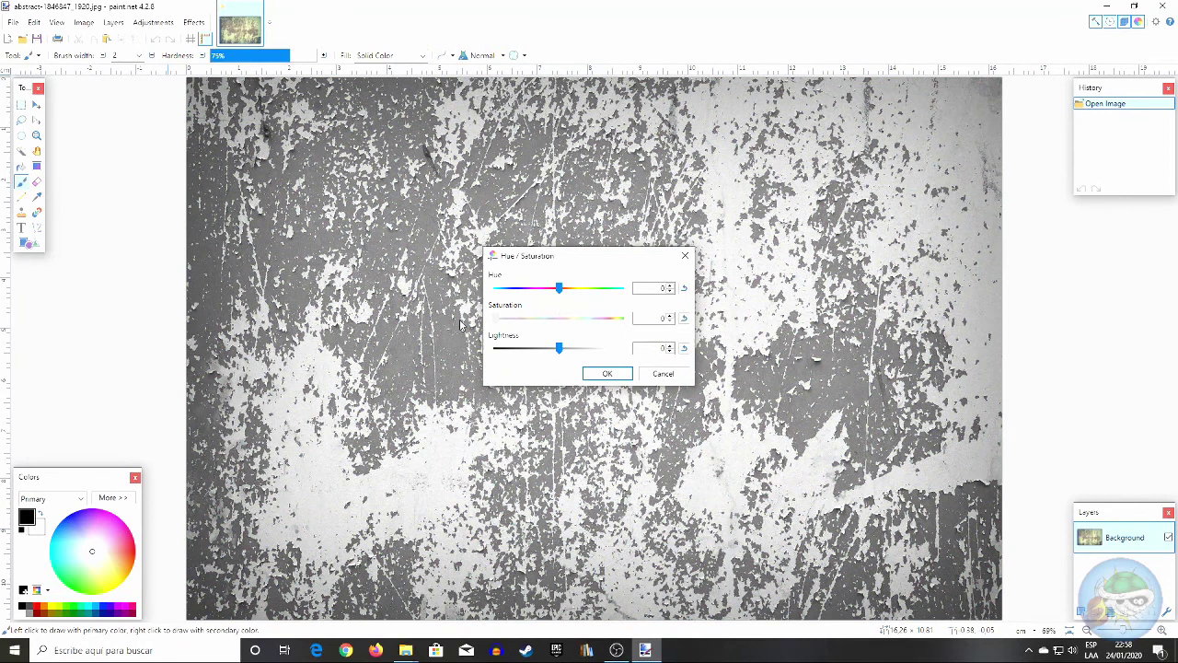
click(608, 374)
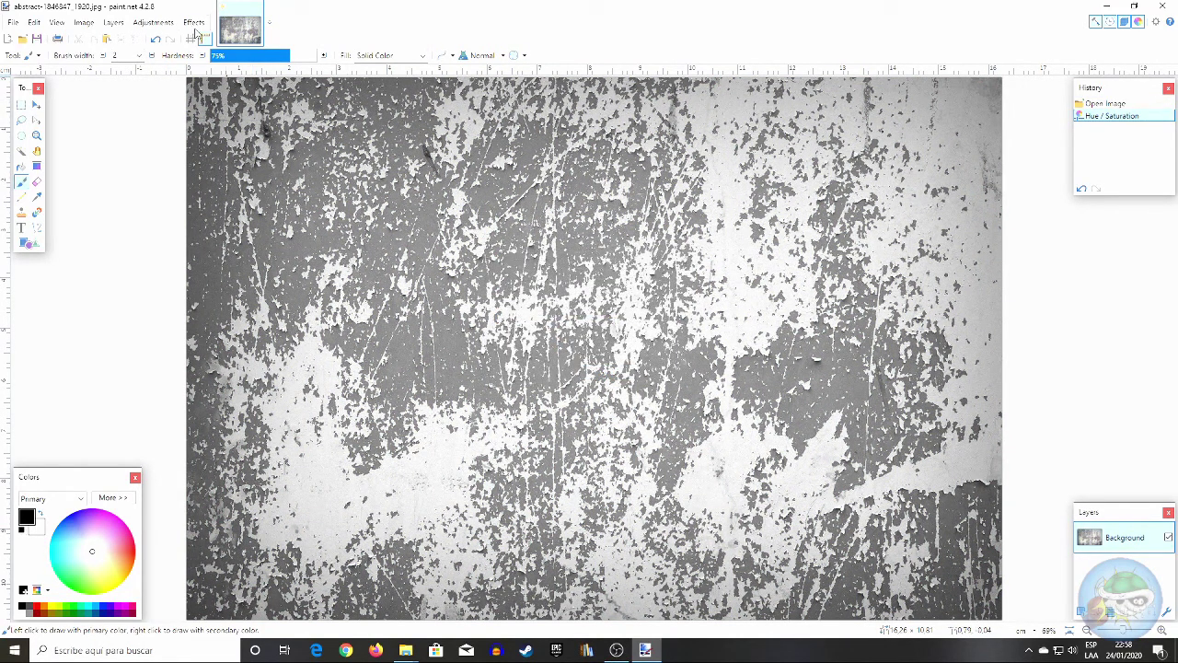
- Turn the texture into stark black and white with the Brightness / Contrast adjustment, using brightness 24 and contrast 100
click(165, 24)
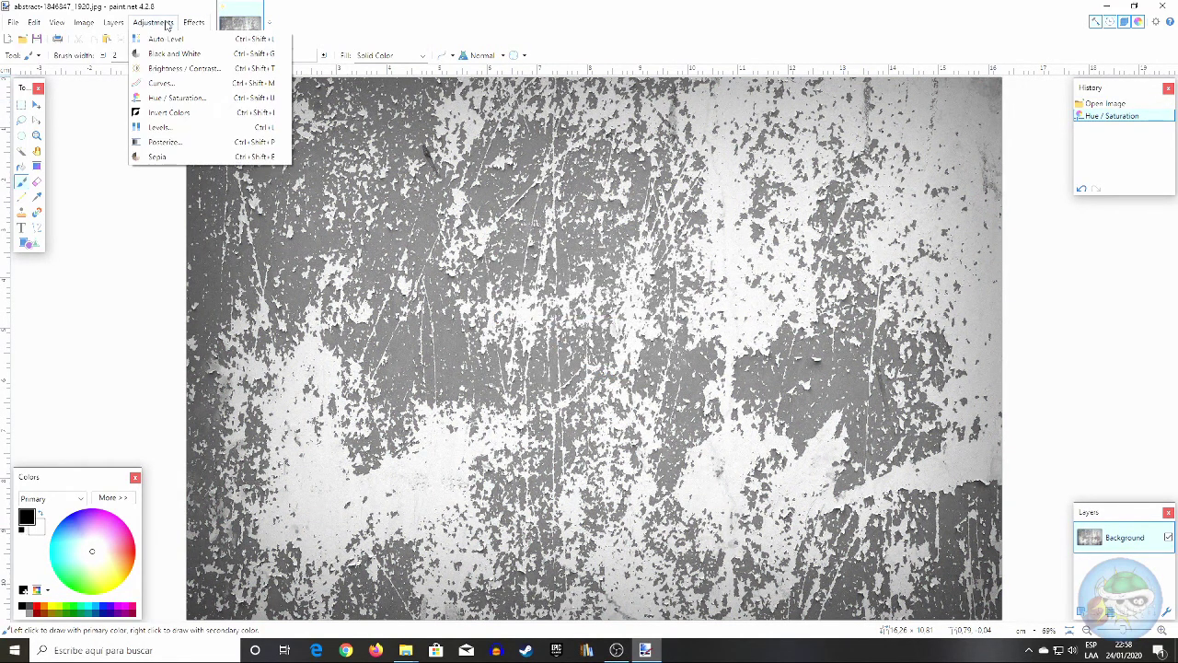
click(194, 70)
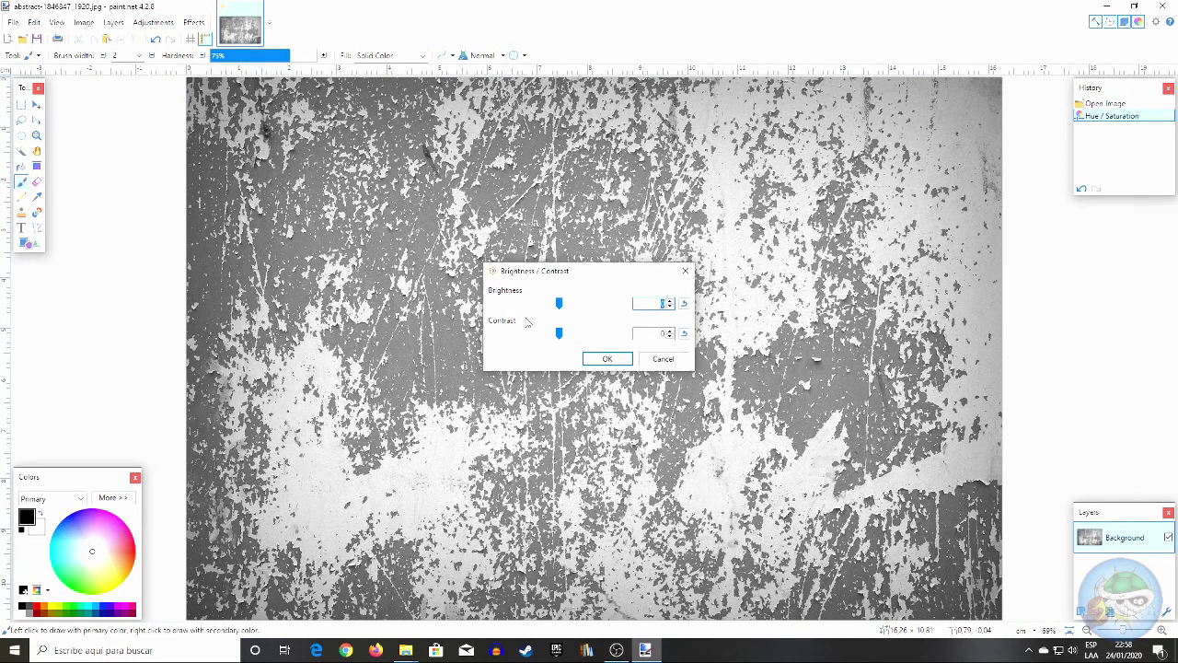
drag(561, 335, 623, 335)
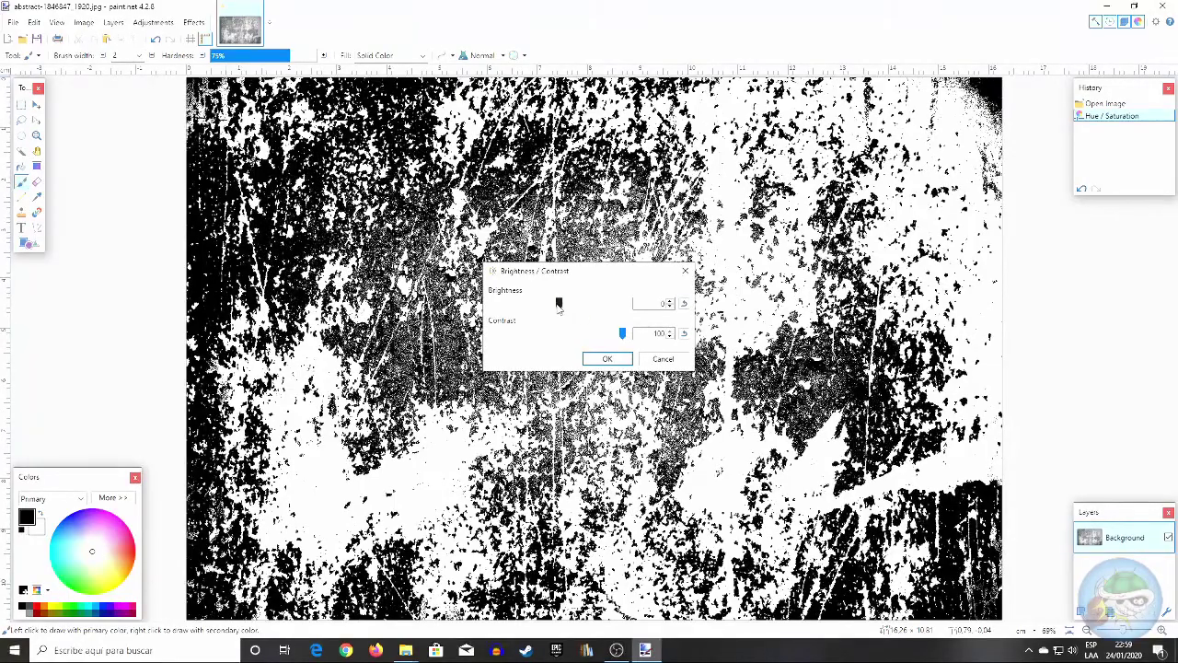
mouse_move(559, 304)
mouse_down()
mouse_move(592, 313)
mouse_move(578, 315)
mouse_up()
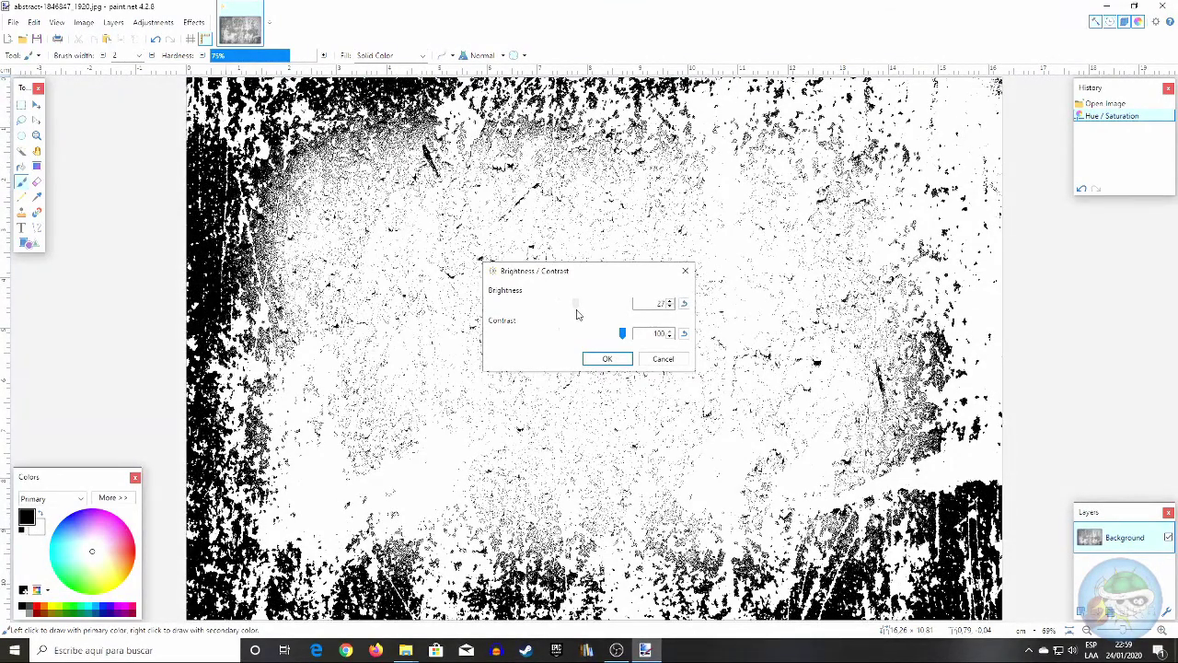
drag(577, 315, 576, 315)
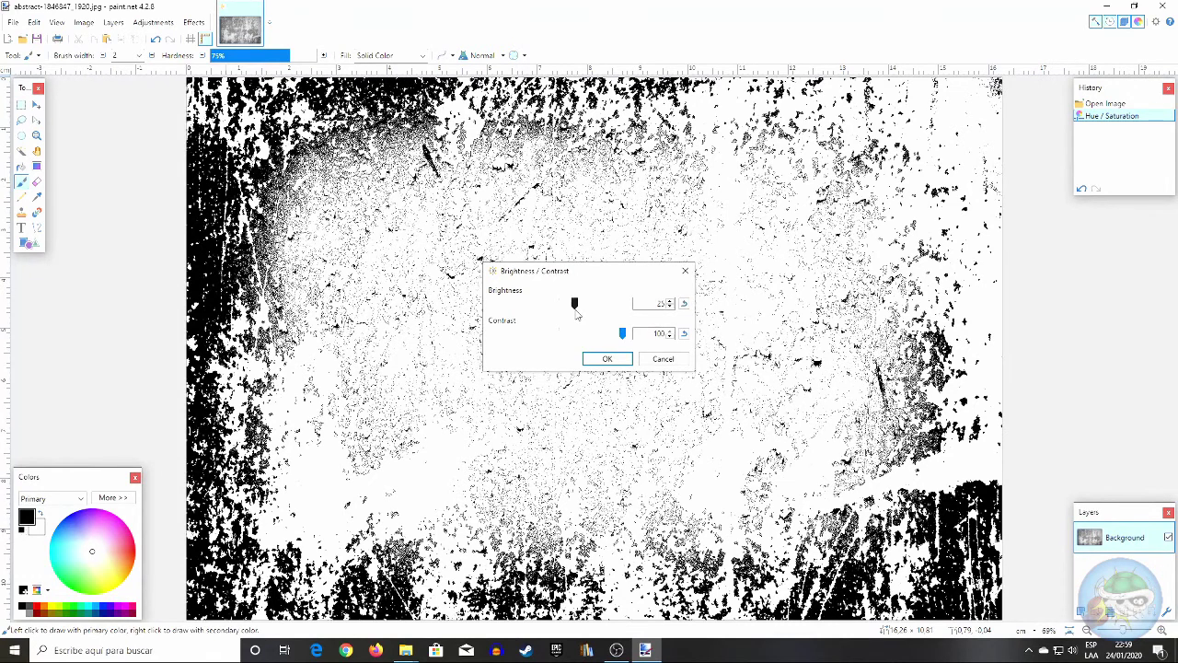
drag(575, 309, 575, 308)
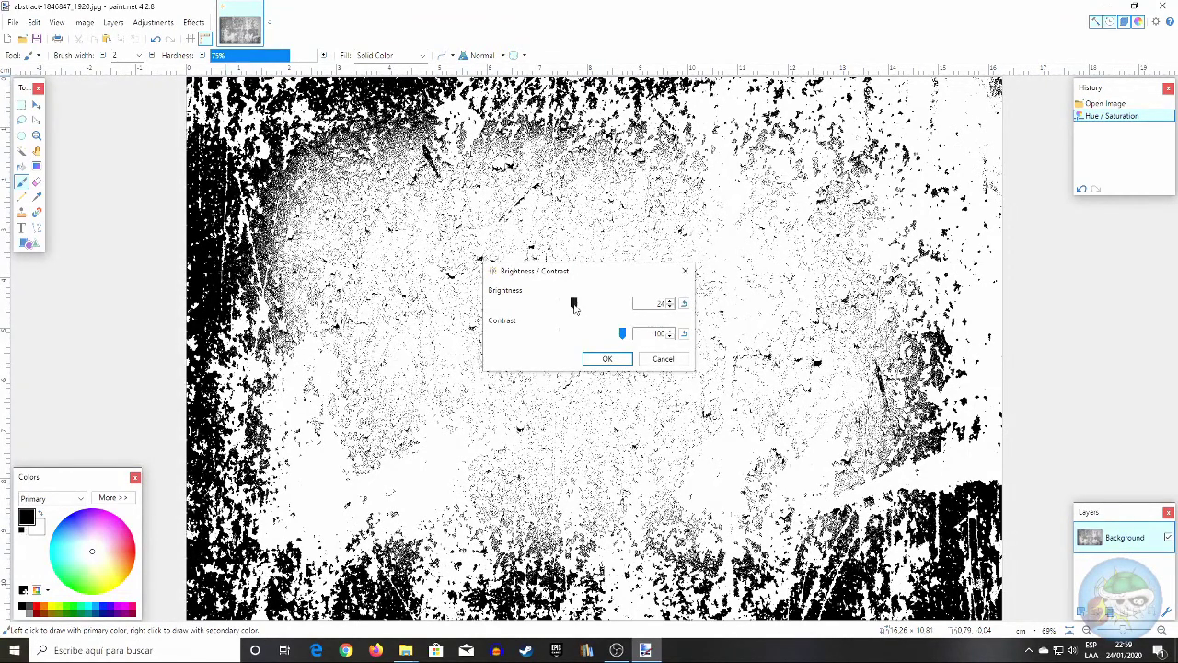
click(605, 360)
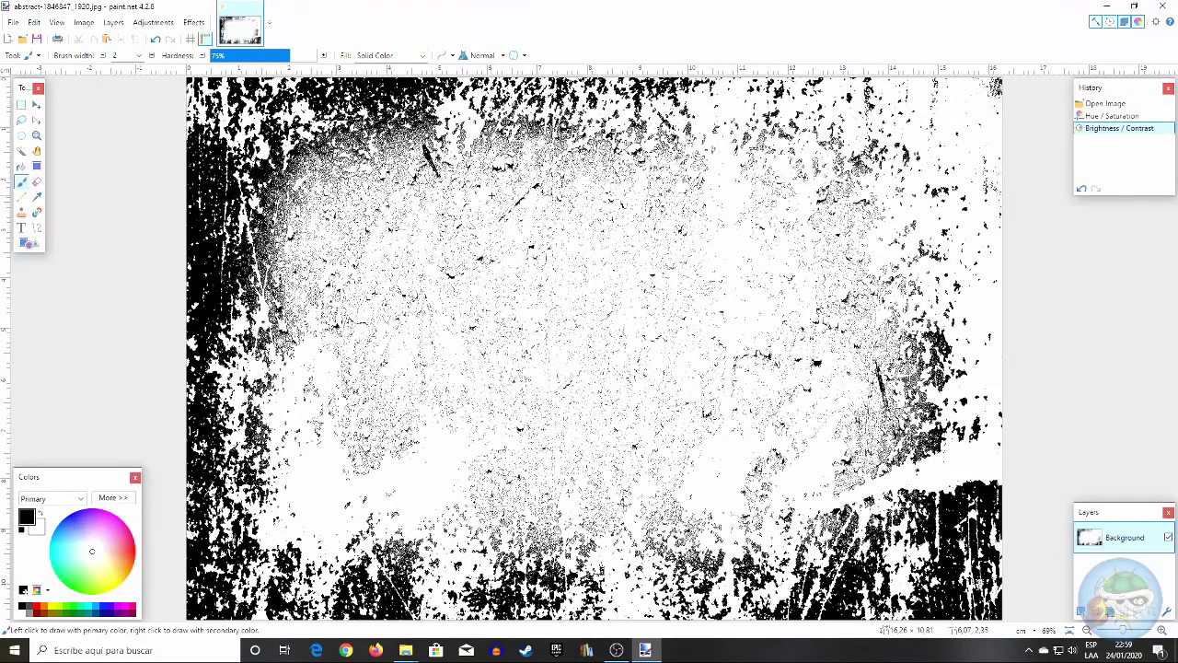
- Sharpen the black-and-white texture image with the Sharpen effect at amount 20
click(193, 22)
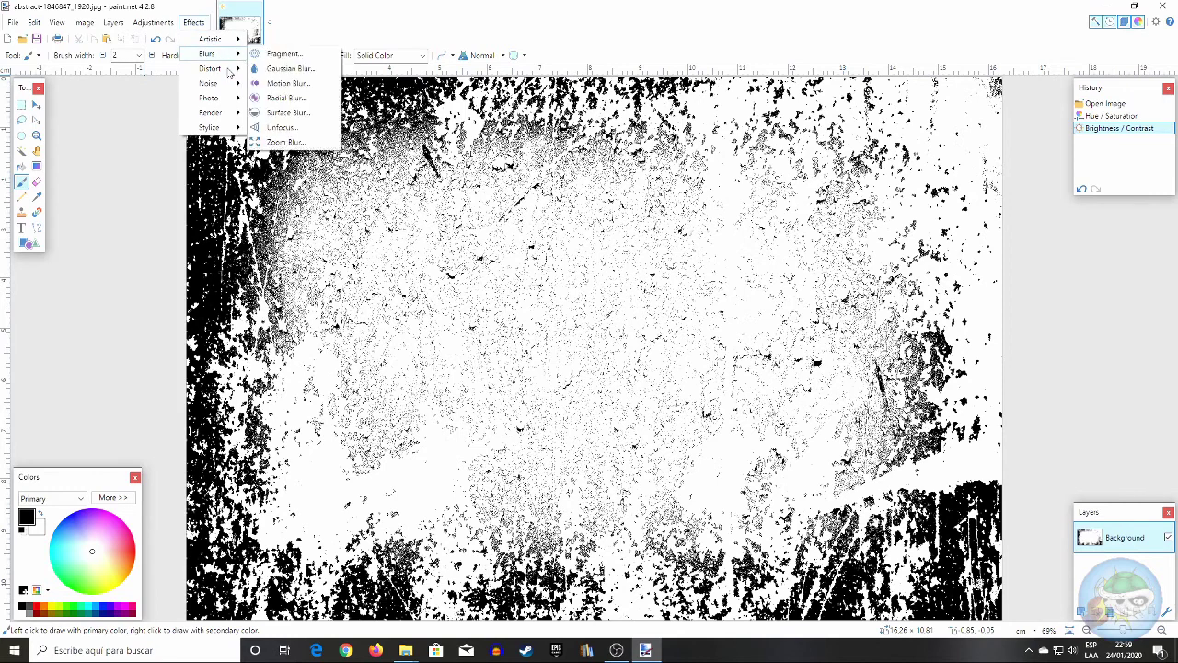
mouse_move(229, 101)
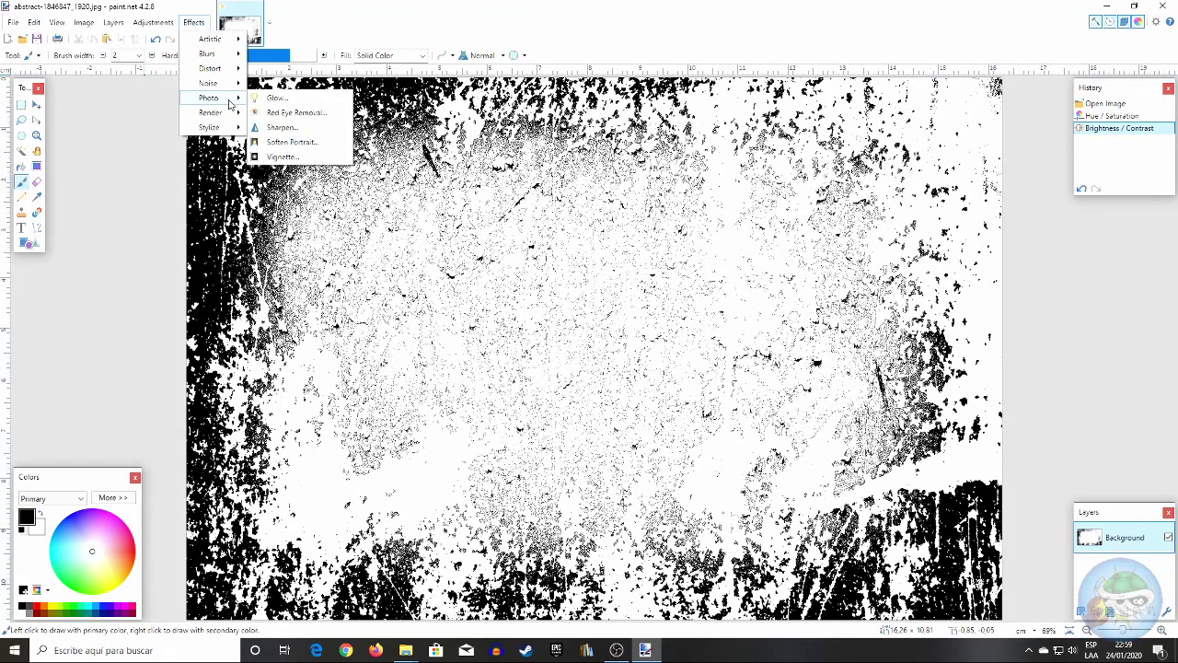
click(281, 128)
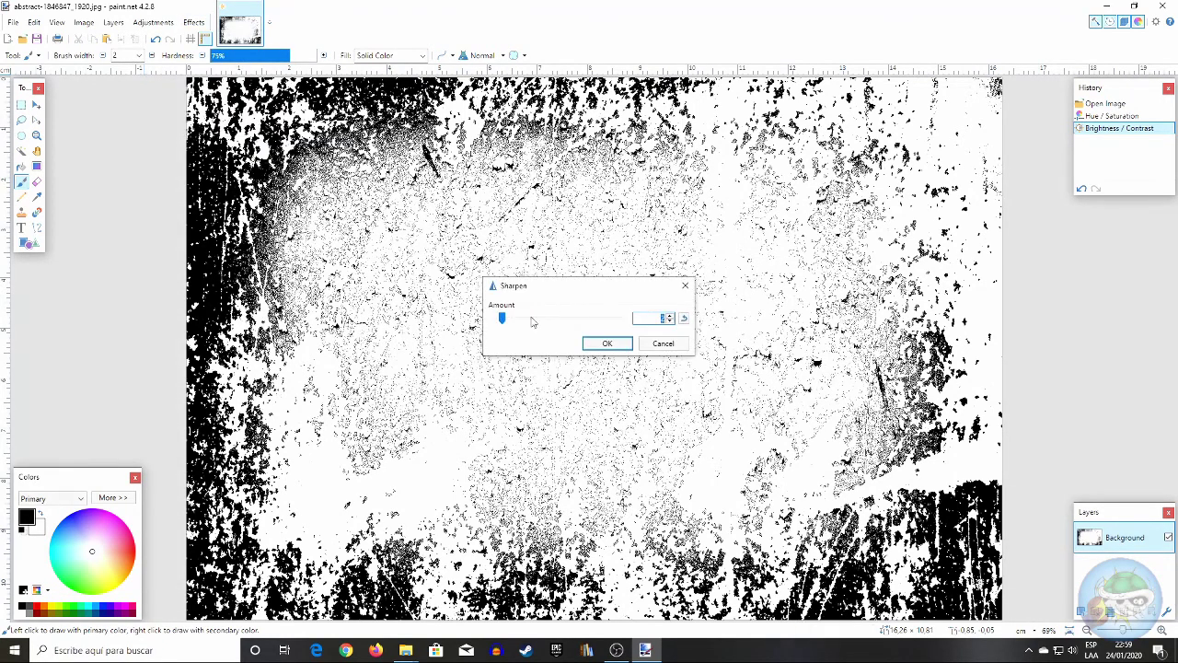
drag(505, 319, 622, 320)
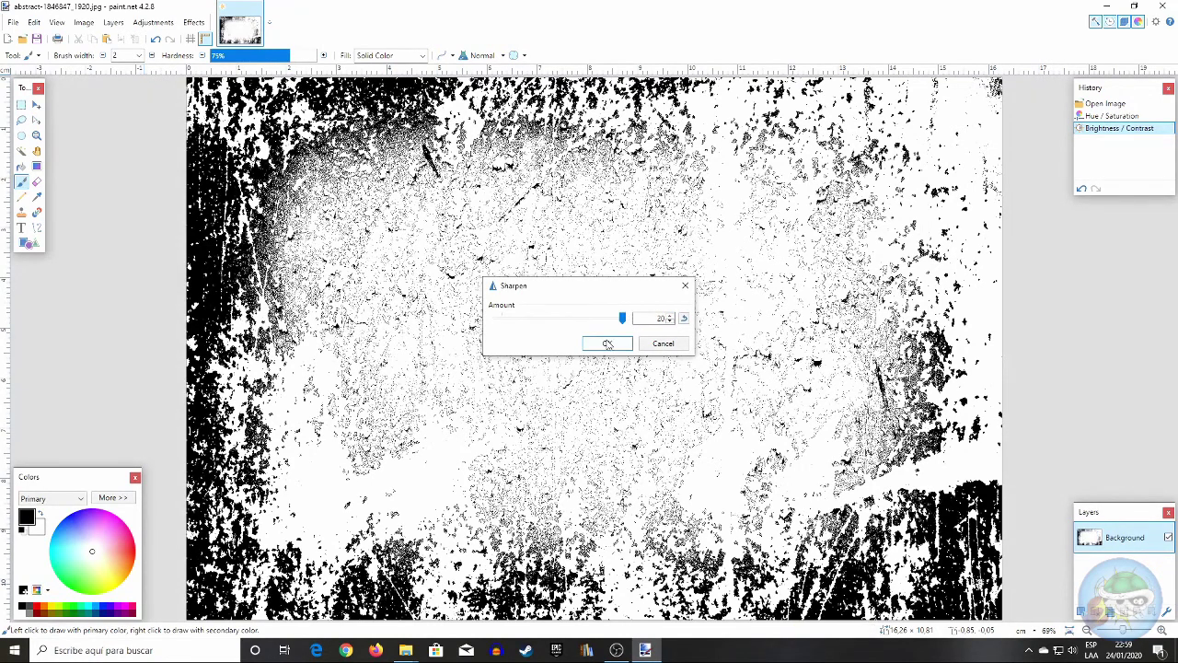
click(608, 344)
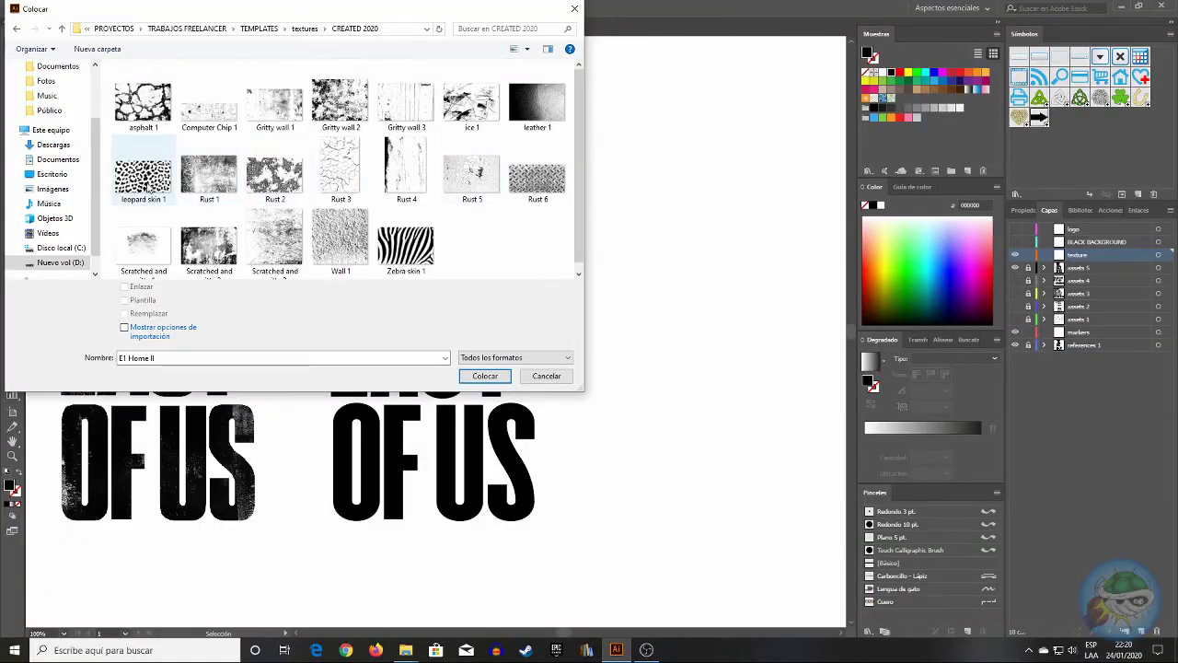
- Place the Gritty wall 1 texture image on the texture layer in Illustrator, to the right of the stacked lettering
double_click(273, 117)
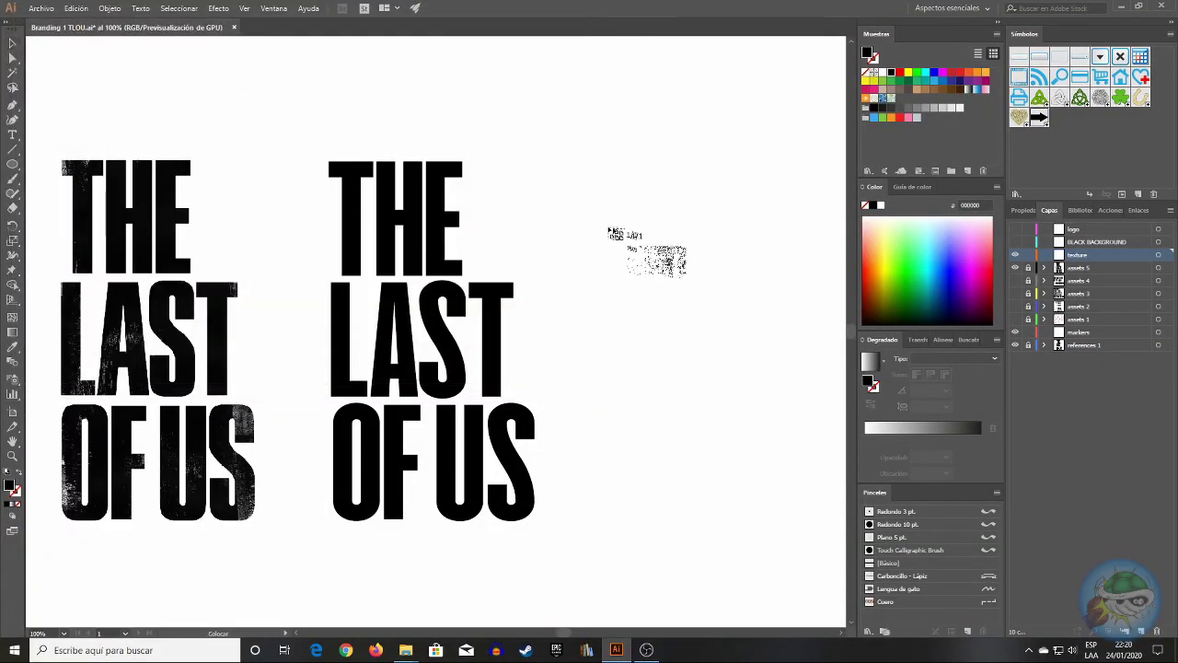
click(647, 232)
drag(563, 637, 585, 635)
drag(599, 429, 550, 307)
click(64, 633)
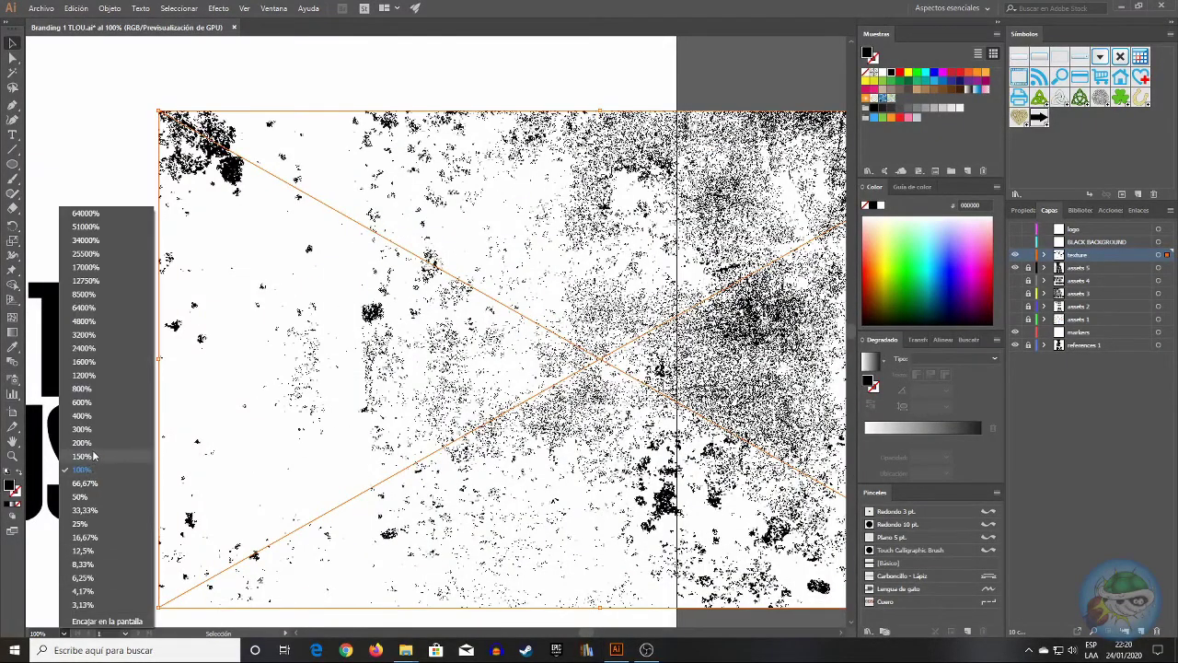
click(80, 496)
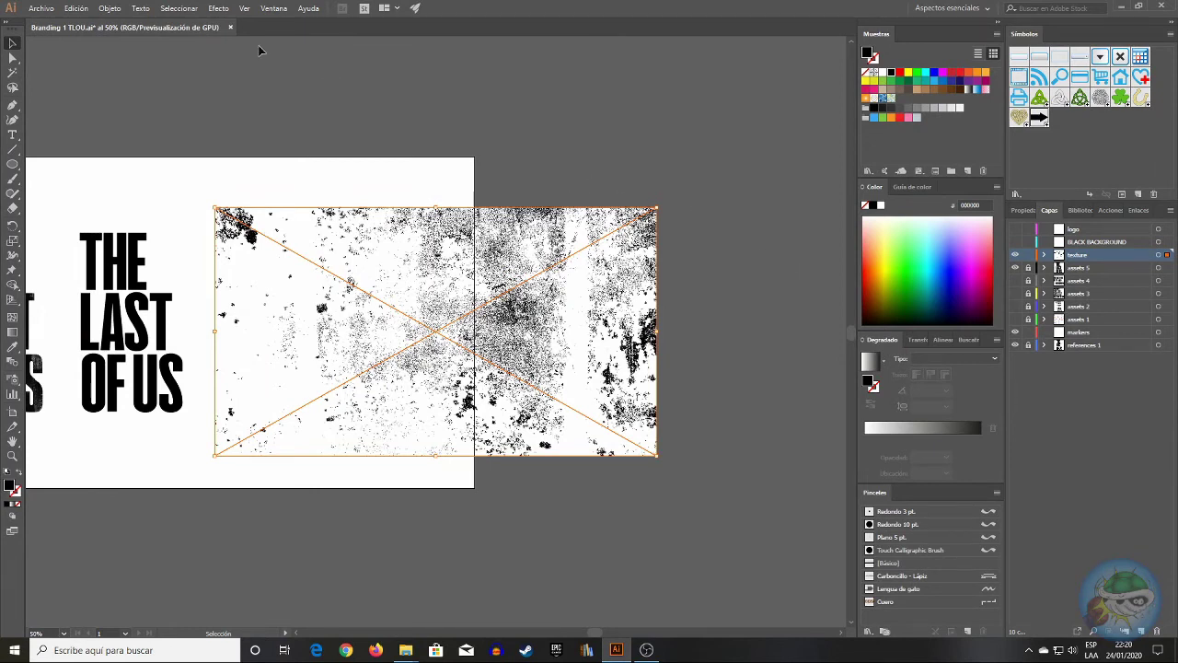
- Run Image Trace on the placed texture and bring up its tracing options
click(112, 8)
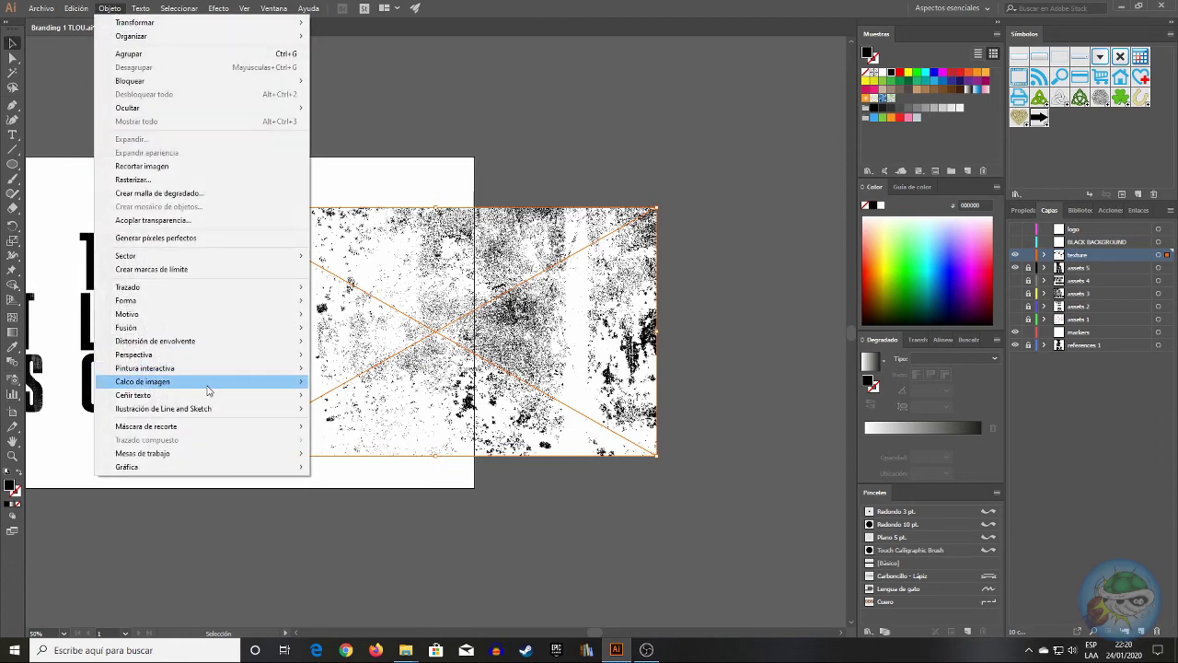
mouse_move(253, 389)
click(326, 377)
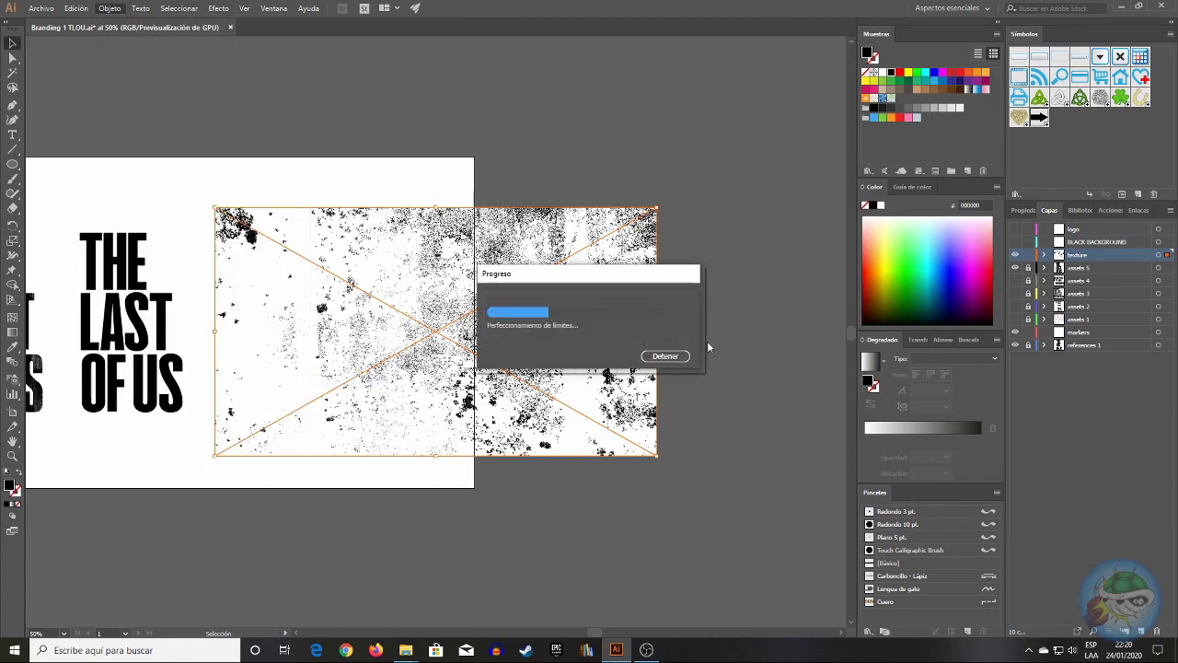
click(1021, 211)
click(1119, 448)
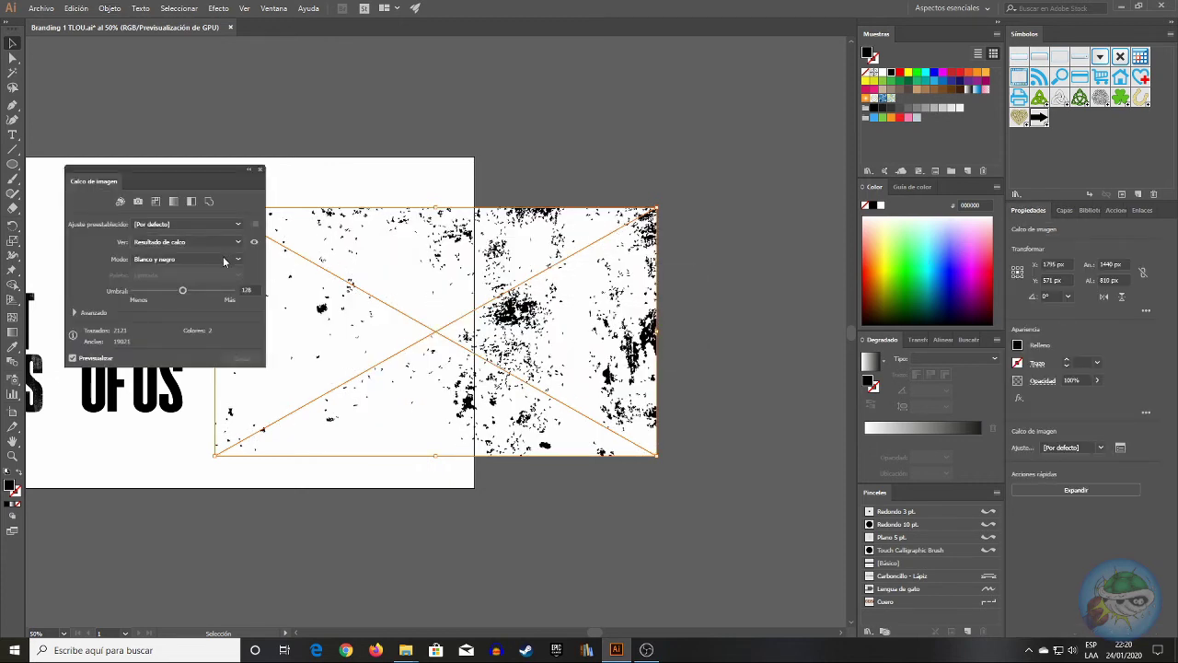
- Refine the black-and-white trace with threshold 159, paths 88%, corners 88% and noise 2 px
click(75, 313)
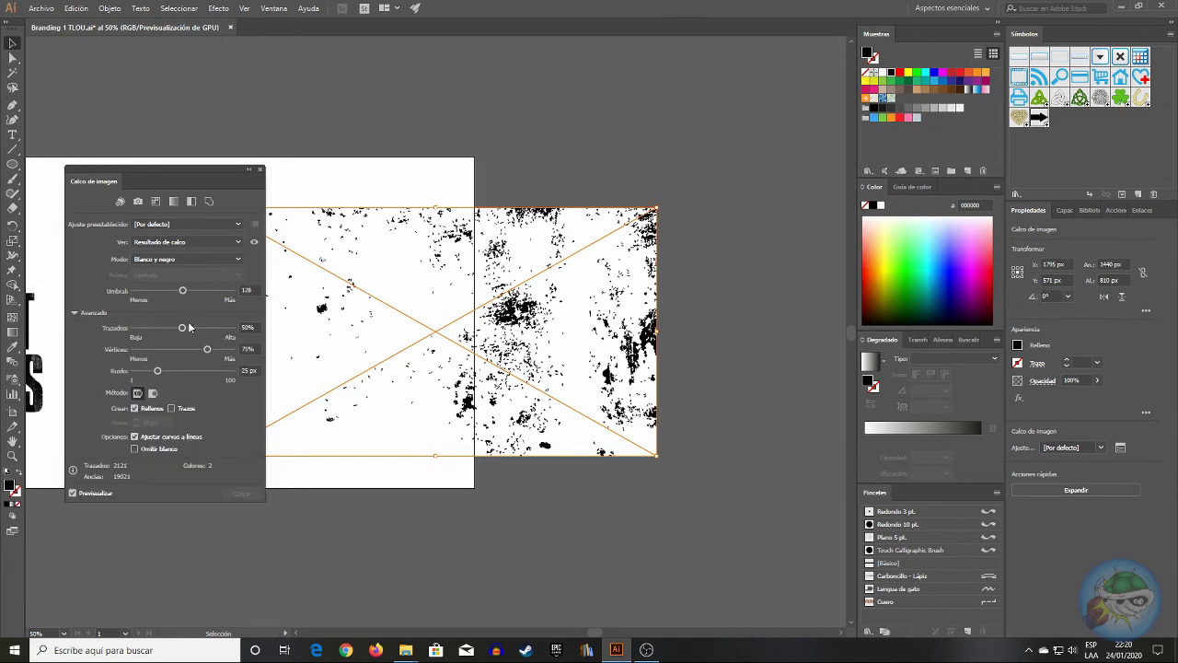
drag(200, 330, 221, 343)
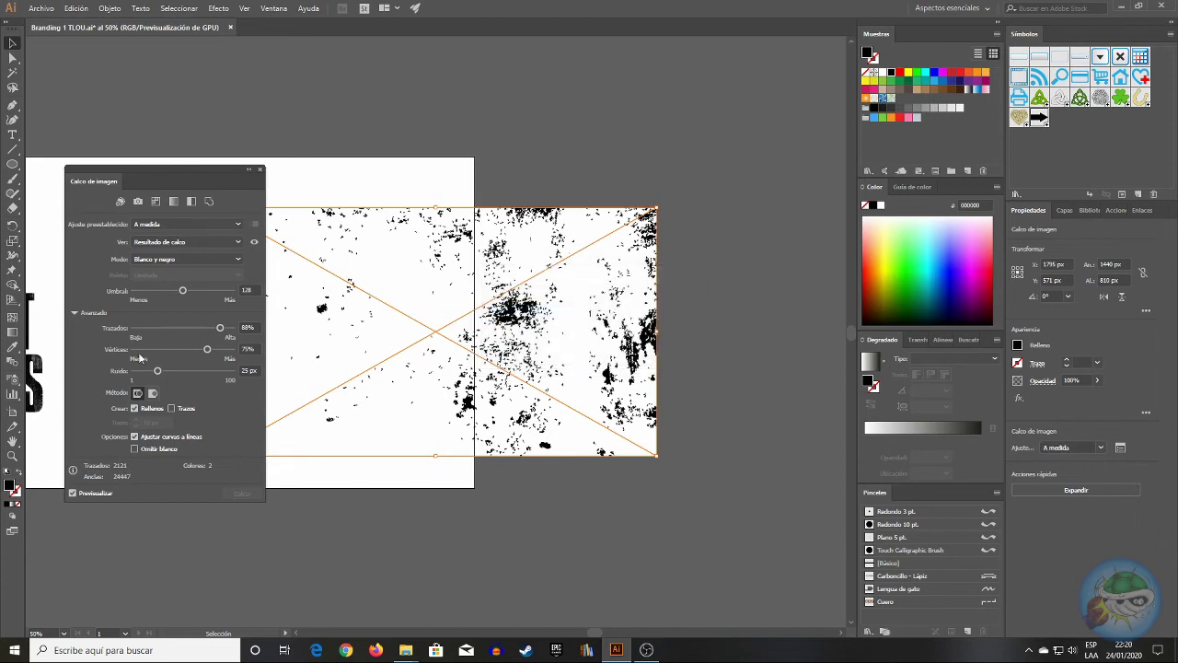
drag(207, 349, 221, 355)
drag(157, 372, 139, 372)
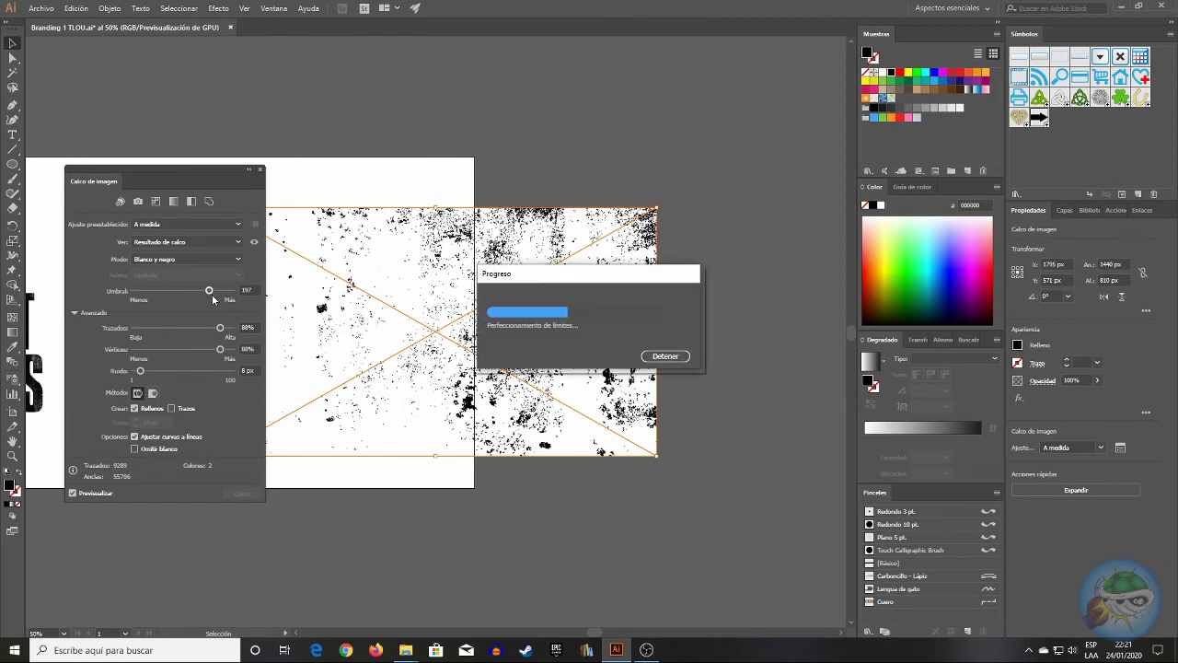
drag(209, 291, 188, 317)
click(140, 372)
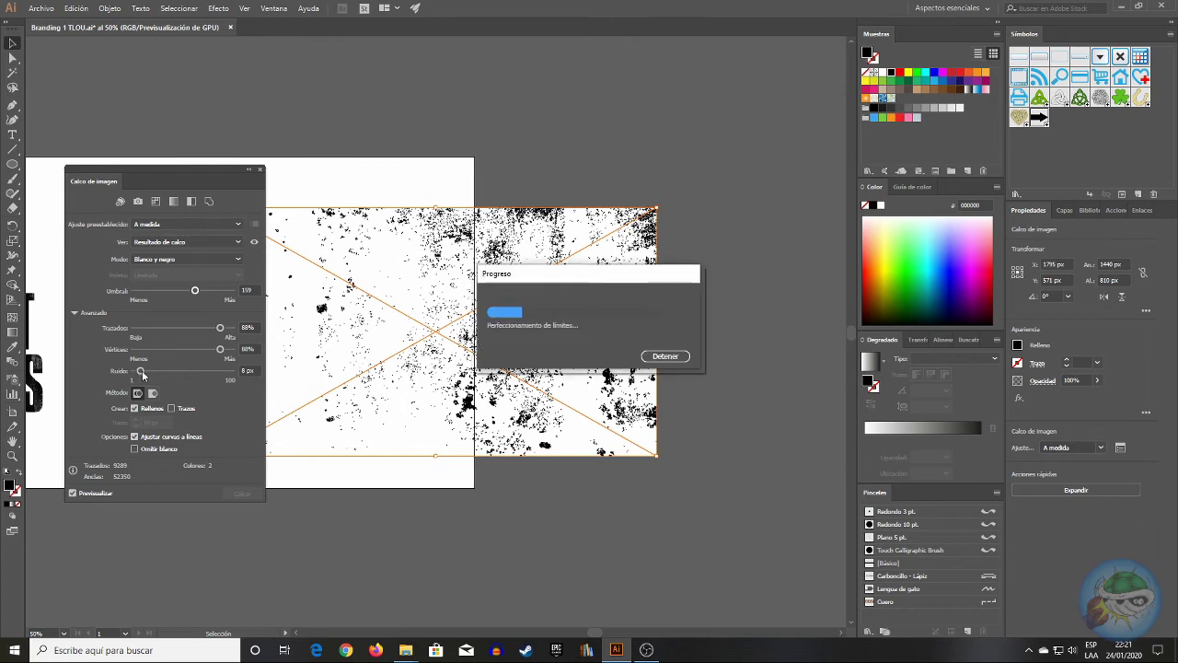
drag(141, 372, 136, 373)
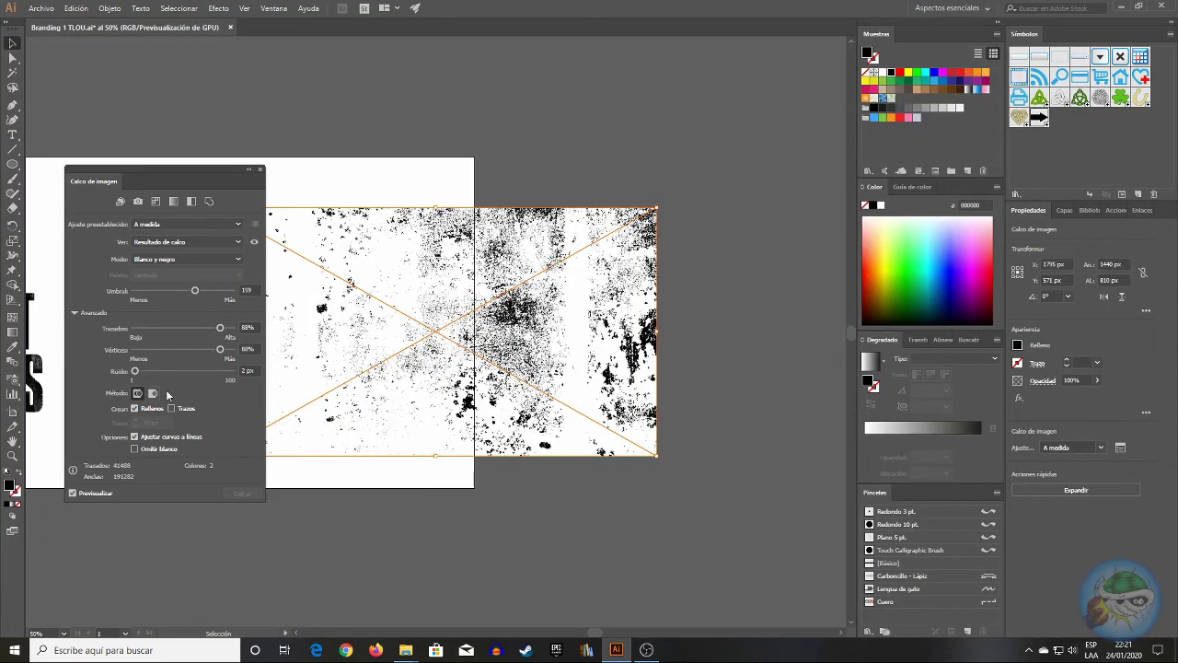
- Expand the traced texture into vector shapes and move it up and right, mostly off the artboard
click(1078, 494)
click(261, 169)
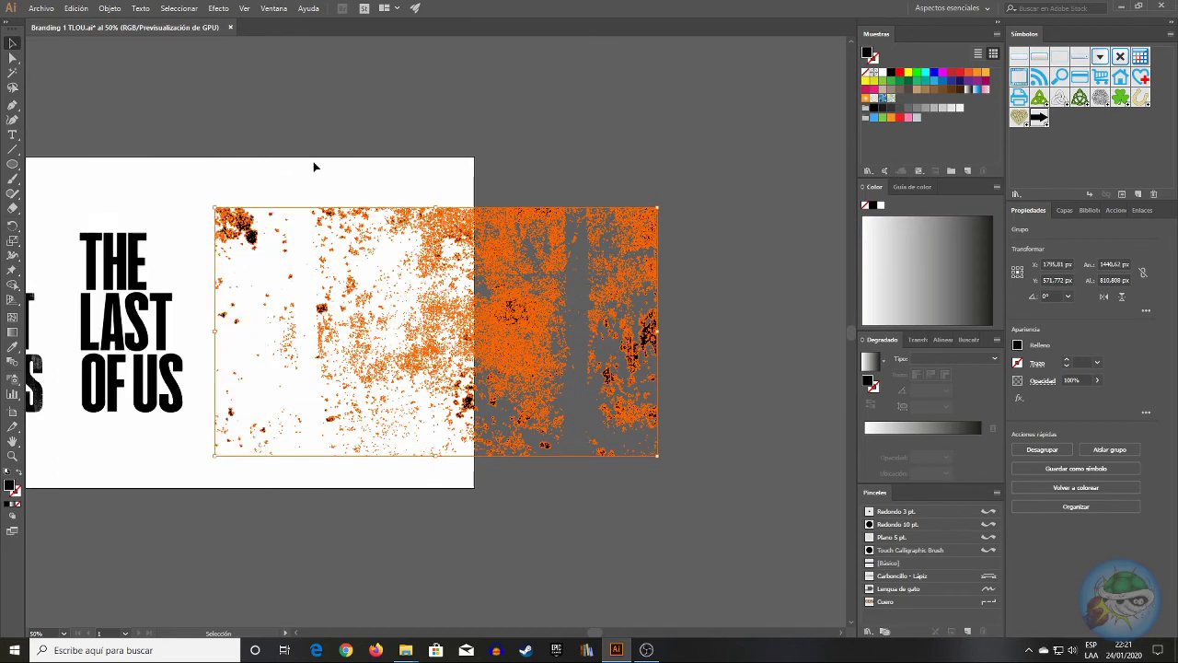
mouse_move(516, 244)
mouse_down()
mouse_move(654, 153)
mouse_move(679, 154)
mouse_up()
click(660, 413)
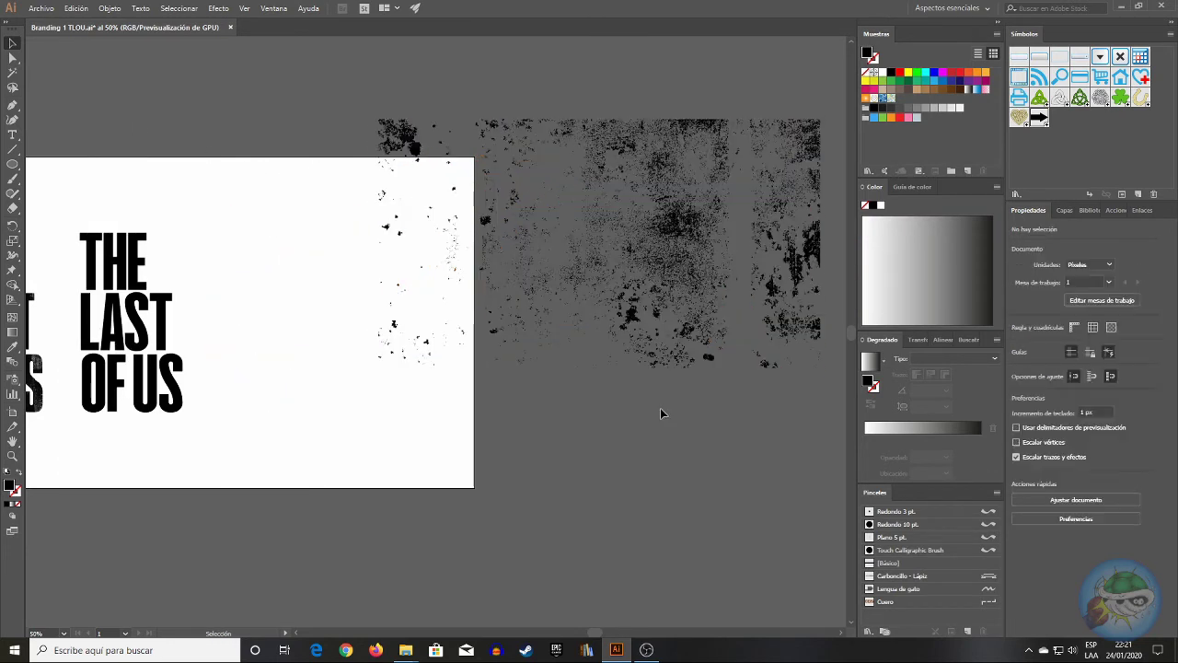
- Cut a tall strip of speckles out of the vector texture and paste it as a separate piece on the artboard
click(12, 59)
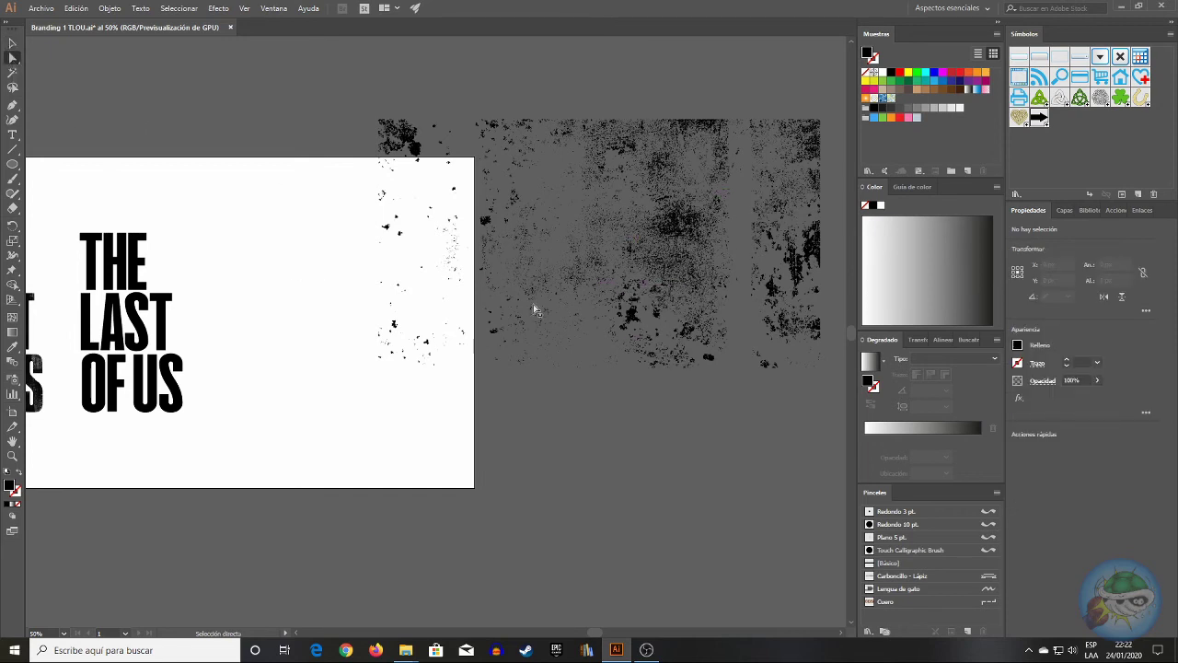
drag(600, 635, 583, 635)
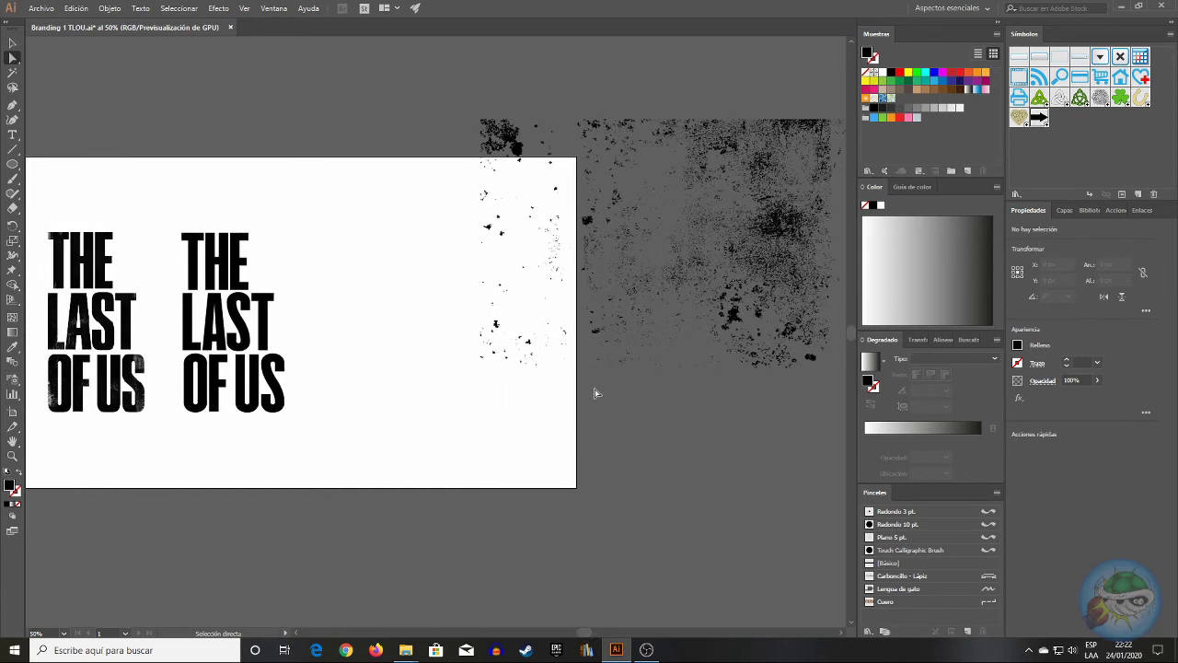
drag(593, 392, 711, 112)
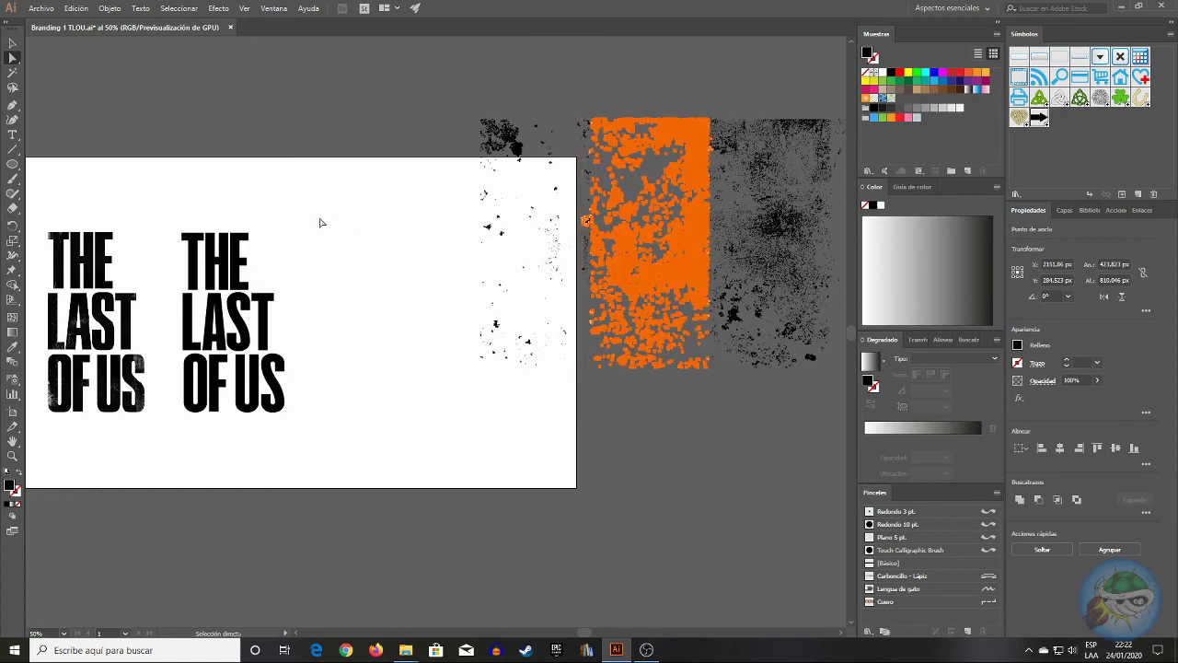
key(ctrl+x)
key(ctrl+v)
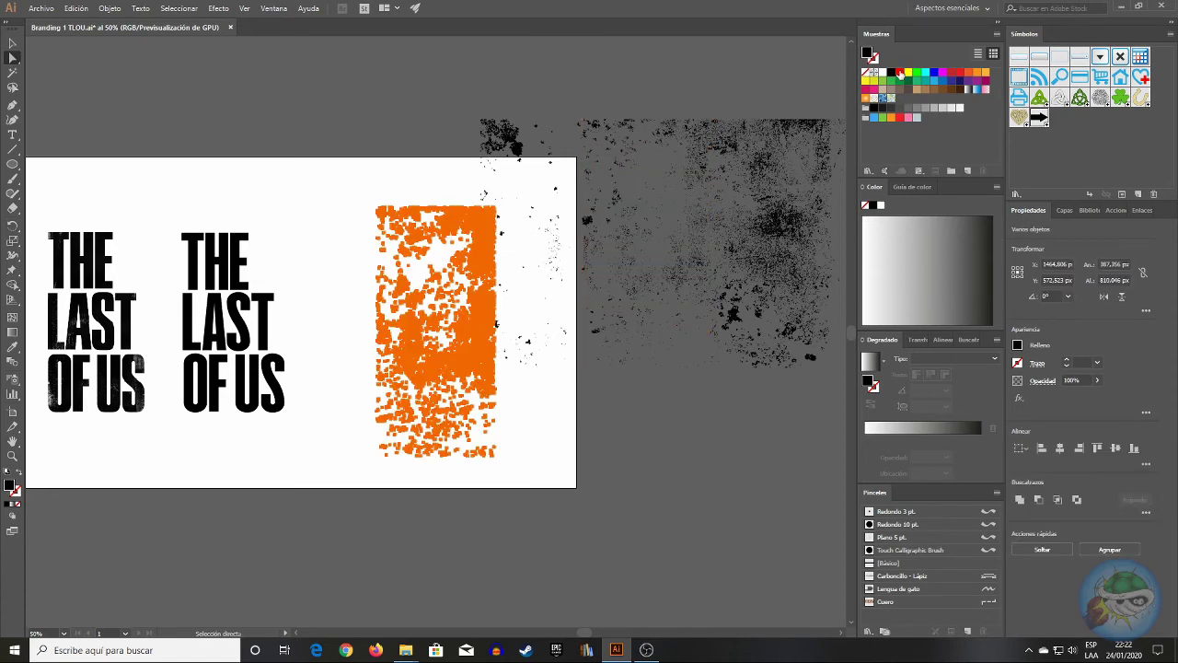
- Fill the pasted texture strip with red (FF0000) and lay it over the plain stacked lettering
click(899, 73)
key(v)
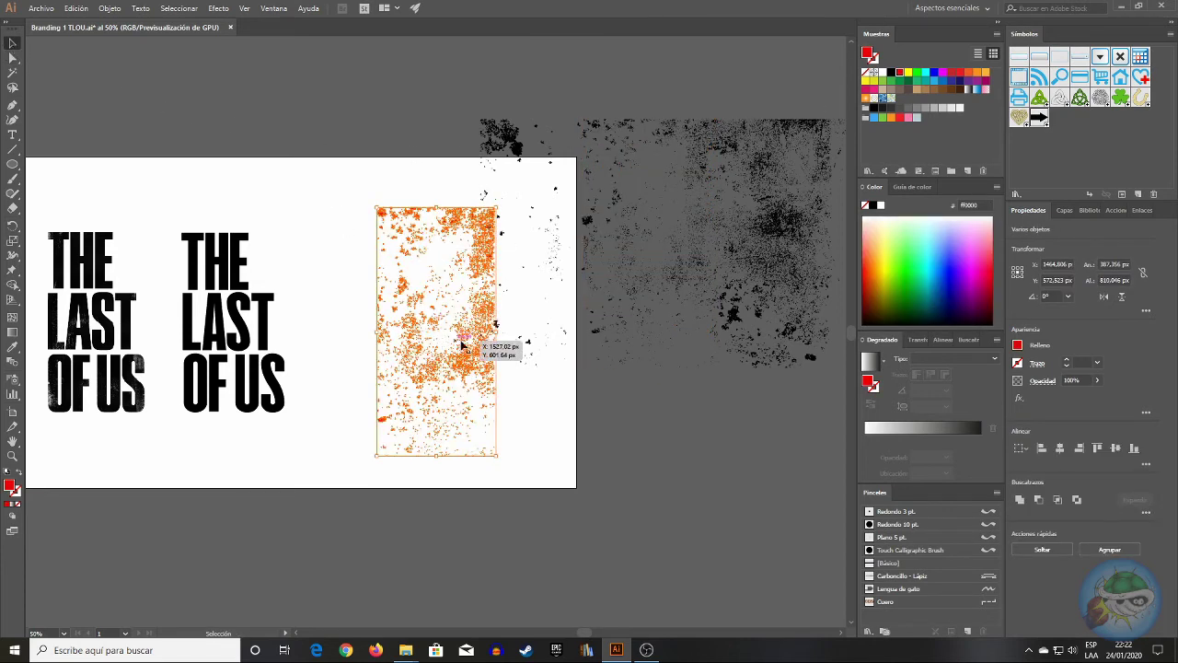
drag(463, 337, 264, 315)
click(362, 347)
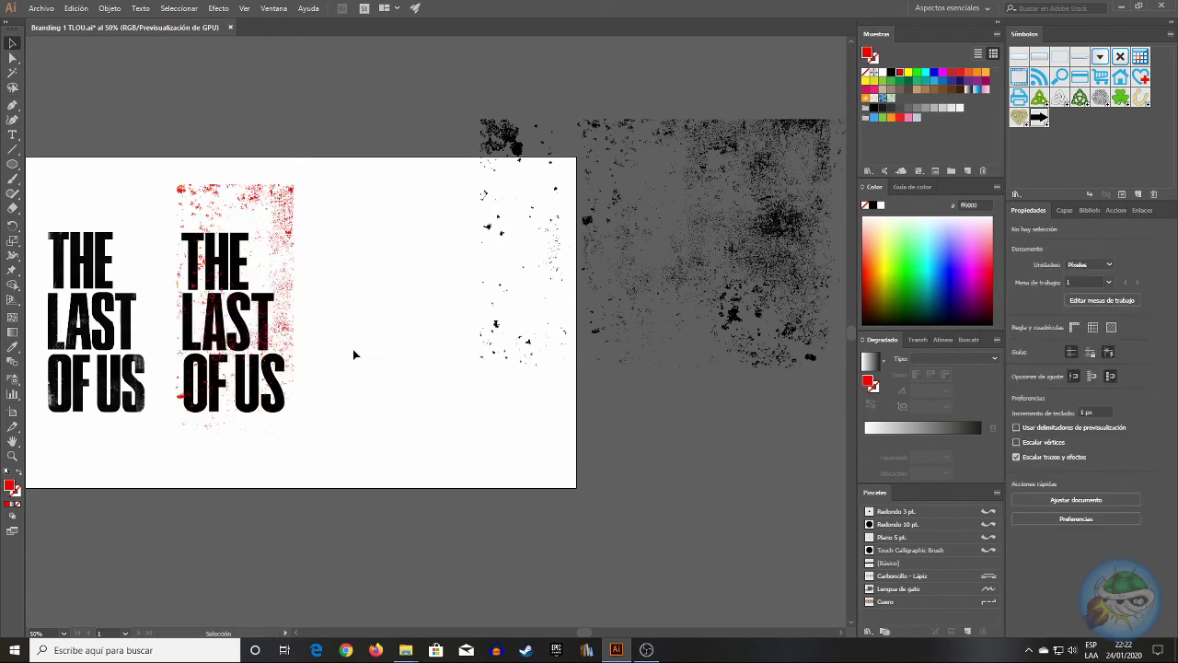
- Shift the middle and lower red speckles down so the dense area covers OF US
click(64, 633)
click(88, 406)
drag(584, 633, 564, 633)
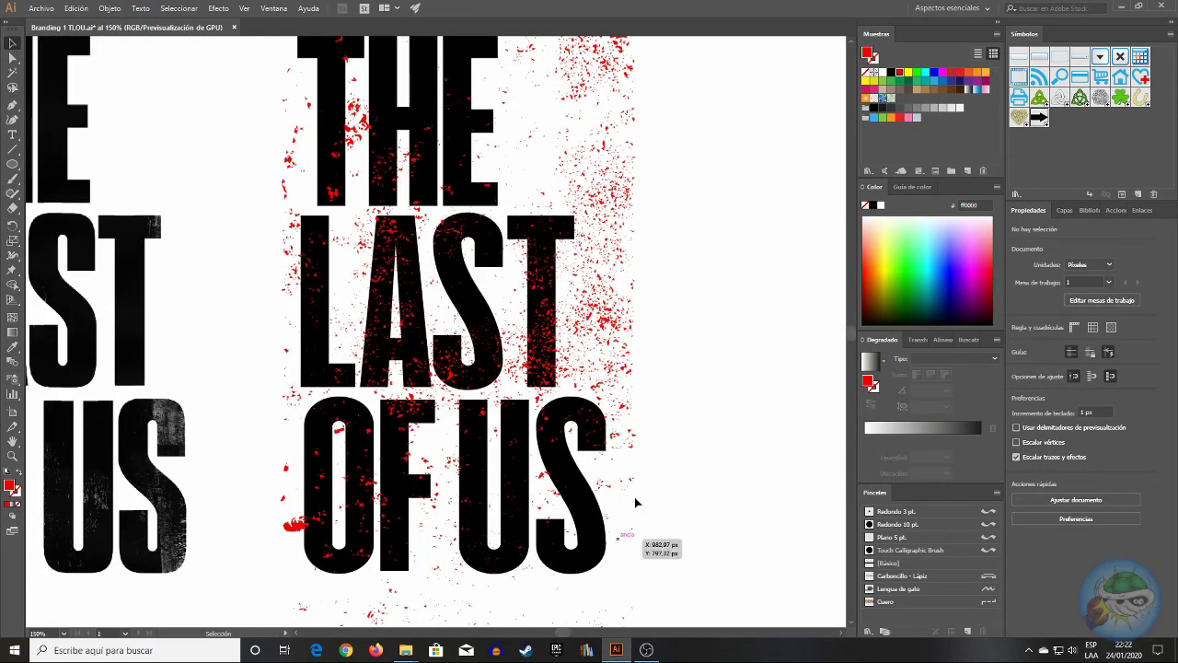
click(597, 194)
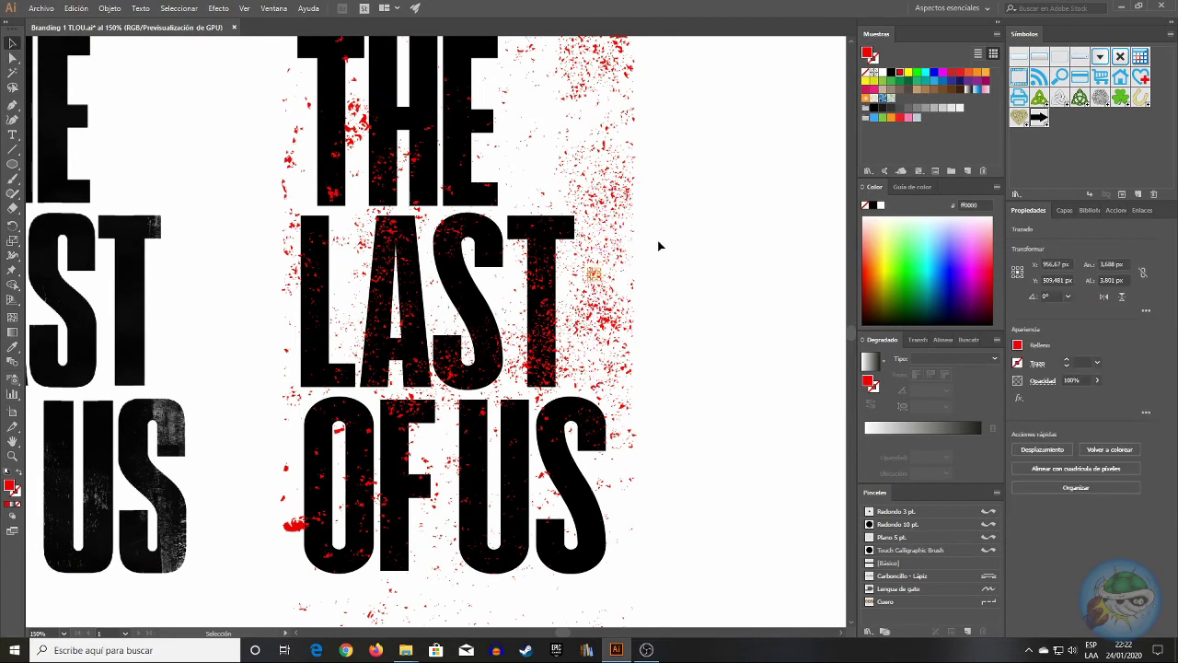
click(687, 200)
click(63, 633)
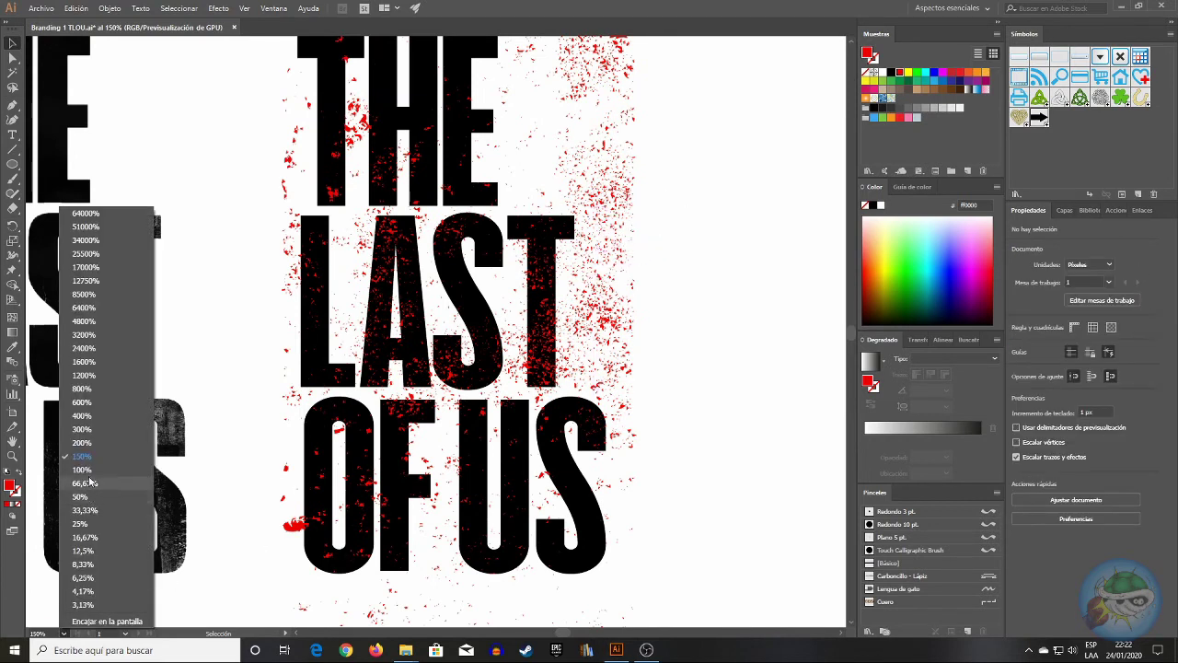
click(88, 482)
drag(364, 261, 556, 428)
drag(496, 335, 486, 382)
click(547, 341)
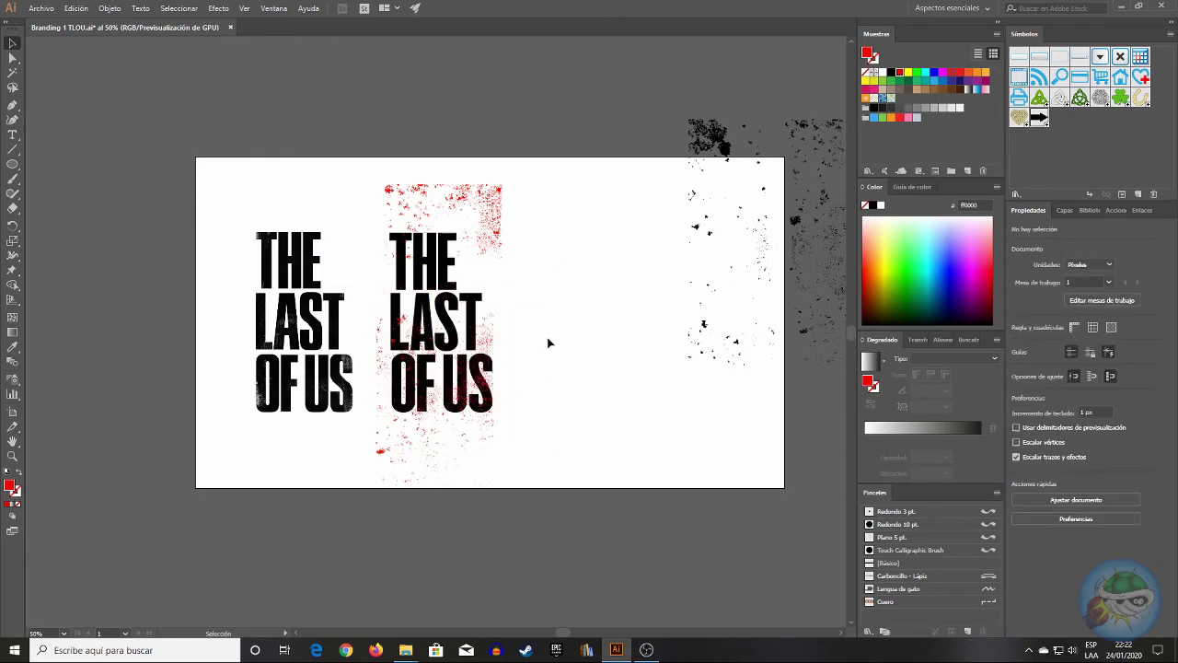
- Move the lower-left group of red speckles slightly left, beside the letters OF
drag(365, 506, 440, 361)
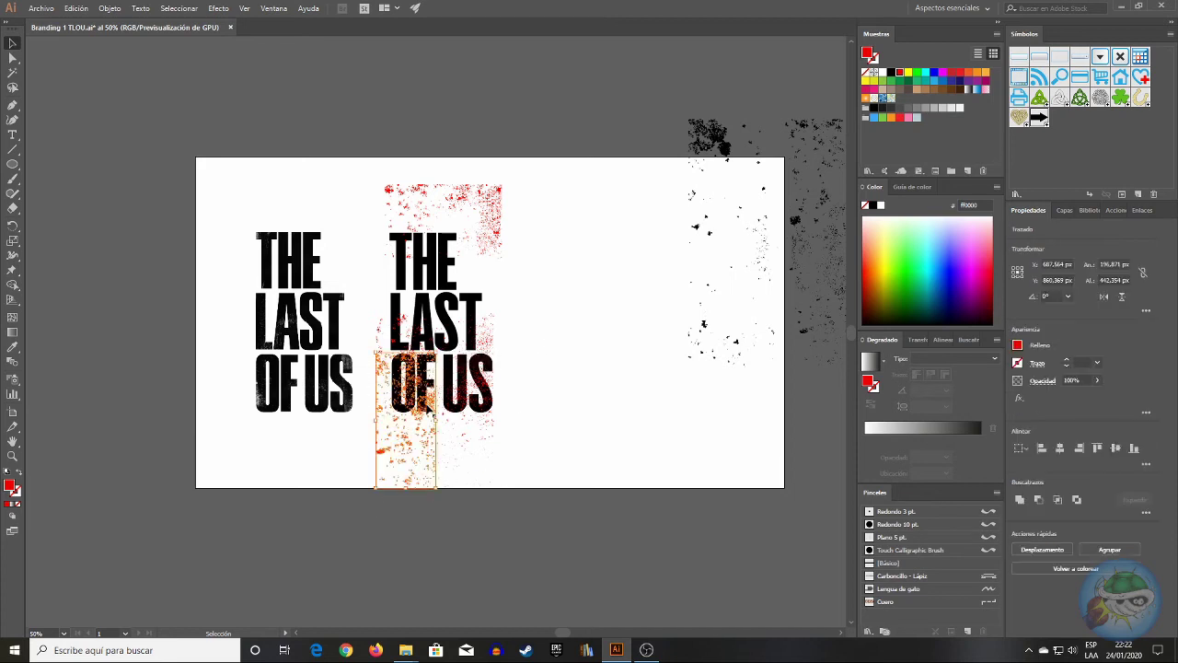
click(547, 348)
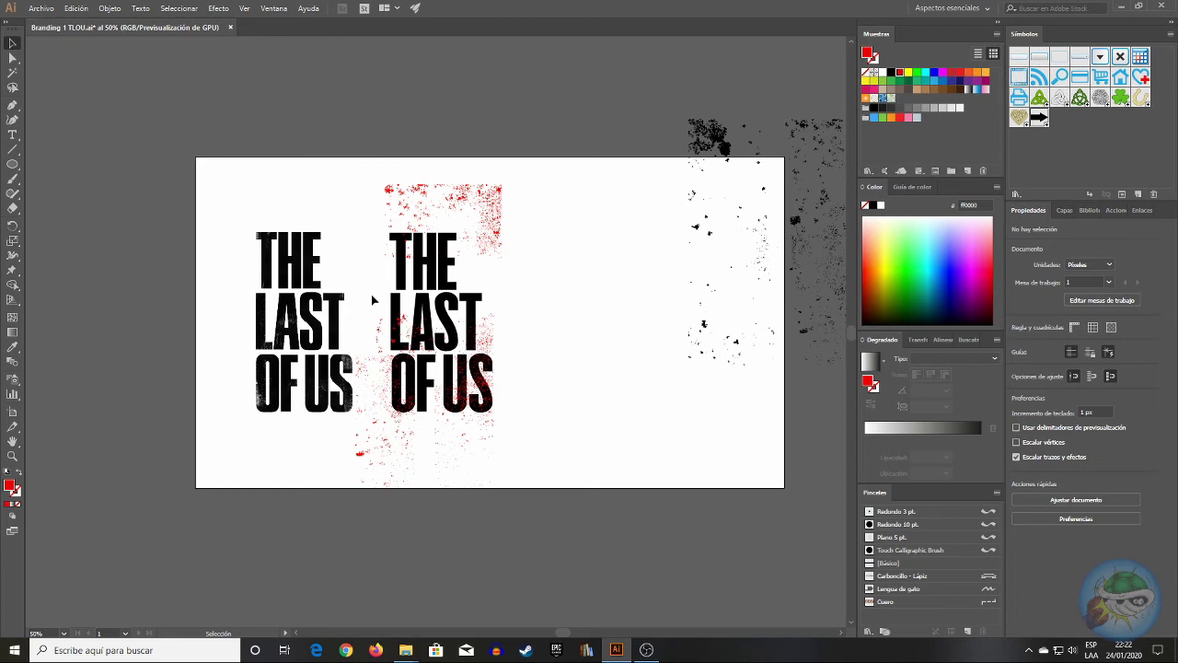
drag(377, 305, 405, 328)
click(568, 291)
- Rearrange small groups of red speckles to distribute the grunge over the letters of THE, LAST and OF US
click(62, 633)
click(92, 432)
drag(481, 181, 486, 182)
drag(416, 310, 413, 309)
click(660, 242)
drag(377, 349, 379, 359)
click(705, 254)
drag(550, 276, 435, 473)
click(316, 384)
scroll(316, 384, down, 1)
drag(416, 370, 427, 465)
click(563, 201)
drag(393, 160, 408, 221)
click(638, 189)
scroll(638, 188, down, 1)
drag(331, 387, 354, 453)
click(635, 349)
click(635, 349)
drag(357, 373, 311, 351)
click(659, 336)
scroll(681, 333, down, 1)
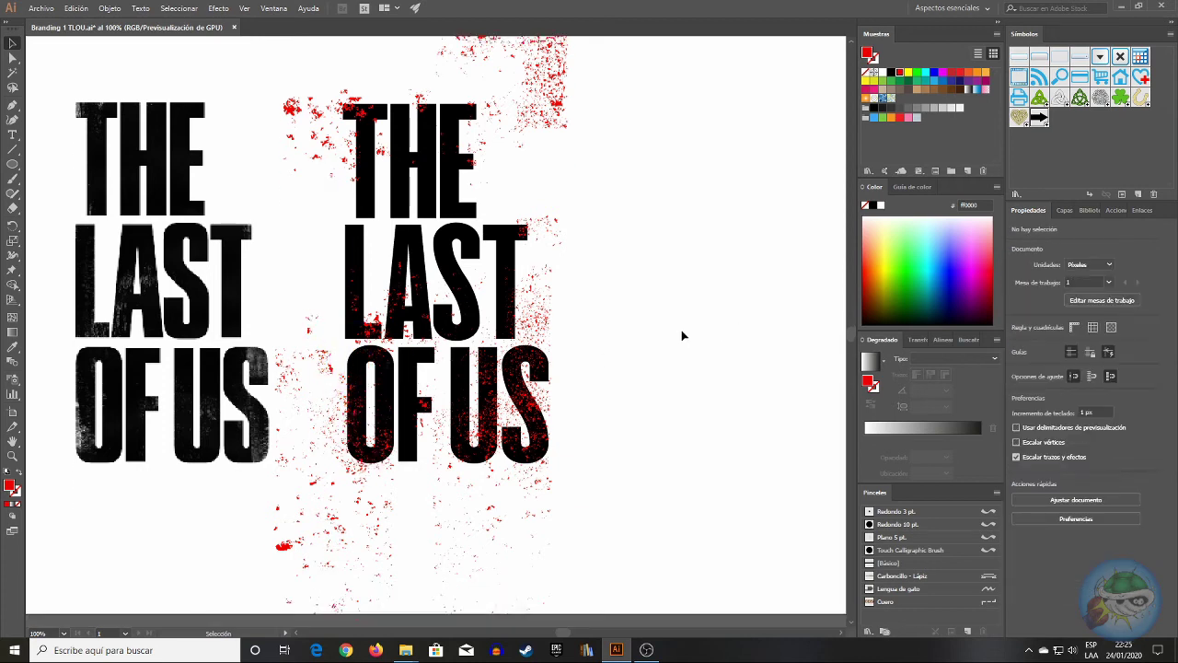
- Copy the red speckles that cover the stacked lettering, and lock and hide the texture layer
click(63, 633)
click(70, 485)
drag(378, 206, 498, 404)
click(589, 369)
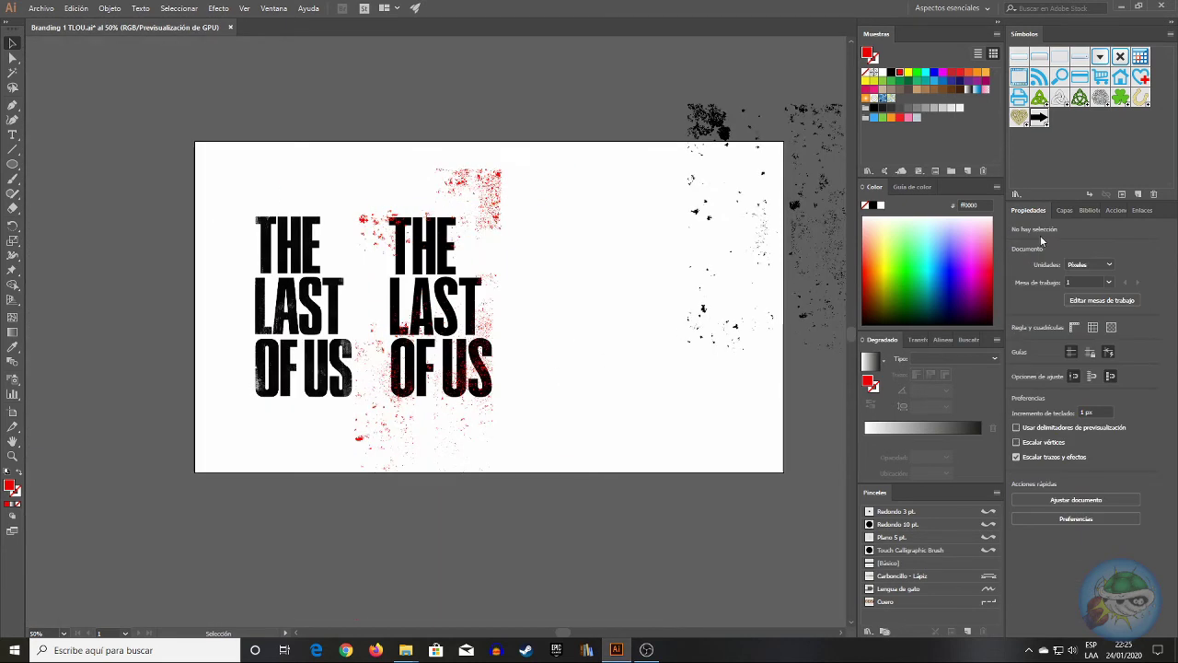
click(1064, 211)
click(1028, 255)
click(1015, 255)
- Create a layer named "texture 2" and paste the copied speckles in place on it
click(1170, 211)
click(1142, 220)
text(texture 2)
key(Return)
key(ctrl+f)
- Delete the surplus red speckles above and to the right of the word THE
drag(532, 168, 480, 219)
key(Delete)
click(554, 242)
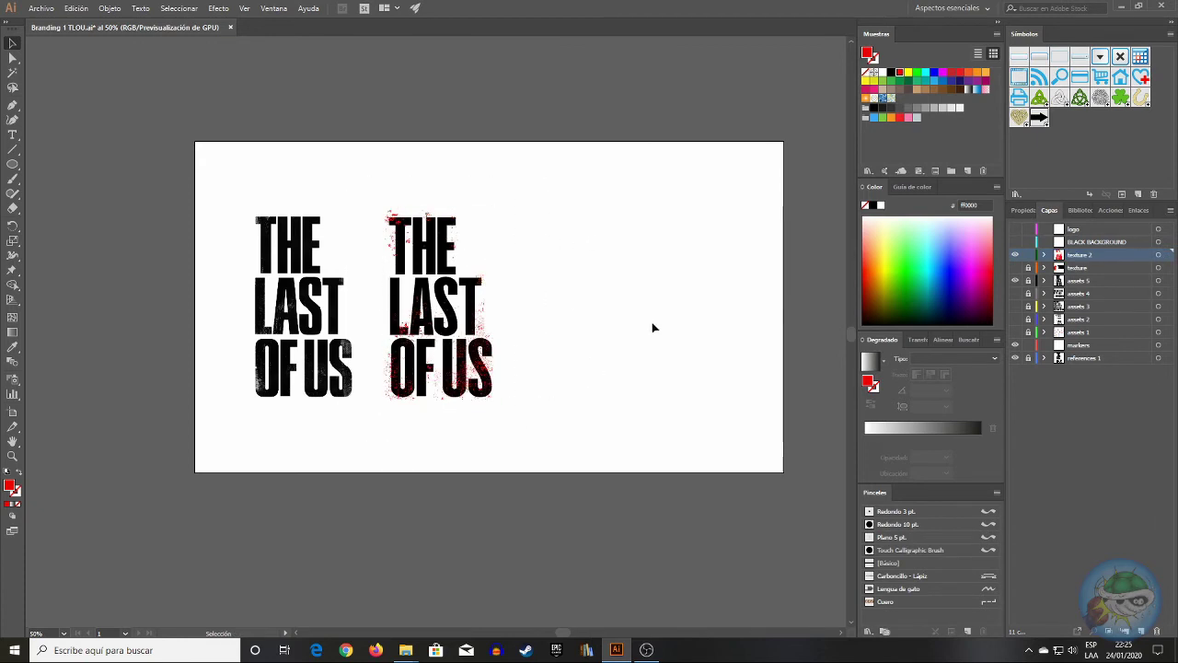
- Hide and lock the texture 2 layer, and duplicate the assets 5 layer
click(1015, 255)
click(1081, 281)
click(1170, 209)
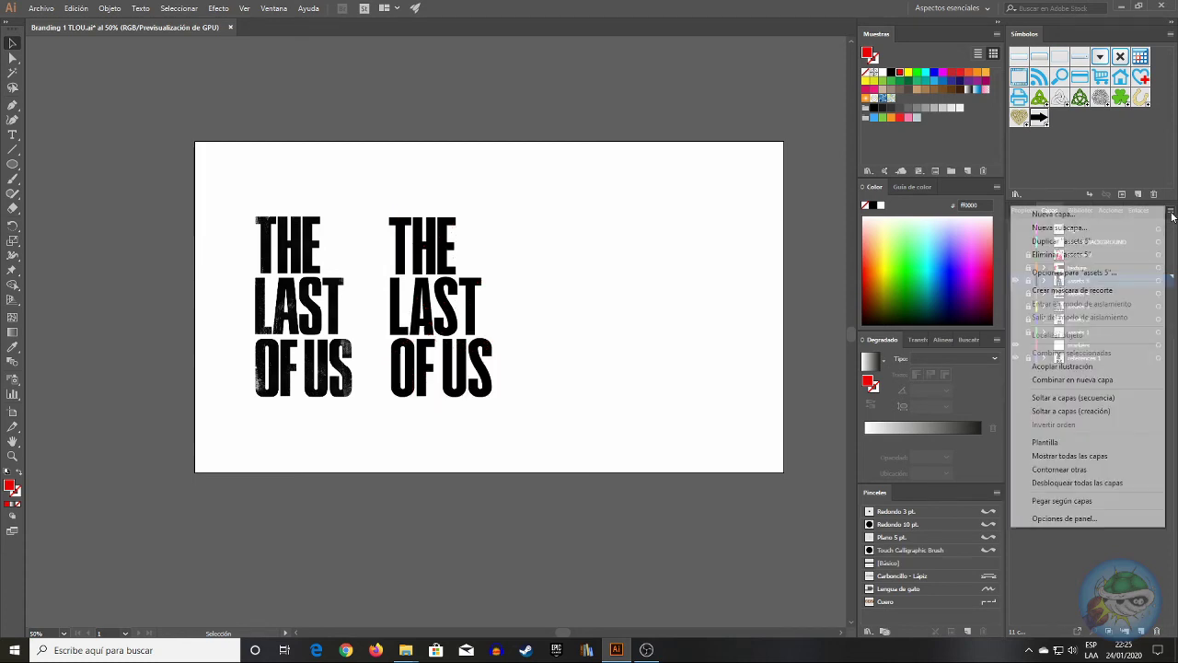
click(1095, 243)
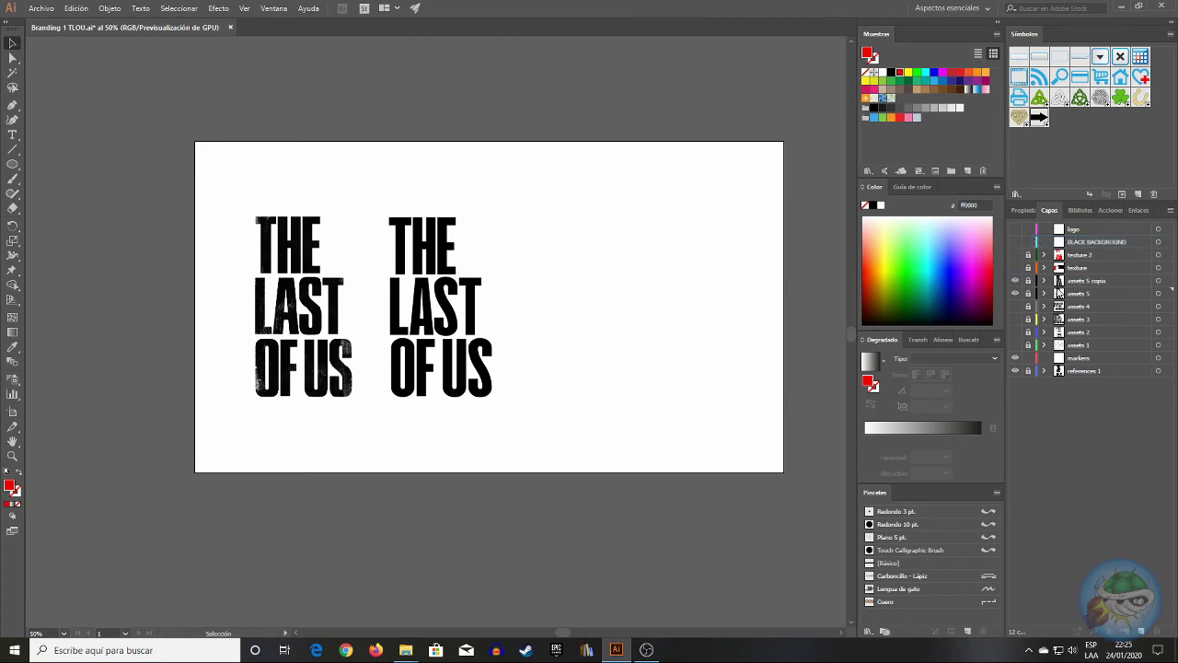
- Hide the assets 5 layer and rename its copy "text EDIT"
click(1016, 293)
double_click(1082, 282)
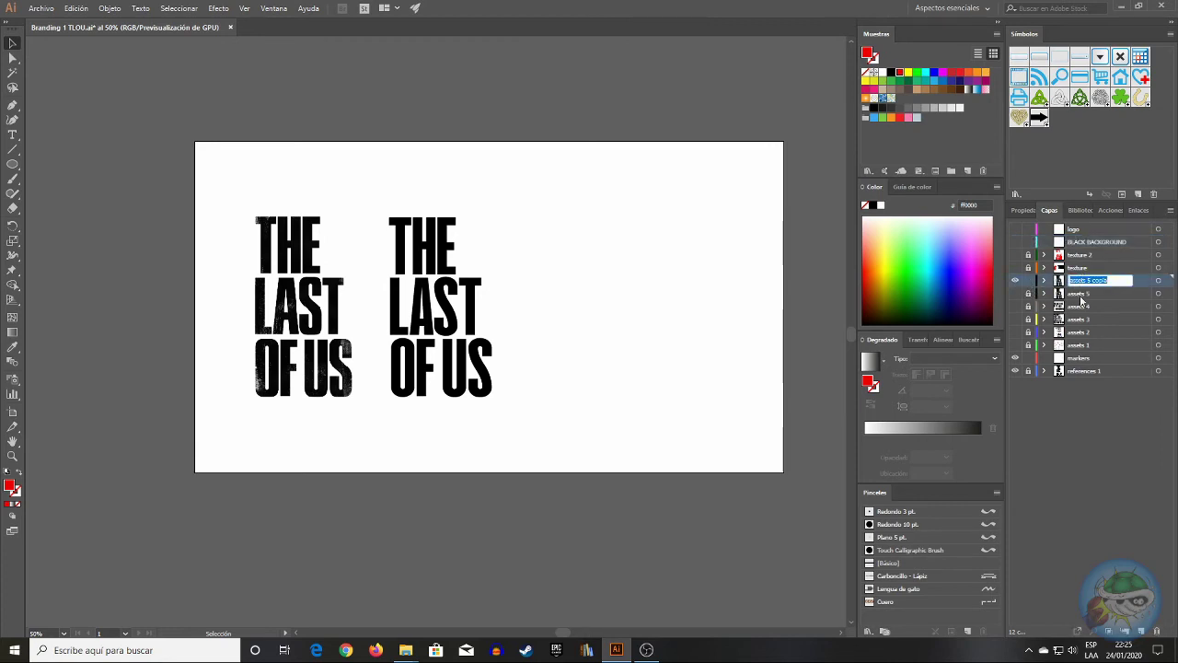
text(tl)
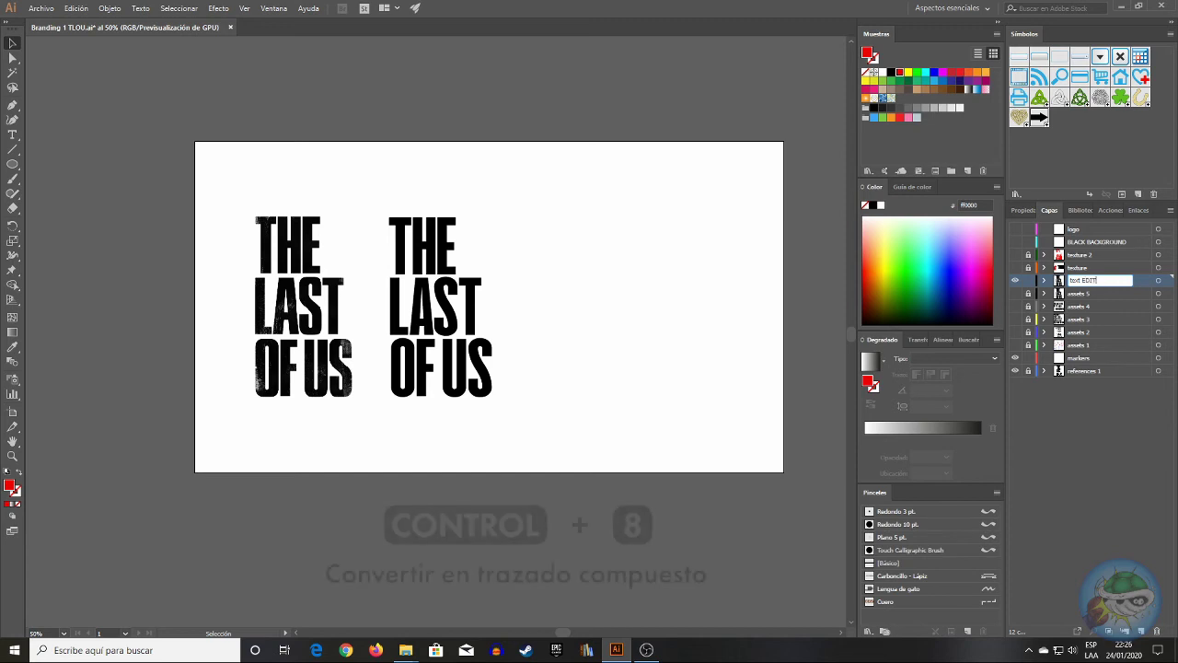
key(Return)
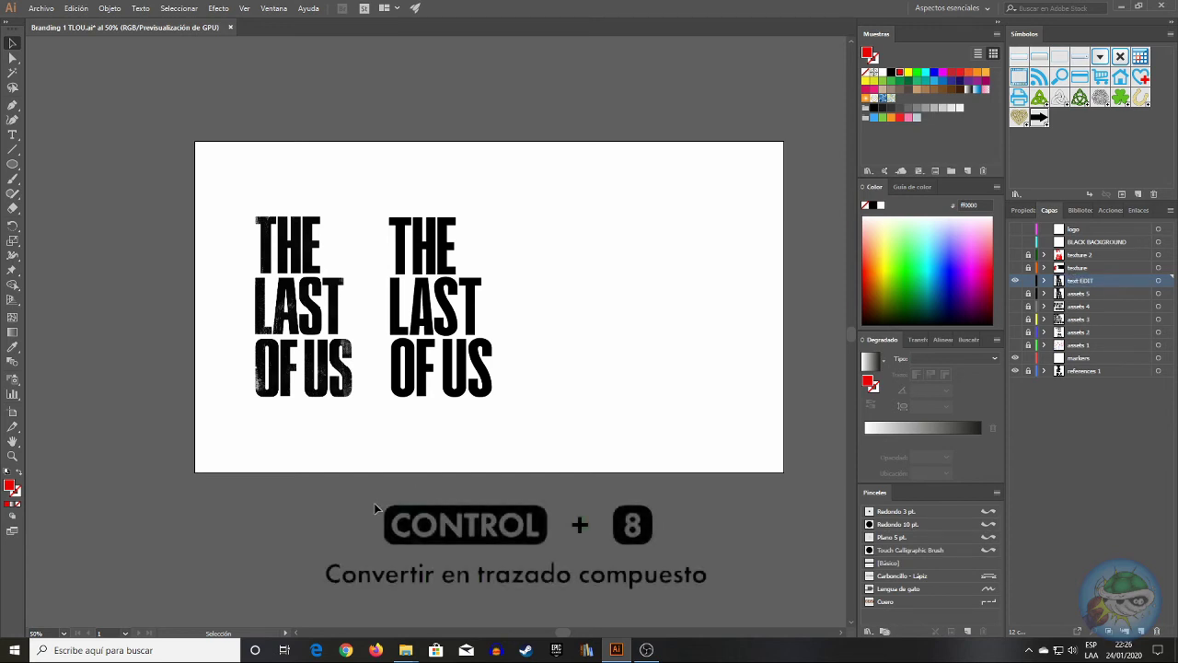
- Paste the copied red speckles in place over the second stacked lettering on the text EDIT layer
click(61, 634)
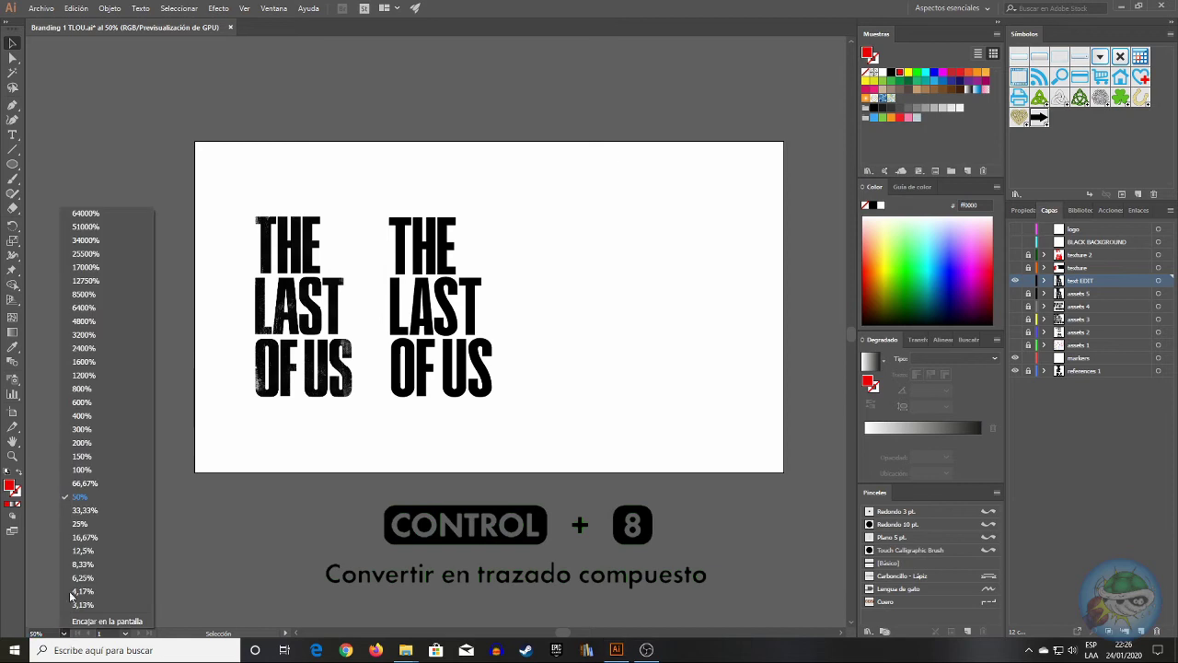
click(94, 460)
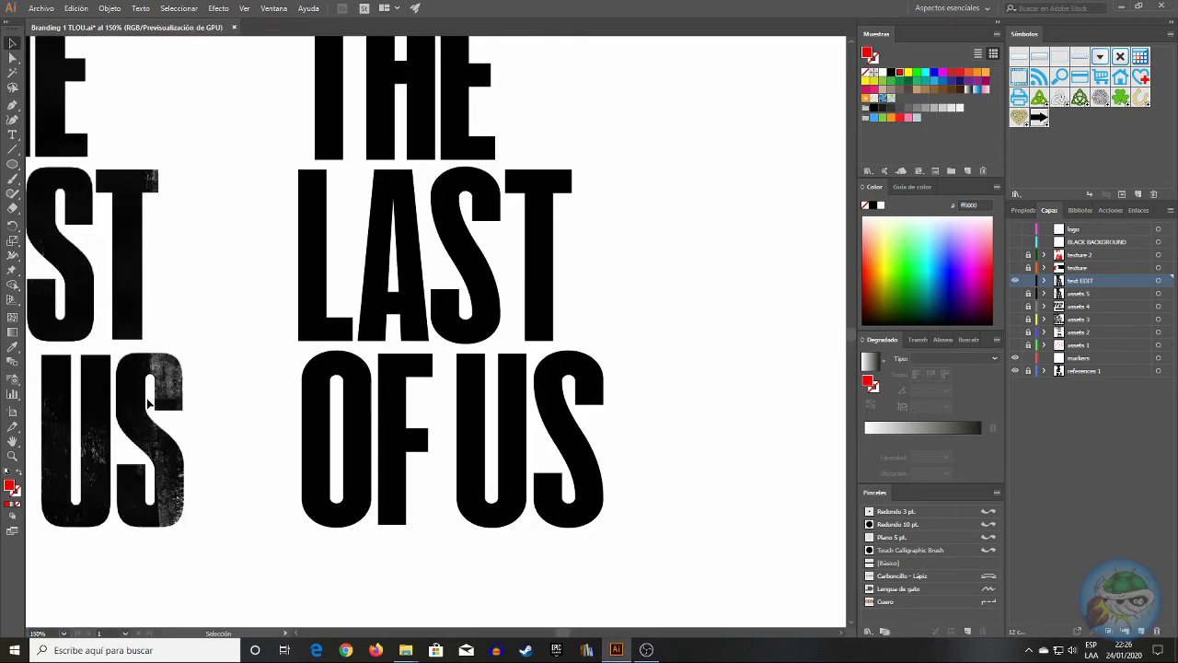
scroll(205, 307, up, 1)
scroll(204, 307, up, 1)
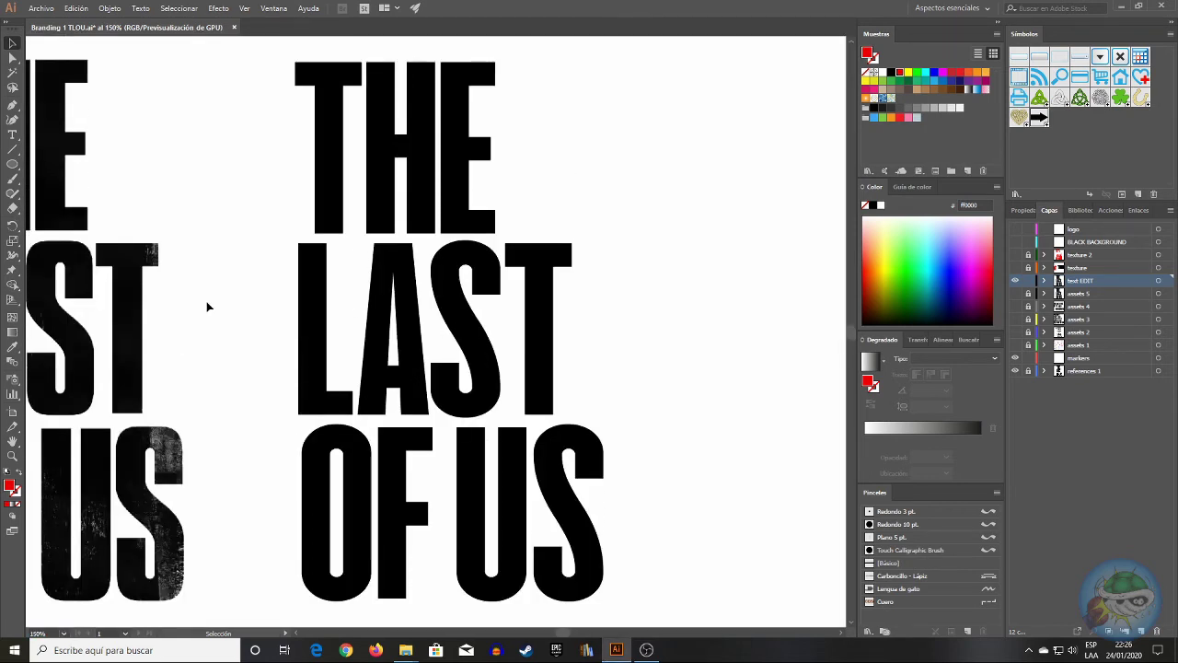
key(a)
key(ctrl+v)
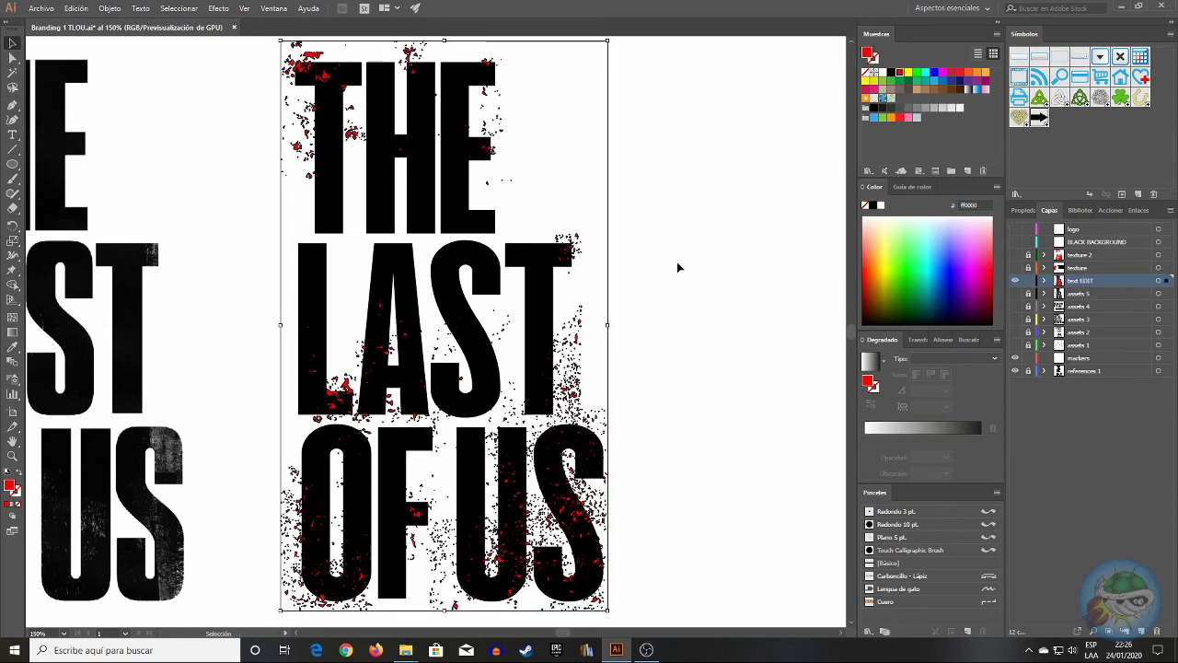
key(a)
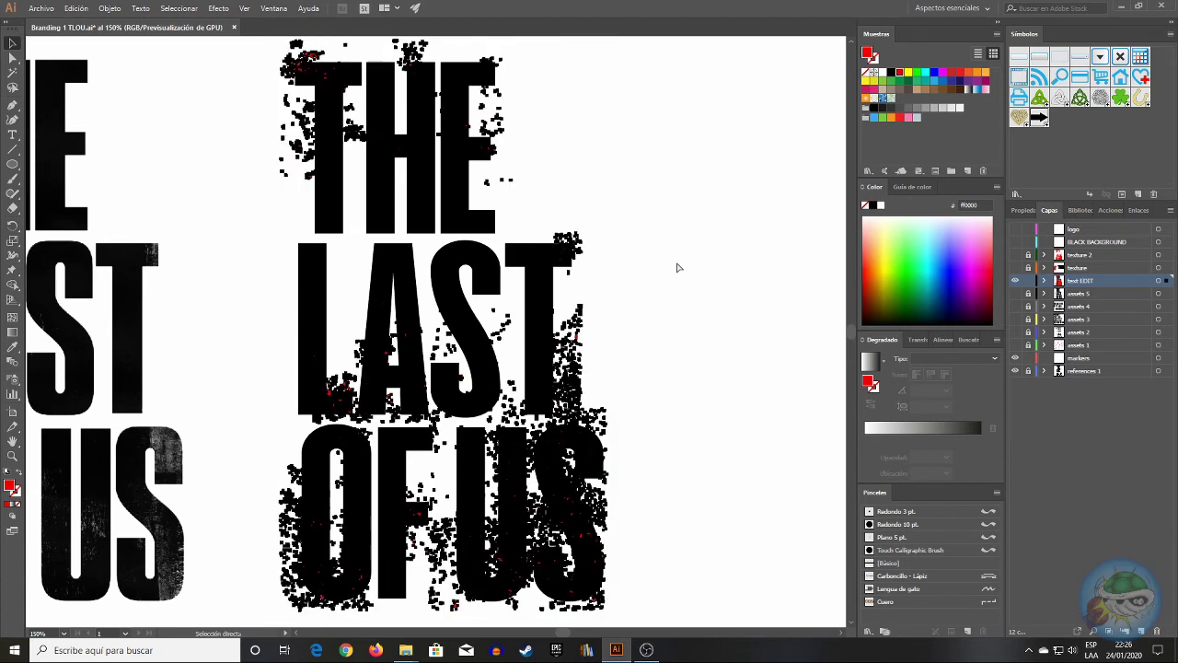
key(v)
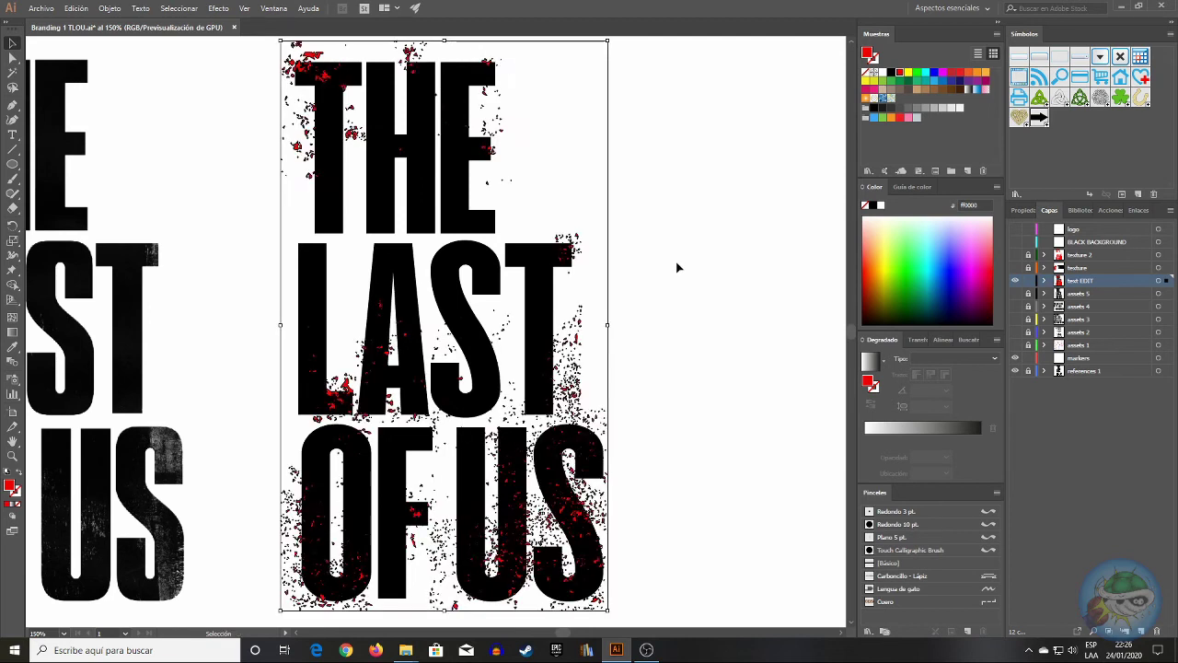
- Delete the pasted speckles from the text EDIT layer and undo the deletion
key(Delete)
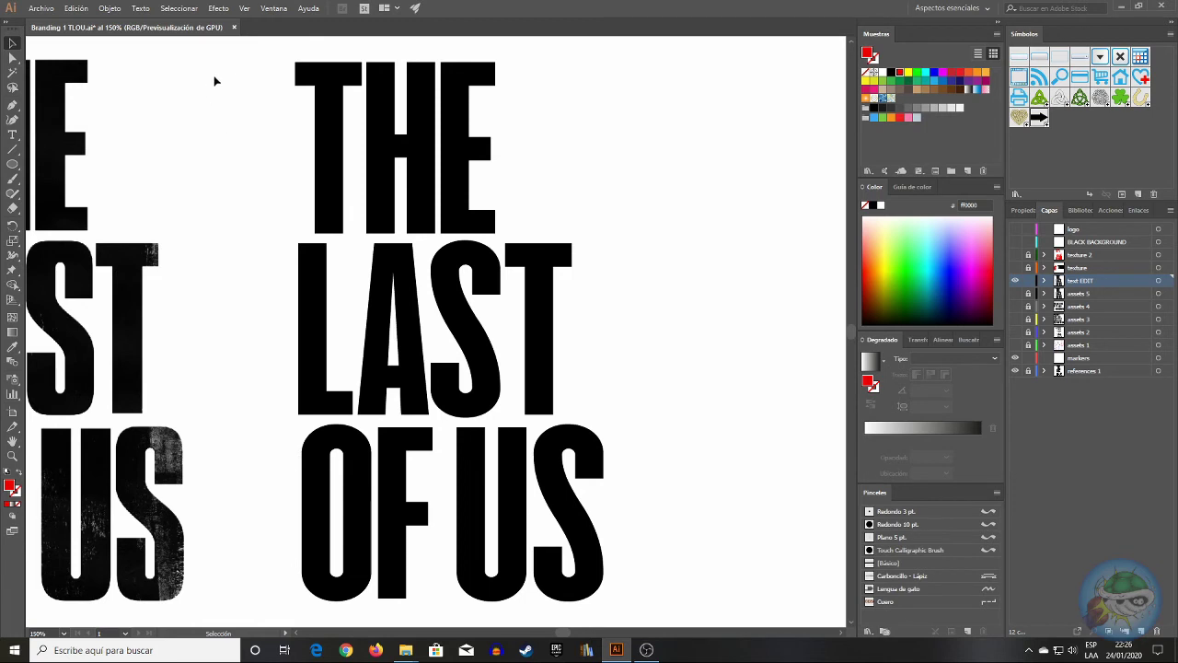
drag(244, 56, 686, 516)
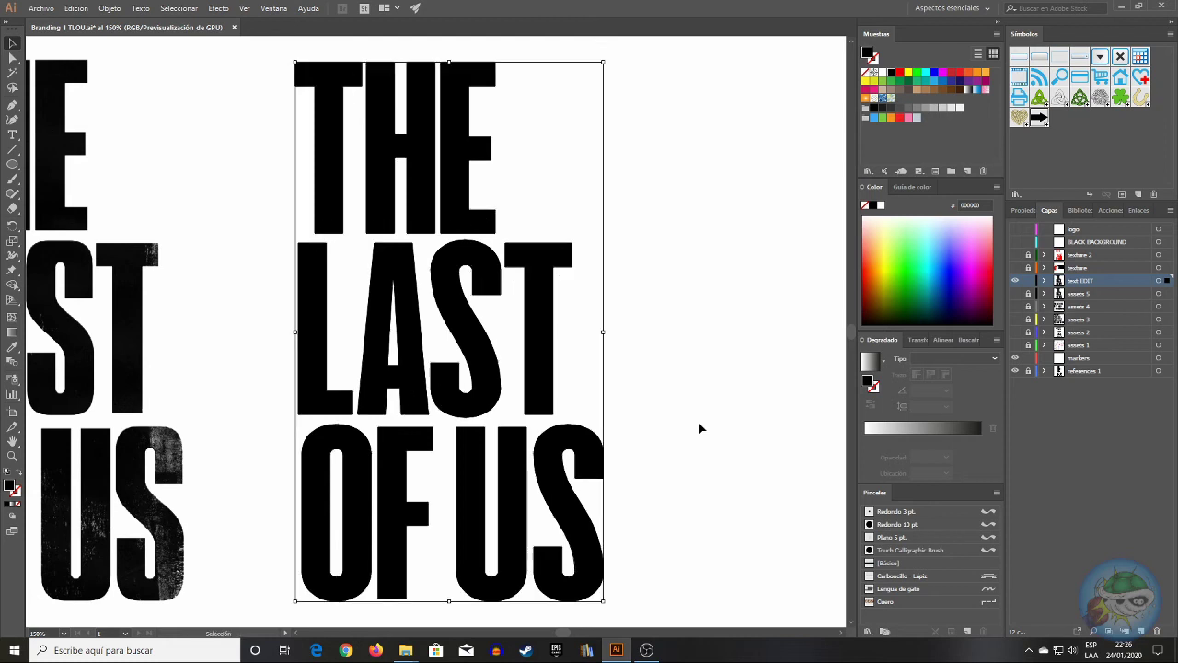
click(699, 423)
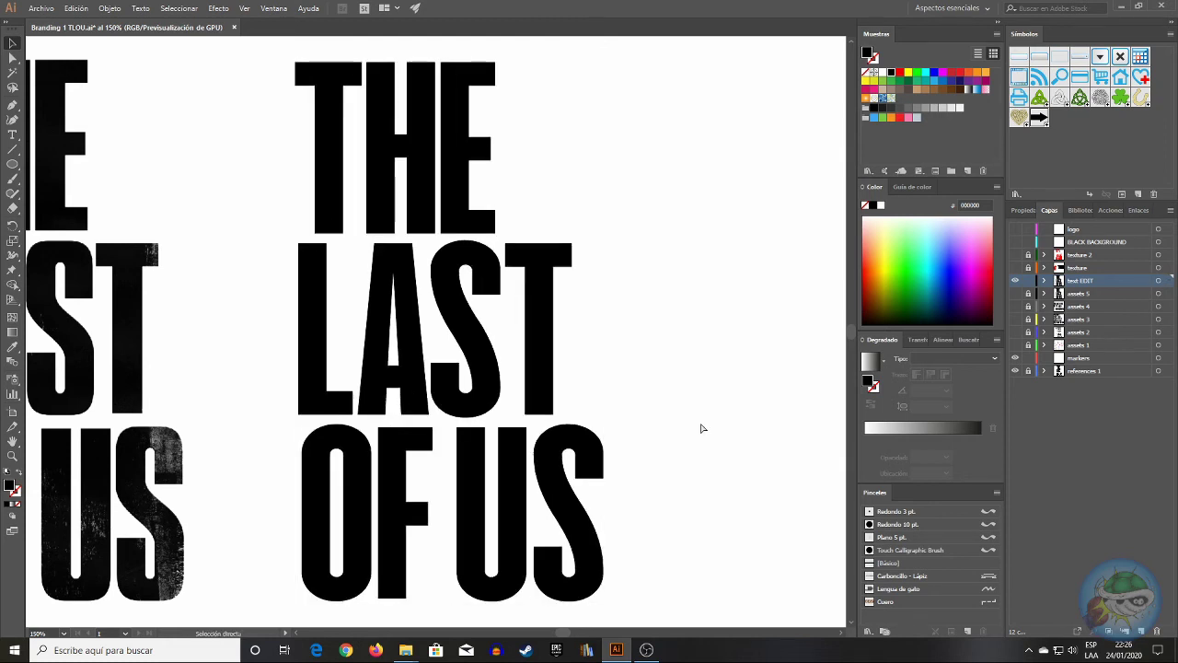
key(ctrl+z)
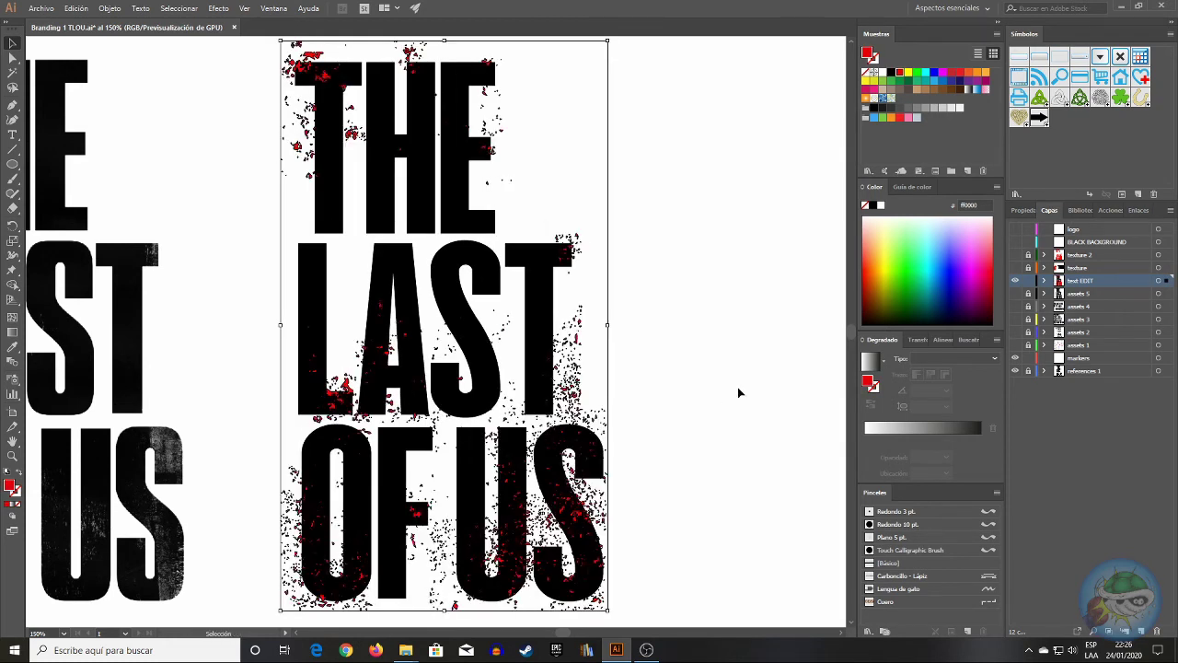
- Try subtracting the pasted speckles from the stacked lettering with Minus Front, and undo the subtraction
click(730, 238)
drag(697, 101, 255, 569)
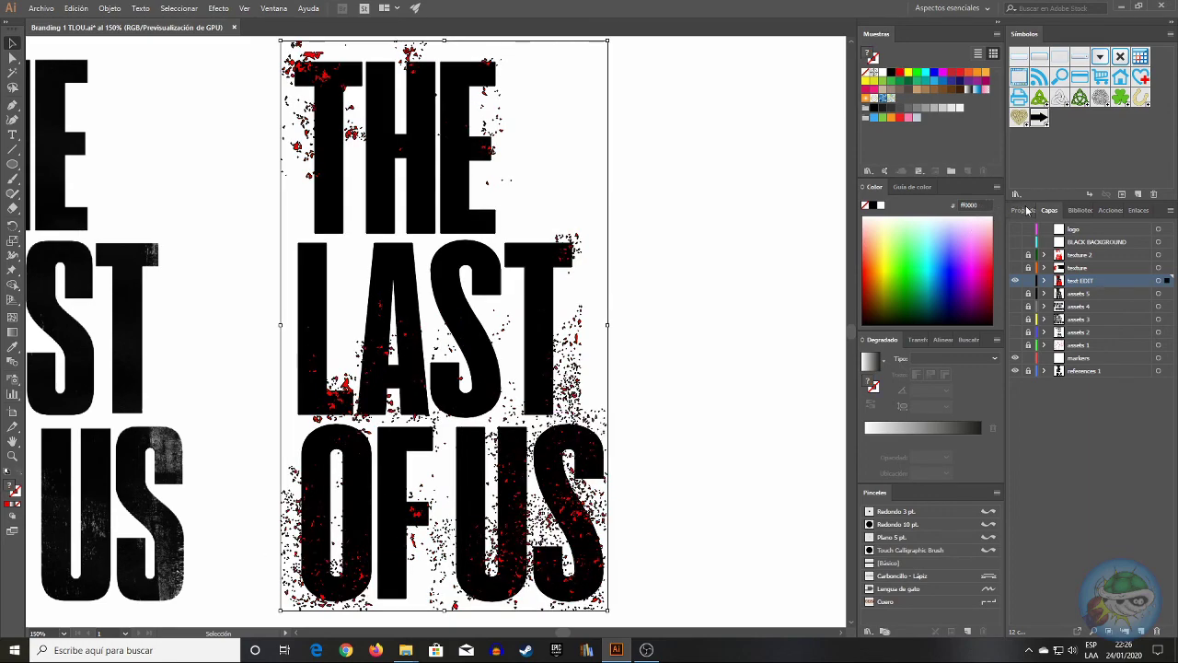
click(1022, 210)
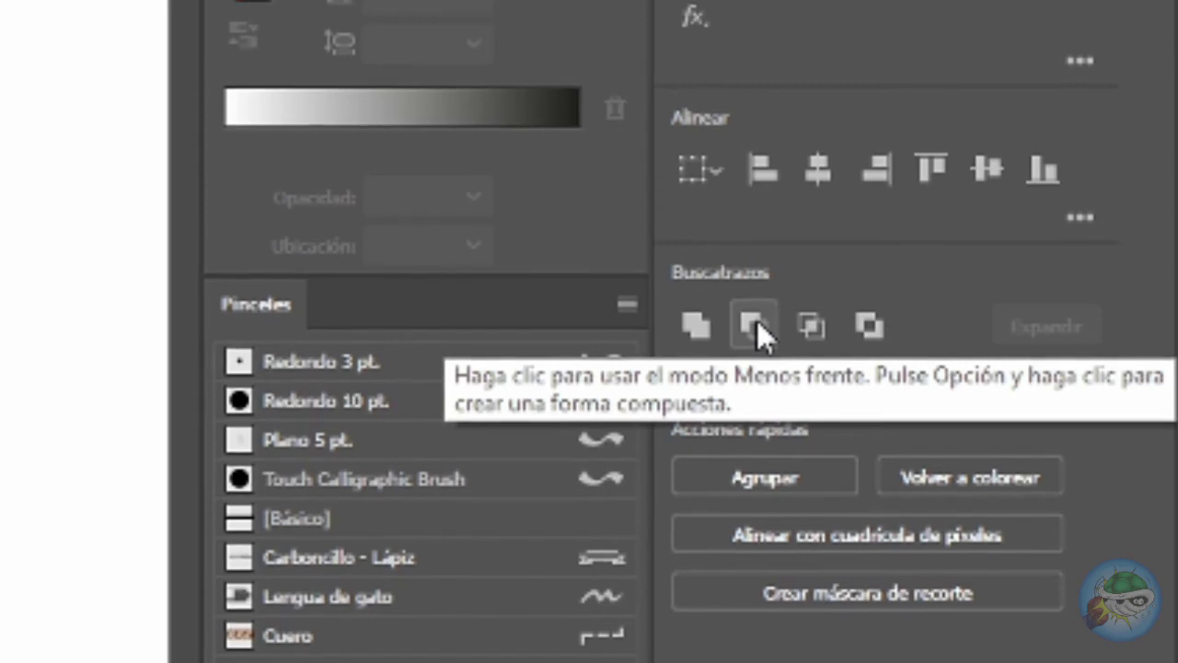
click(756, 320)
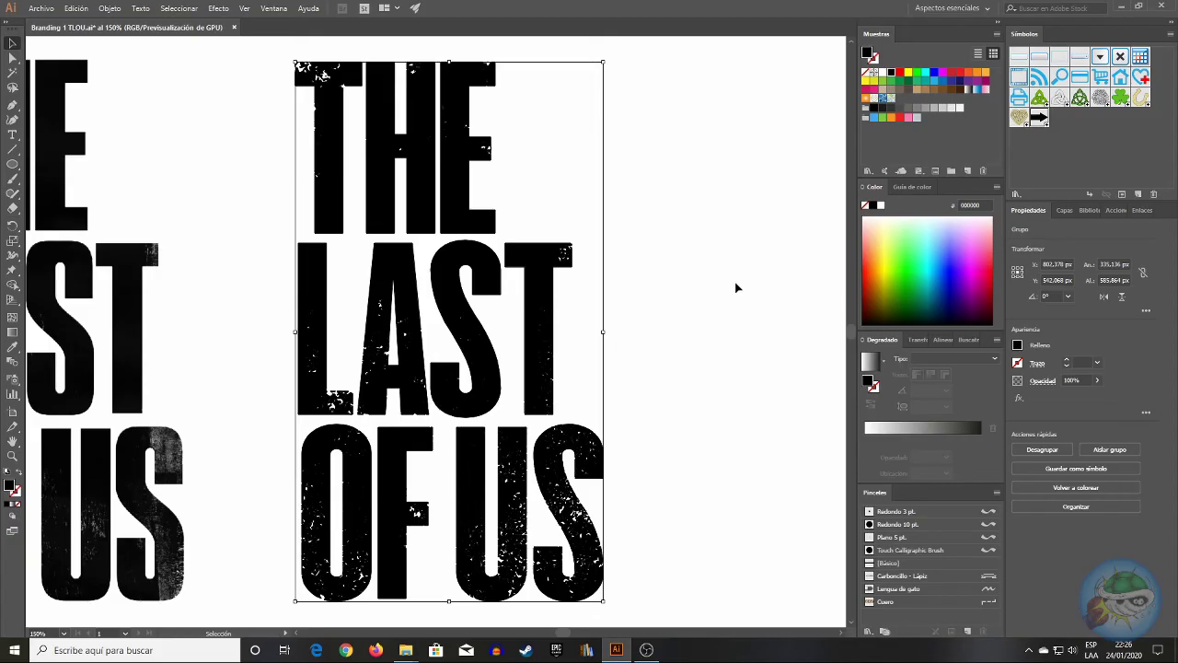
click(728, 290)
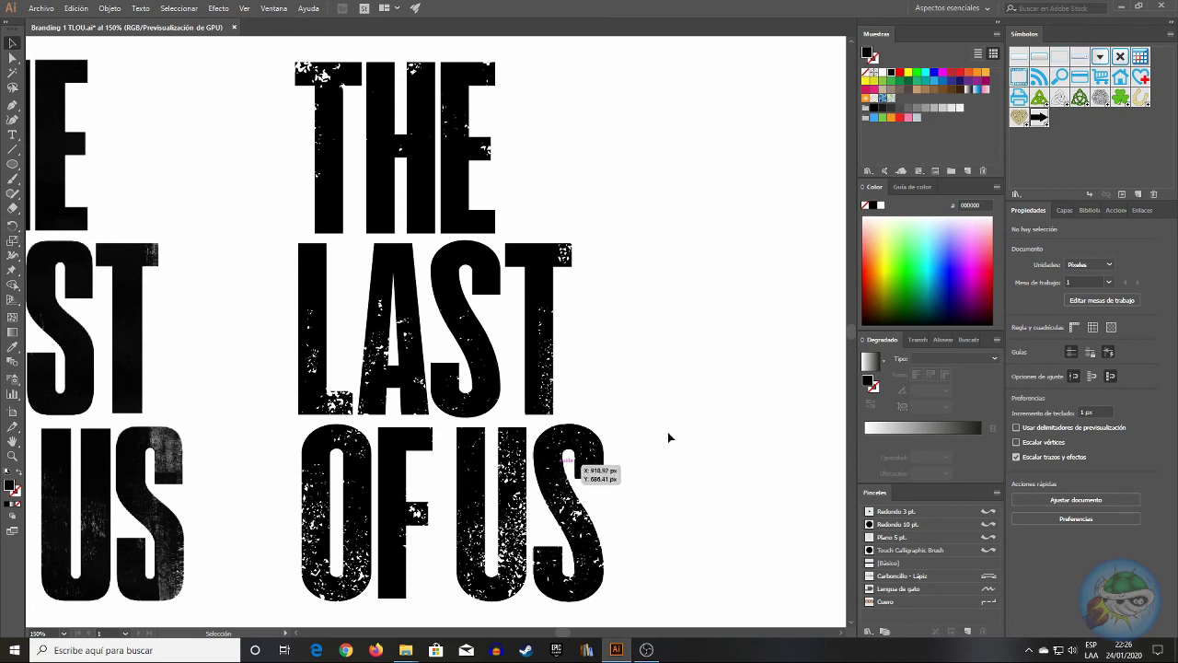
key(ctrl+v)
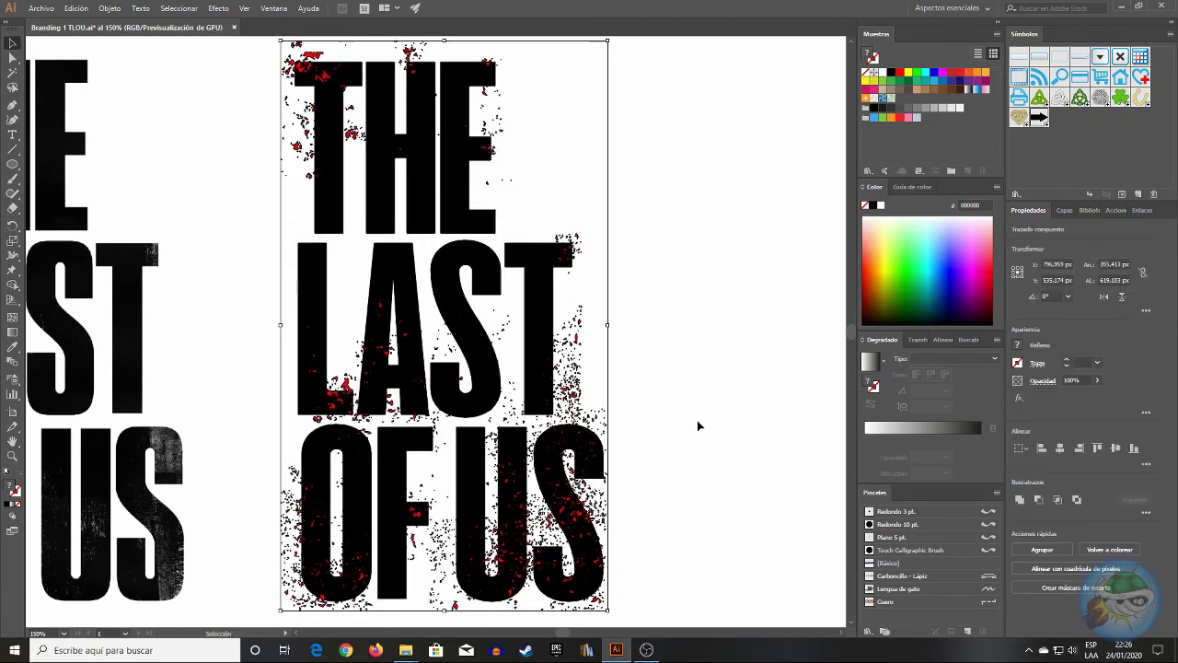
- Delete the black stacked lettering beneath the red speckles and undo the deletion
click(695, 425)
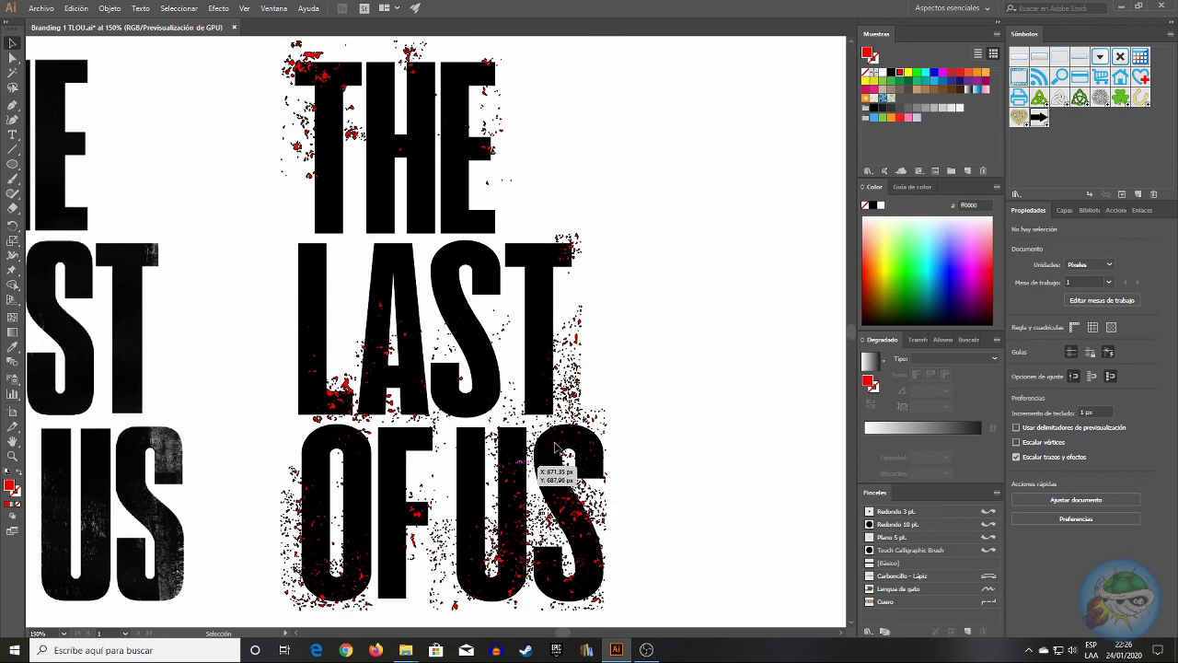
click(315, 291)
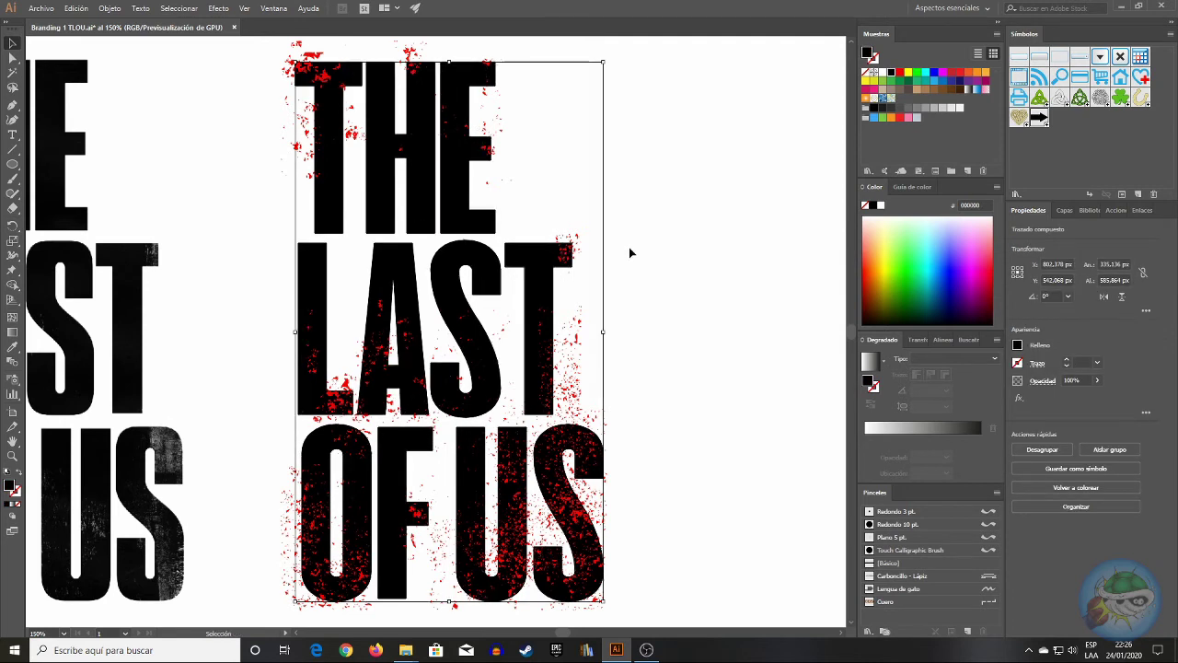
key(Delete)
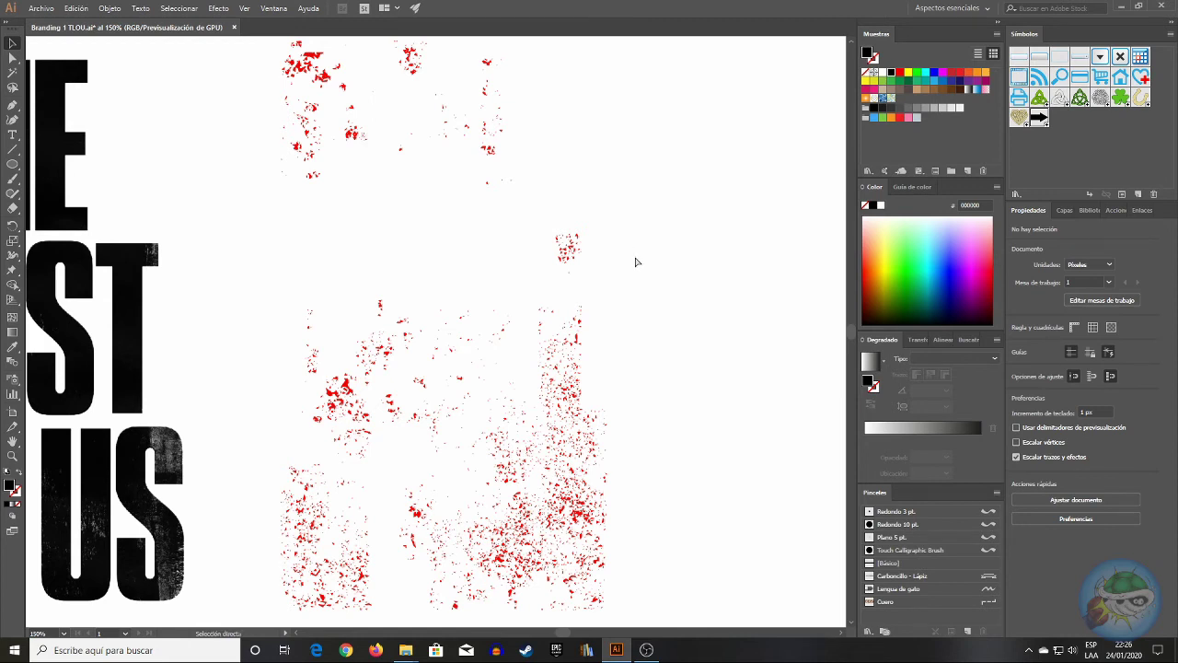
key(ctrl+z)
click(688, 240)
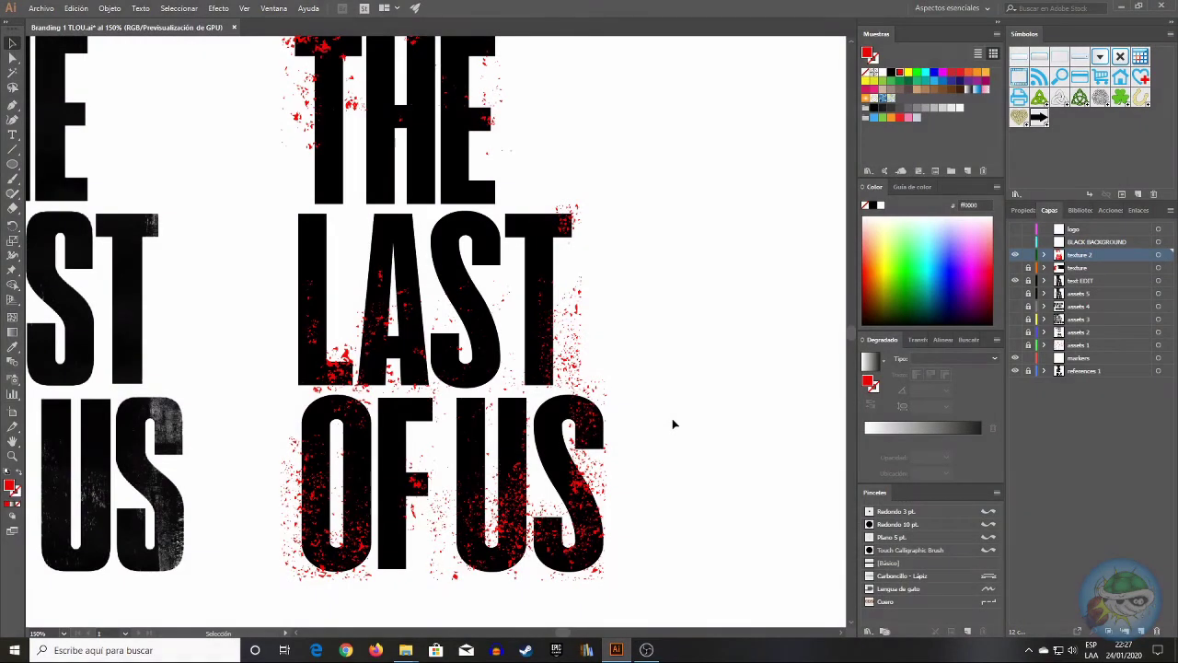
- Thin out the red speckles on the texture 2 layer beside the T of LAST and the S of US
click(578, 306)
drag(578, 306, 593, 488)
click(705, 426)
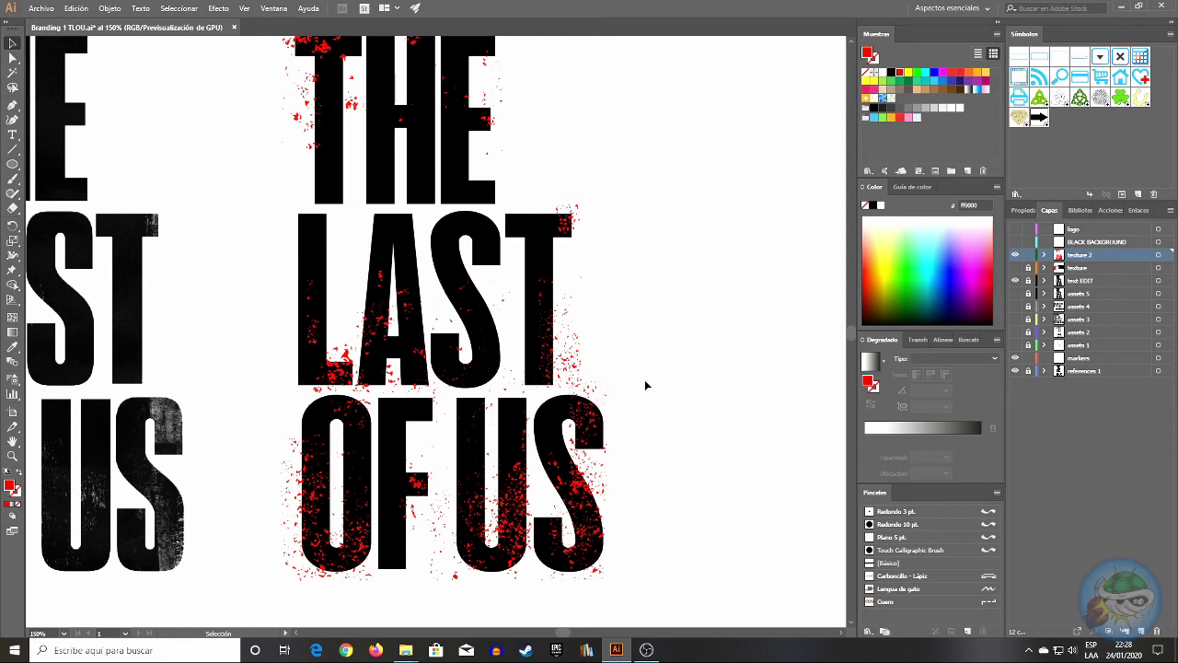
- Copy all texture 2 speckles, hide and lock that layer, and paste them in place on the unlocked text EDIT layer
click(63, 633)
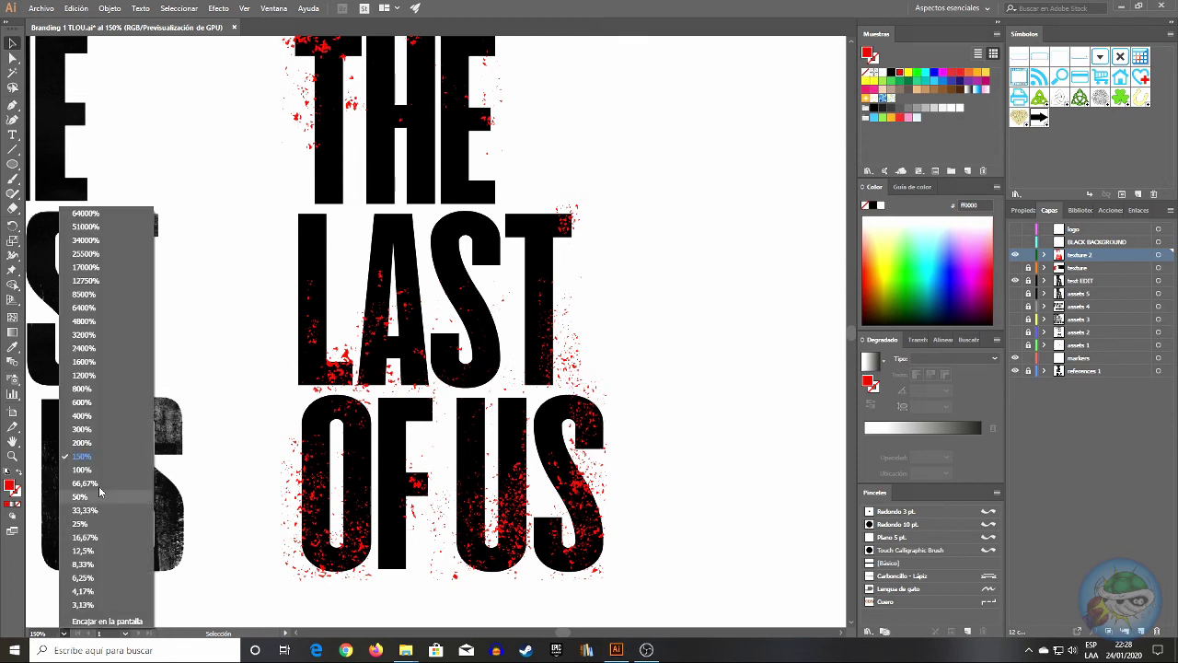
click(88, 465)
drag(365, 217, 583, 487)
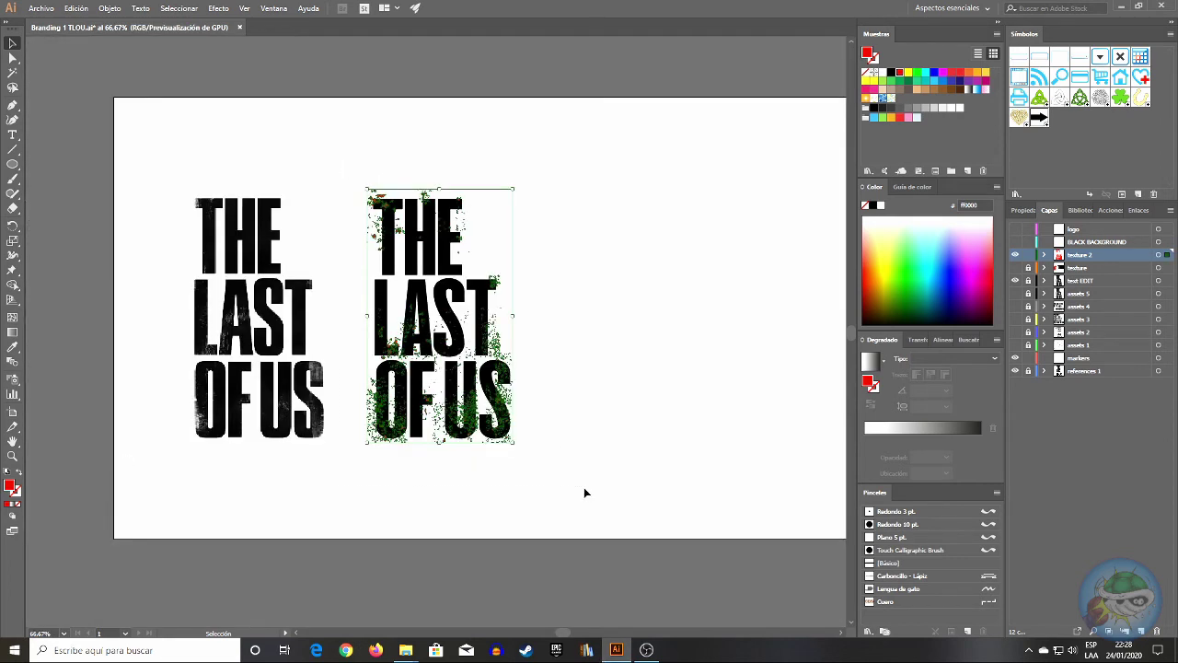
click(644, 366)
click(1015, 254)
click(1028, 280)
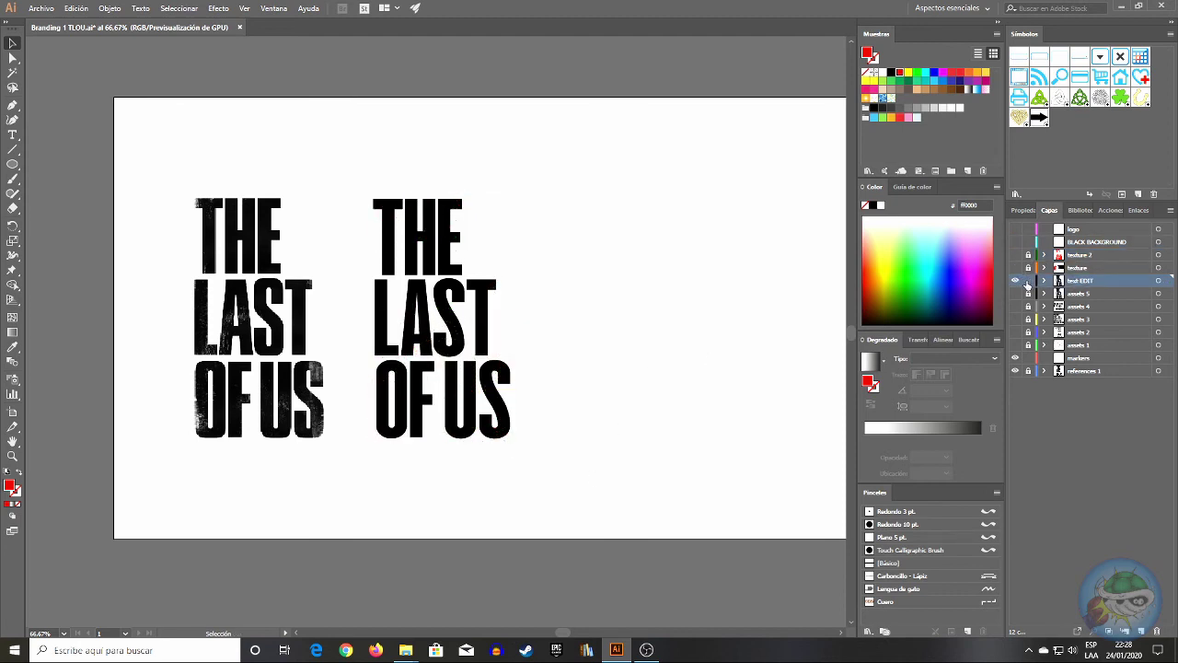
key(ctrl+f)
- Subtract the thinned speckles from the stacked lettering on the text EDIT layer with Minus Front
click(730, 341)
drag(351, 168, 379, 502)
key(ctrl+plus)
key(ctrl+plus)
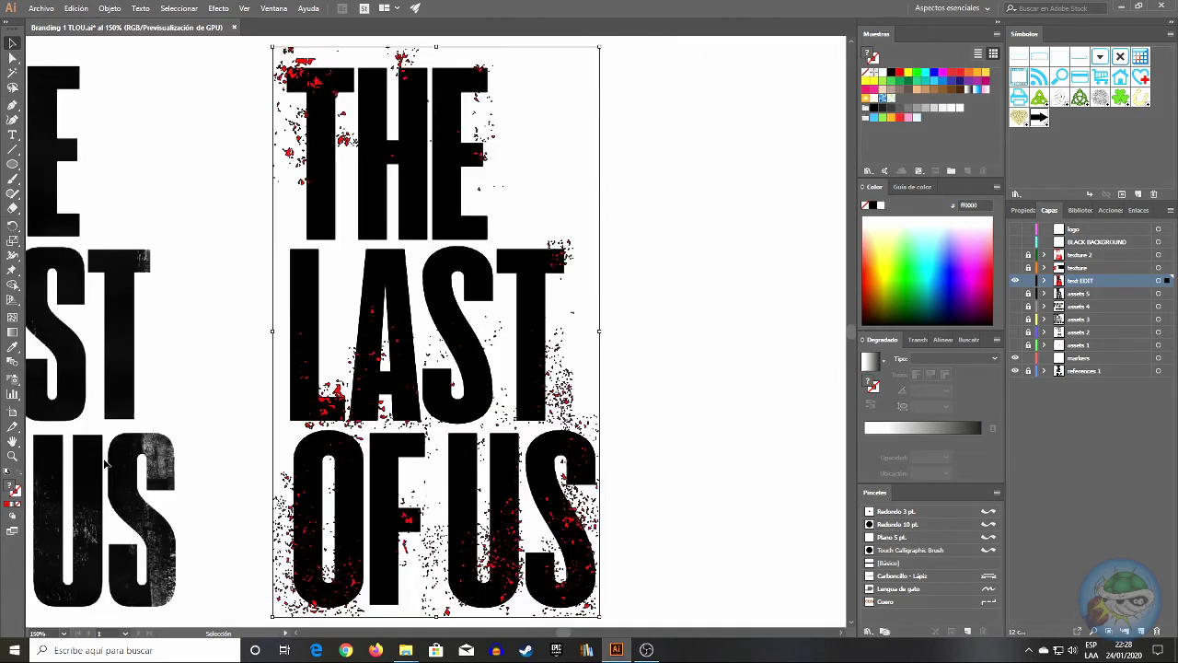
click(1020, 211)
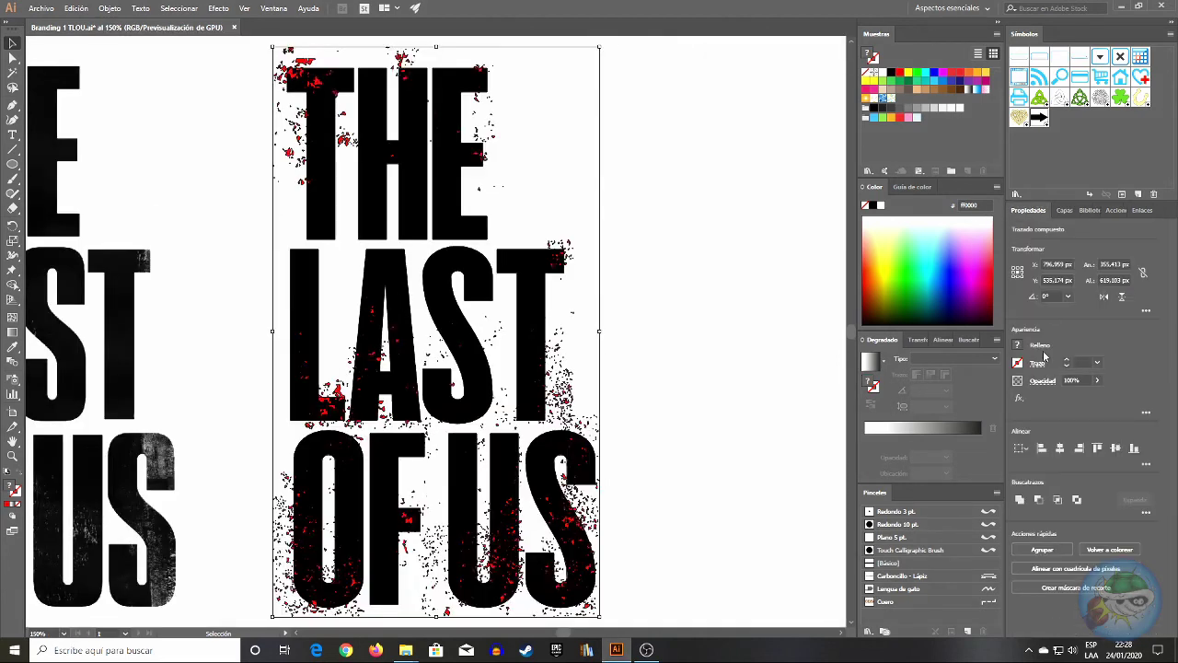
click(765, 331)
click(63, 633)
click(92, 473)
scroll(622, 287, down, 1)
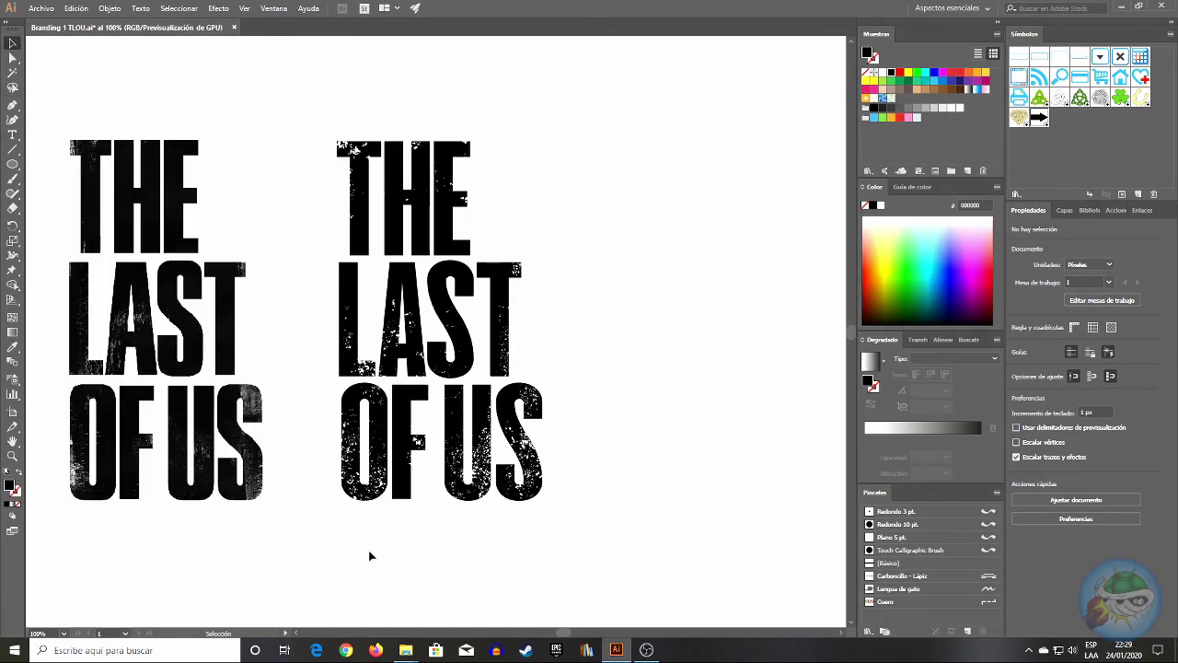
- Move the textured lettering off the artboard onto the empty grey canvas to its right
click(63, 635)
click(96, 512)
drag(513, 241, 423, 410)
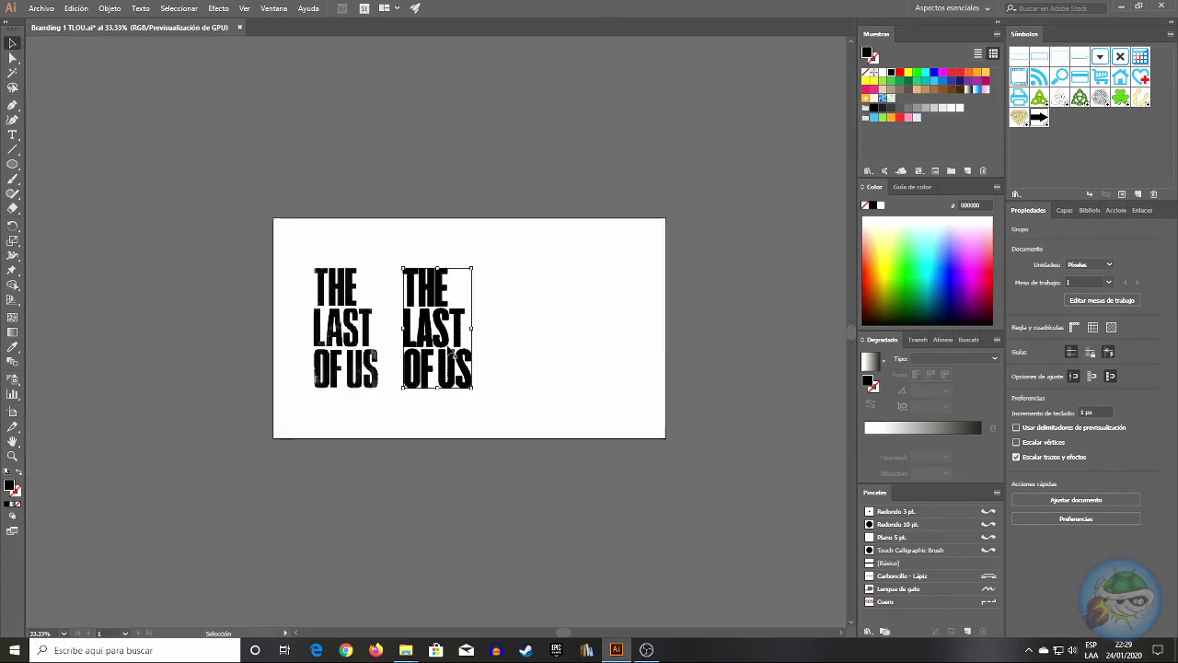
drag(455, 341, 762, 340)
- Examine the cut-out texture holes in the letters of LAST up close against the grey canvas
click(63, 635)
click(81, 416)
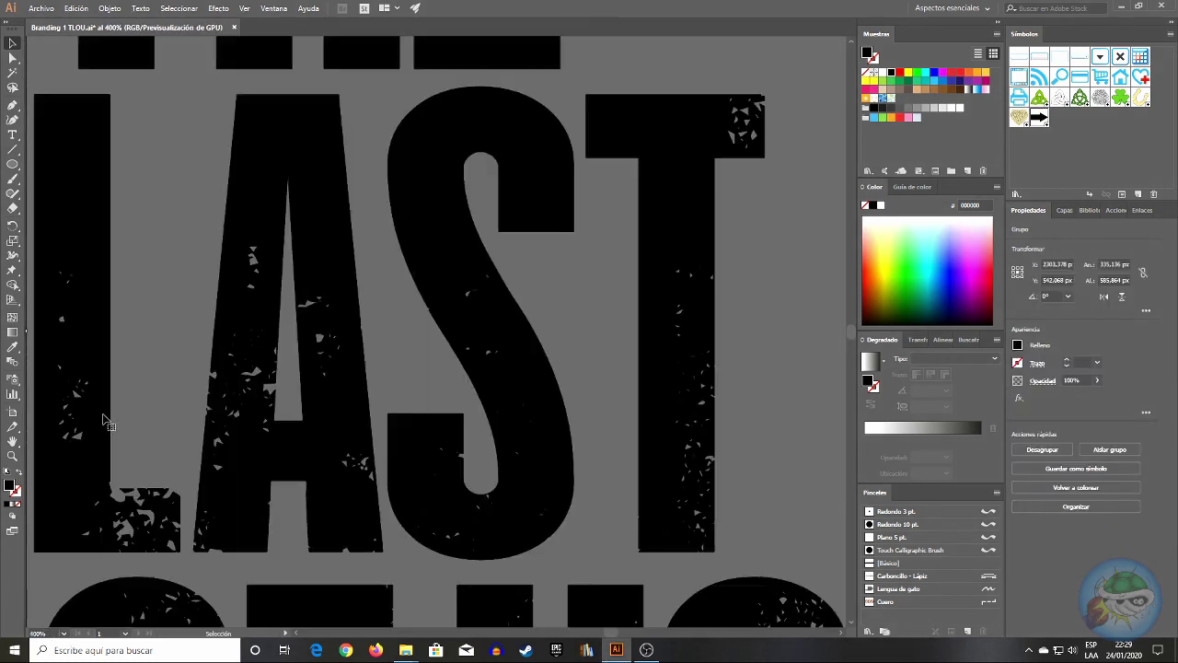
click(63, 635)
click(82, 388)
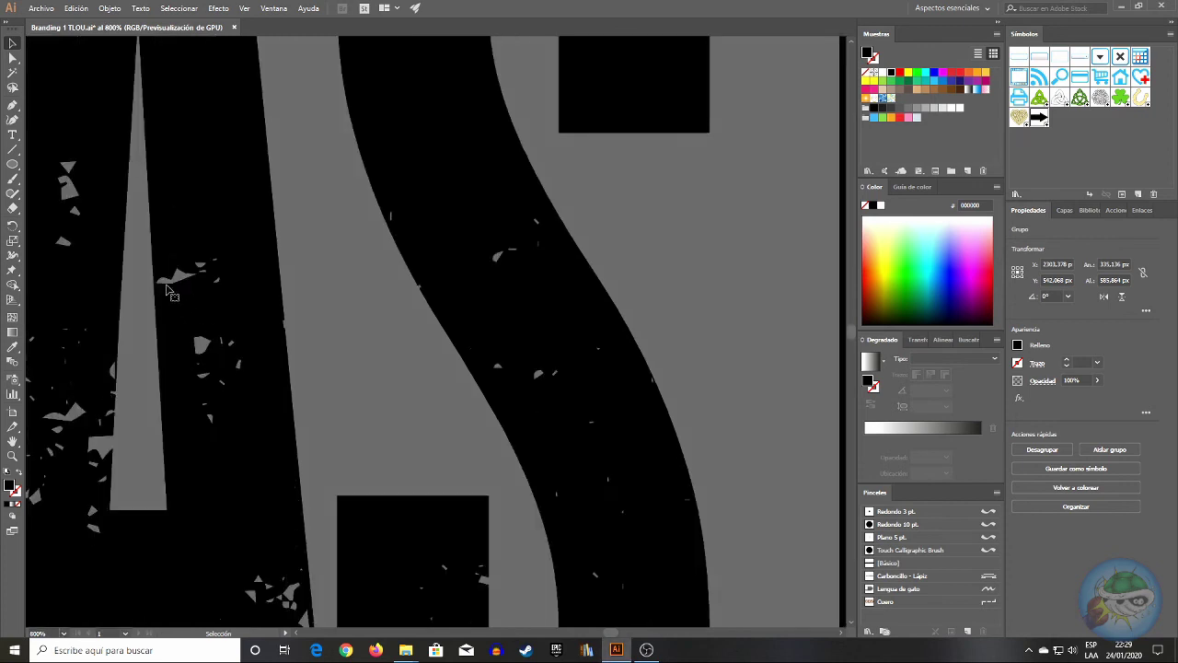
click(62, 635)
click(98, 428)
click(63, 635)
click(93, 482)
click(602, 247)
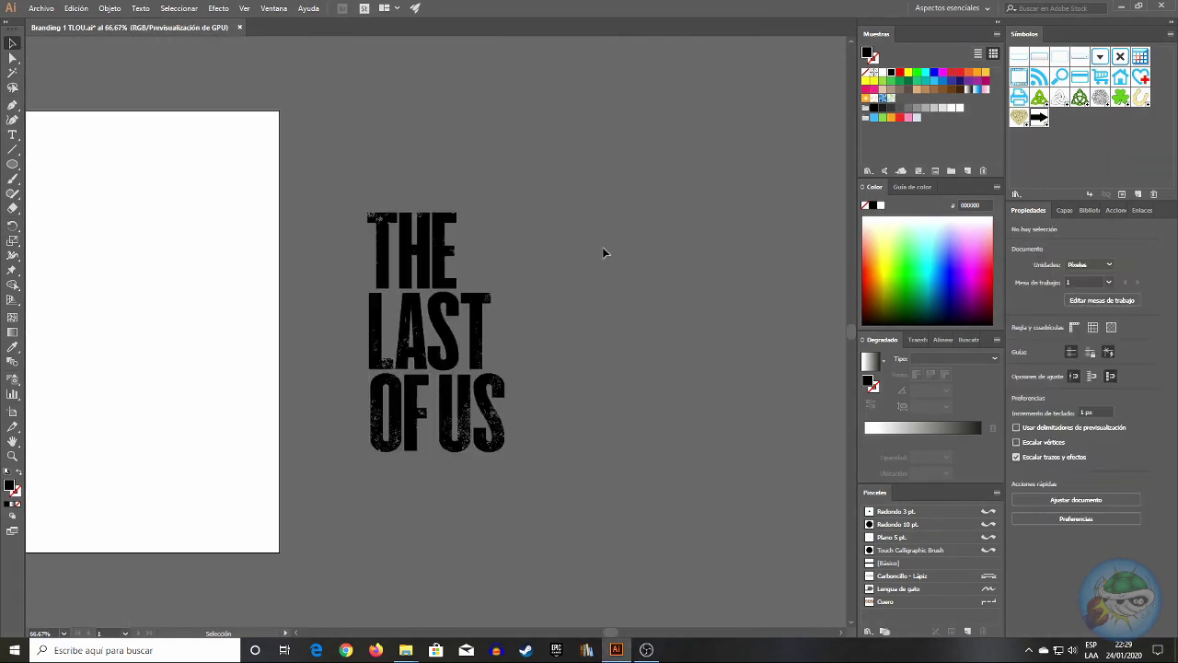
- Place a copy of the textured lettering to the right of the black one and fill the copy white
drag(479, 313, 678, 312)
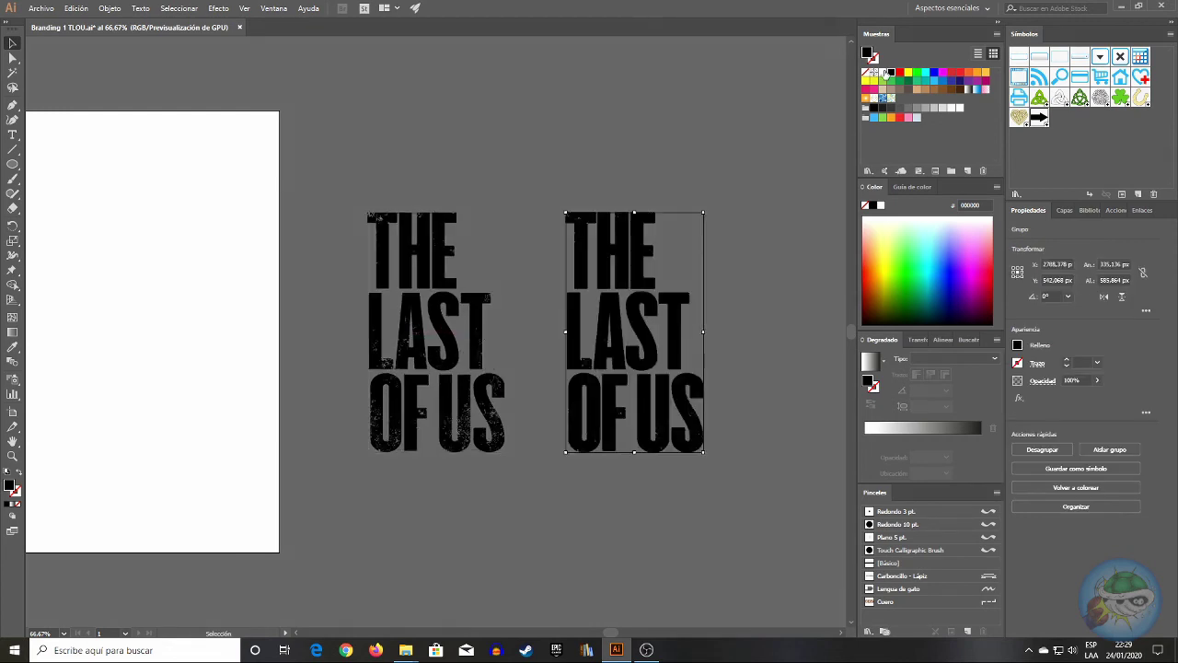
click(880, 72)
click(728, 115)
click(663, 412)
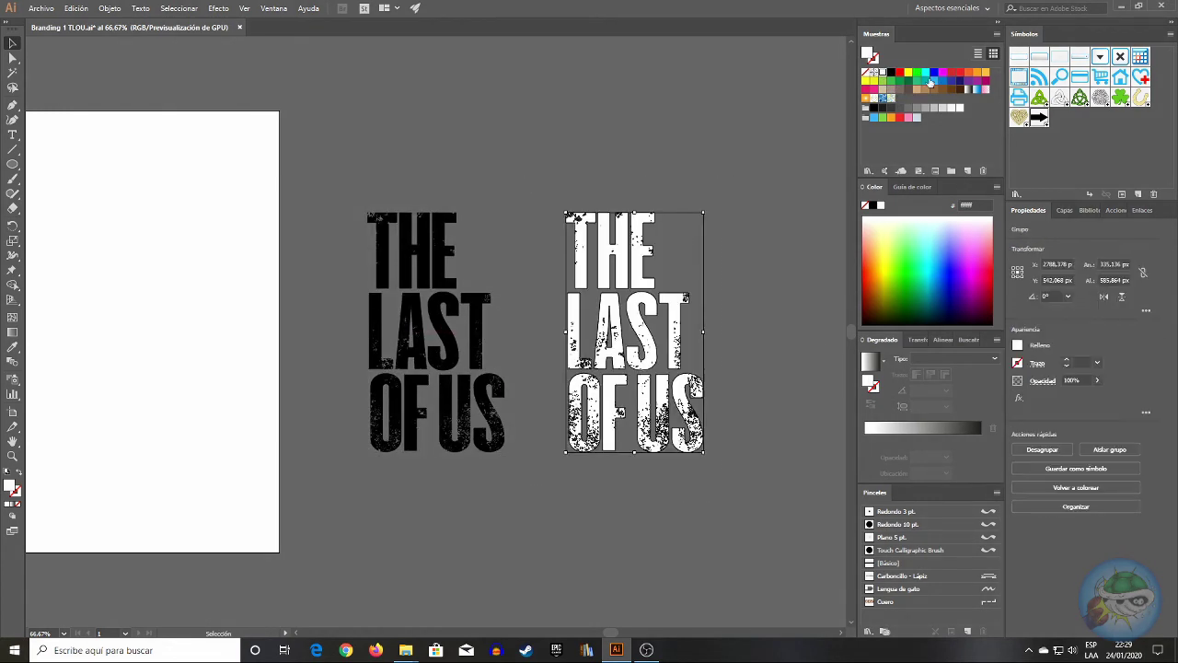
- Fill the white lettering copy to the right of the black one with red as a colour test and delete the copy
click(899, 73)
click(719, 116)
click(685, 433)
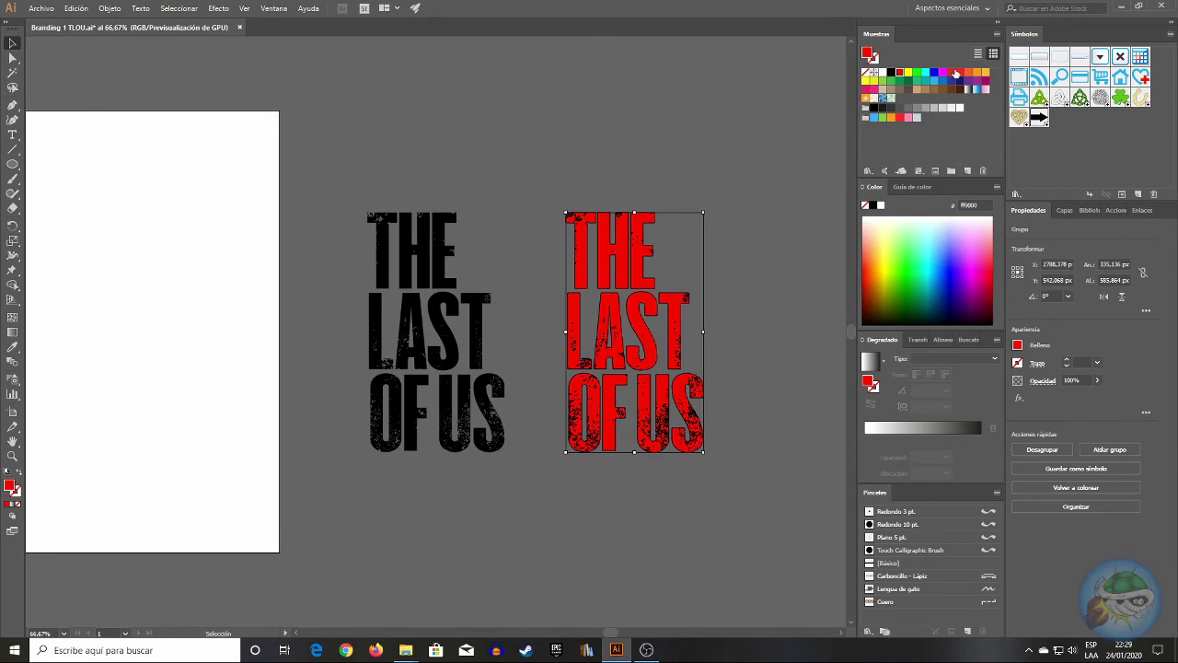
click(959, 72)
click(739, 107)
drag(704, 499, 783, 389)
key(Delete)
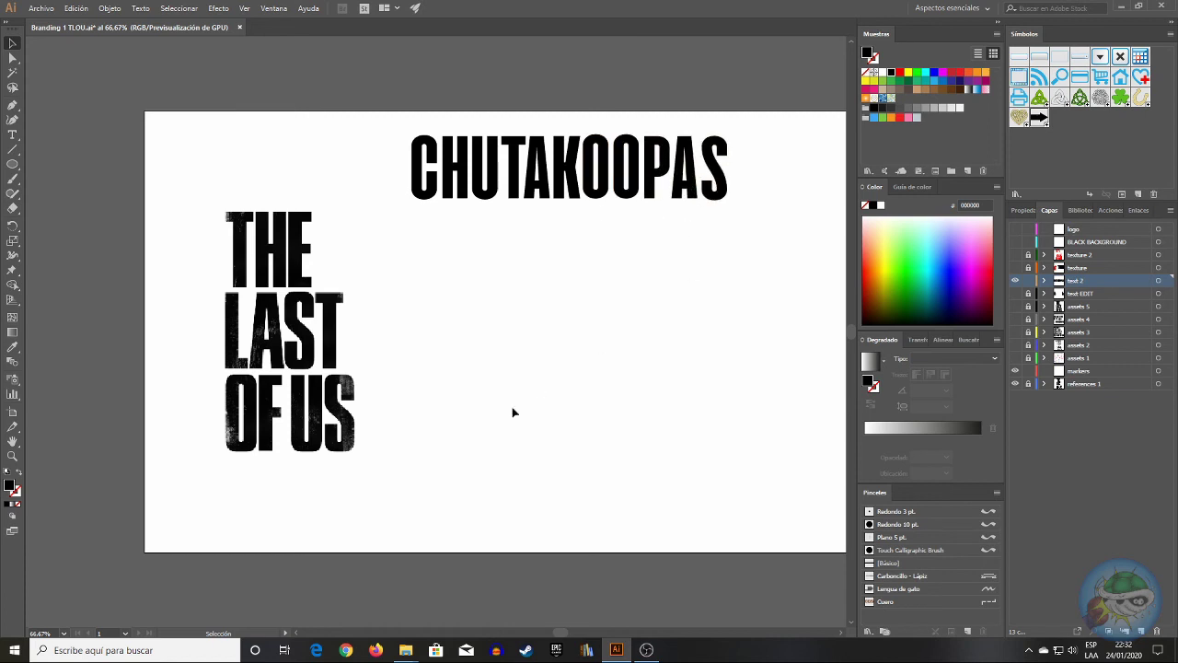
- Place a copy of the letters CHU directly below the start of the CHUTAKOOPAS word on the text 2 layer
click(19, 60)
drag(400, 124, 500, 228)
drag(485, 161, 482, 276)
- Place a copy of TAKO beneath CHU, nudge it left into alignment, and place a copy of OPAS as the third line
drag(501, 125, 589, 348)
key(shift+Left)
key(shift+Left)
key(shift+Left)
key(shift+Left)
key(shift+Left)
key(shift+Left)
key(shift+Left)
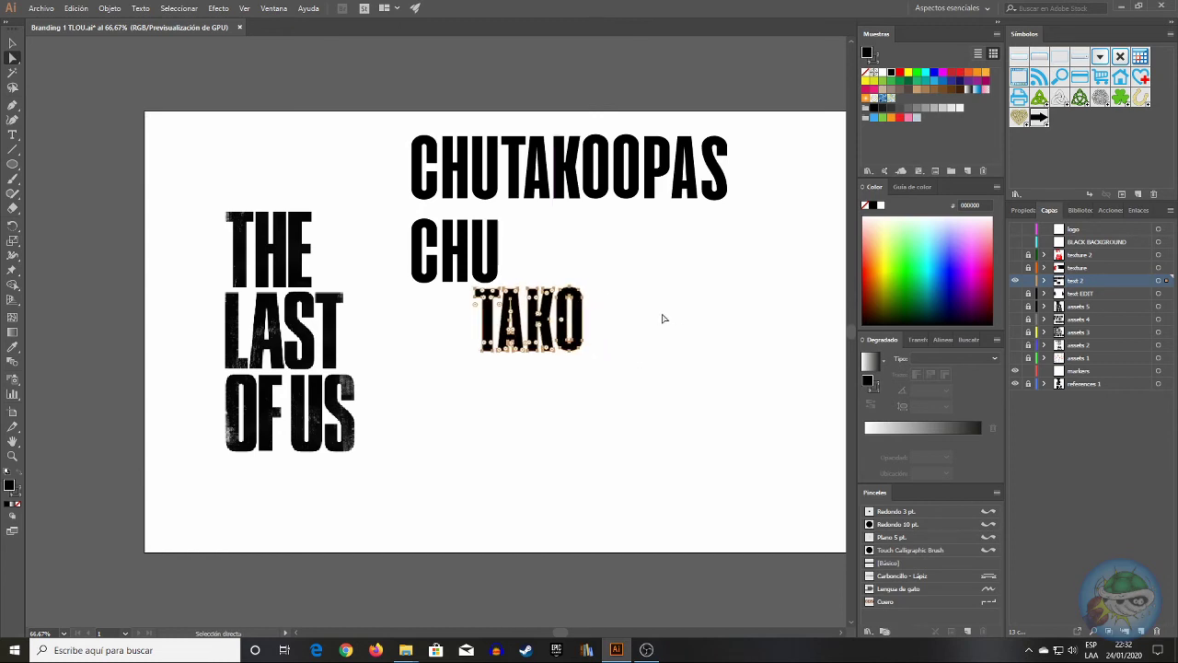
key(shift+Left)
key(shift+Left)
key(shift+Left)
key(shift+Left)
key(shift+Left)
key(shift+Left)
key(shift+Left)
key(shift+Left)
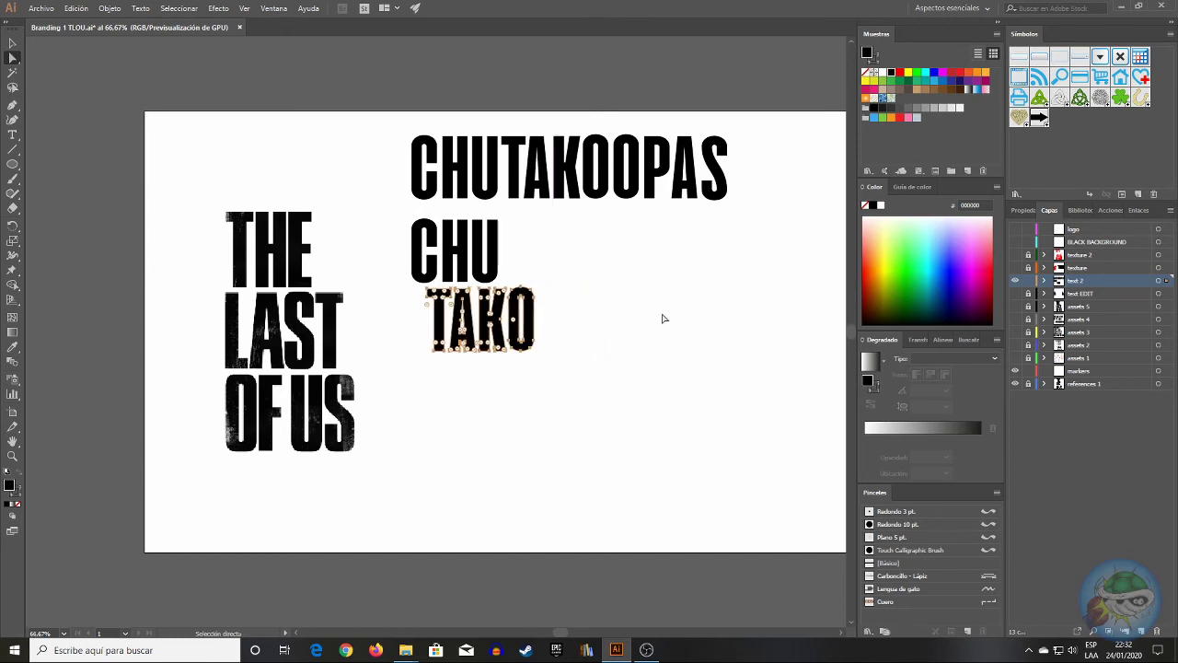
key(shift+Left)
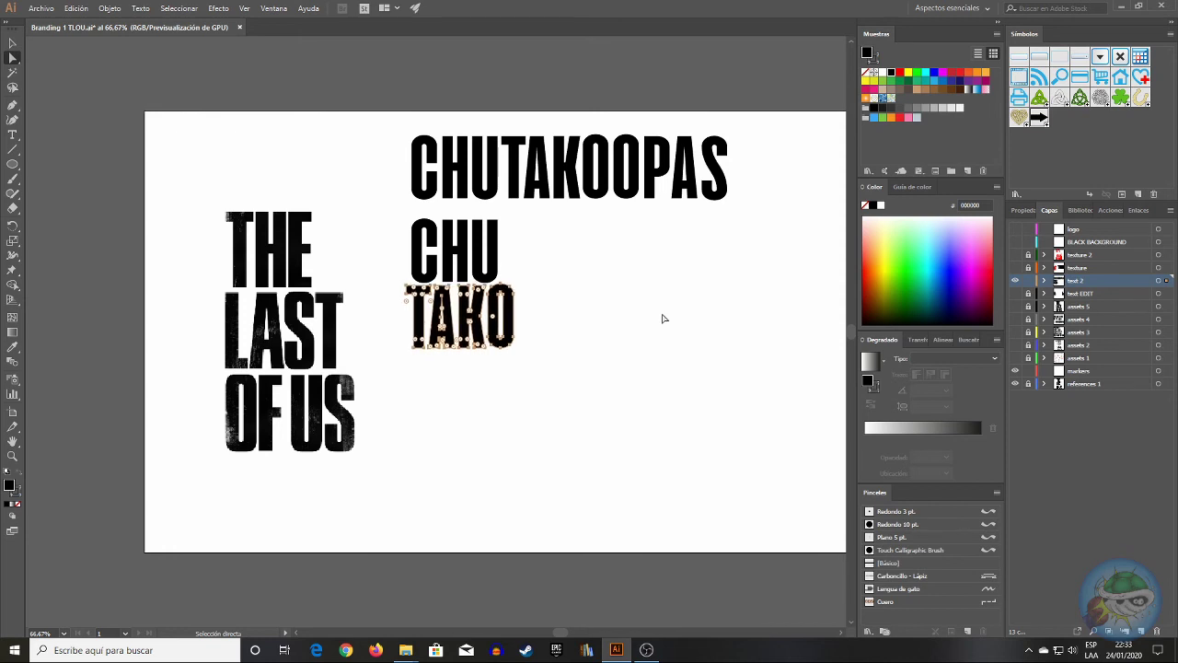
click(662, 319)
drag(611, 116, 521, 411)
click(610, 392)
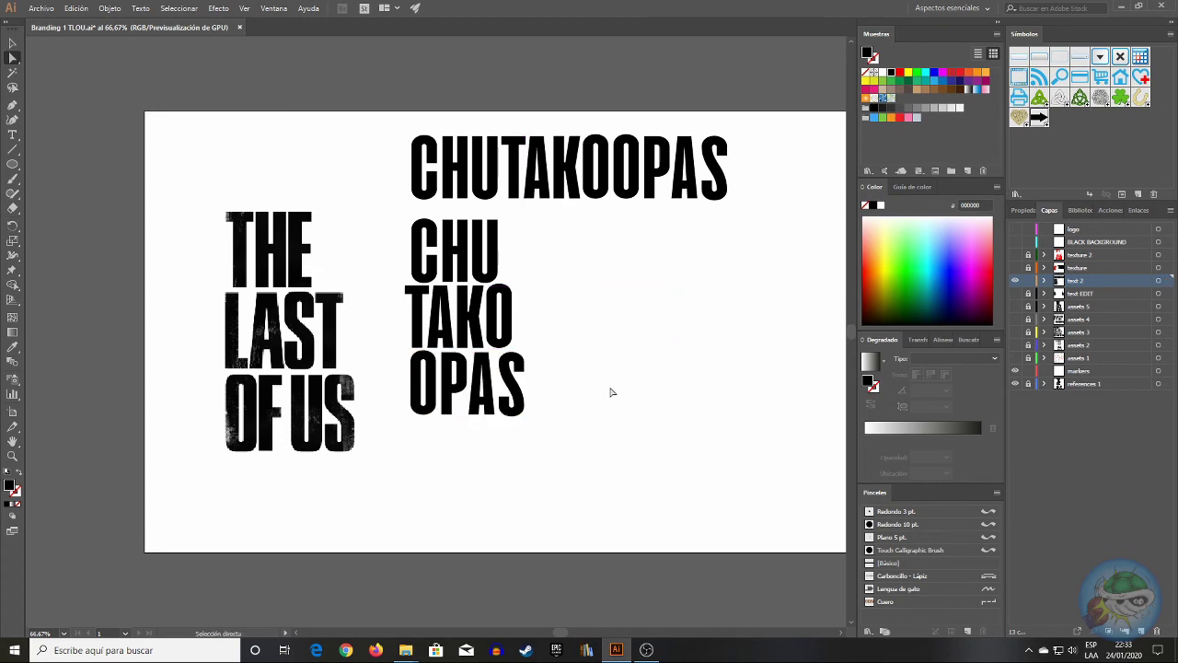
key(v)
drag(400, 219, 561, 455)
click(563, 457)
key(a)
drag(380, 208, 626, 414)
key(Delete)
key(ctrl+z)
click(647, 445)
- Shift the CHU TAKO OPAS stack slightly down and right and enlarge it to about the height of THE LAST OF US lettering
key(v)
drag(393, 222, 602, 435)
key(Down)
key(Down)
key(Down)
key(Down)
key(Down)
key(Down)
key(Down)
key(Down)
key(Down)
key(Down)
key(Down)
key(Down)
key(Down)
key(Right)
key(Right)
key(Right)
key(Right)
key(Right)
key(Right)
key(Right)
key(Right)
key(Right)
key(Right)
key(Right)
key(Right)
key(Right)
key(Right)
key(Right)
drag(531, 421, 568, 482)
click(639, 368)
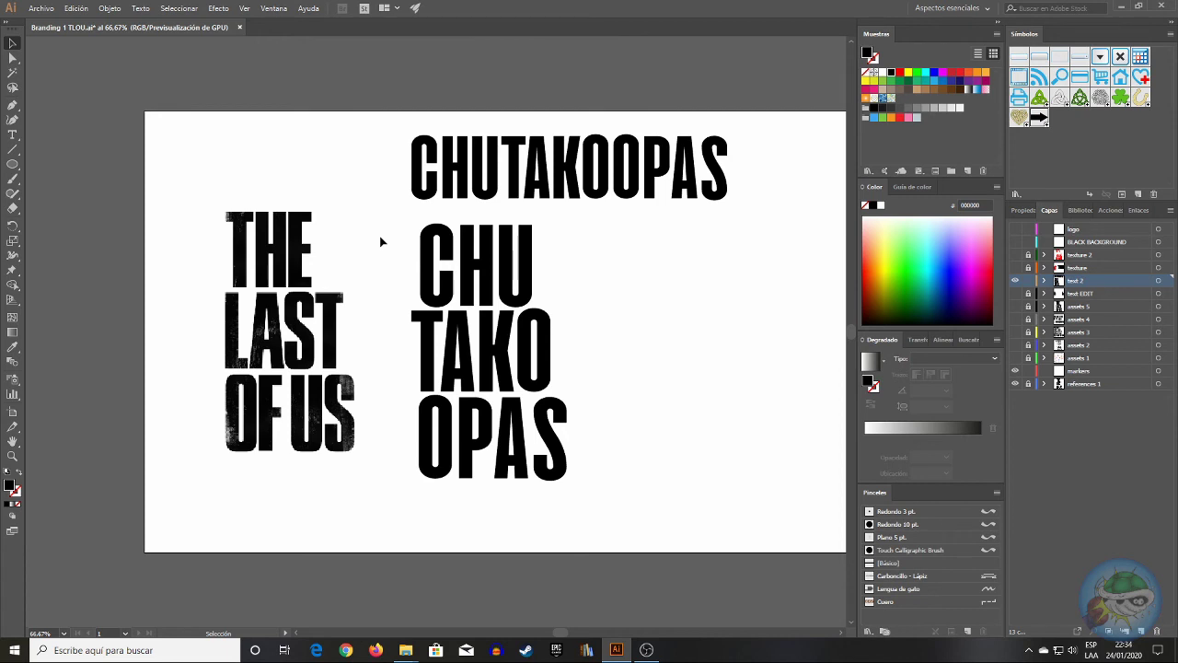
- Try a two-line arrangement of copied letters, CHUTA above KOOPAS, to the right of the three-line stack
click(13, 57)
drag(555, 217, 776, 309)
click(623, 231)
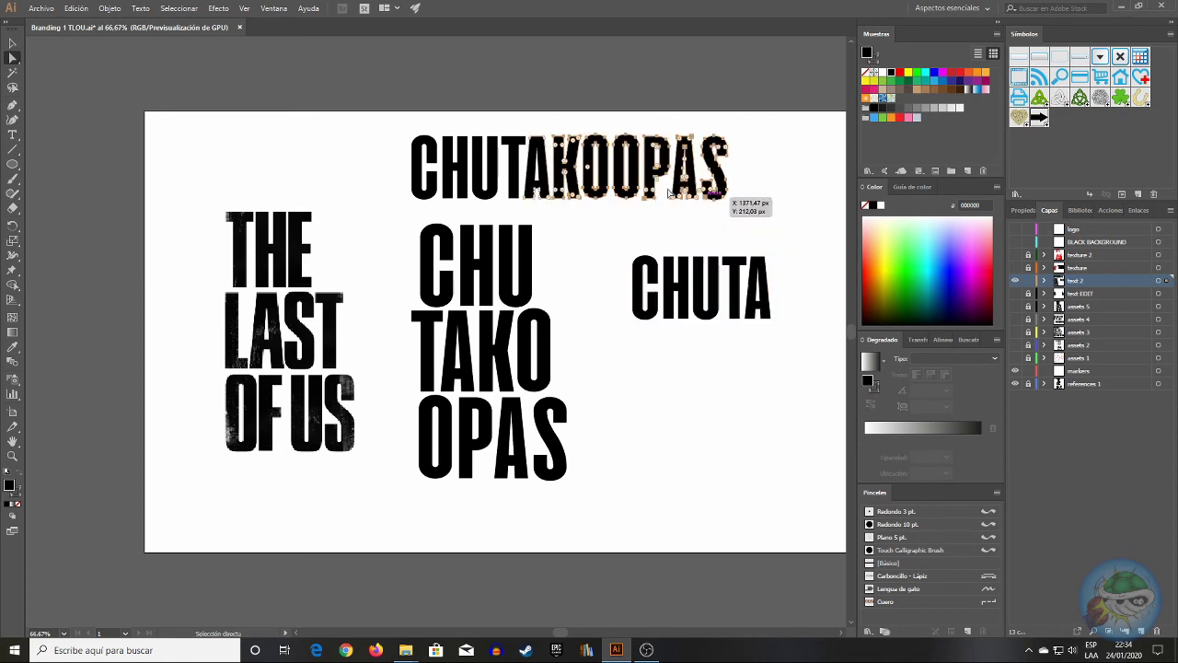
drag(612, 231, 759, 230)
drag(743, 184, 795, 382)
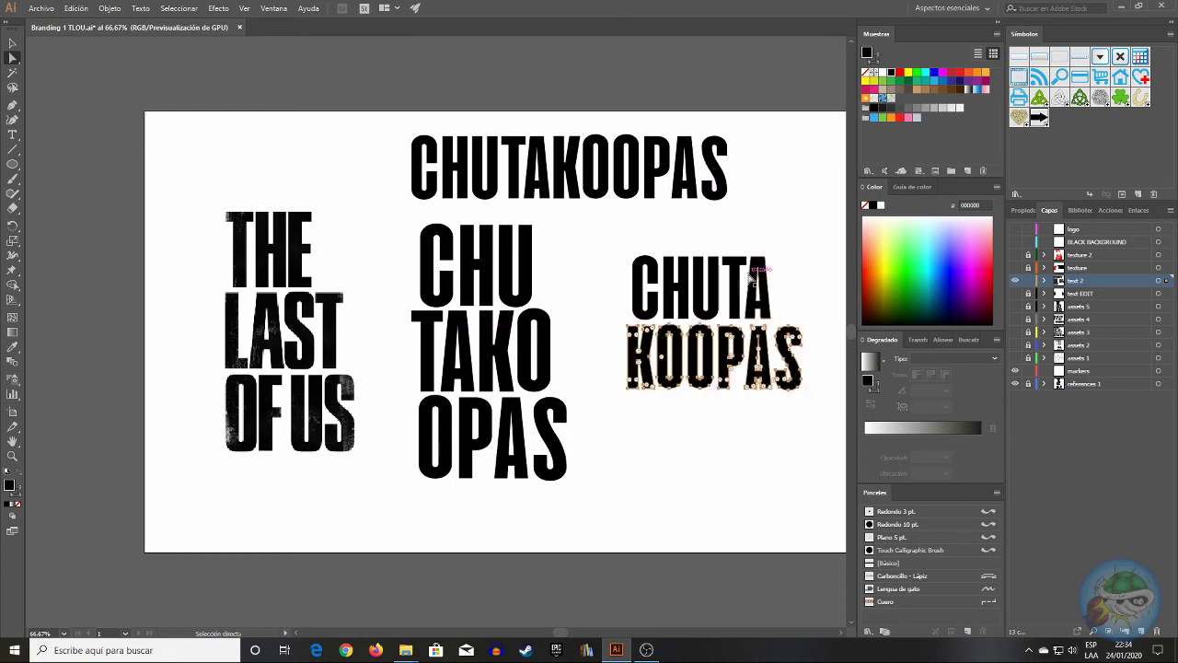
click(616, 252)
drag(602, 242, 818, 415)
key(Delete)
key(ctrl+z)
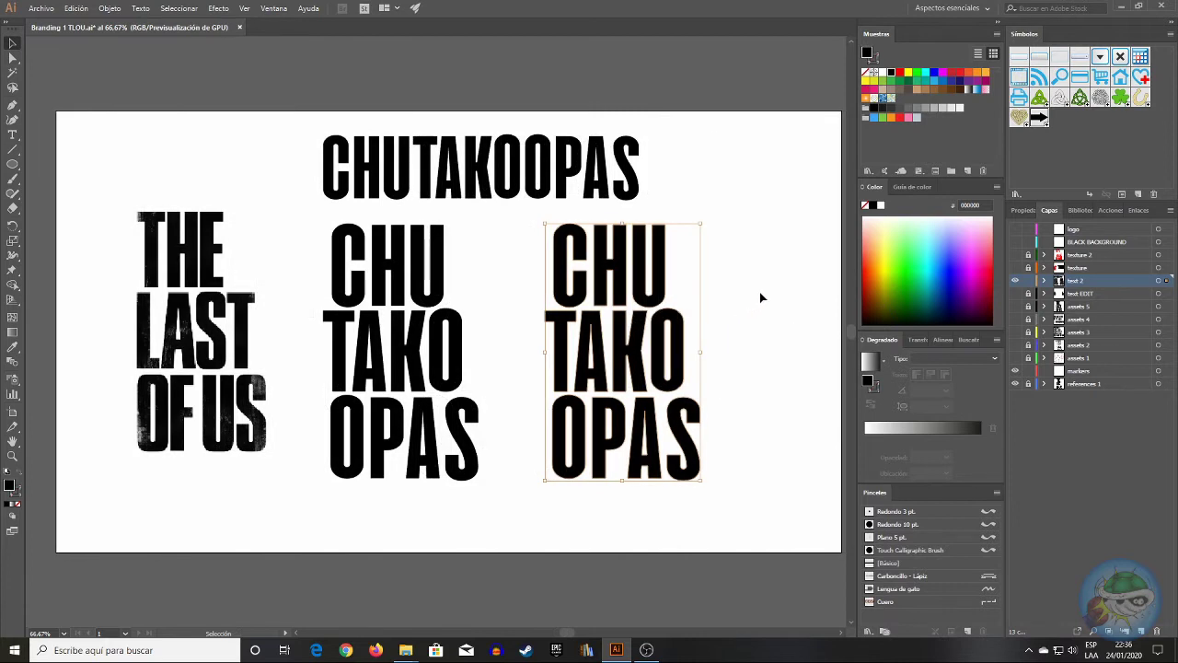
- Tighten the letter spacing of CHU in the right-hand stack by nudging H and U left, with U moved further
click(760, 296)
key(a)
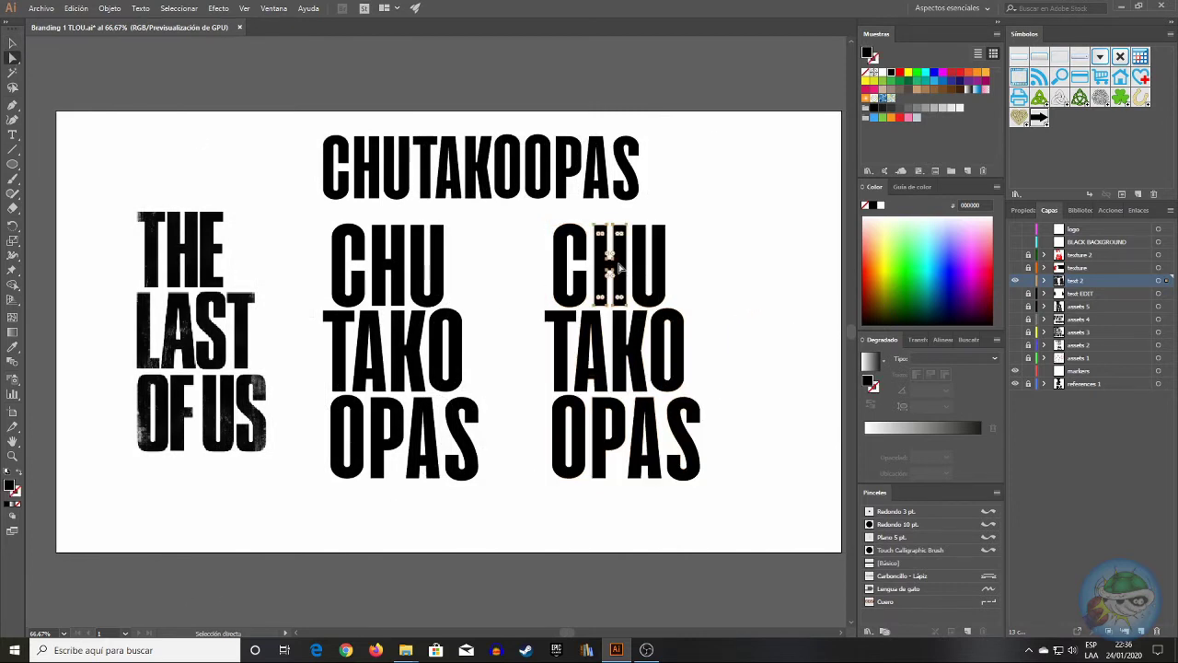
click(64, 634)
click(100, 452)
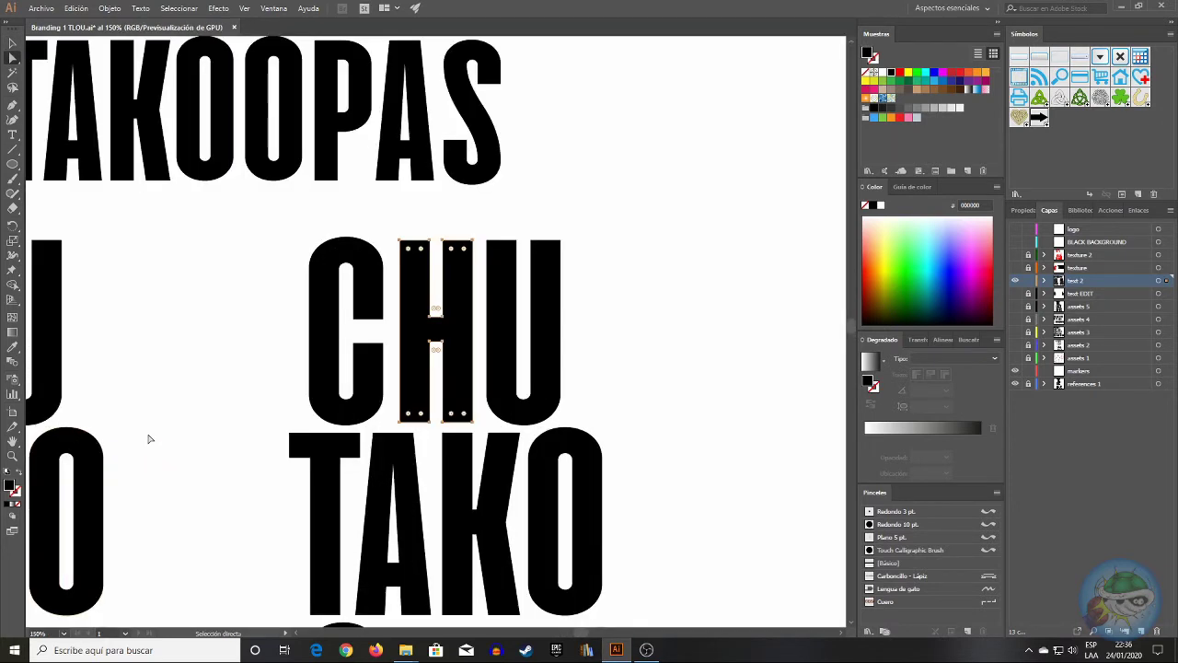
shift+click(504, 219)
key(Left)
key(Left)
key(Left)
key(Left)
key(Left)
key(Left)
key(Left)
key(Left)
key(Left)
key(Left)
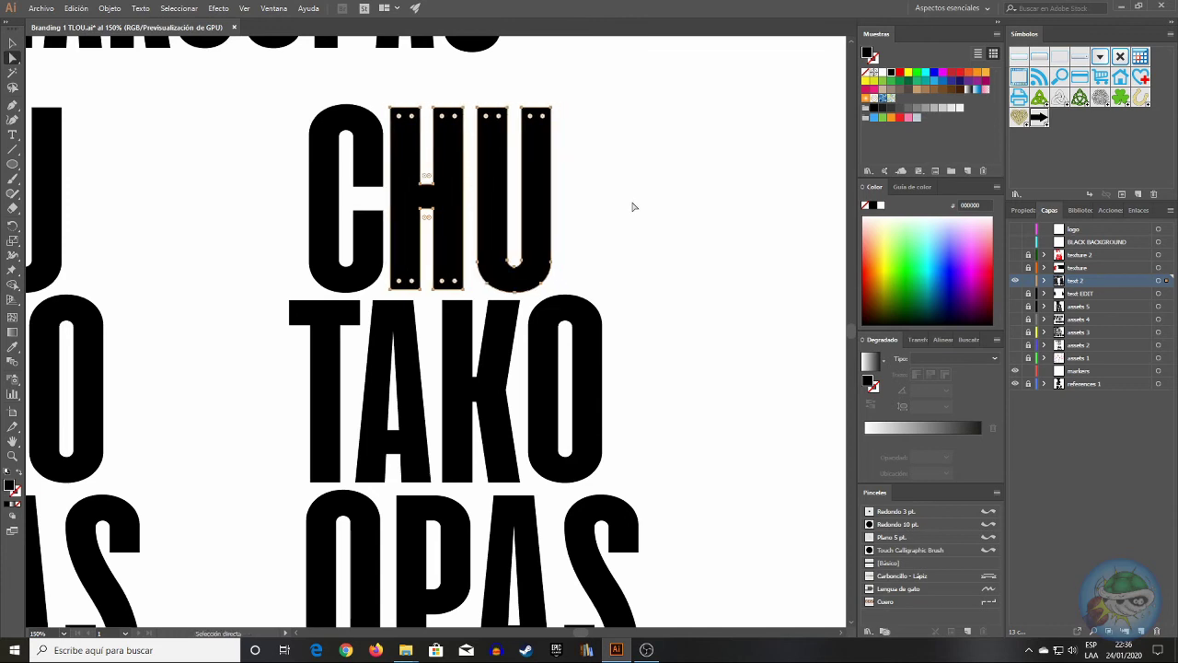
key(Left)
key(Left)
key(Left)
key(Left)
key(Left)
key(Left)
key(Left)
key(Left)
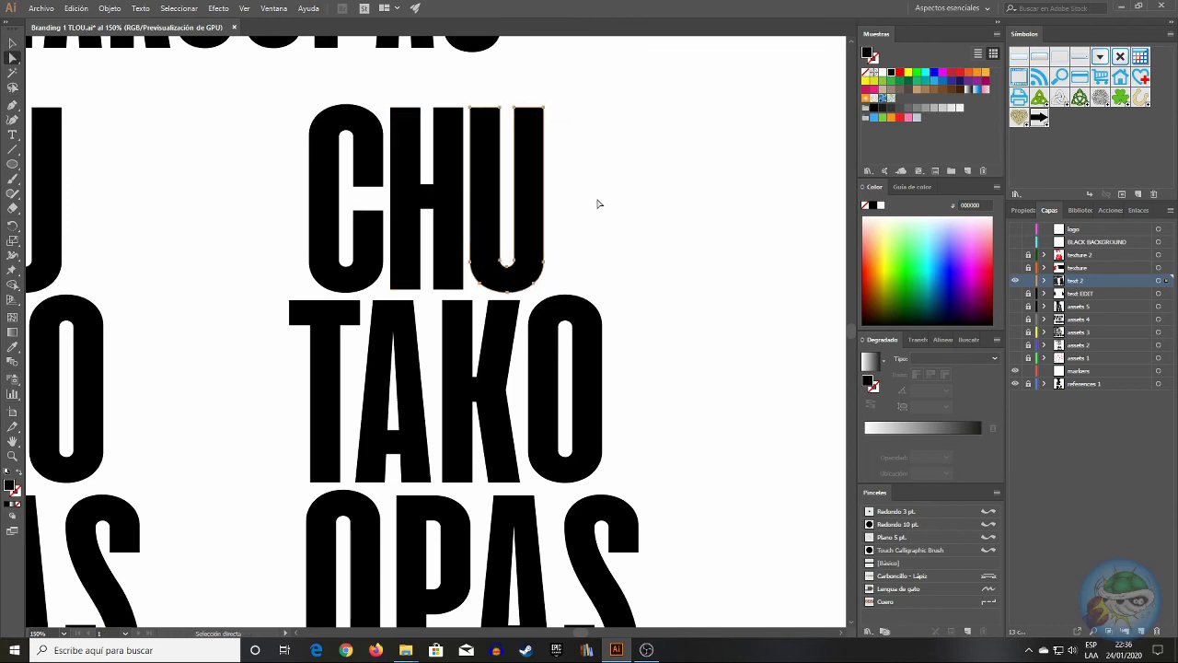
- Tighten the letter spacing of TAKO in the right-hand stack by nudging A, K and O progressively left
scroll(571, 230, down, 2)
click(408, 315)
shift+click(506, 320)
shift+click(589, 304)
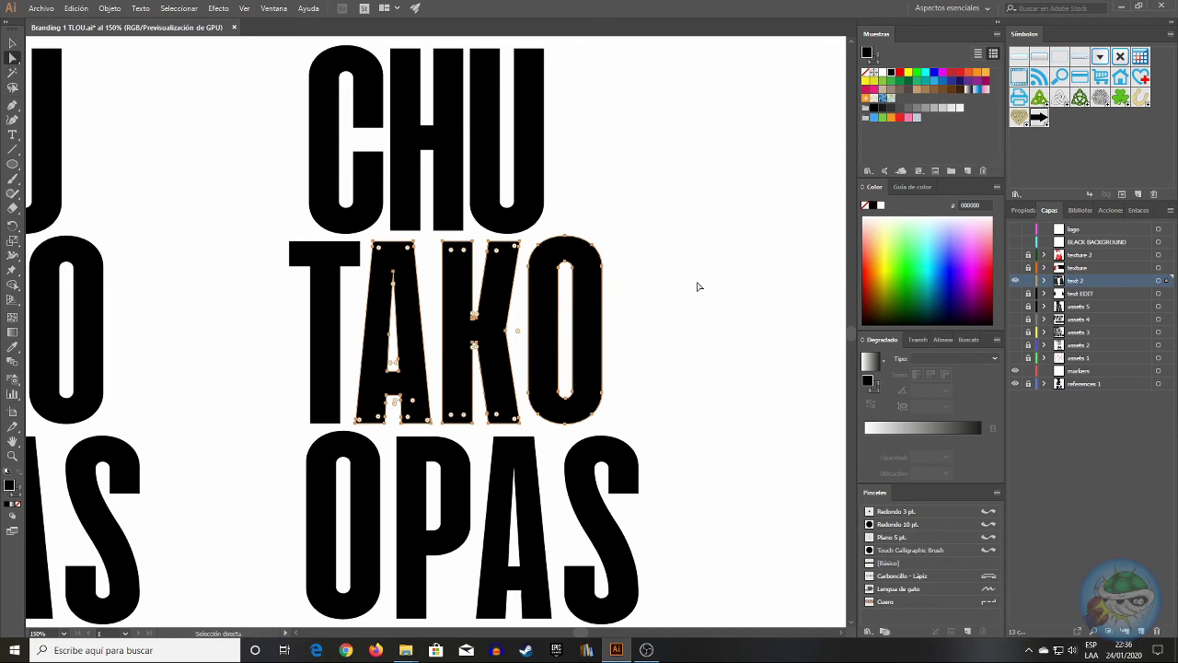
click(675, 289)
click(467, 329)
shift+click(584, 322)
key(Left)
key(Left)
key(Left)
key(Left)
key(Left)
click(689, 318)
click(534, 337)
key(Left)
key(Left)
click(734, 306)
- Tighten the letter spacing of OPAS in the right-hand stack by nudging P, A and S progressively left
scroll(734, 306, down, 2)
click(413, 470)
shift+click(493, 479)
shift+click(607, 487)
key(Left)
key(Left)
key(Left)
key(Left)
click(717, 449)
click(506, 479)
shift+click(594, 497)
key(Left)
key(Left)
key(Left)
key(Left)
key(Left)
key(Left)
key(Left)
key(Left)
key(Left)
key(Left)
key(Left)
key(Left)
click(722, 460)
scroll(702, 390, up, 3)
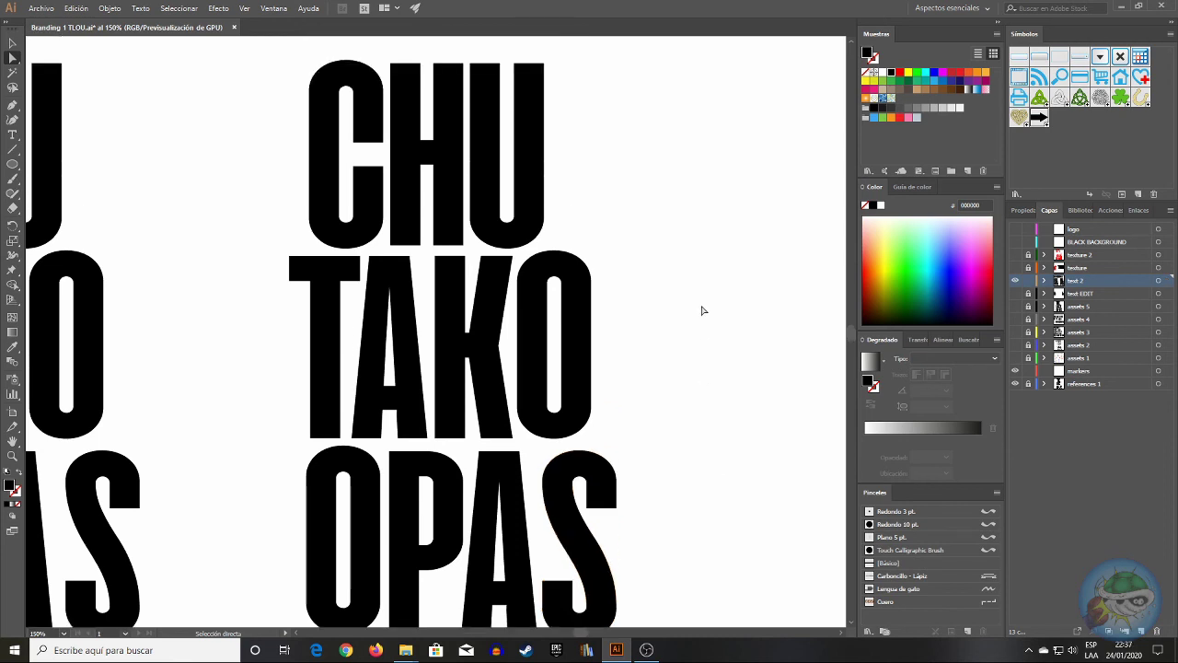
scroll(237, 441, down, 1)
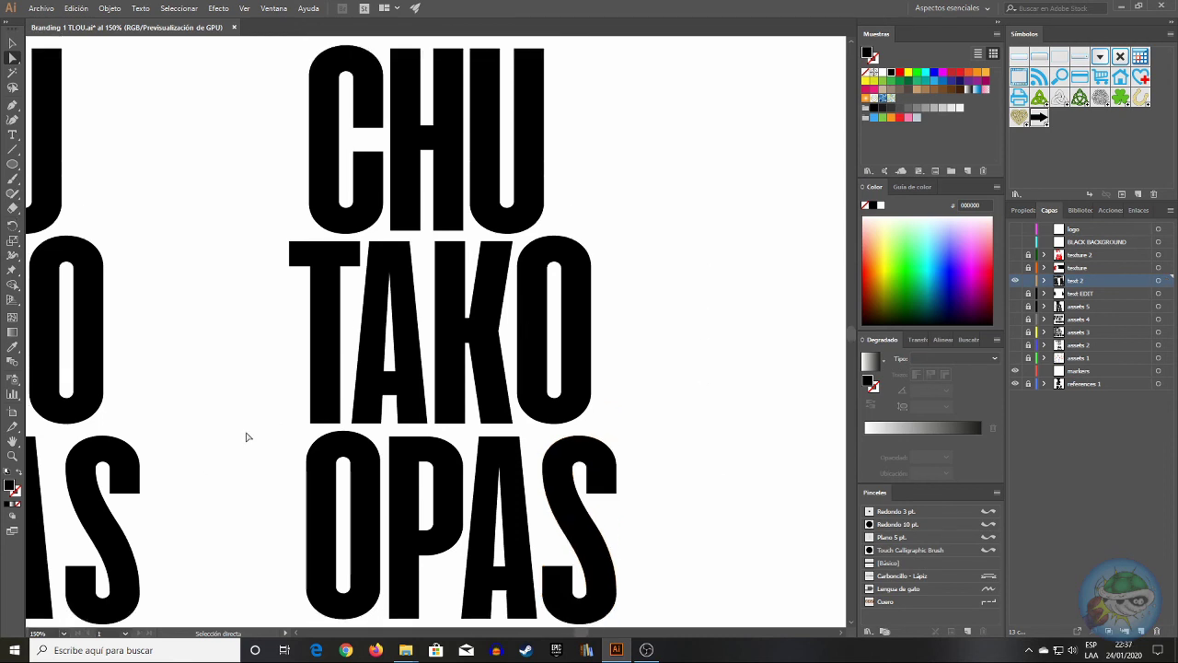
- Draw a black rectangle about 54 px wide and 26 px tall as a hyphen after CHU, level with the H's crossbar
drag(13, 164, 92, 165)
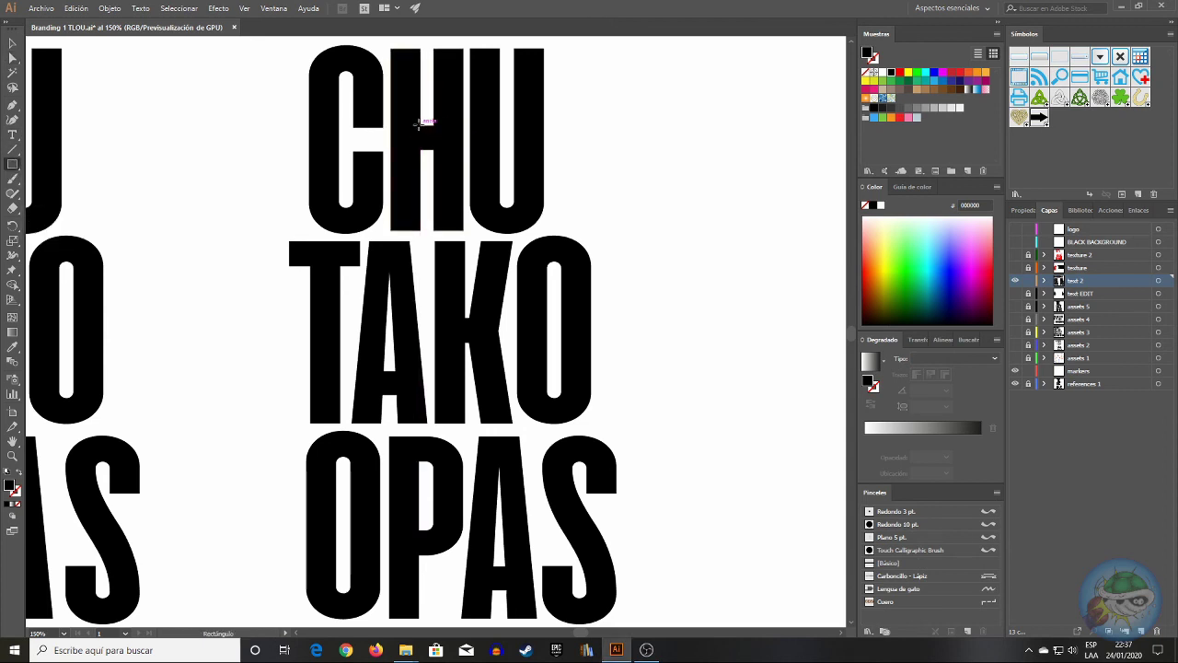
drag(384, 127, 597, 149)
key(v)
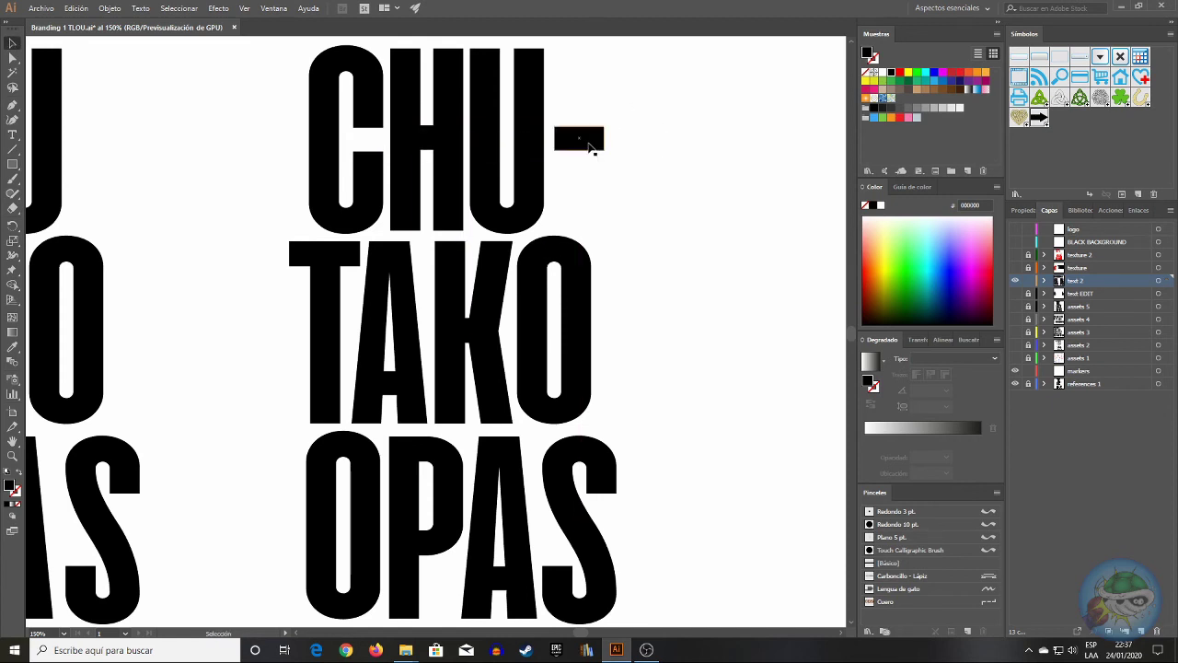
- Match the Y position of the hyphen's upper corners to the upper edge of the H's crossbar, 363.192 px
key(a)
click(434, 133)
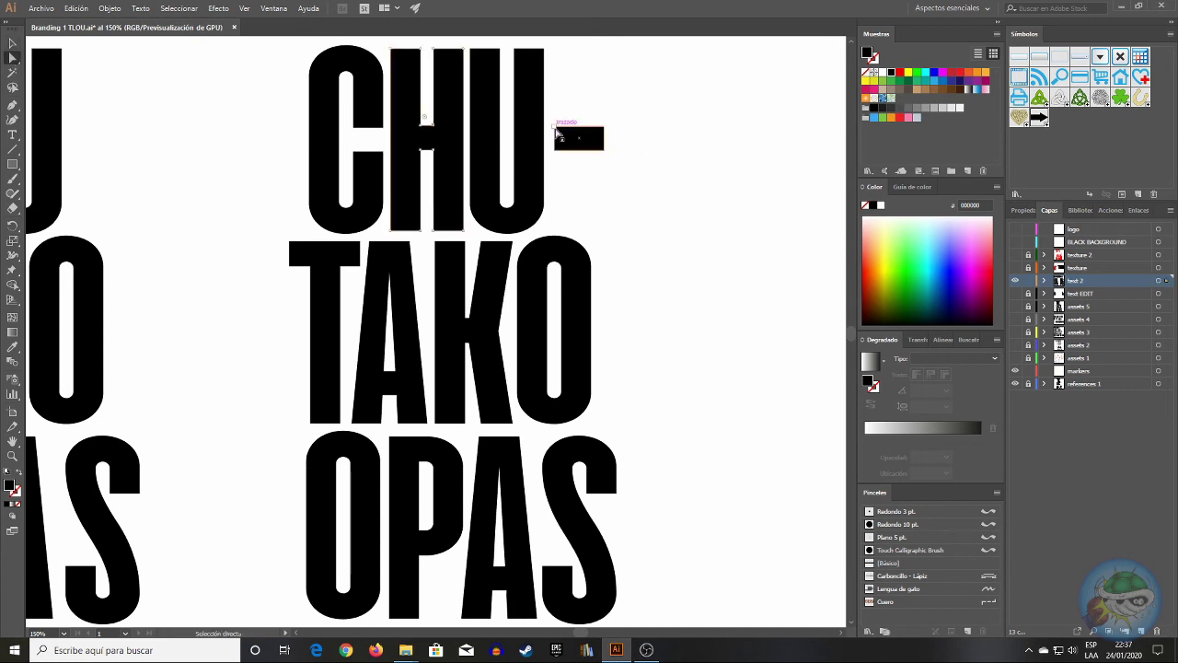
click(1028, 210)
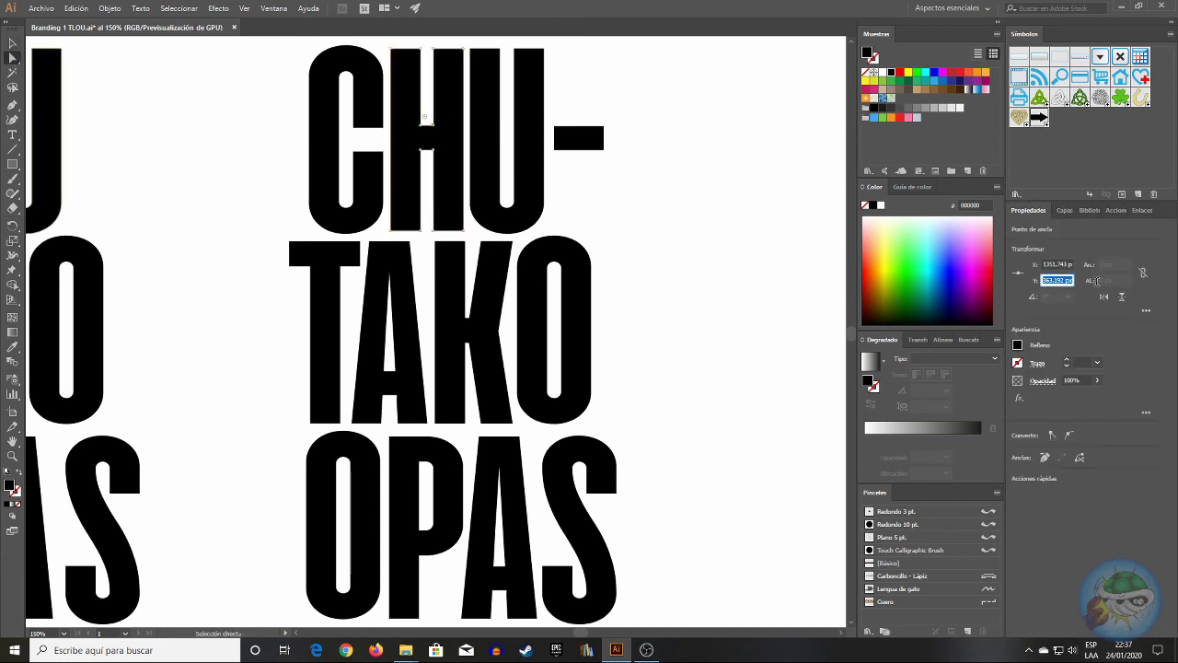
click(578, 138)
click(1065, 280)
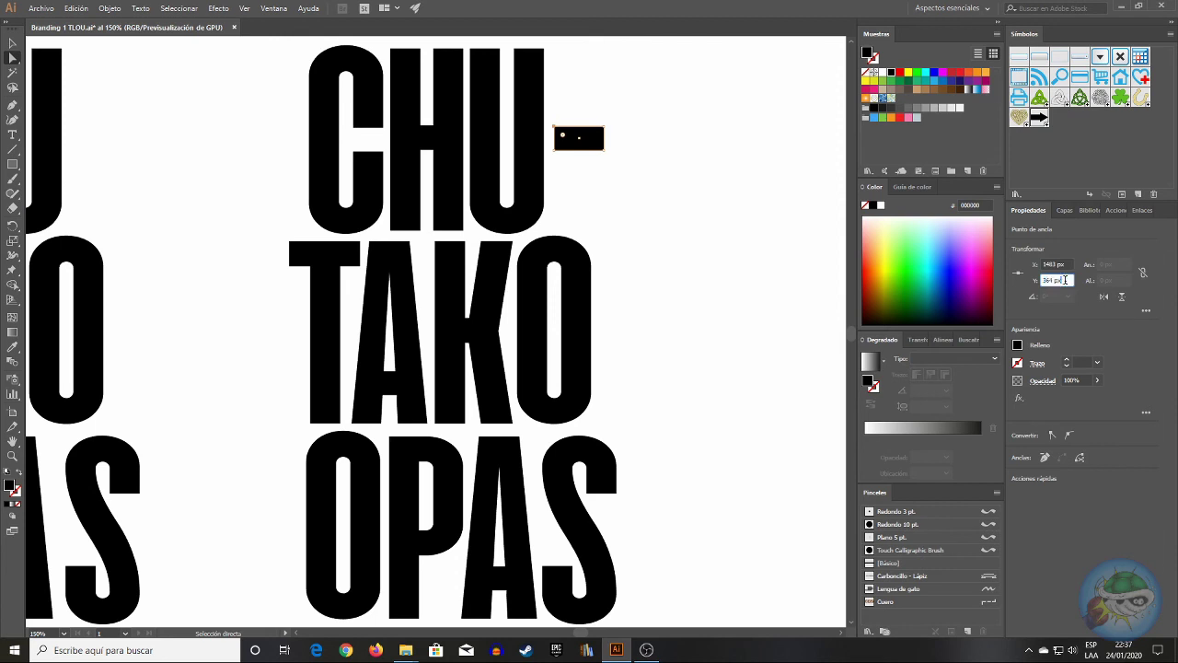
click(594, 135)
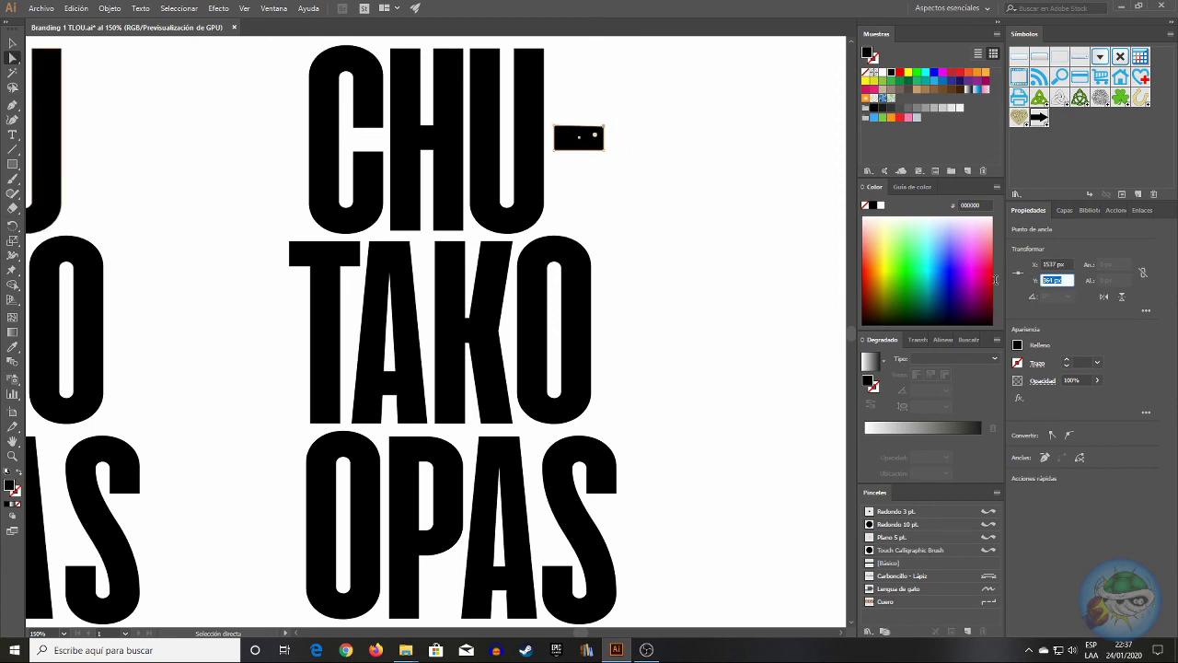
- Match the Y position of the hyphen's lower corners to the lower edge of the H's crossbar, 389.703 px
click(423, 152)
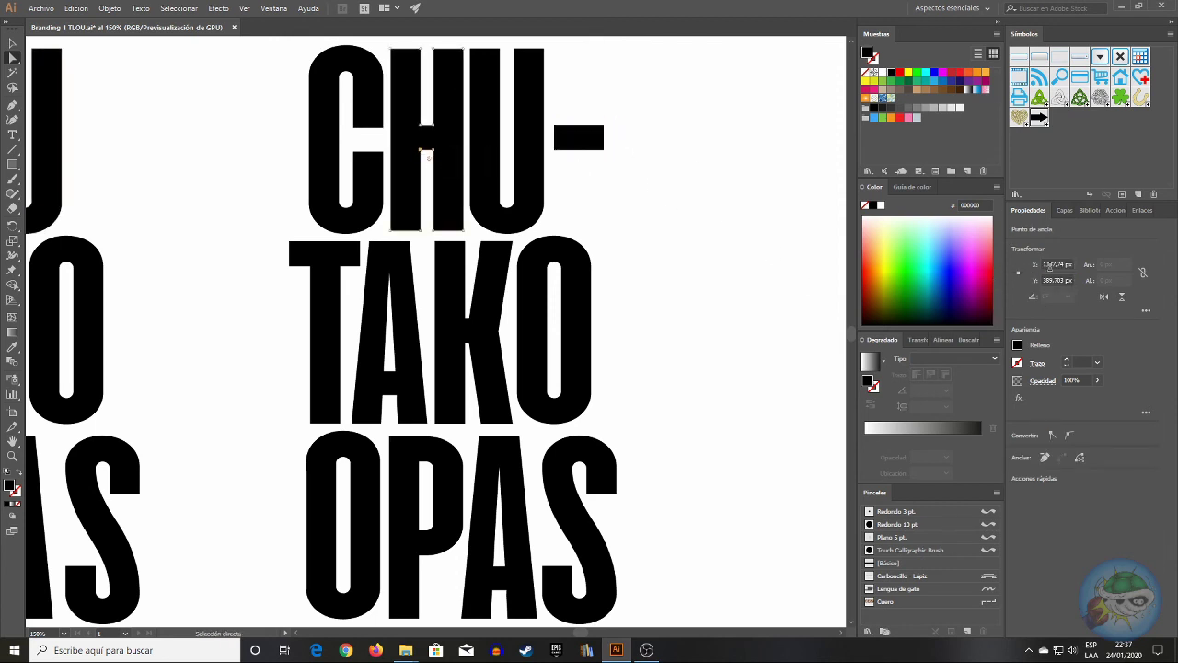
key(ctrl+z)
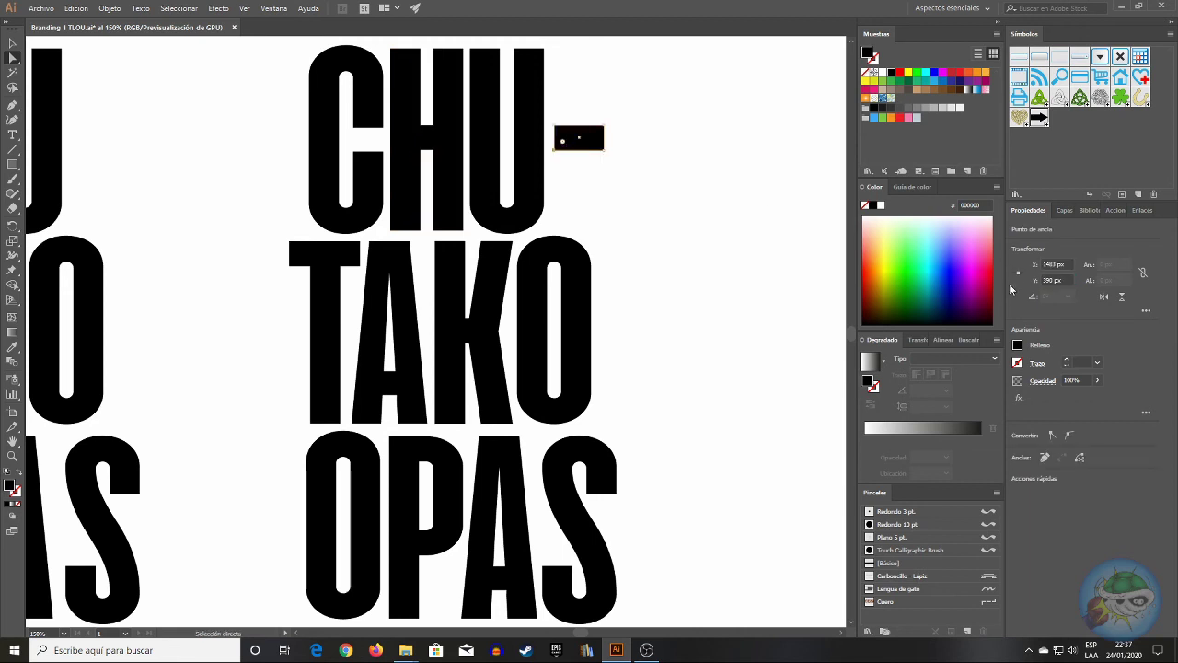
click(595, 140)
click(659, 188)
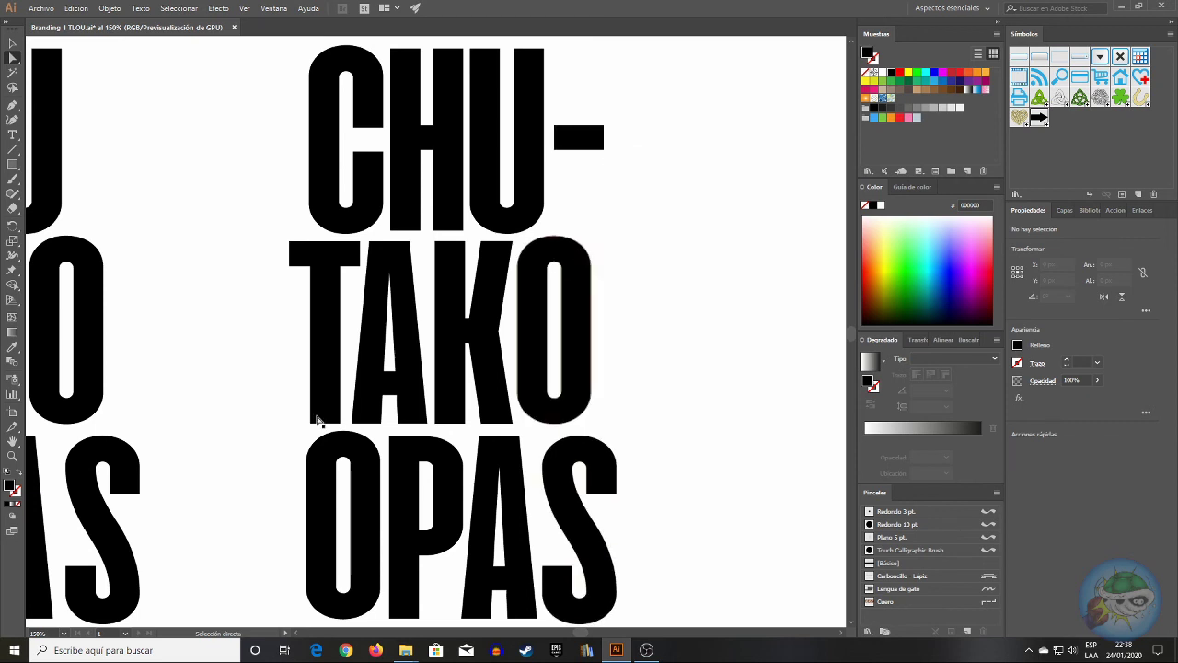
click(63, 633)
click(83, 488)
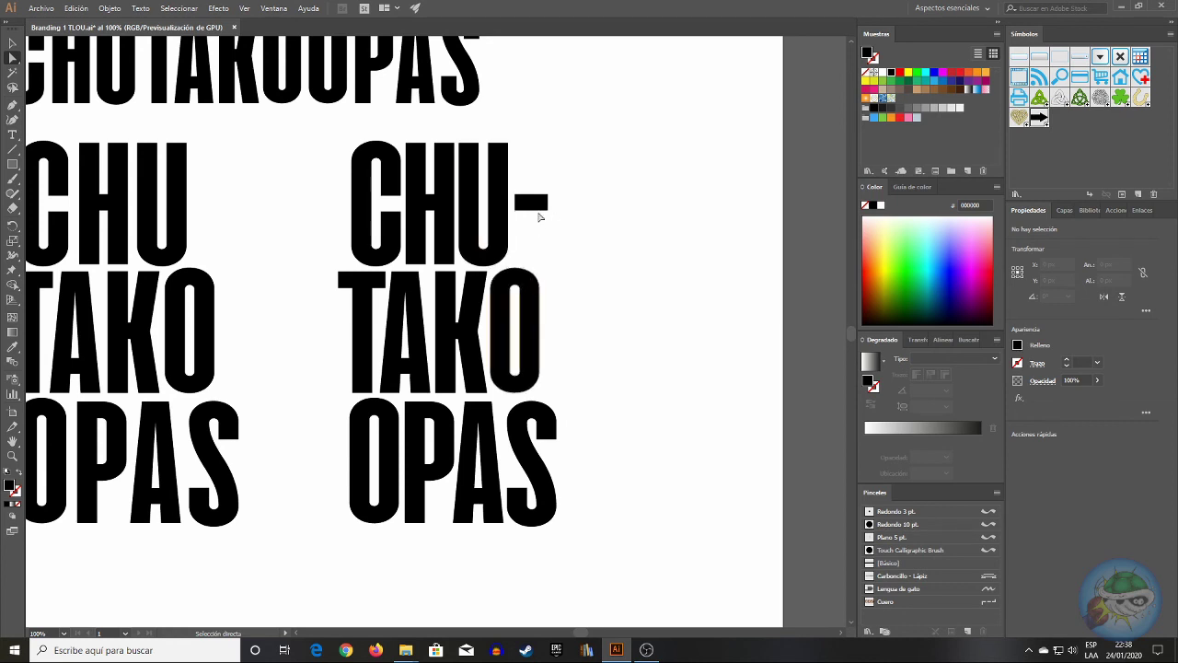
- Align the hyphen's right edge with the outer right edge of the O in TAKO
click(541, 274)
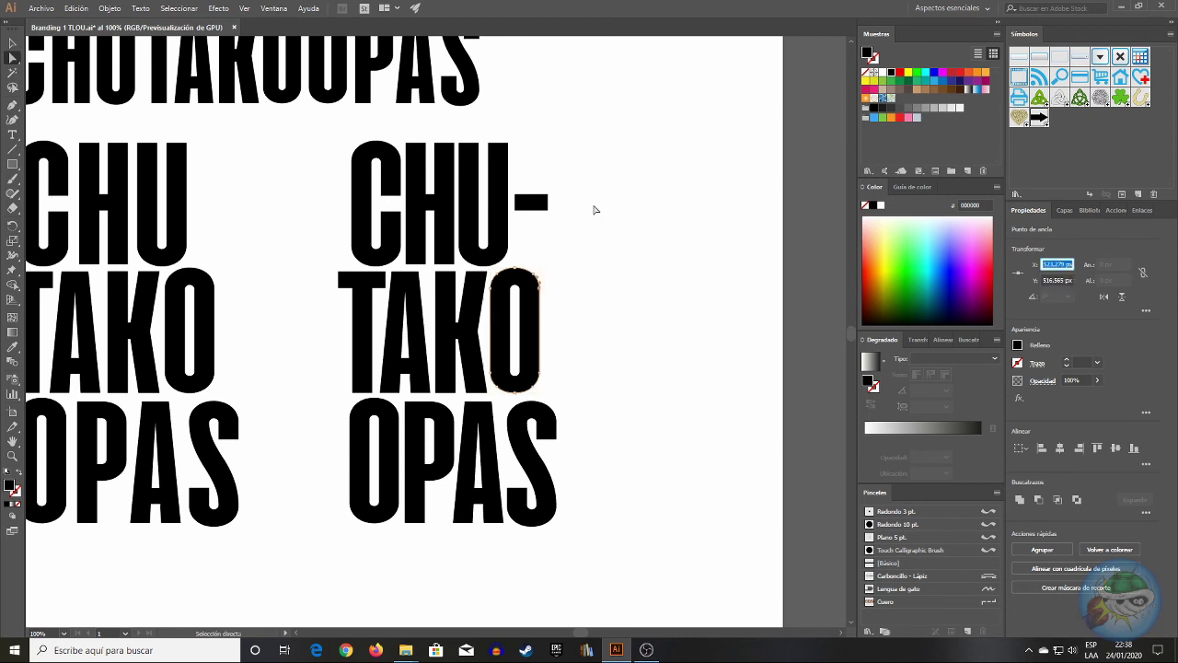
click(529, 198)
drag(545, 196, 550, 211)
click(701, 241)
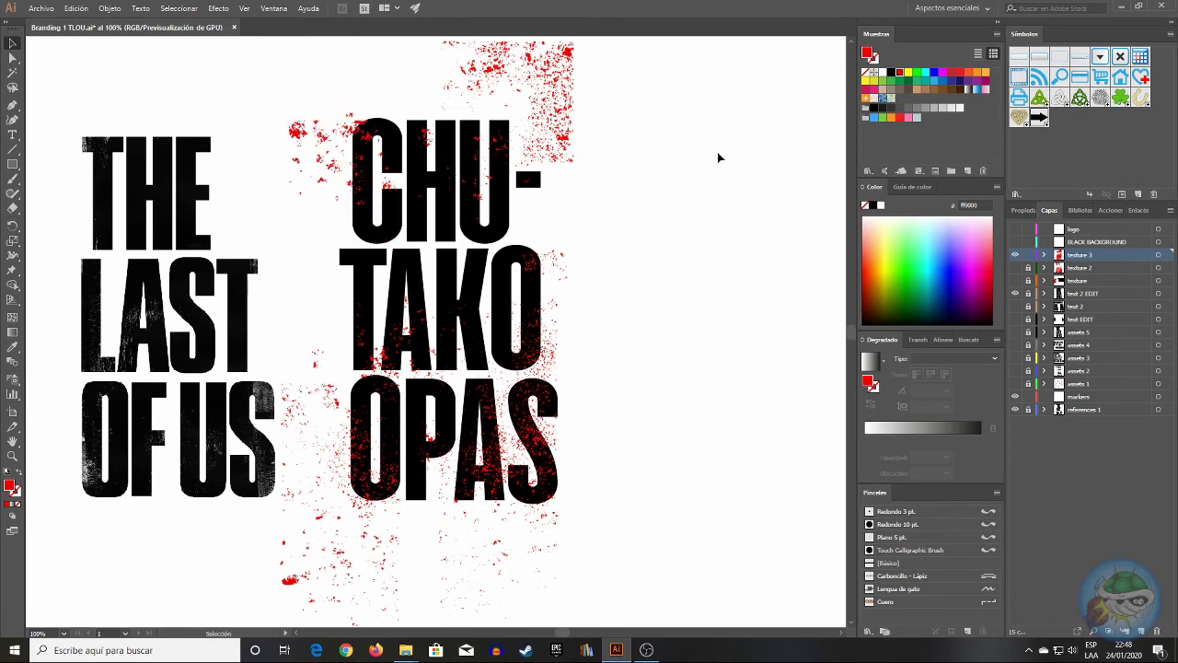
- Move red texture fragments onto the CHU- line, covering parts of the letters and the area around the hyphen
scroll(446, 81, up, 1)
drag(620, 149, 563, 189)
key(shift+Down)
key(shift+Down)
click(678, 191)
drag(406, 136, 432, 167)
click(441, 112)
- Distribute red texture fragments over the TAKO and OPAS lines and set a spare fragment aside on the empty part of the artboard
drag(320, 251, 350, 368)
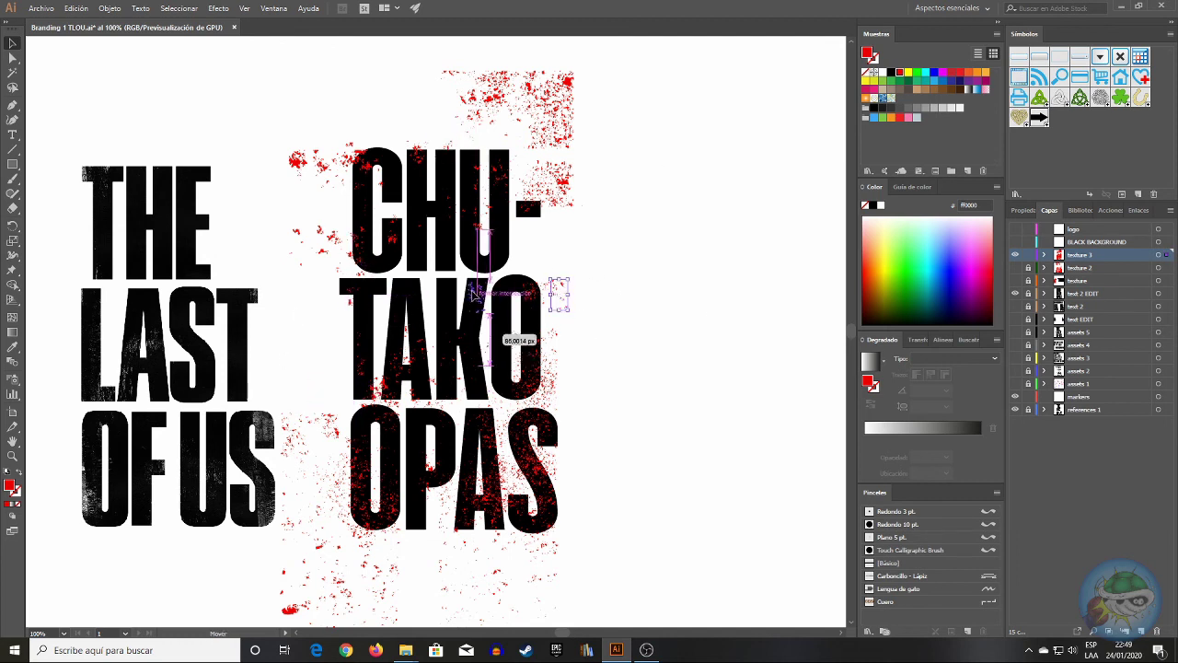
drag(579, 315, 526, 479)
drag(503, 405, 529, 507)
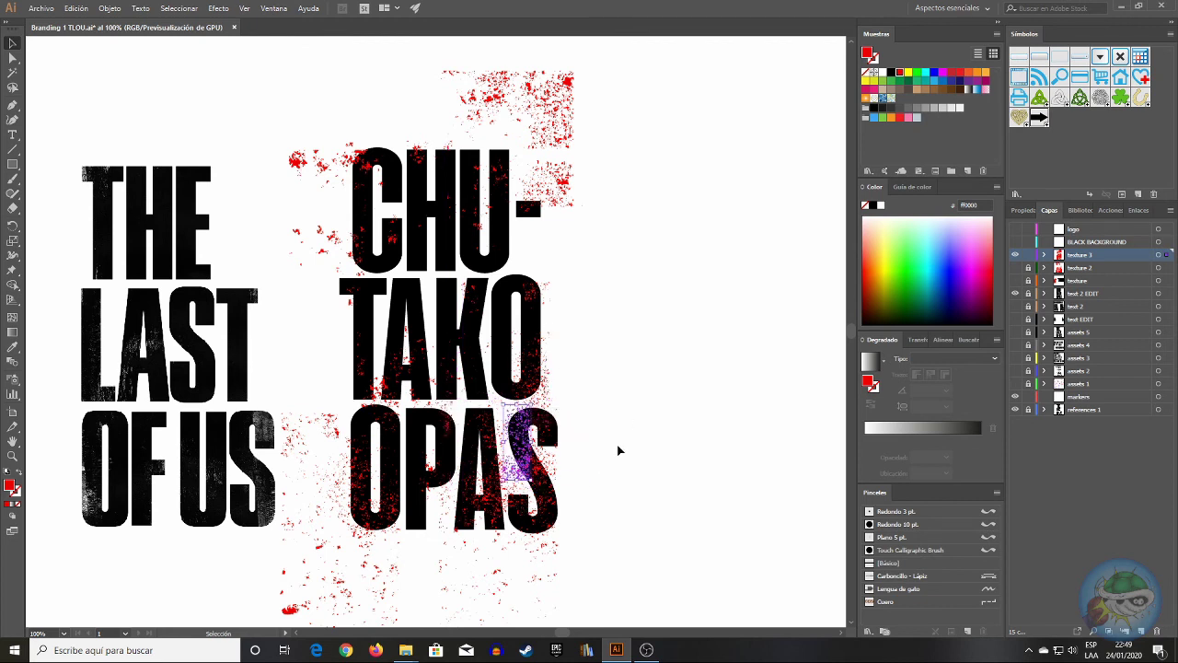
drag(578, 455, 536, 486)
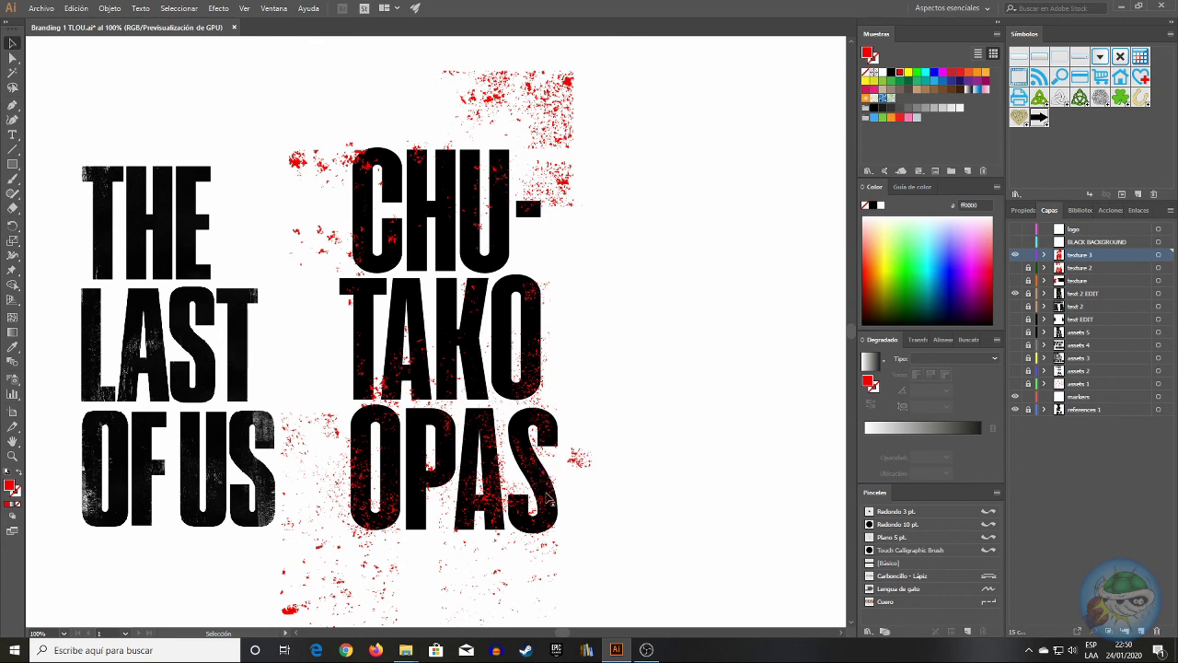
click(393, 506)
drag(397, 517, 644, 522)
click(669, 398)
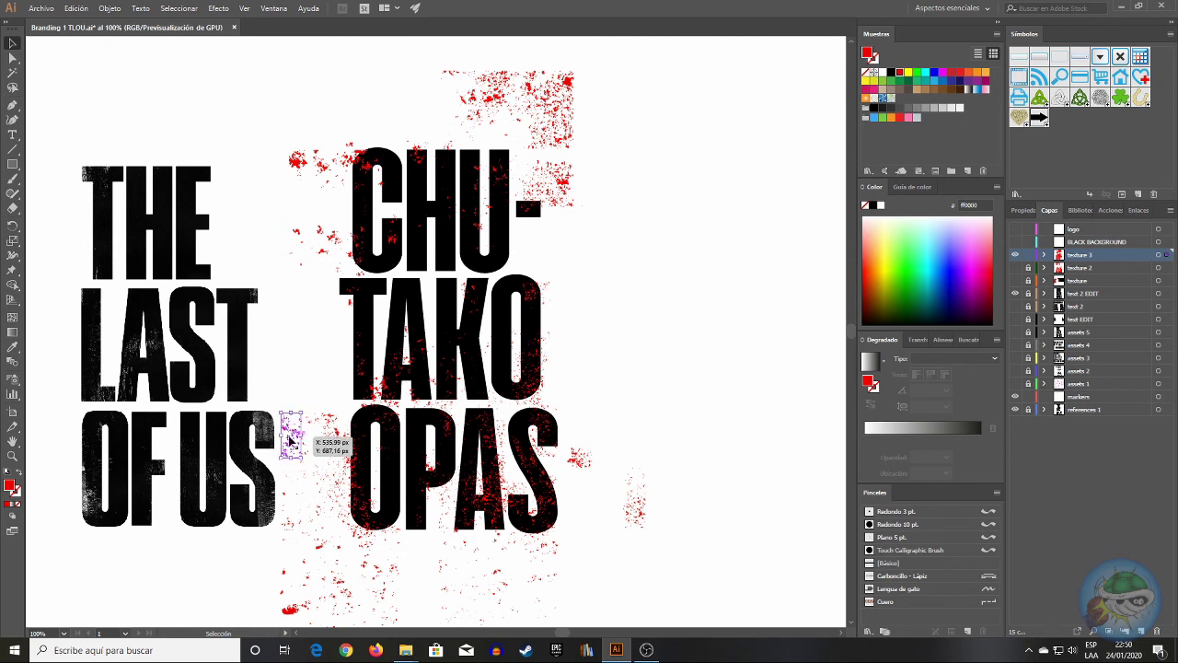
drag(378, 573, 412, 448)
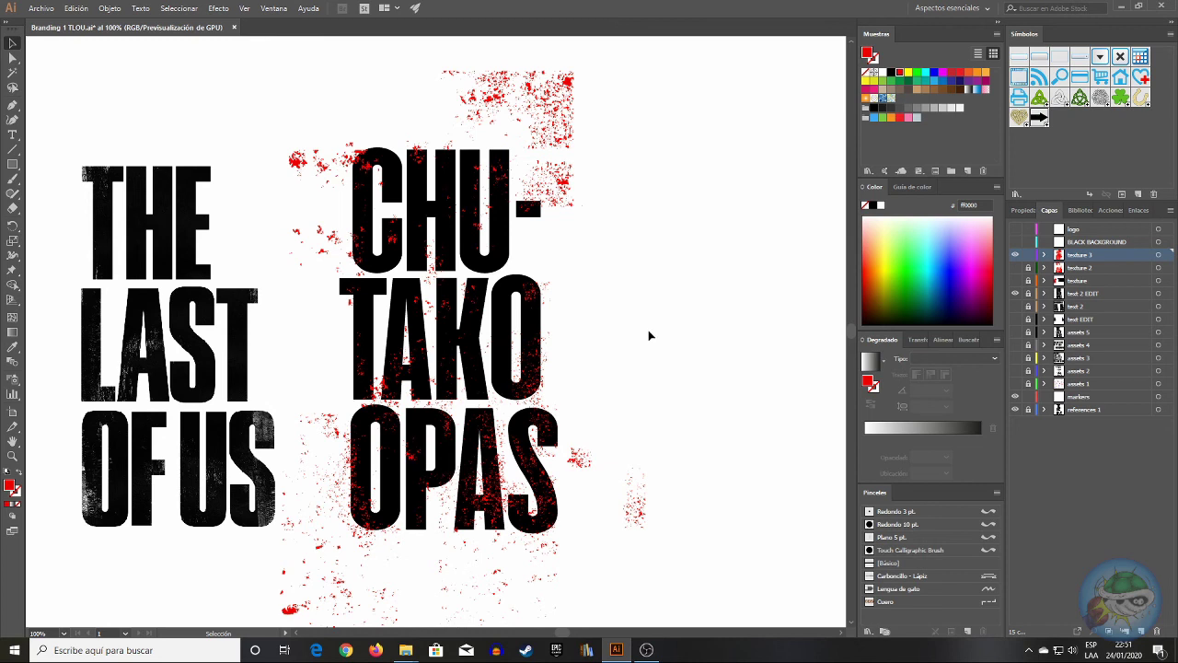
- Lock the texture 3 layer and name its duplicate texture 3 EDIT
click(64, 633)
click(83, 472)
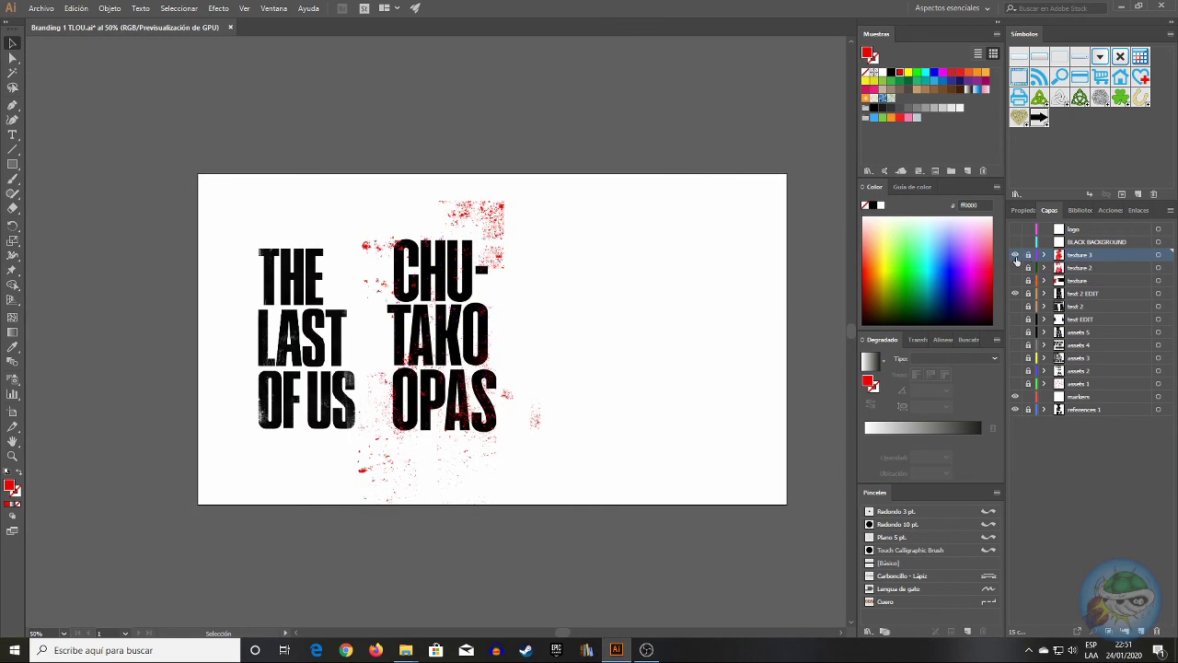
double_click(1025, 248)
text(texture 1 EDIT)
key(Return)
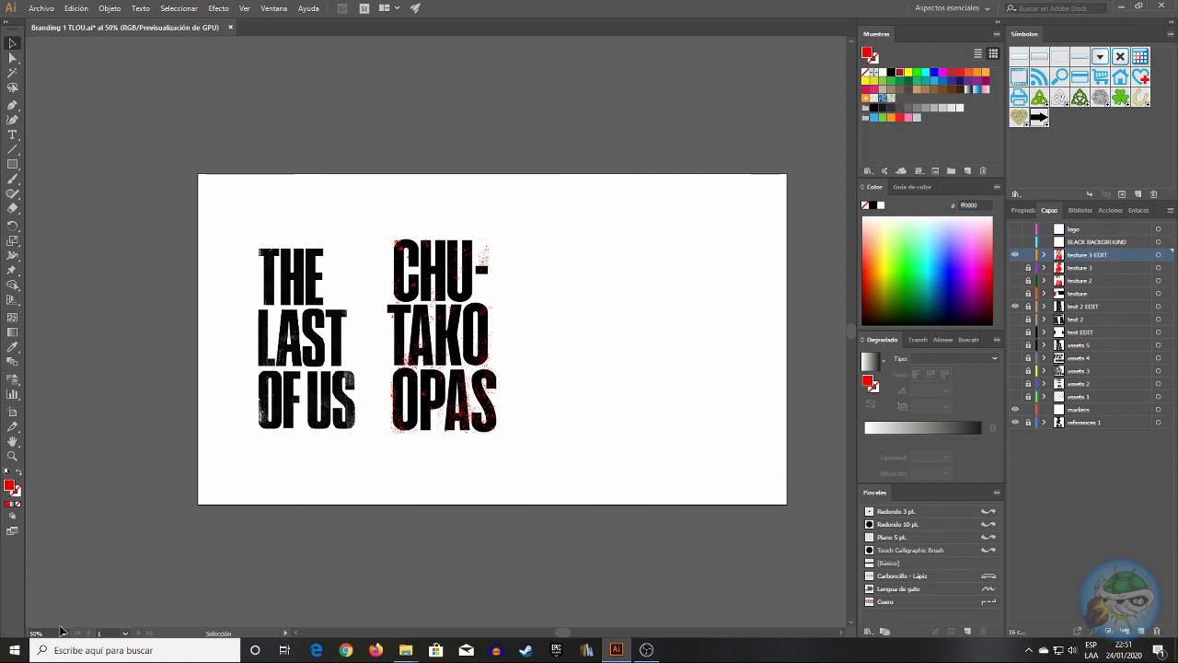
- Adjust a red texture fragment on the OPAS line, and lock and hide the texture 3 EDIT layer
key(ctrl+1)
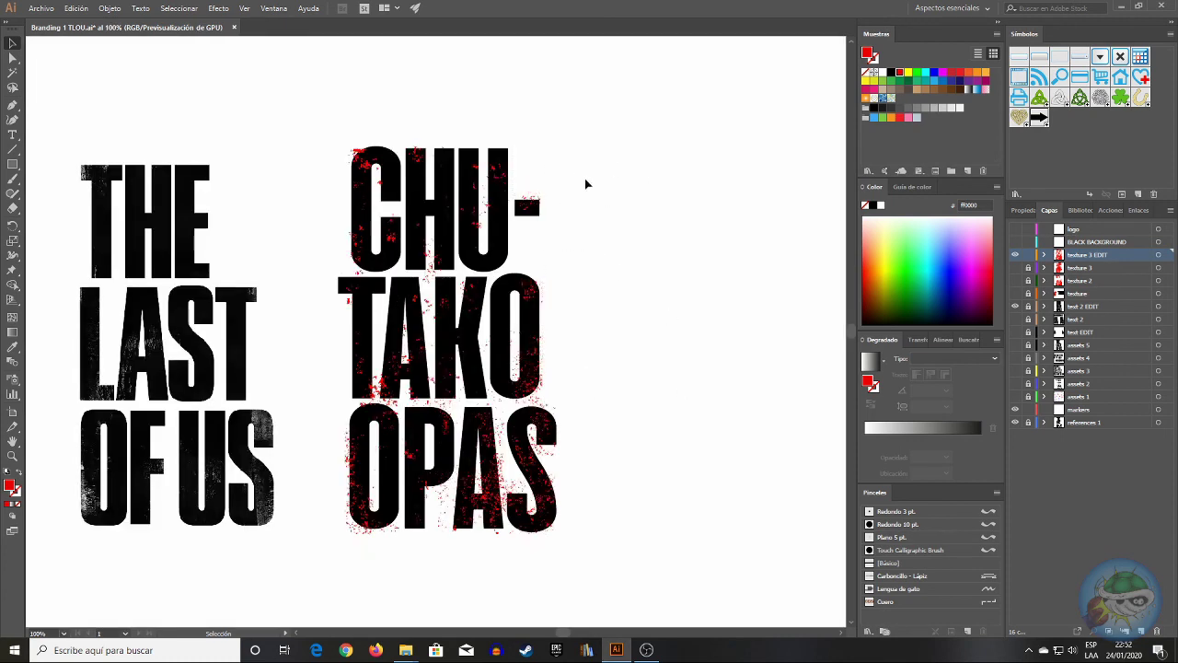
drag(486, 482, 488, 507)
key(ctrl+minus)
key(ctrl+minus)
click(1028, 255)
click(1016, 255)
- Duplicate the text 2 EDIT layer, hide the original and unlock the copy for editing
click(1084, 307)
click(1170, 211)
click(1086, 241)
click(1016, 319)
click(1028, 306)
- Paste the red texture in place in front of the CHUTAKOOPAS letters on the text 2 EDIT copia layer
drag(402, 227, 531, 467)
click(631, 387)
key(ctrl+f)
- Select the letters together with the red texture and subtract the texture from the lettering
drag(369, 213, 506, 432)
key(ctrl+plus)
key(ctrl+plus)
key(ctrl+plus)
key(ctrl+minus)
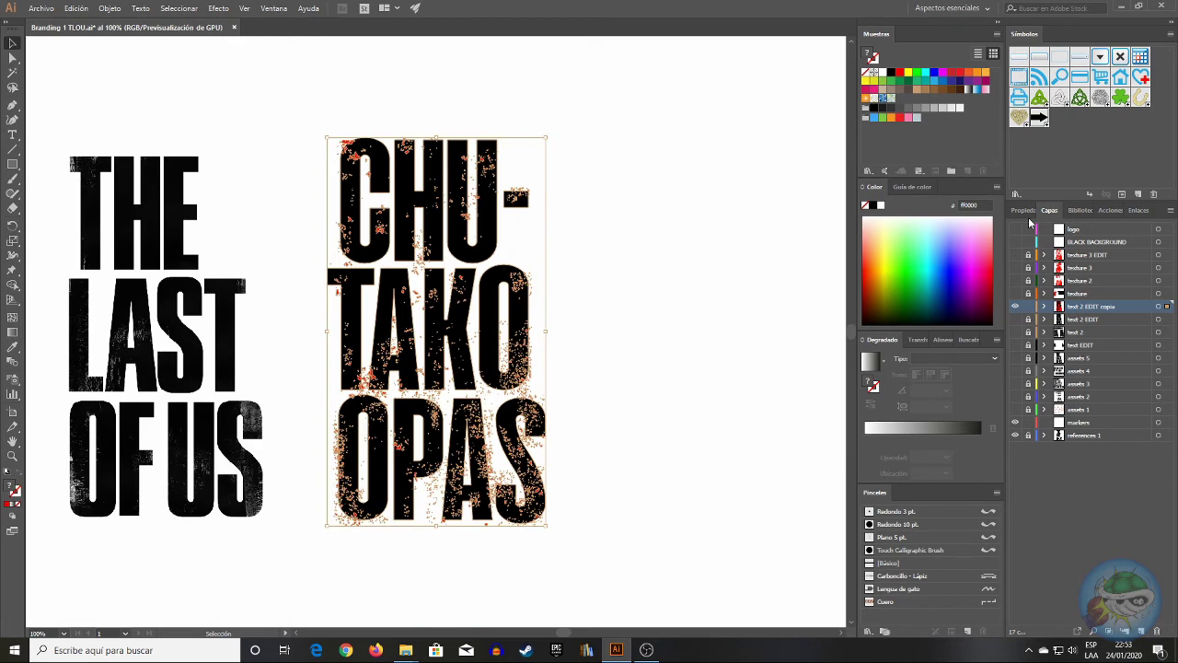
click(1023, 210)
click(699, 308)
- Move the BLACK BACKGROUND layer beneath the lettering layers and show it beside the textured stack, with the markers layer hidden
click(63, 633)
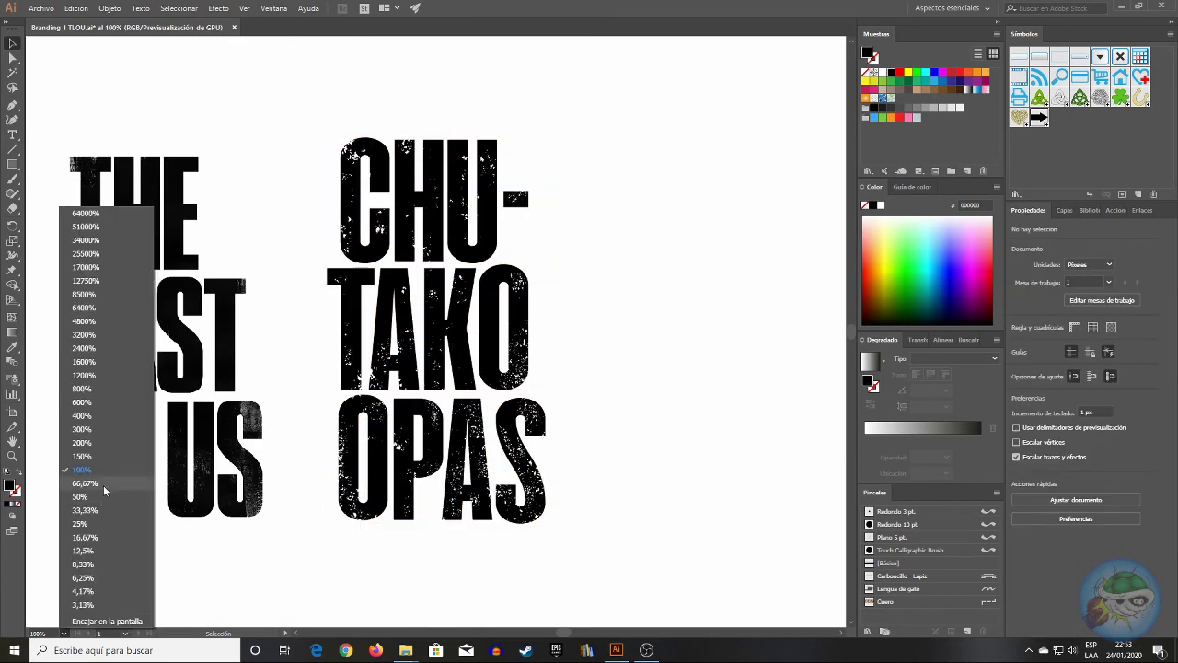
click(88, 495)
drag(237, 182, 433, 477)
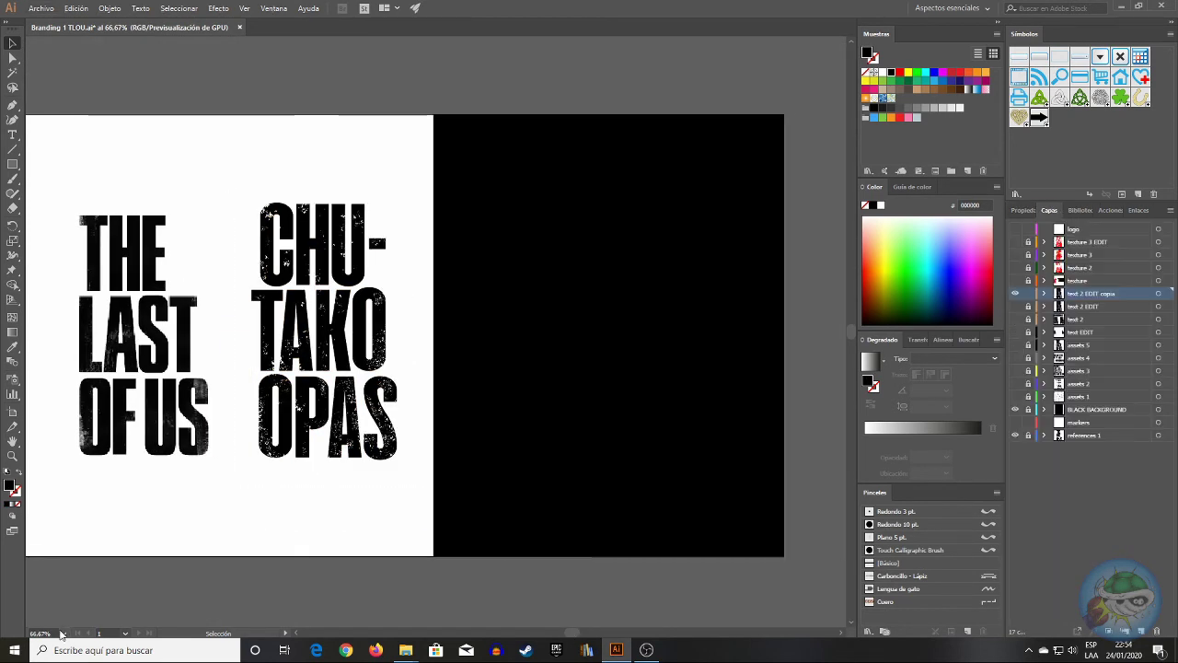
click(63, 634)
click(93, 473)
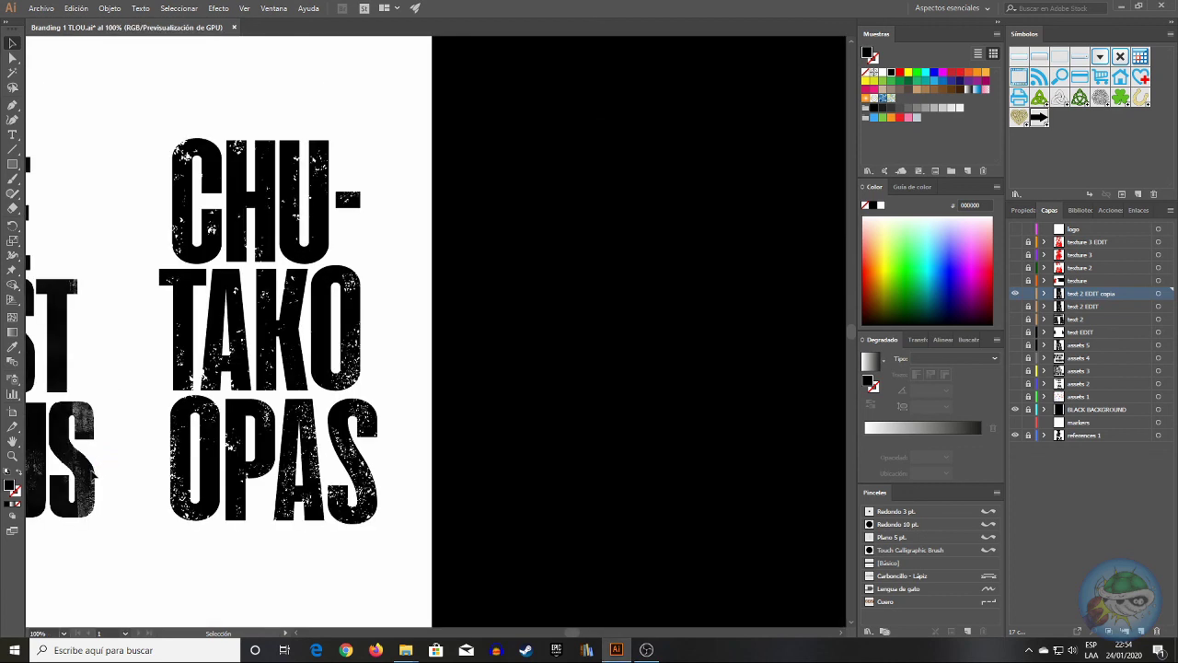
- Place a copy of the textured CHUTAKOOPAS stack on the black background and fill it with white
drag(114, 101, 410, 565)
drag(328, 366, 702, 379)
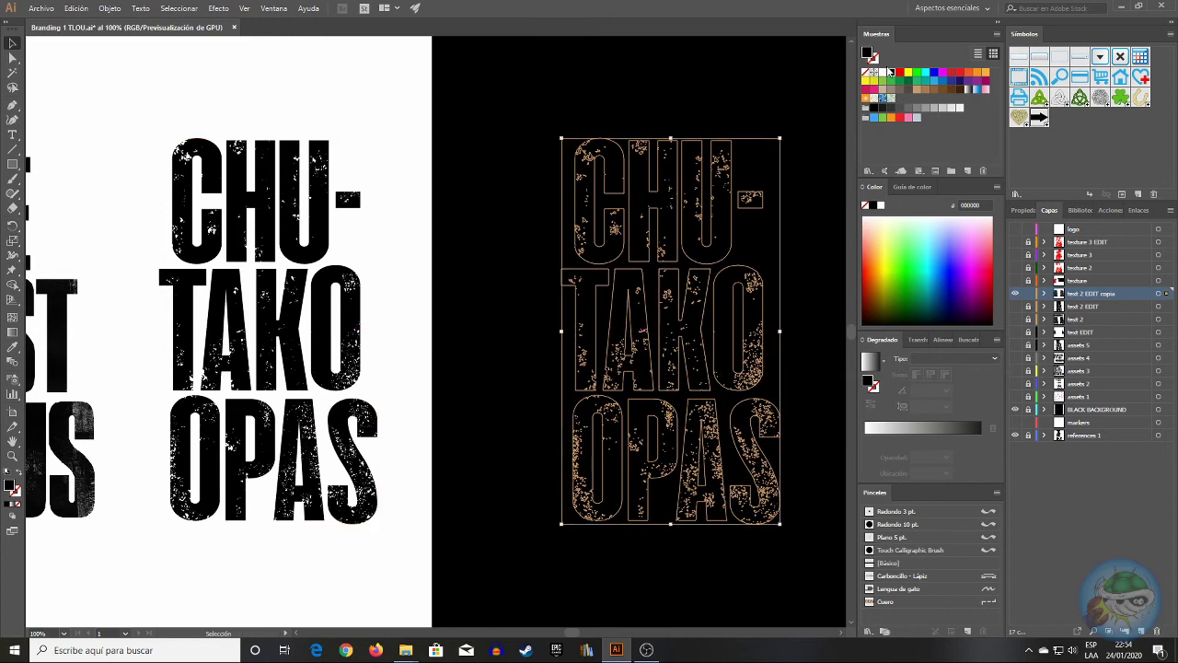
click(884, 73)
click(705, 94)
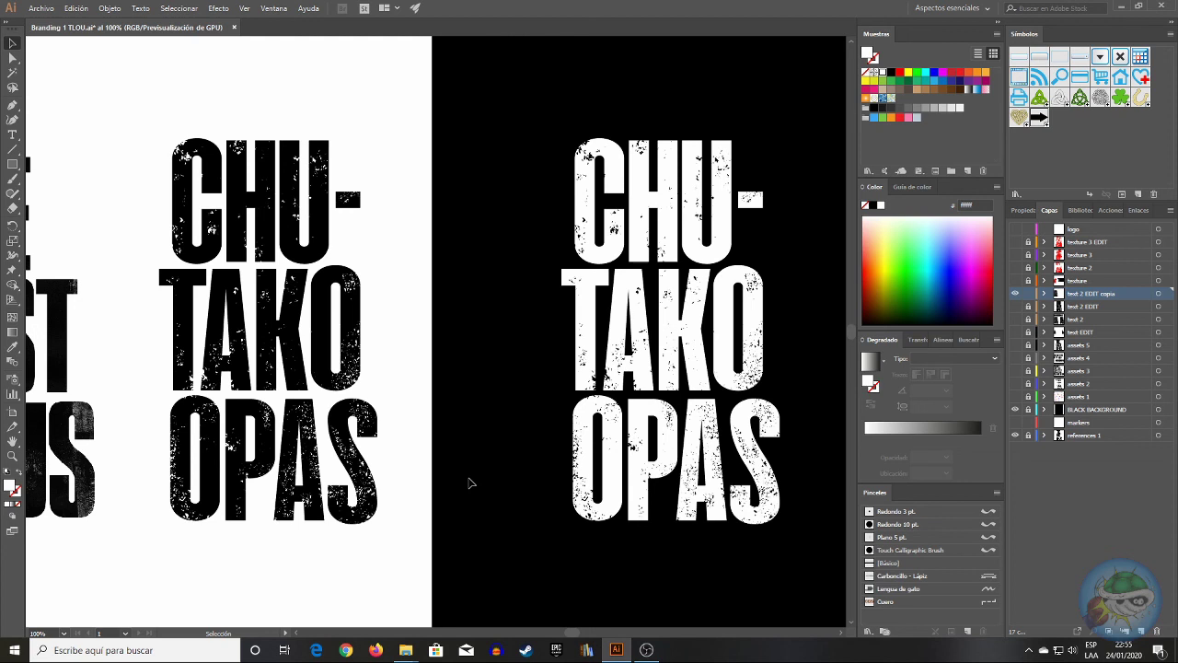
click(844, 633)
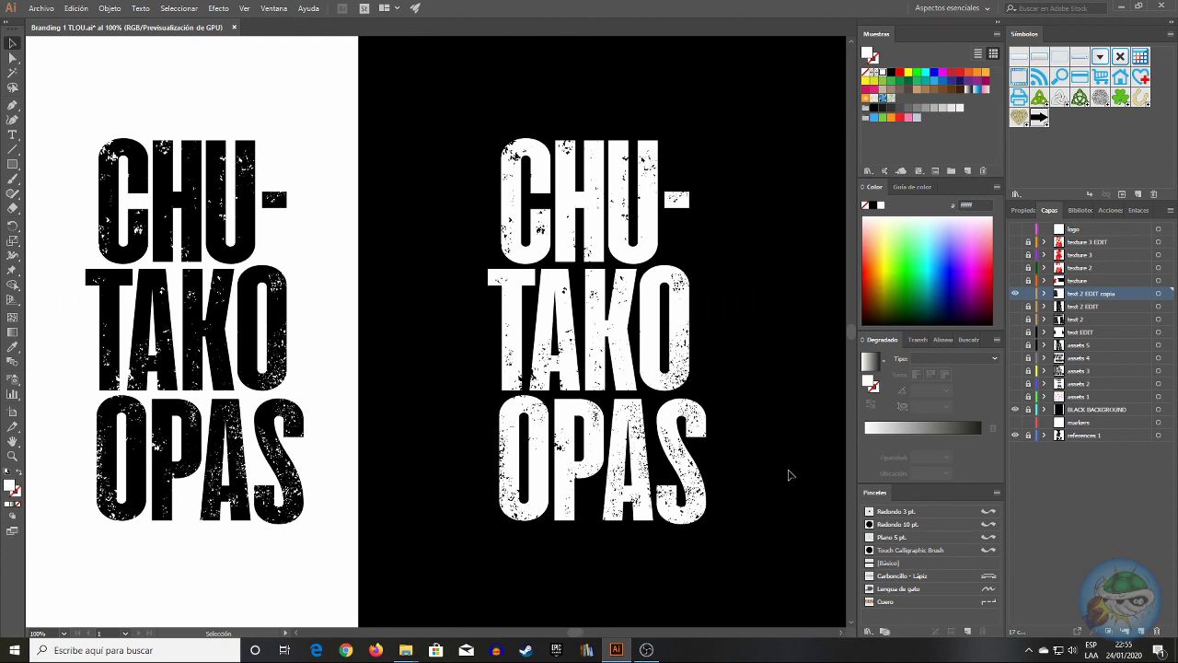
scroll(789, 474, down, 1)
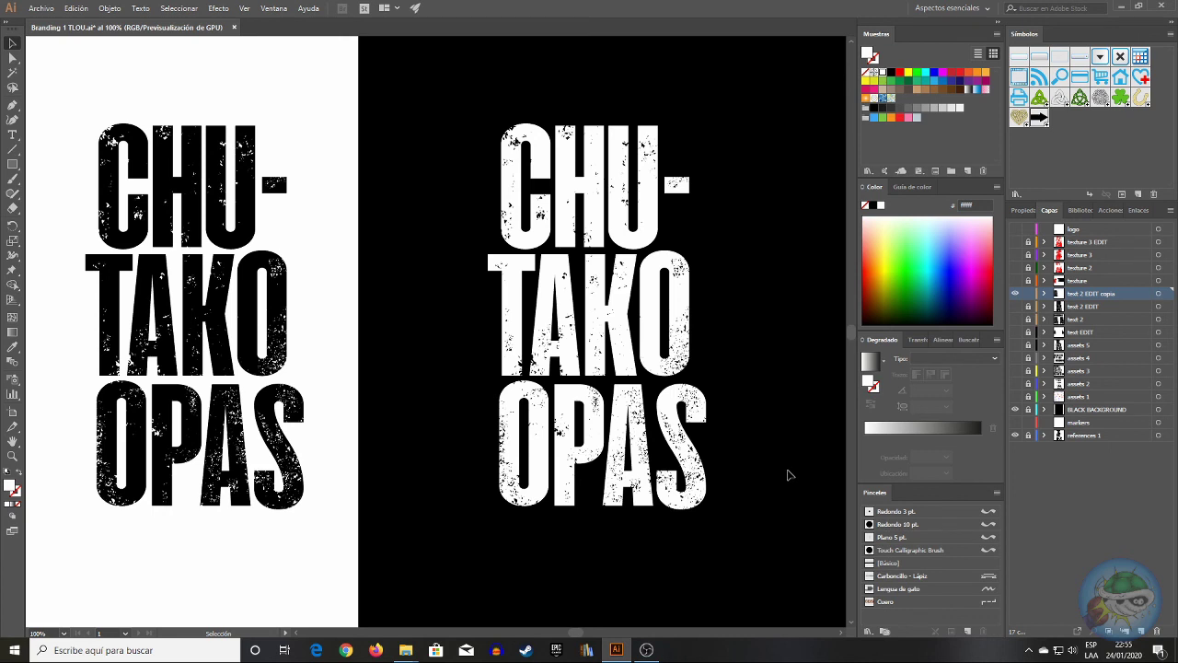
scroll(789, 475, down, 1)
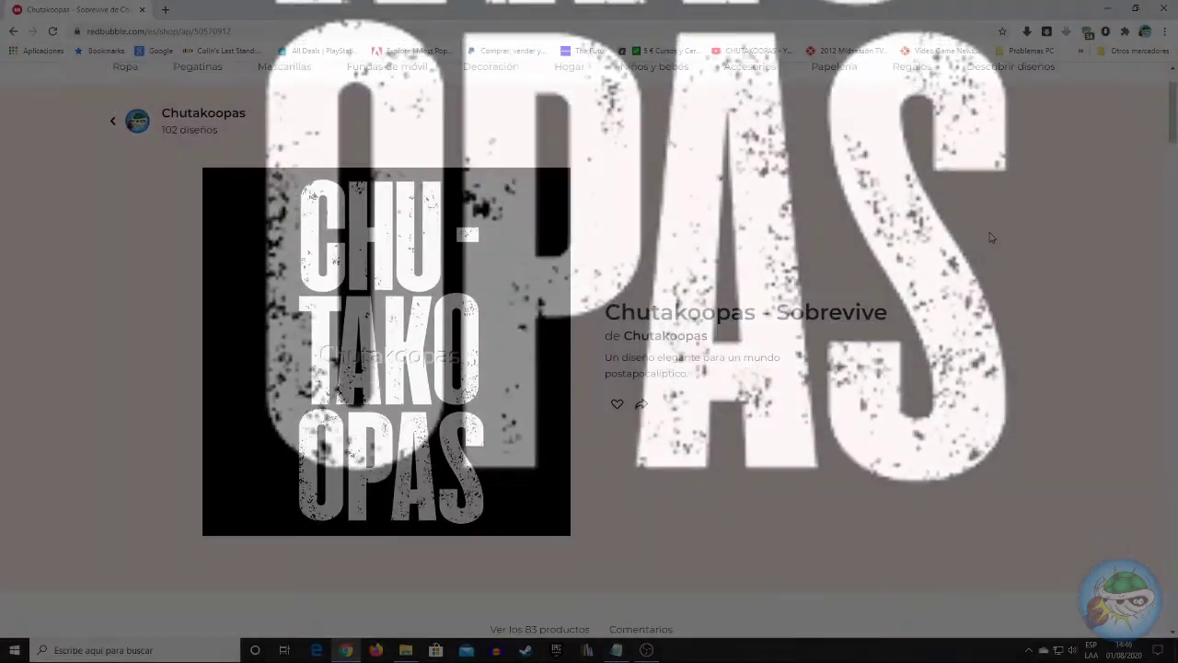
- Examine the range of products printed with the Chutakoopas - Sobrevive design on its Redbubble shop page
scroll(991, 237, down, 4)
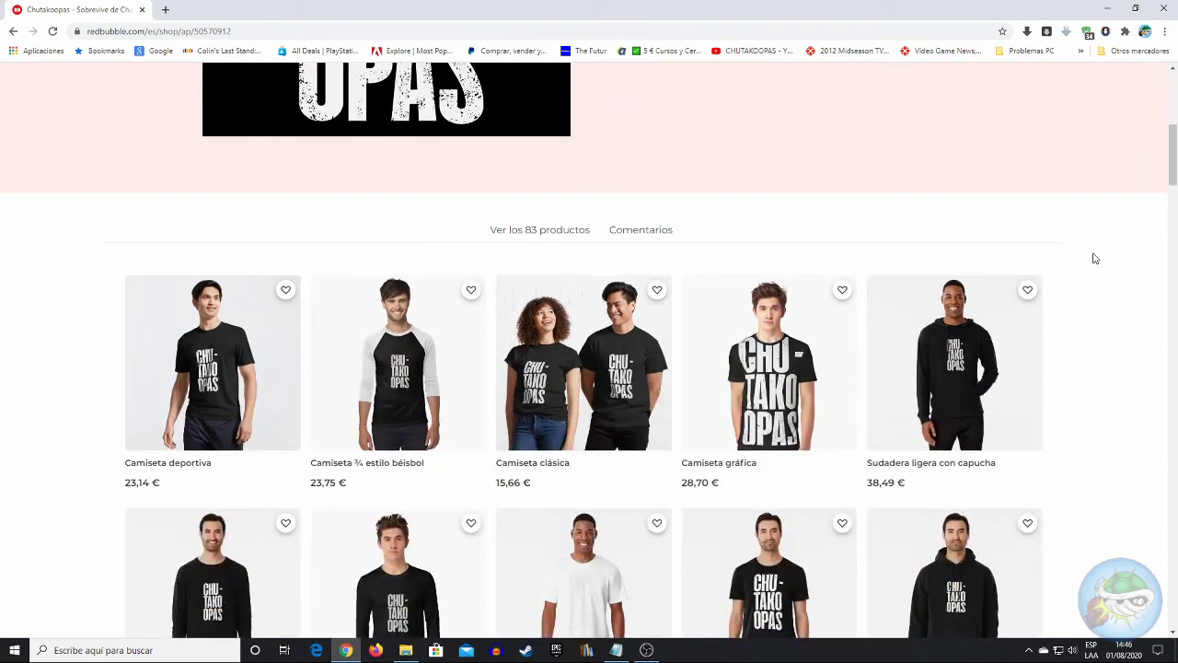
scroll(1095, 258, down, 3)
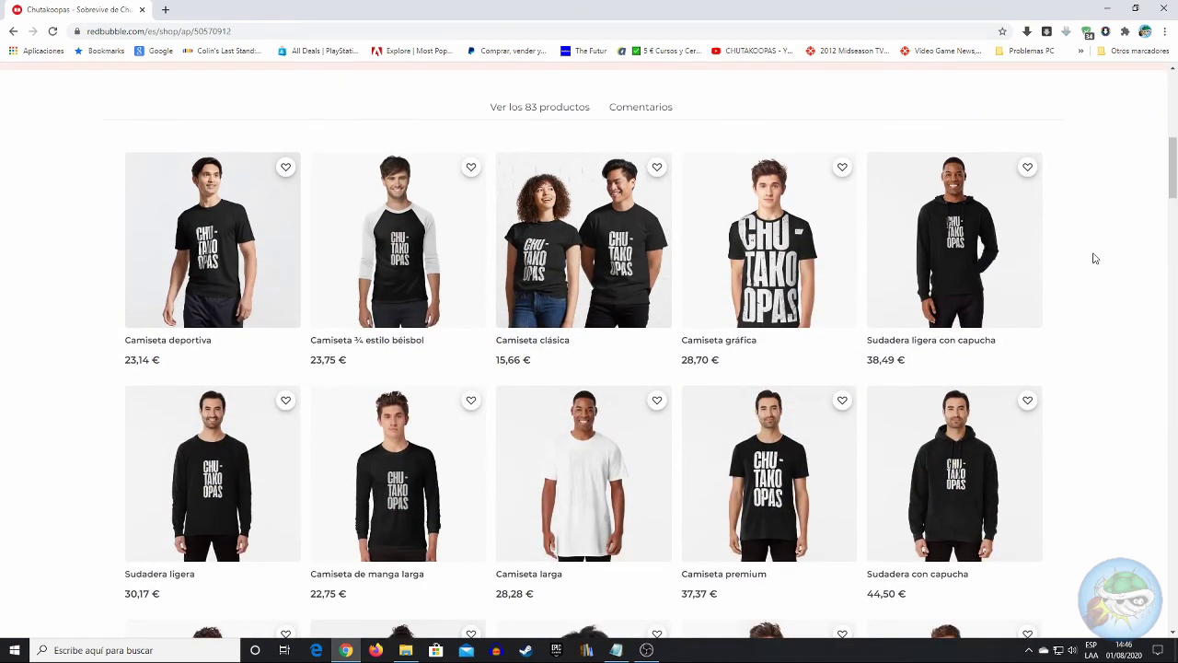
scroll(1095, 259, down, 4)
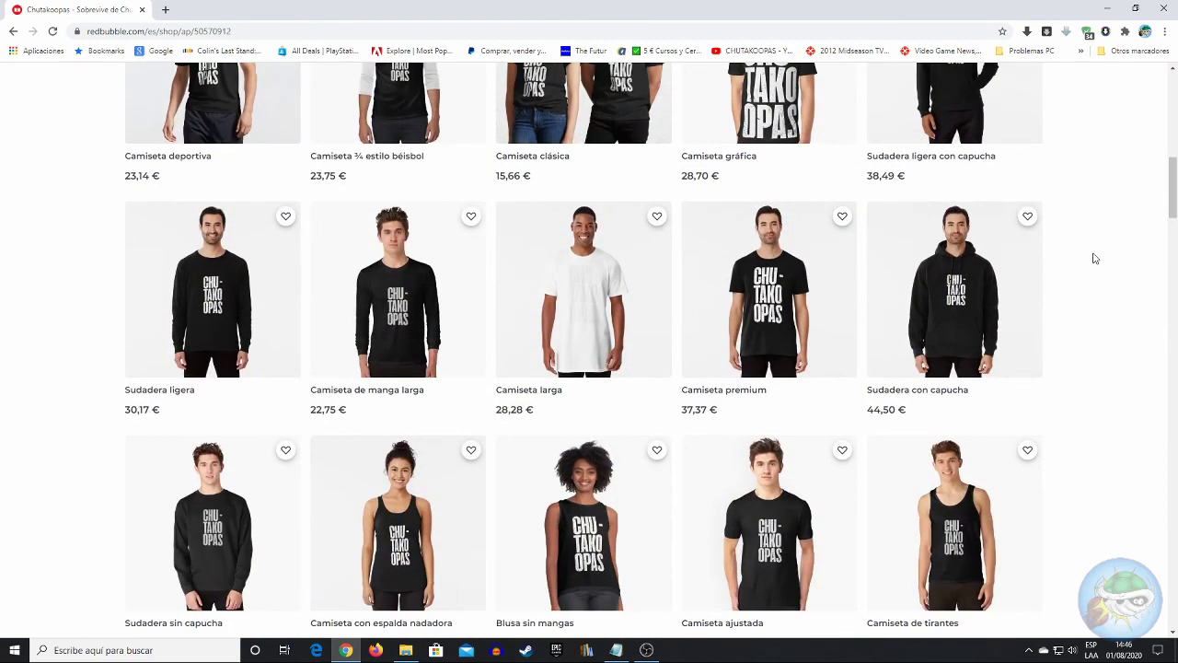
scroll(1095, 258, down, 3)
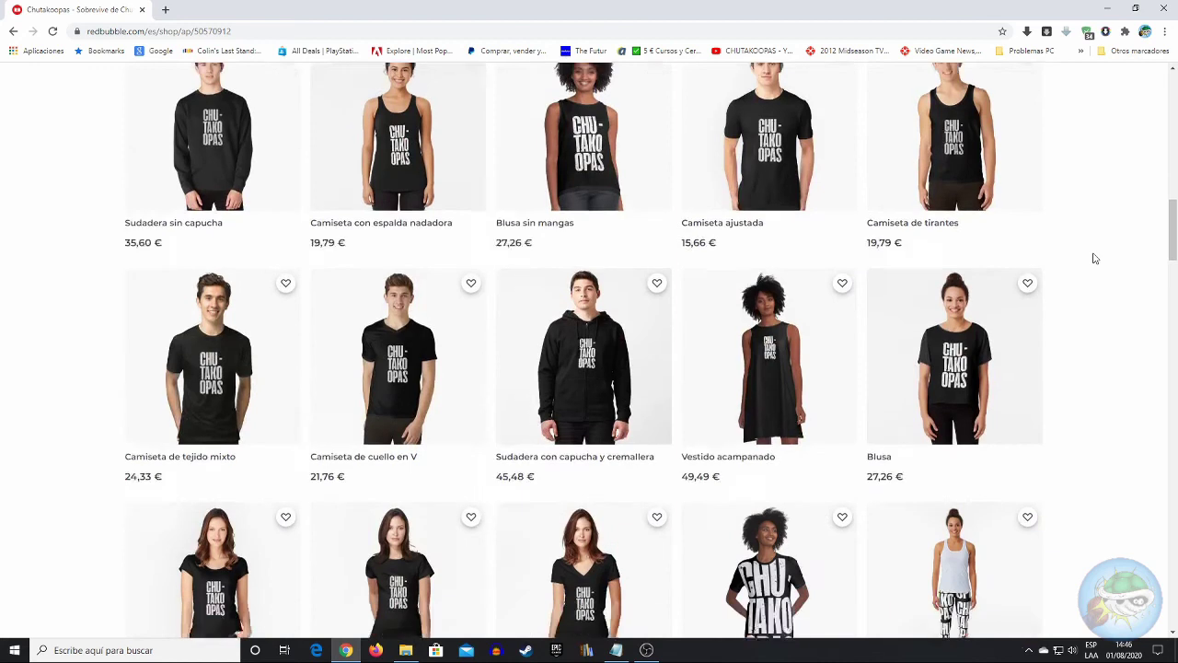
scroll(1094, 259, down, 3)
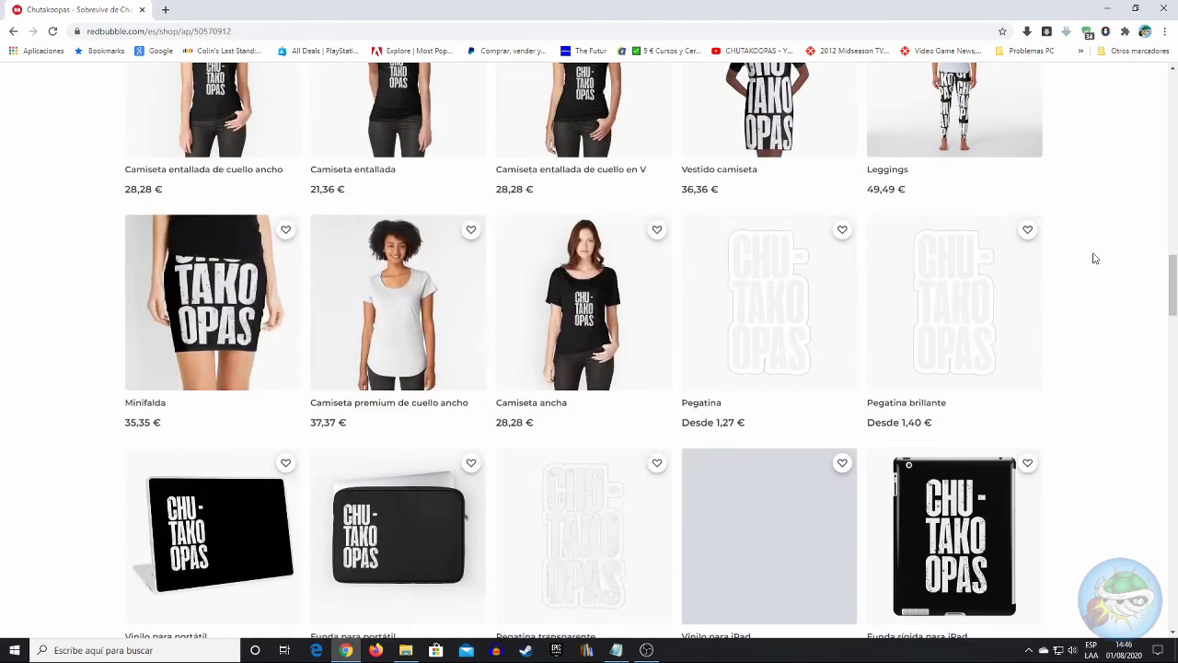
scroll(1094, 259, down, 2)
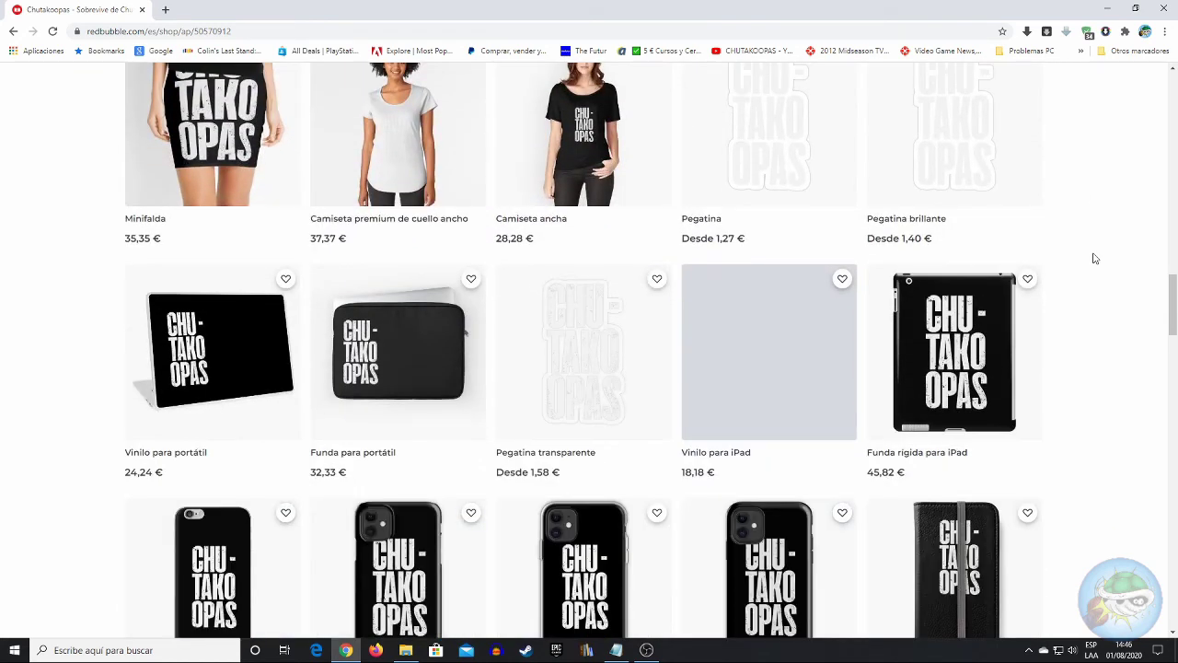
scroll(1095, 259, down, 2)
scroll(1094, 259, down, 3)
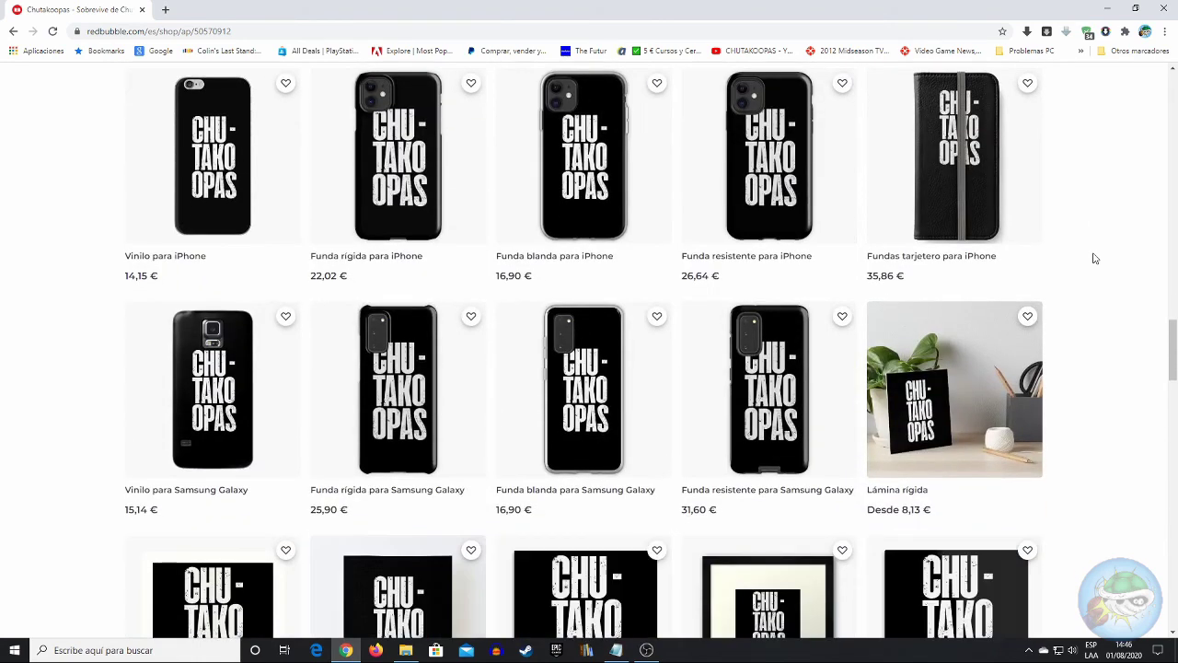
scroll(1095, 259, down, 3)
scroll(1094, 259, down, 2)
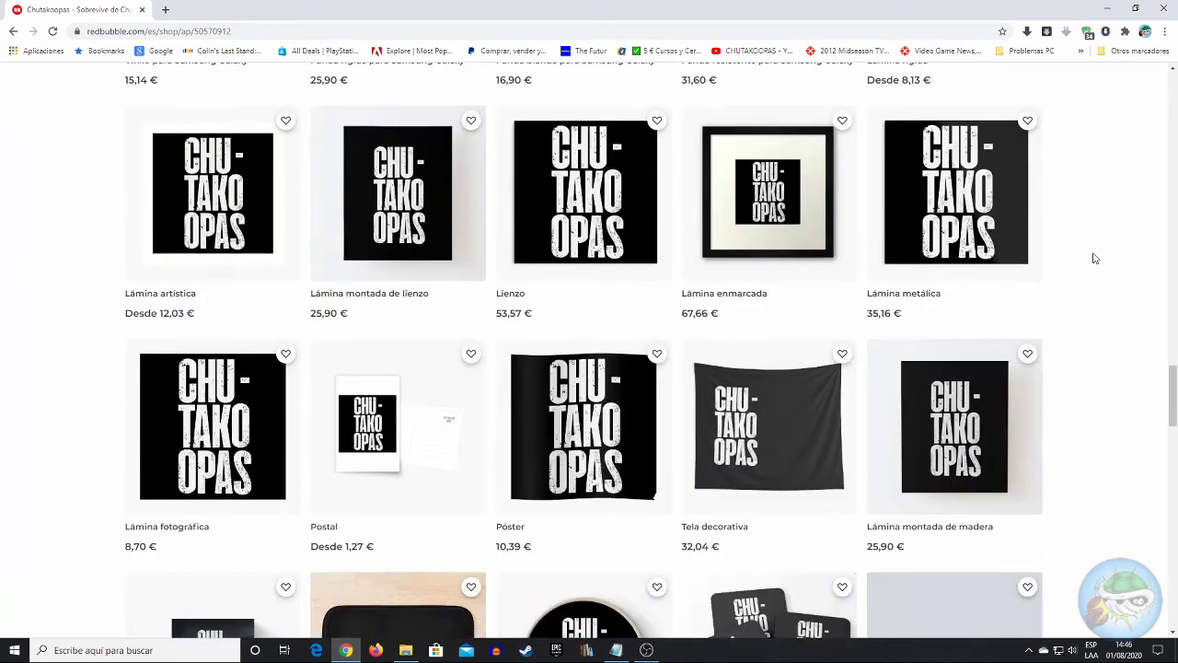
scroll(1094, 259, down, 3)
scroll(1094, 259, down, 2)
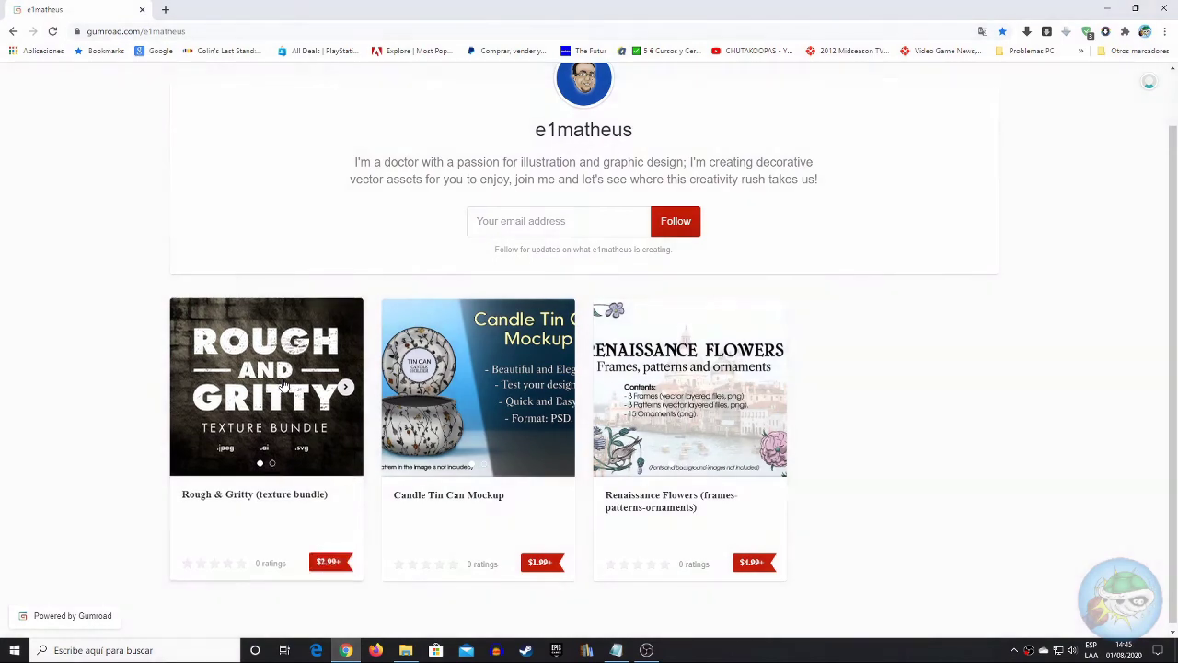
- Open the Rough & Gritty texture bundle on the Gumroad store page and review its listing
click(355, 376)
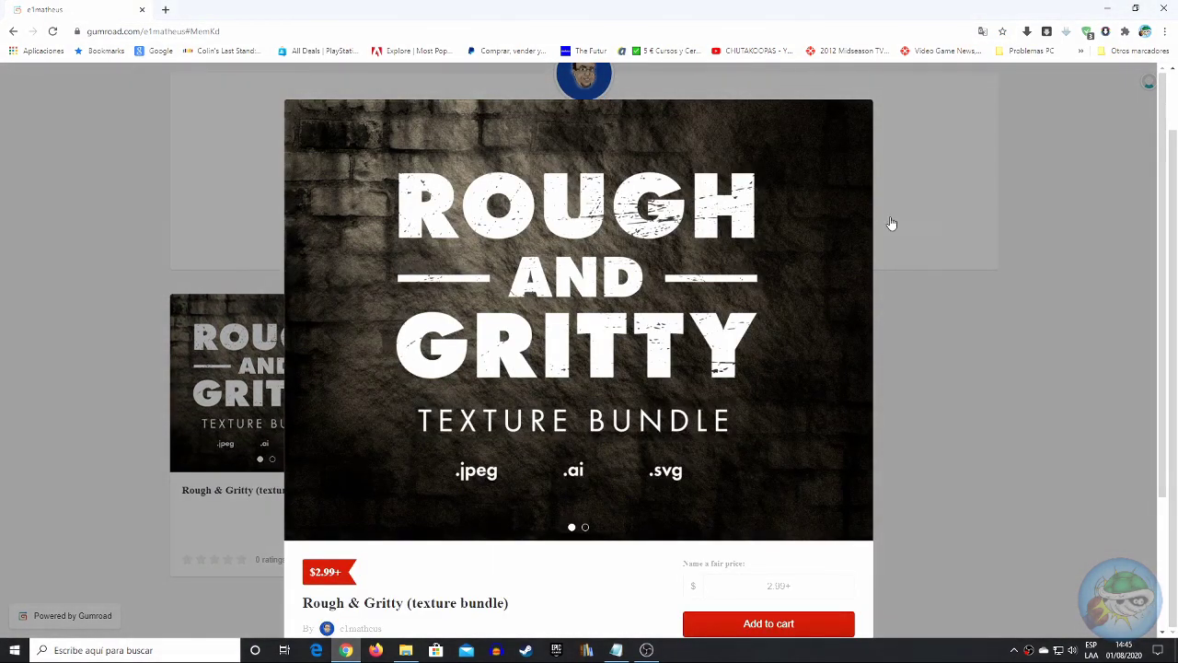
scroll(810, 267, down, 2)
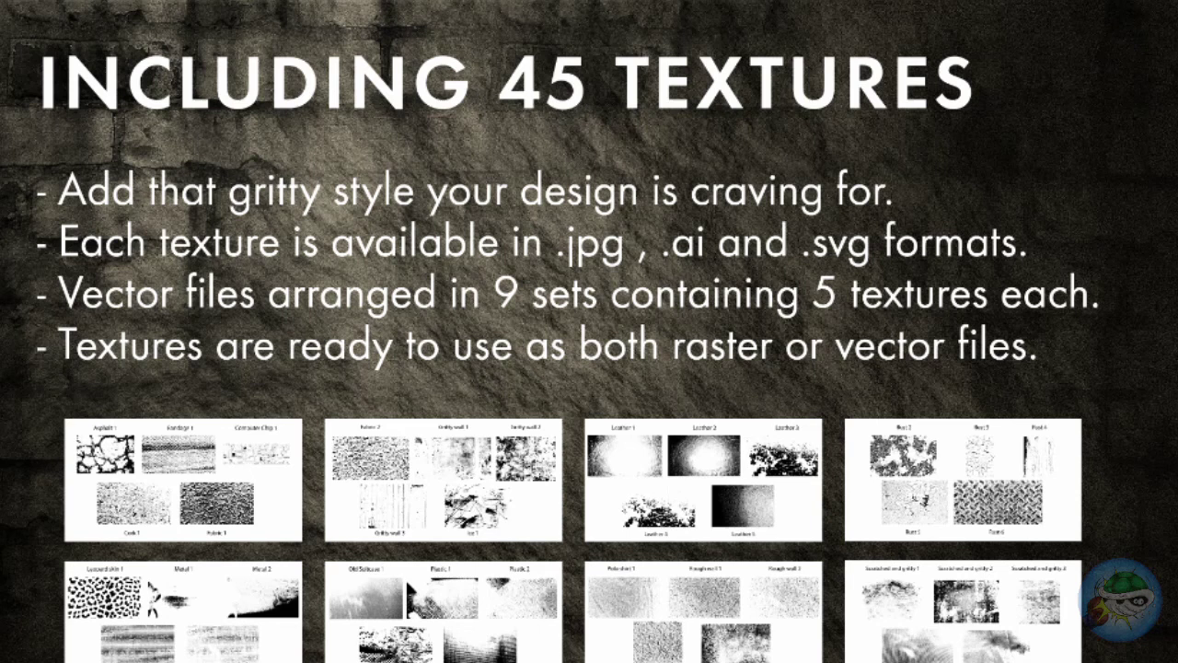